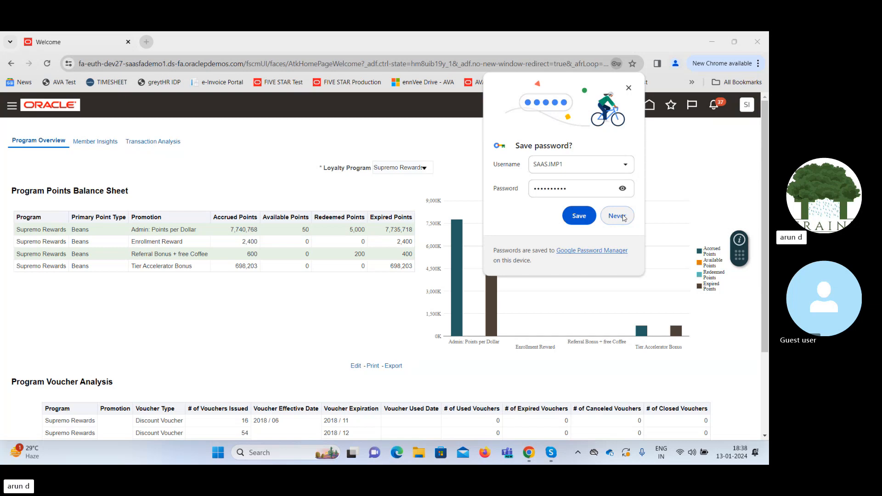
# - Decline saving the password and open the Payables functional area in Setup and Maintenance
pyautogui.click(624, 218)
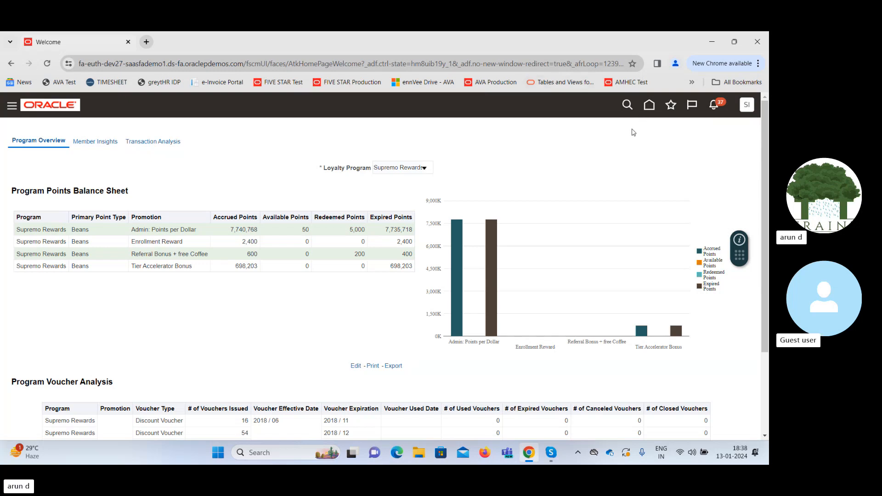
pyautogui.click(649, 105)
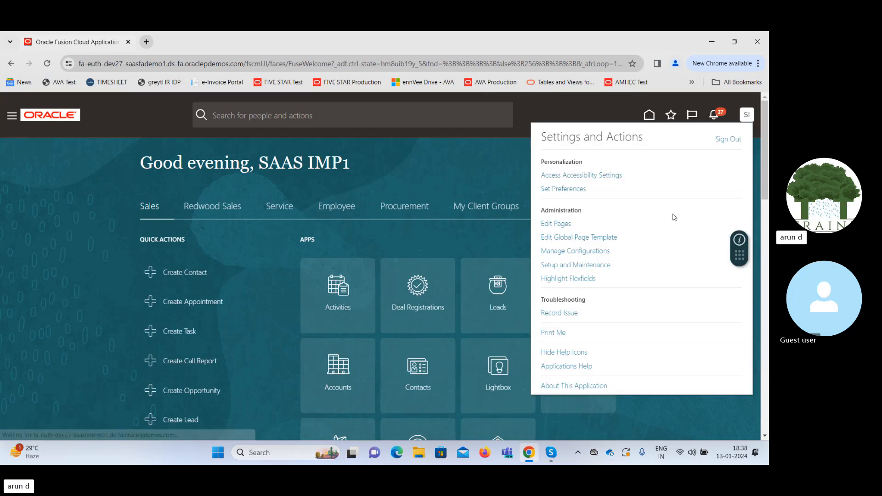
pyautogui.click(584, 270)
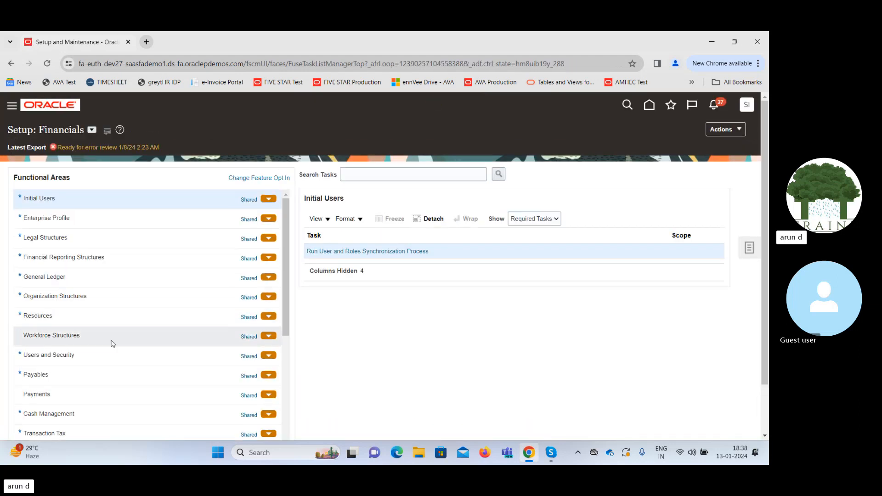
pyautogui.click(108, 373)
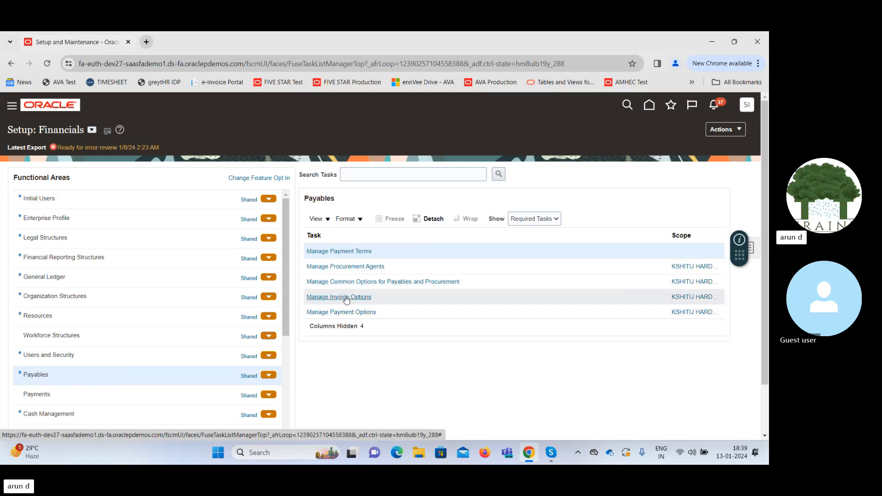
# - Start adding a business unit to the Manage Invoice Options scope and search business units by the name US
pyautogui.click(693, 297)
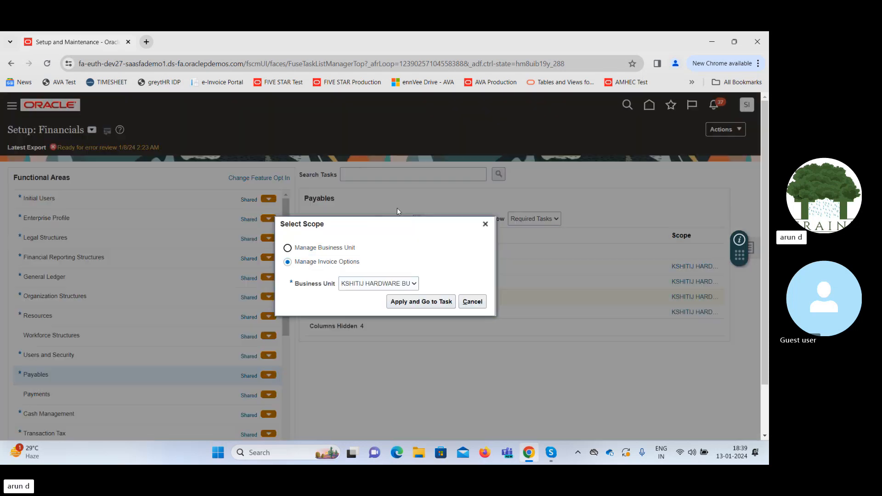
pyautogui.click(348, 284)
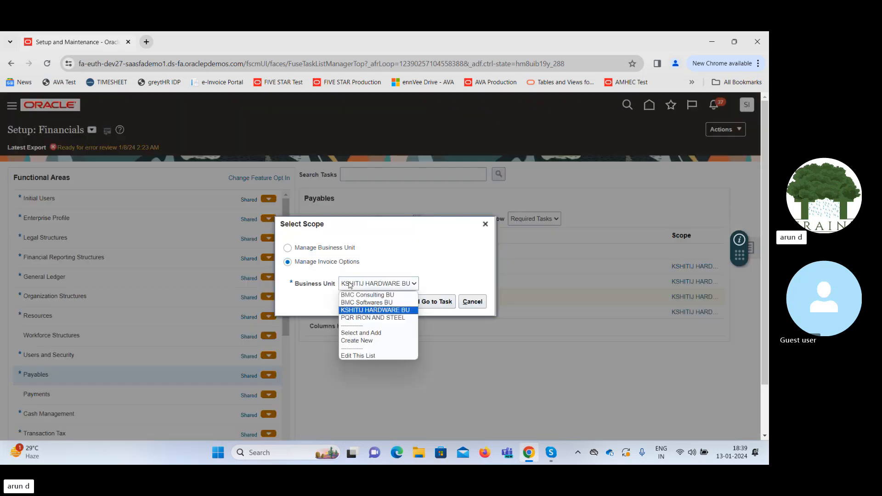
pyautogui.click(346, 333)
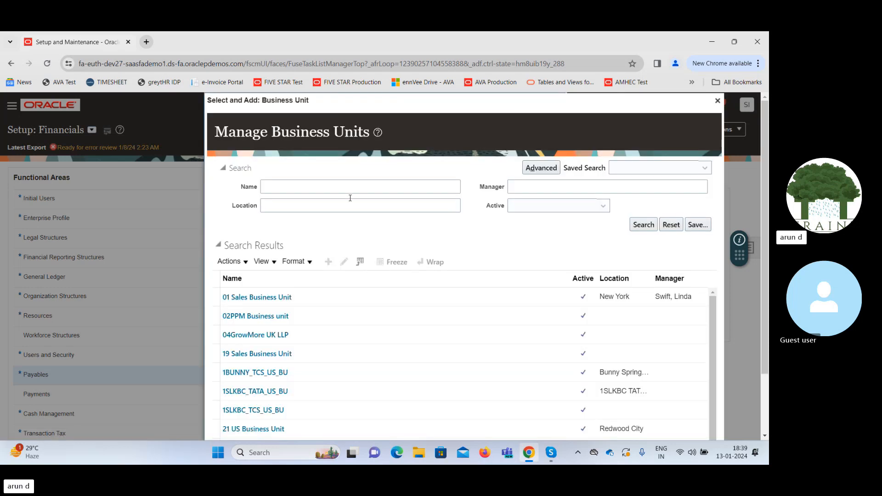
pyautogui.click(340, 187)
pyautogui.write('US')
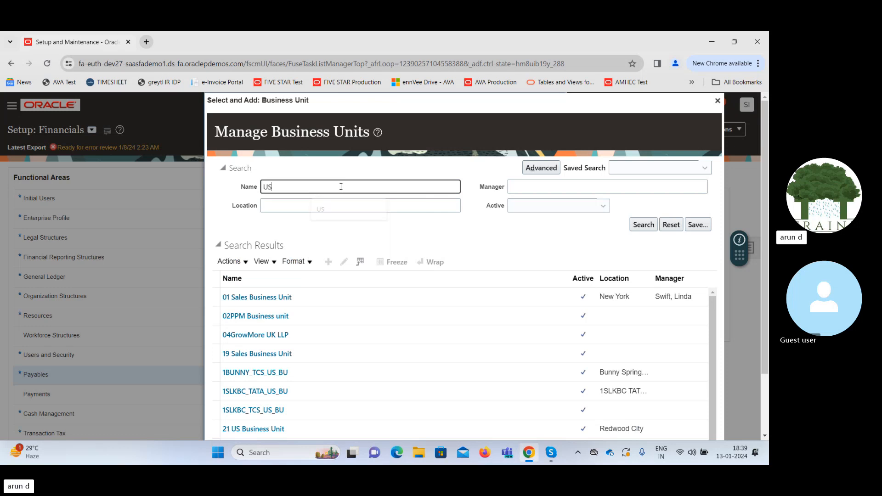
pyautogui.press('Return')
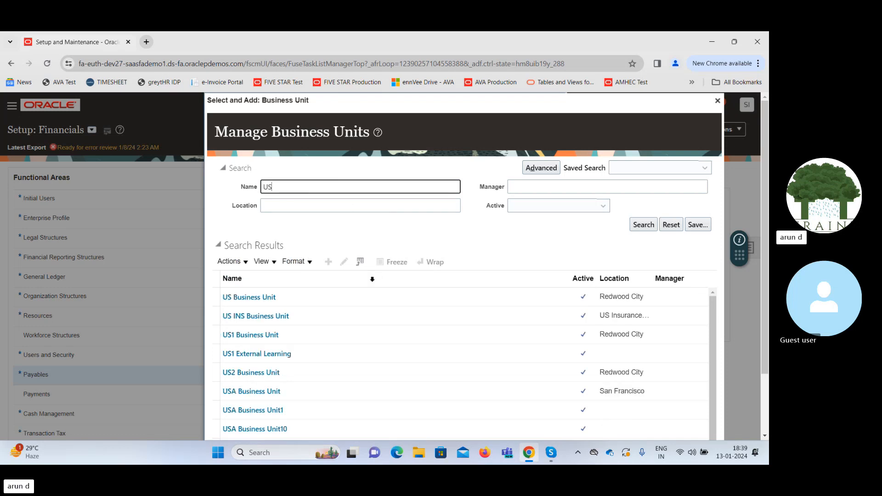
# - Choose US1 Business Unit as the scope and open its invoice options
pyautogui.click(338, 332)
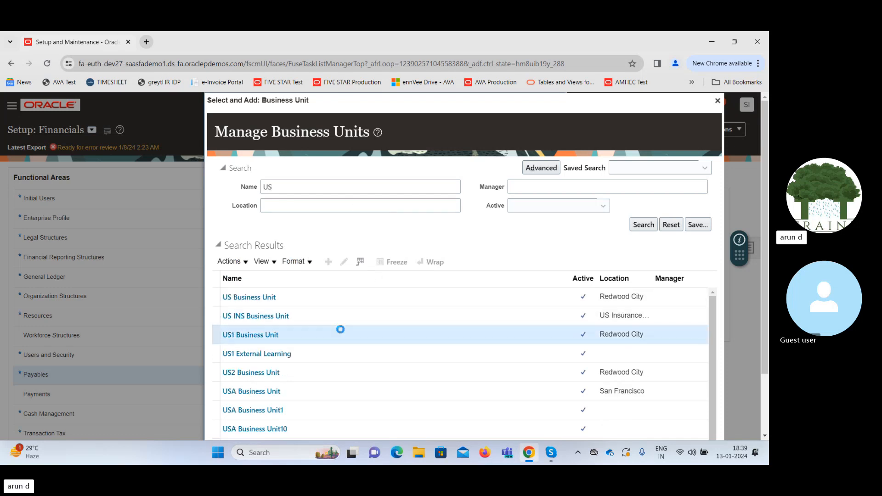
pyautogui.scroll(-1, 762, 269)
pyautogui.scroll(-1, 763, 269)
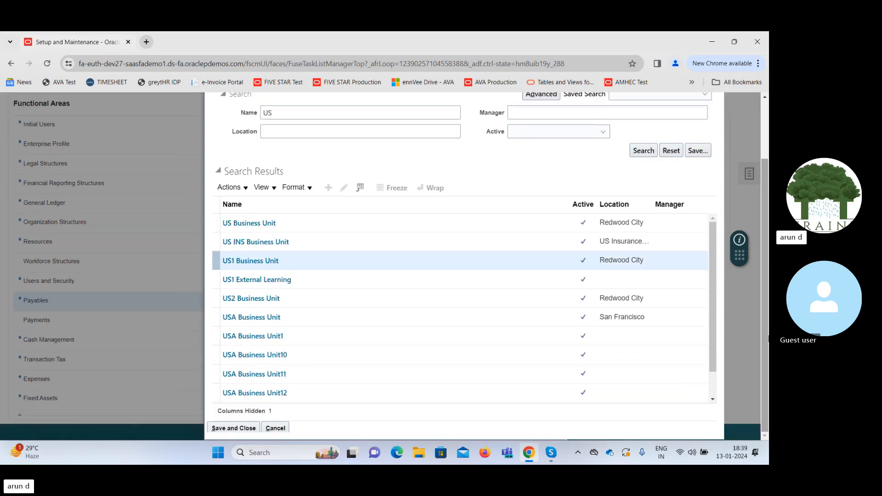
pyautogui.click(232, 429)
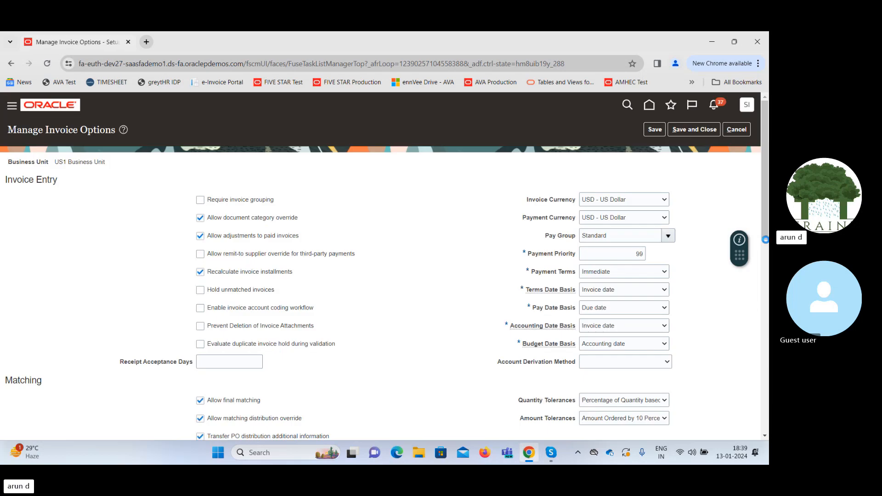
# - Set the invoice options' Account Derivation Method to Transaction Account Definition, then save and close them
pyautogui.moveTo(767, 188); pyautogui.dragTo(768, 228)
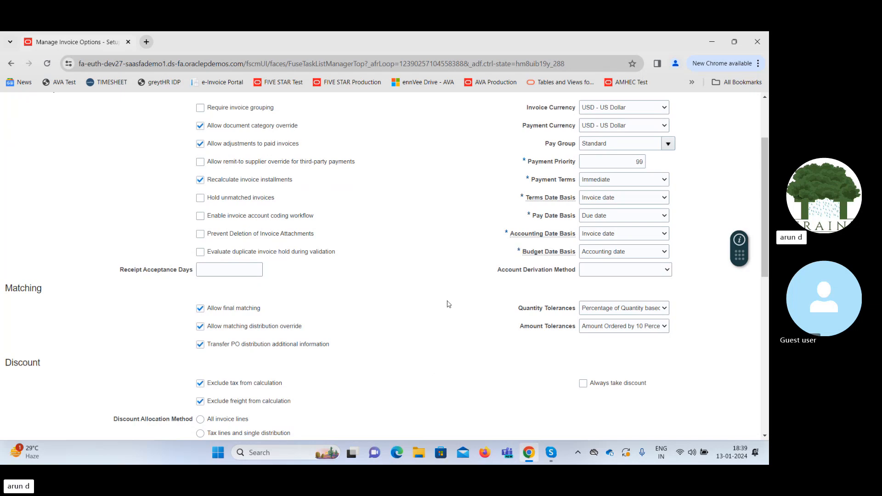
pyautogui.moveTo(498, 270); pyautogui.dragTo(574, 272)
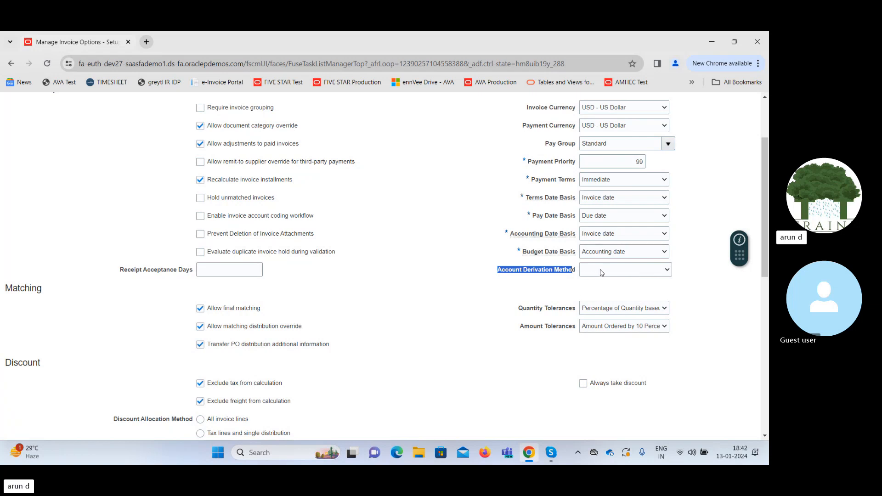
pyautogui.click(602, 274)
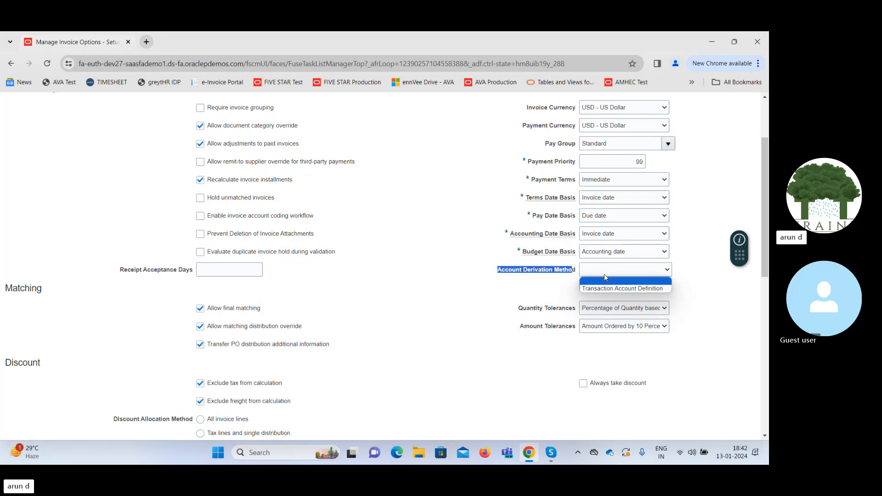
pyautogui.click(617, 289)
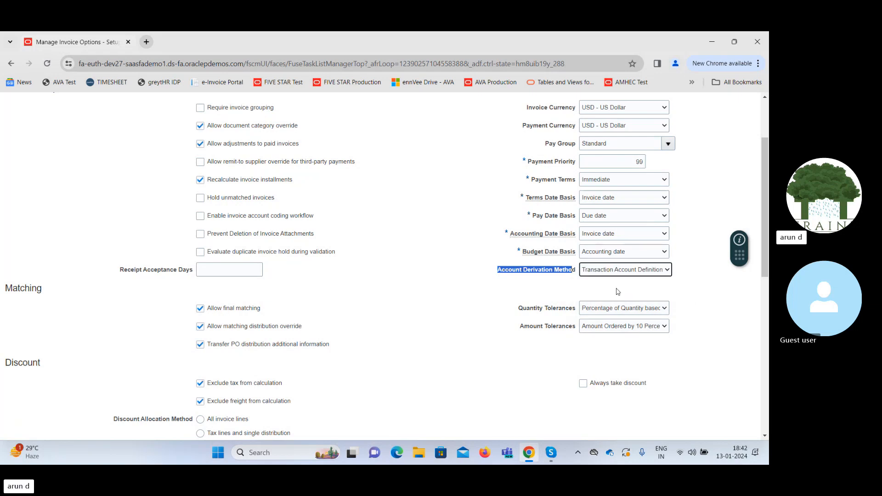
pyautogui.click(706, 194)
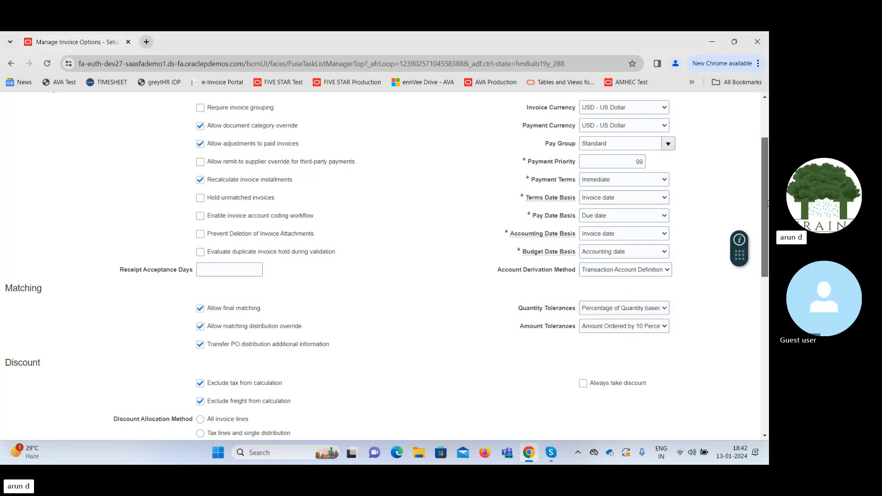
pyautogui.moveTo(768, 204); pyautogui.dragTo(767, 179)
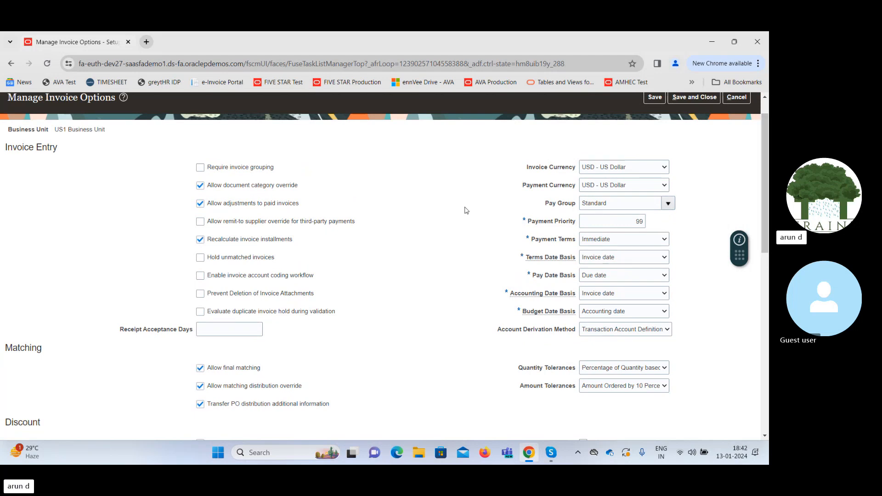
pyautogui.click(655, 97)
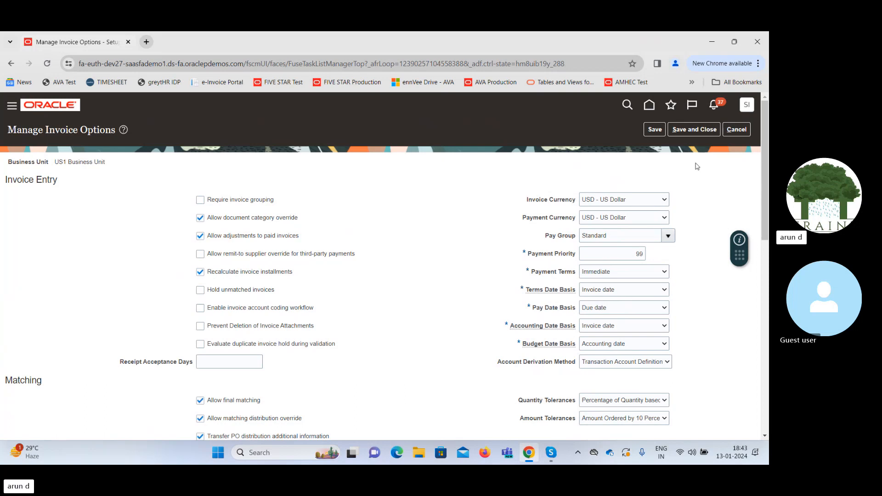
pyautogui.click(694, 130)
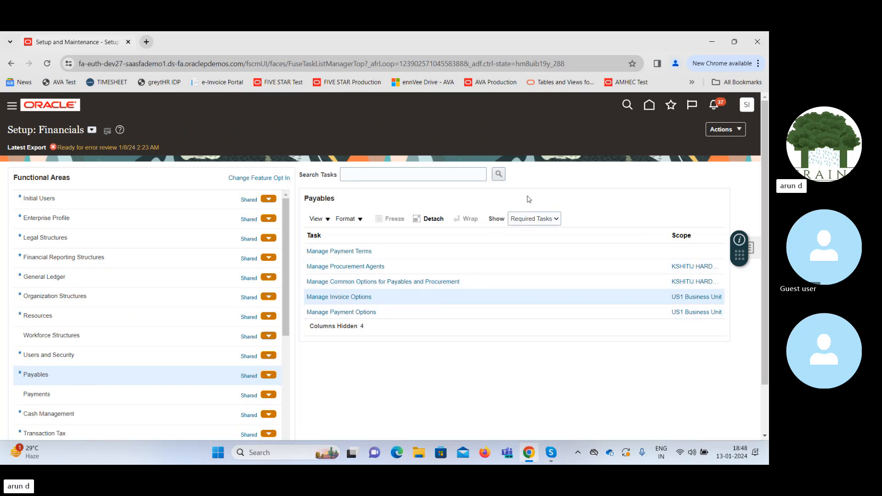
# - Show all tasks for the Payables area and open Manage Mapping Sets
pyautogui.click(542, 220)
pyautogui.click(541, 229)
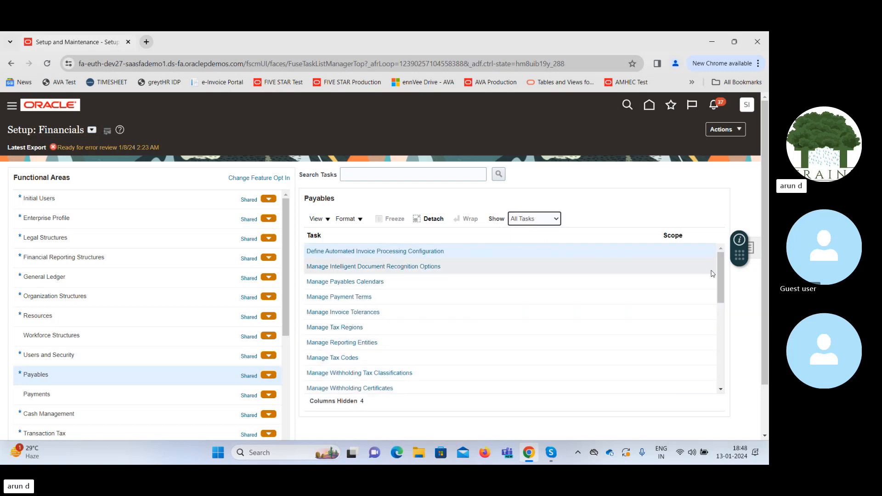
pyautogui.moveTo(722, 277); pyautogui.dragTo(733, 386)
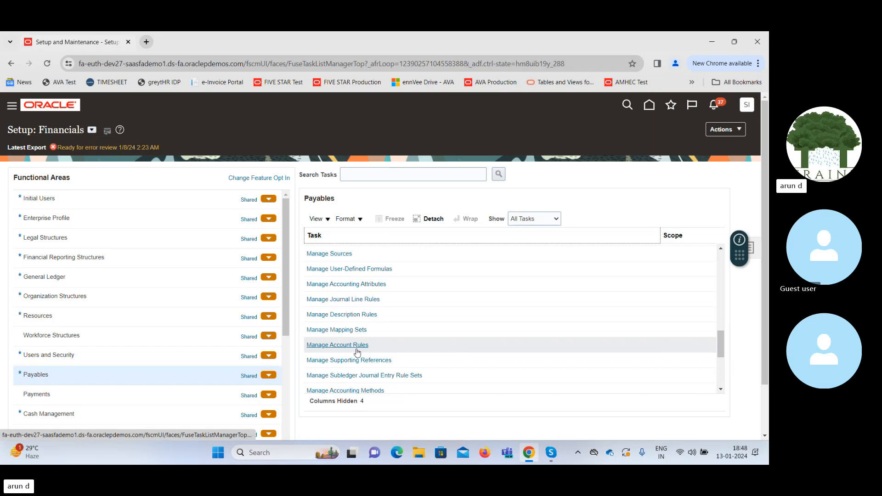
pyautogui.click(337, 330)
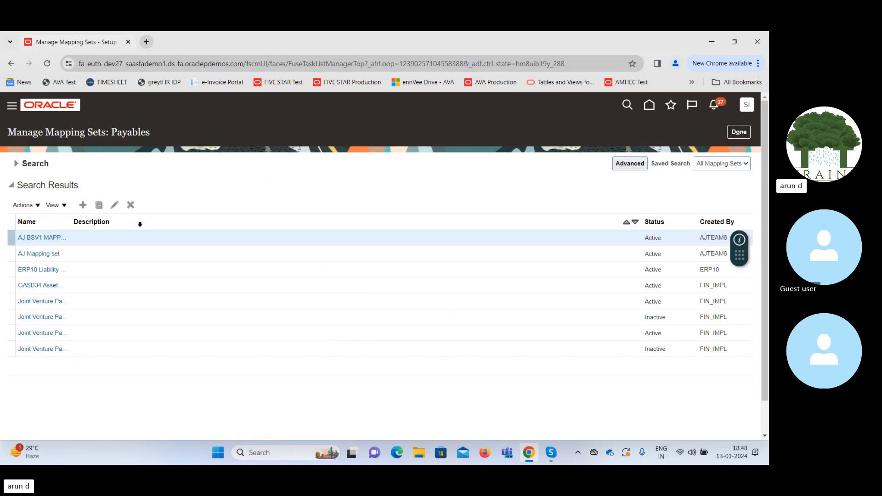
# - Create a mapping set named Rent_Office with short name RENT_OFFICE and output type Segment
pyautogui.click(83, 205)
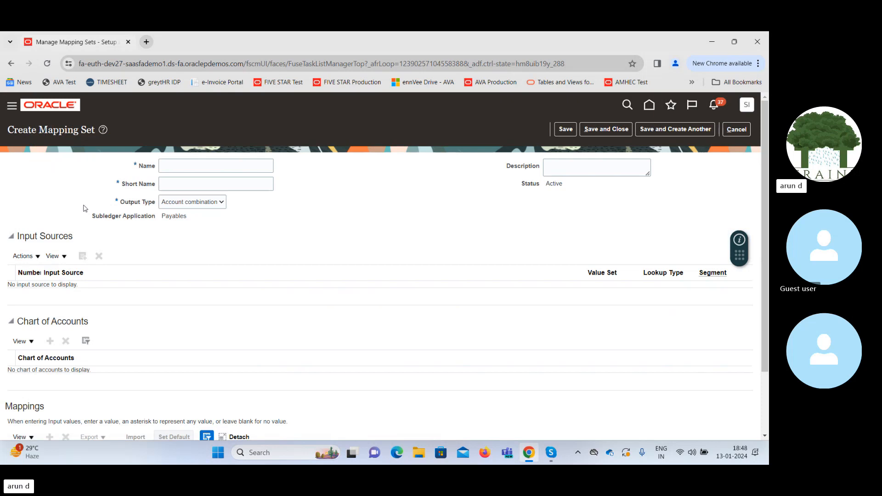
pyautogui.click(200, 164)
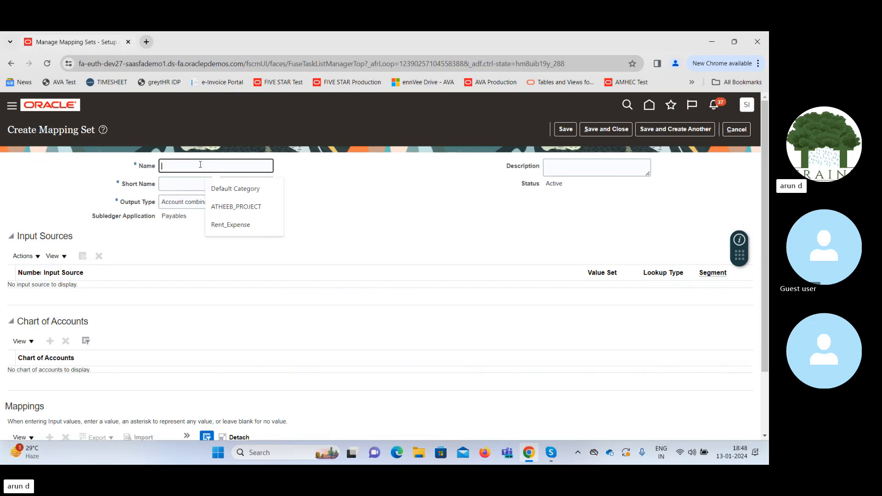
pyautogui.click(446, 178)
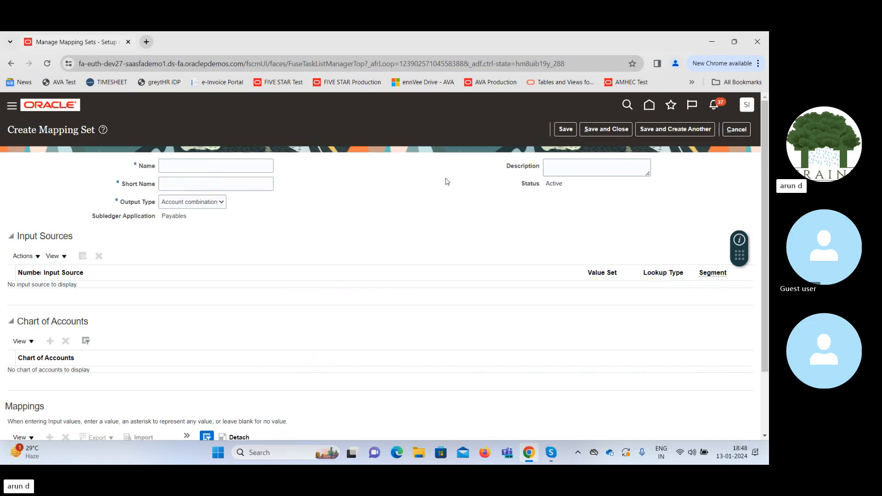
pyautogui.click(186, 165)
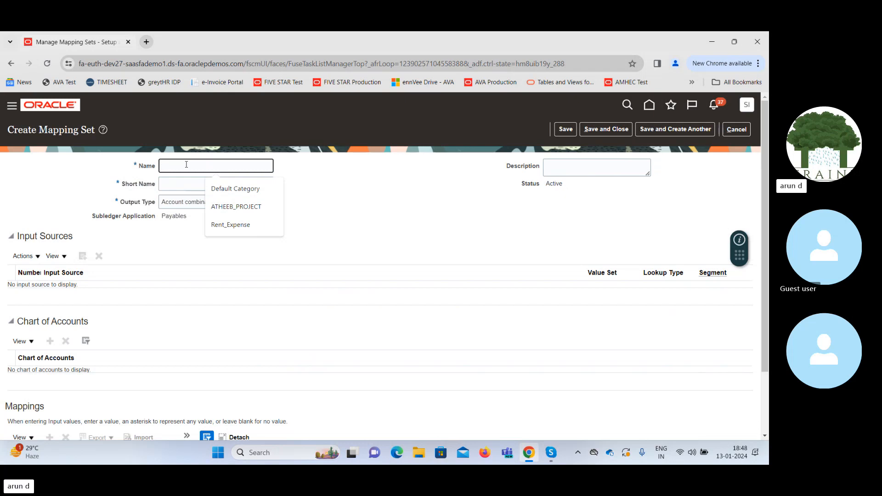
pyautogui.write('Rent')
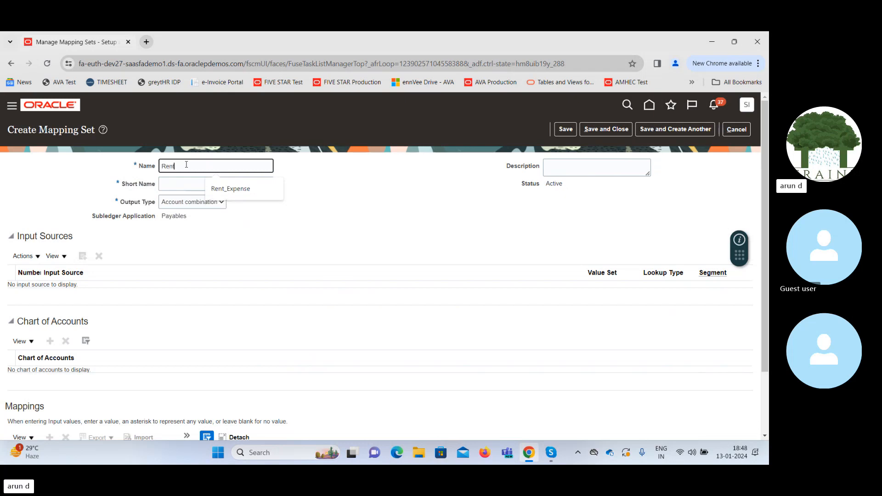
pyautogui.write('_Office')
pyautogui.click(199, 183)
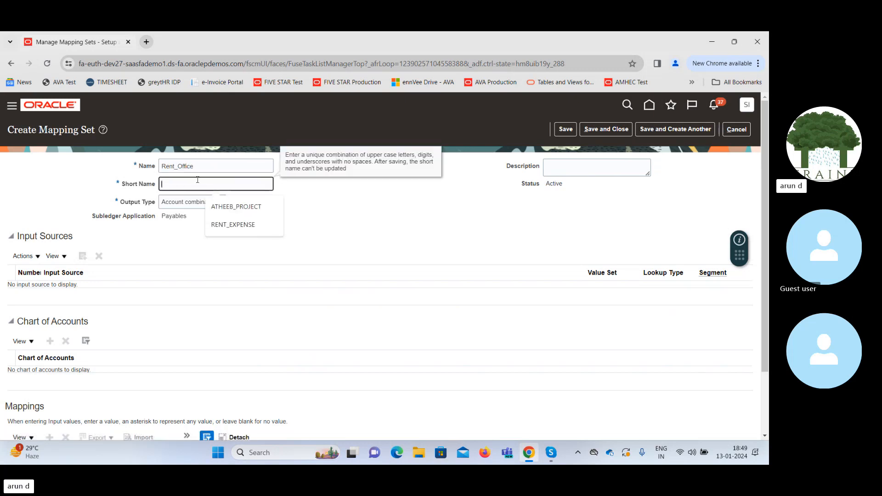
pyautogui.write('RENT')
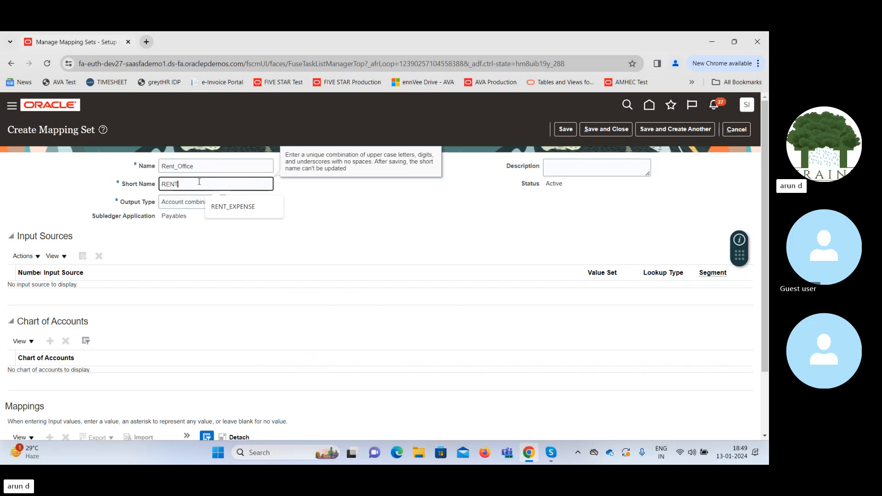
pyautogui.write('_OFFICE')
pyautogui.press('Tab')
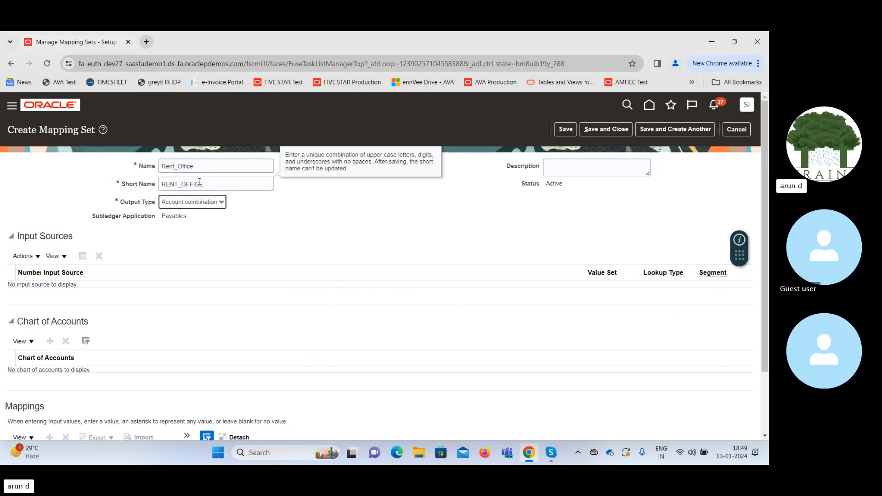
pyautogui.click(205, 202)
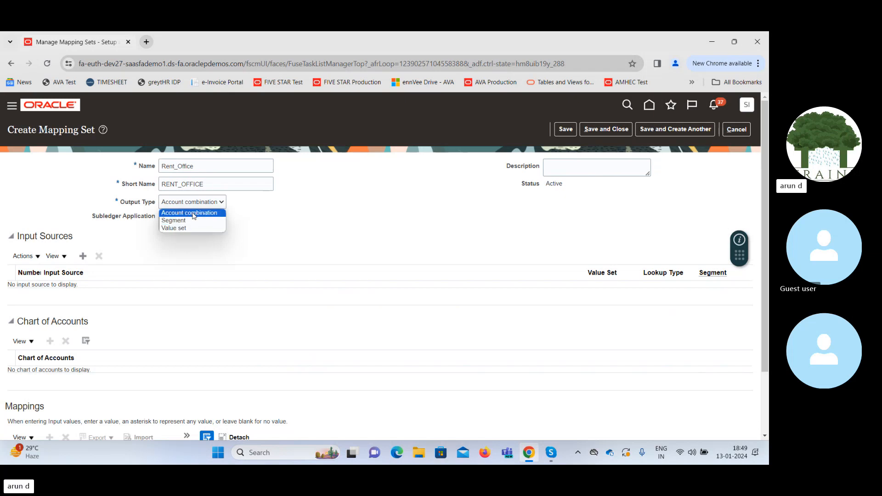
pyautogui.click(222, 220)
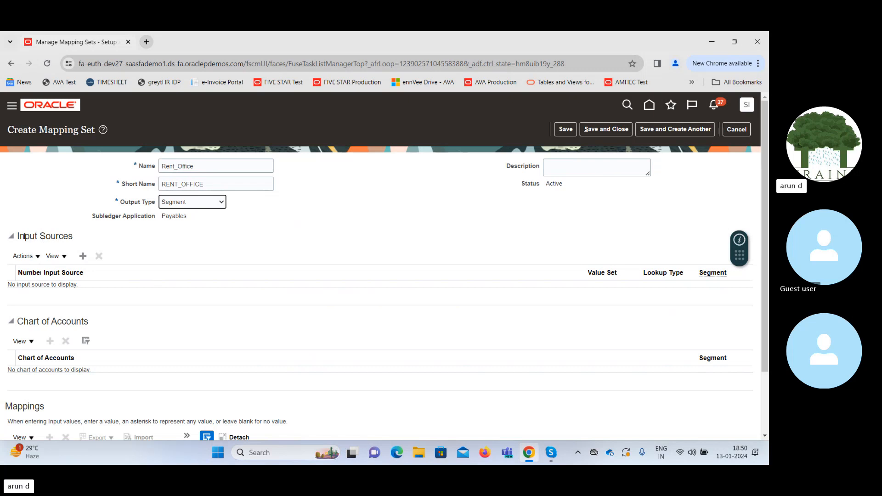
# - Search the Payables input sources for the Invoices event class with the source text Supplier
pyautogui.moveTo(24, 236); pyautogui.dragTo(82, 242)
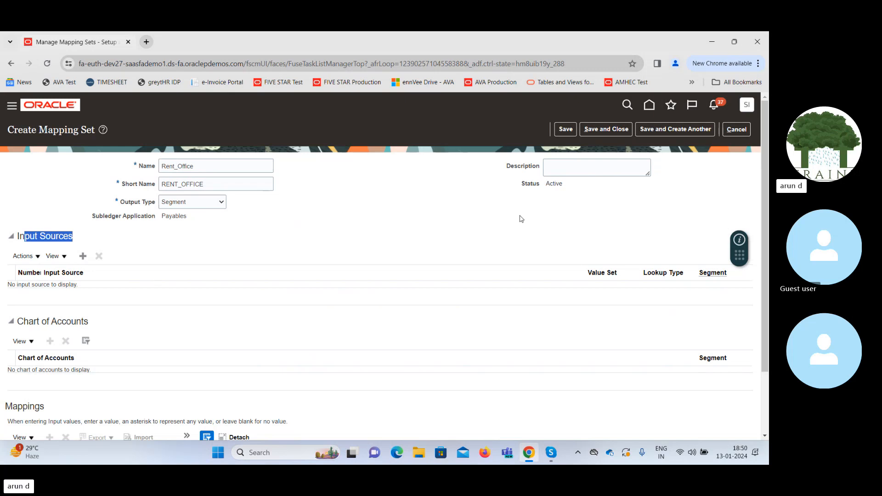
pyautogui.click(86, 256)
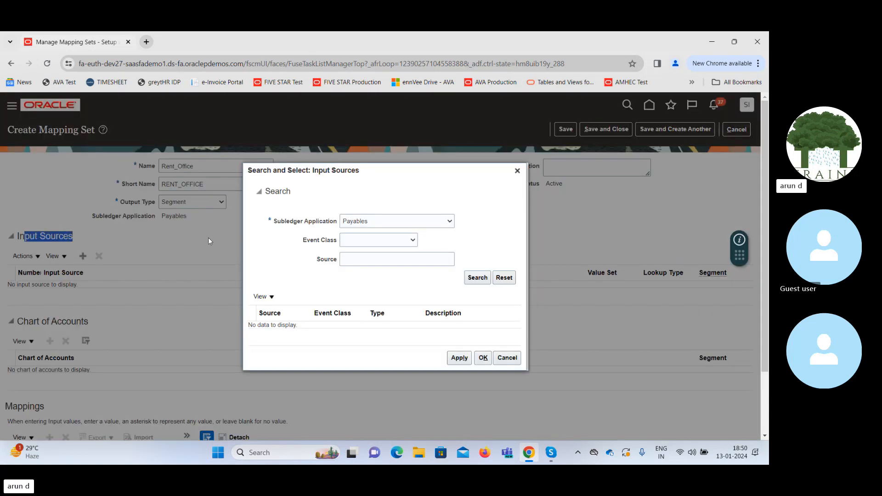
pyautogui.click(365, 239)
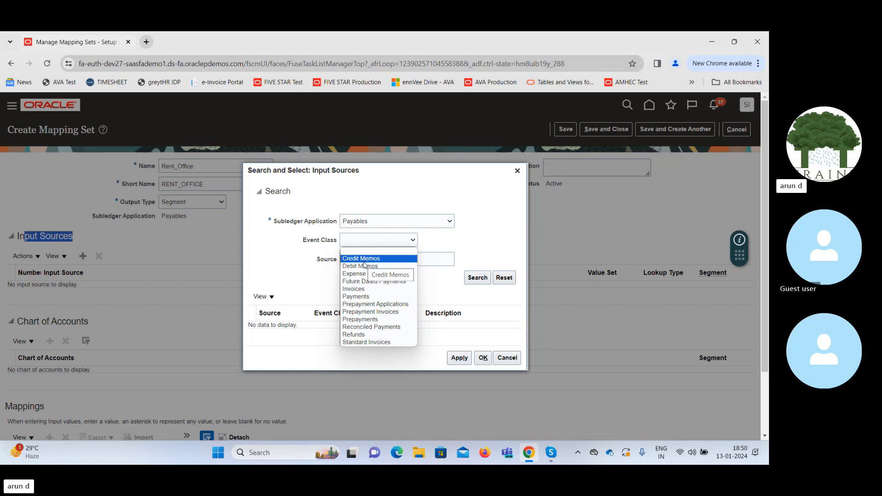
pyautogui.click(359, 289)
pyautogui.click(357, 261)
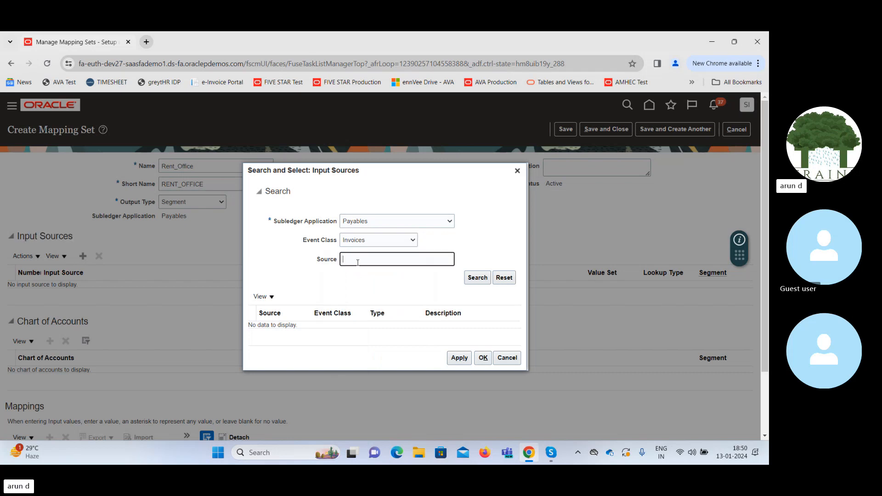
pyautogui.write('Supplier')
pyautogui.click(476, 278)
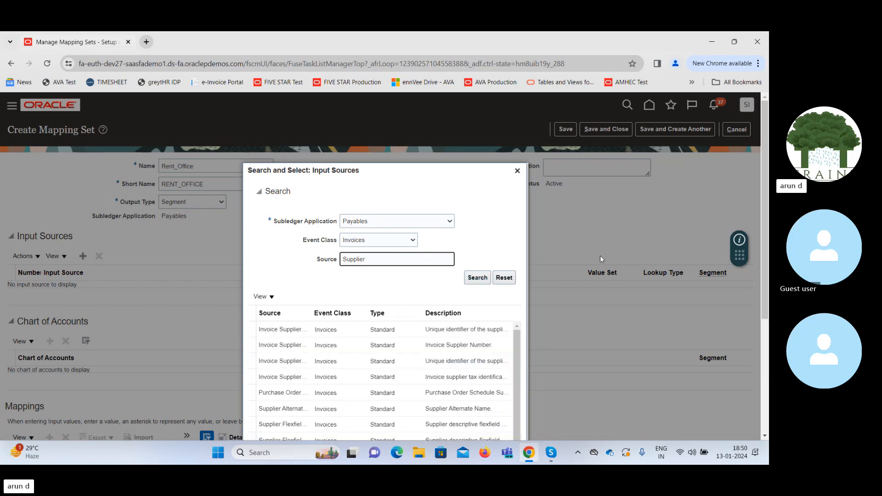
# - Add Invoice Supplier Number from the search results as the mapping set's input source
pyautogui.moveTo(765, 225); pyautogui.dragTo(767, 308)
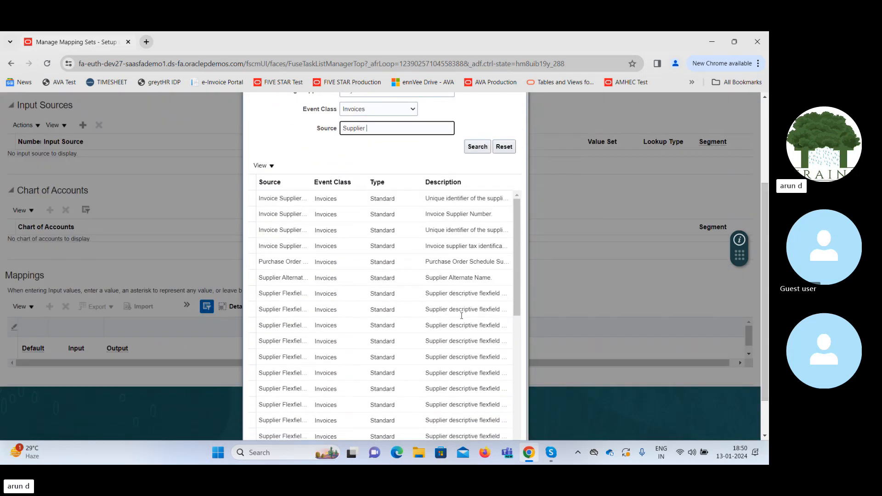
pyautogui.moveTo(312, 180); pyautogui.dragTo(341, 189)
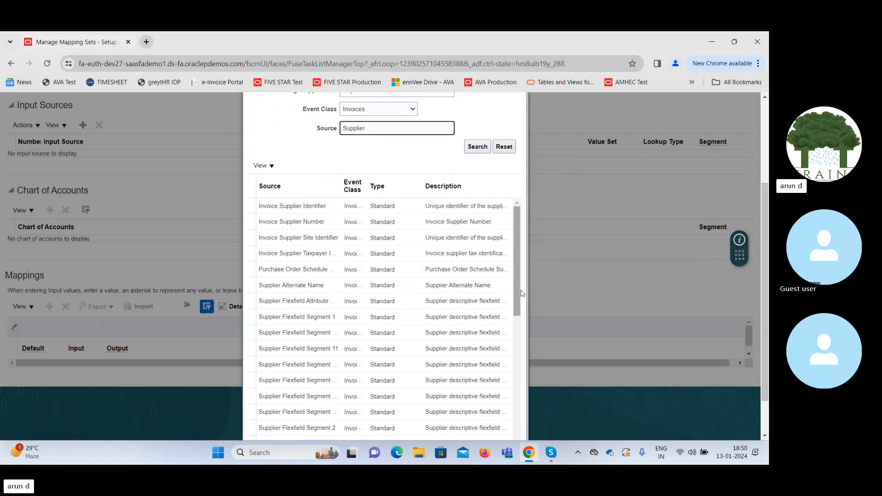
pyautogui.click(303, 222)
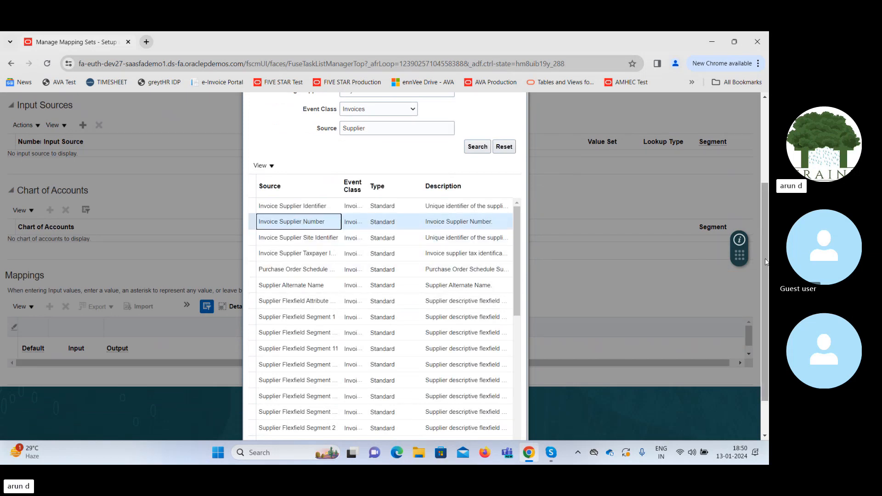
pyautogui.scroll(-1, 753, 334)
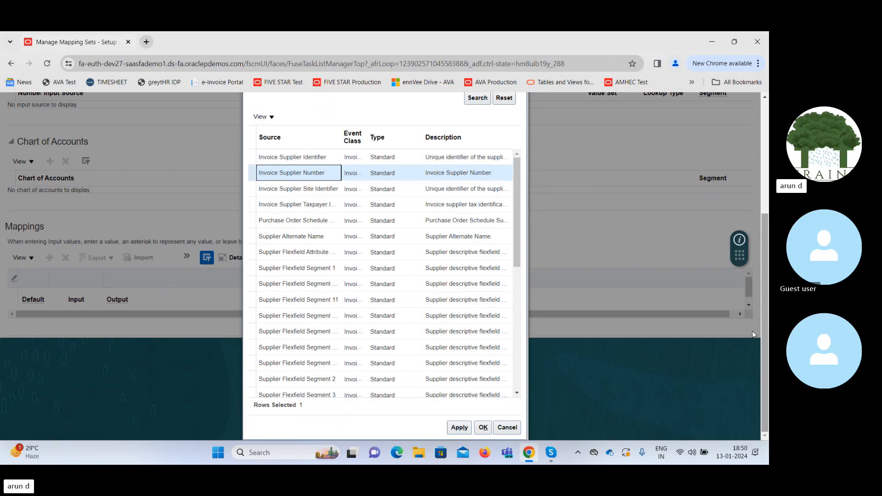
pyautogui.click(483, 427)
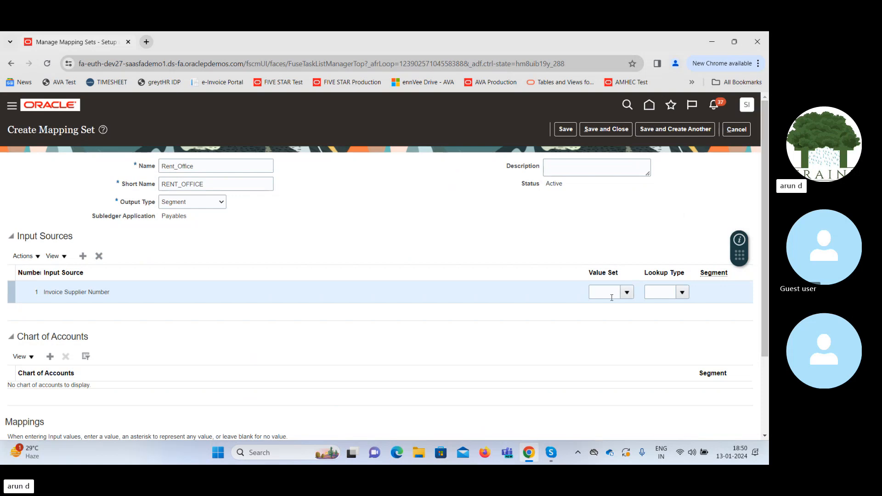
# - Add US Chart of Accounts to the mapping set with Cost Center as its segment
pyautogui.scroll(-1, 764, 212)
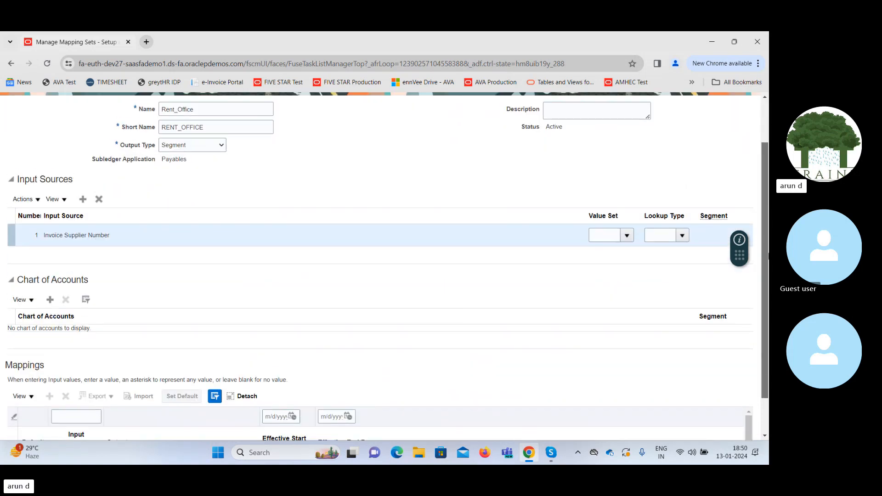
pyautogui.click(50, 295)
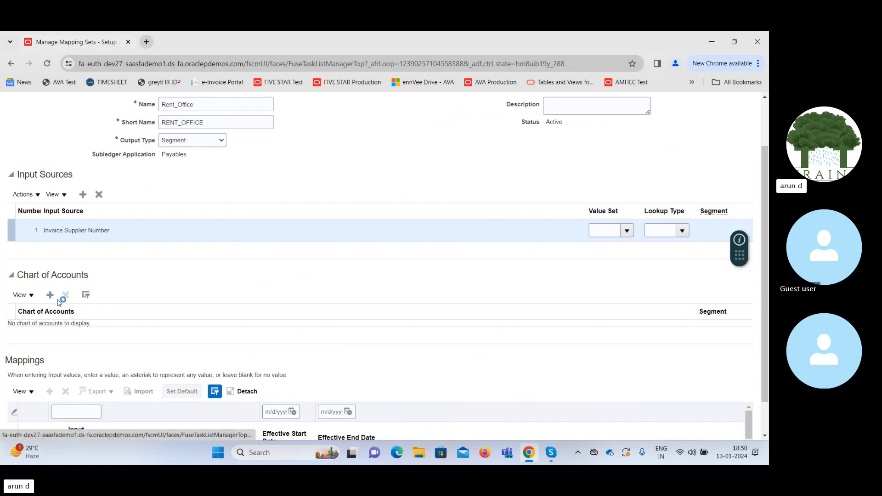
pyautogui.click(123, 332)
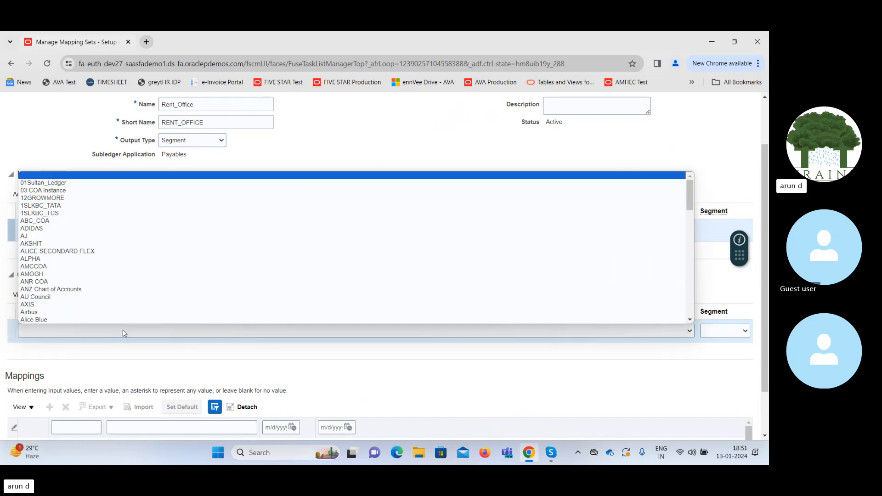
pyautogui.press('u')
pyautogui.press('u')
pyautogui.press('u')
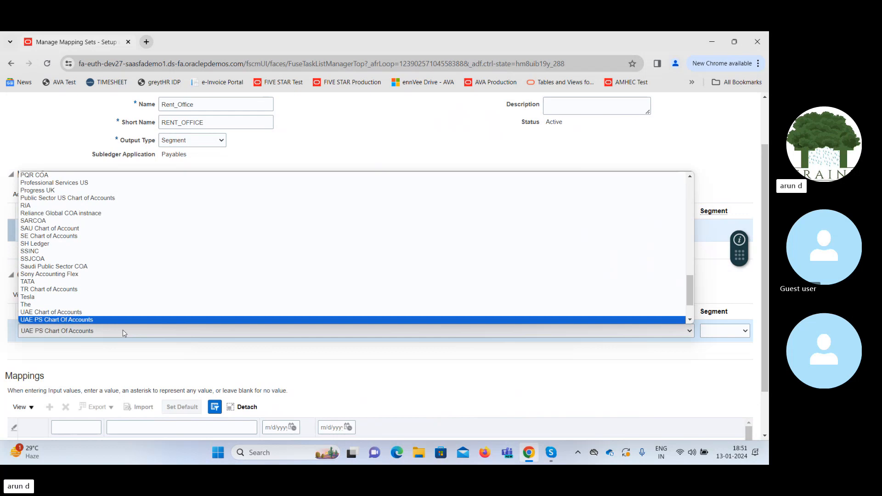
pyautogui.press('u')
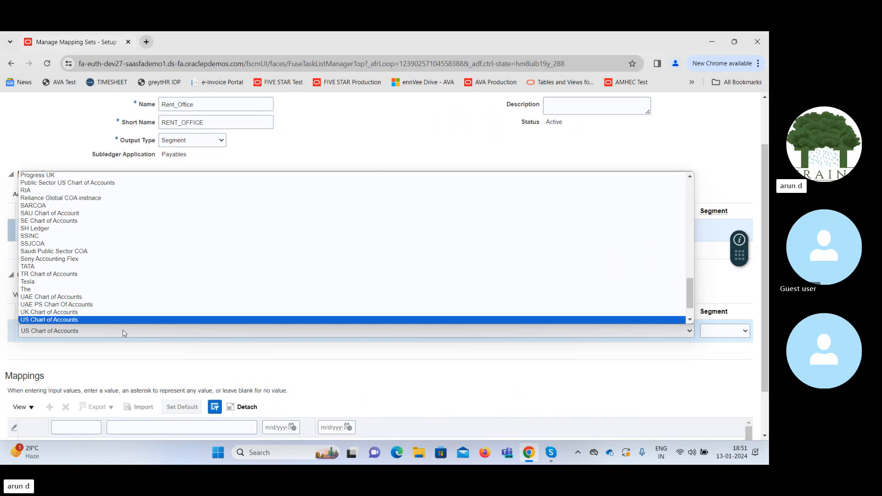
pyautogui.press('Return')
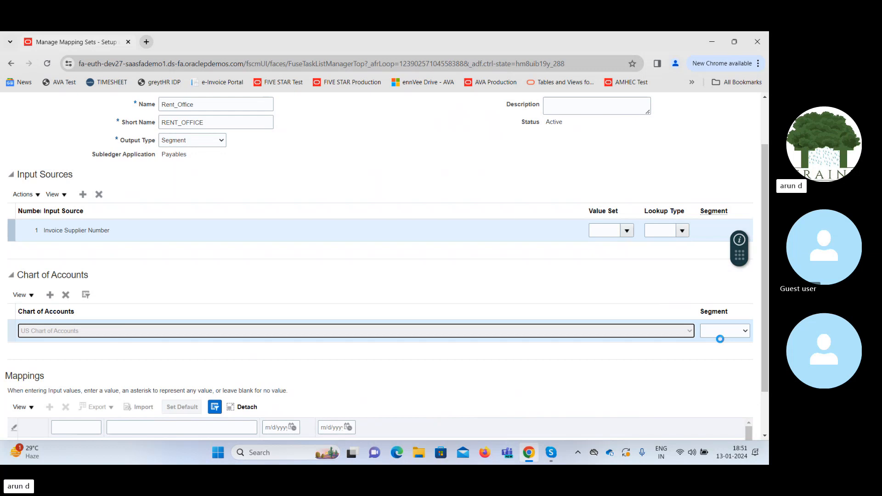
pyautogui.click(725, 330)
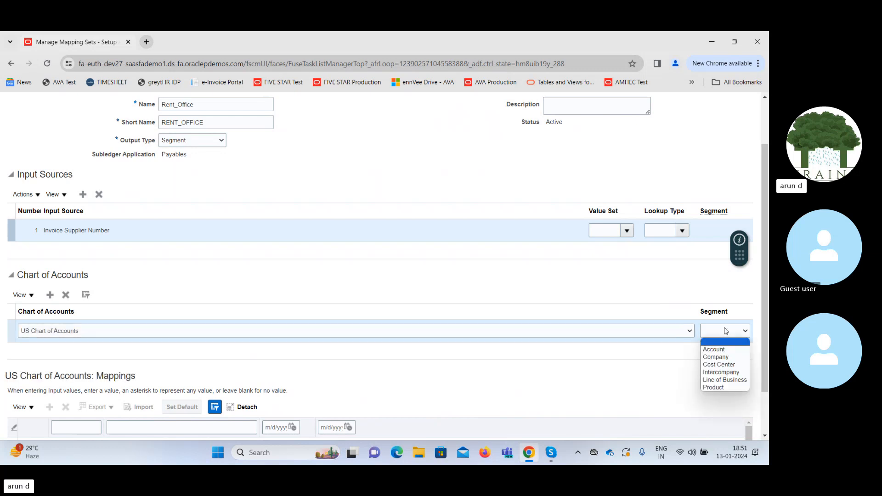
pyautogui.click(732, 366)
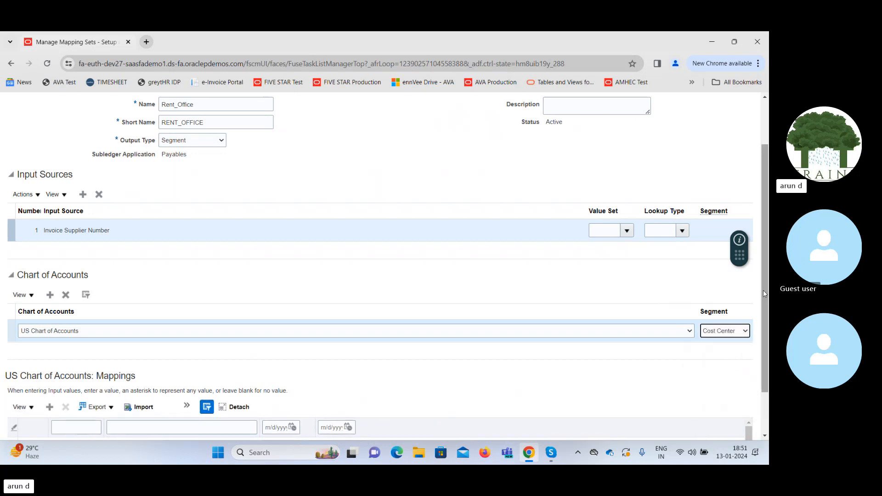
# - Change the mapping set's output type to Account combination and accept deletion of the existing output data
pyautogui.moveTo(763, 290); pyautogui.dragTo(767, 337)
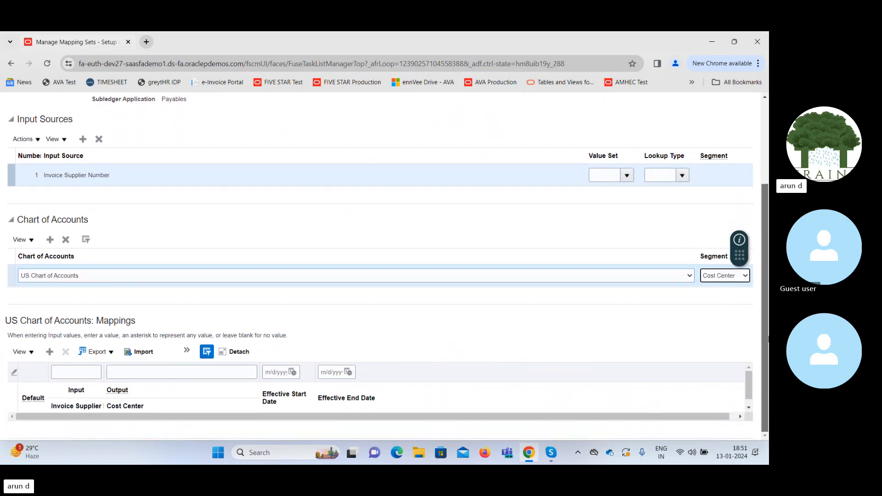
pyautogui.moveTo(767, 338); pyautogui.dragTo(768, 274)
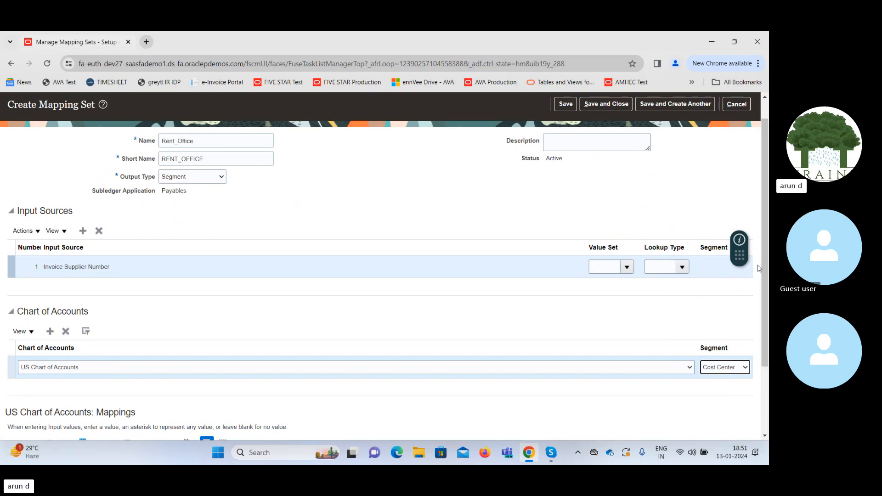
pyautogui.click(190, 180)
pyautogui.click(192, 187)
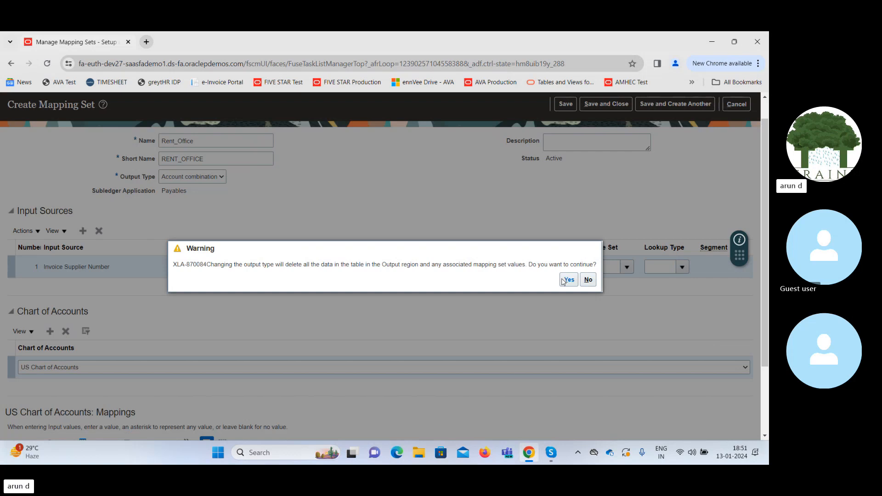
pyautogui.click(569, 279)
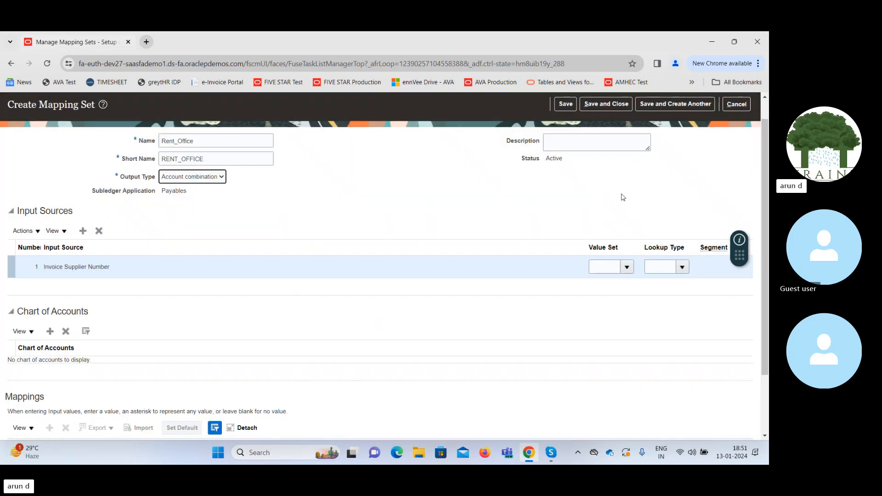
# - Add US Chart of Accounts as the chart of accounts for the account combination output
pyautogui.click(52, 331)
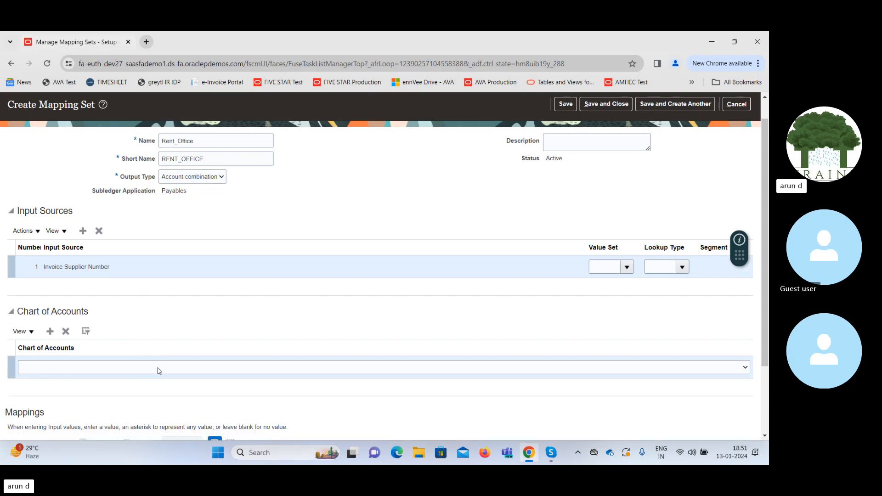
pyautogui.click(159, 370)
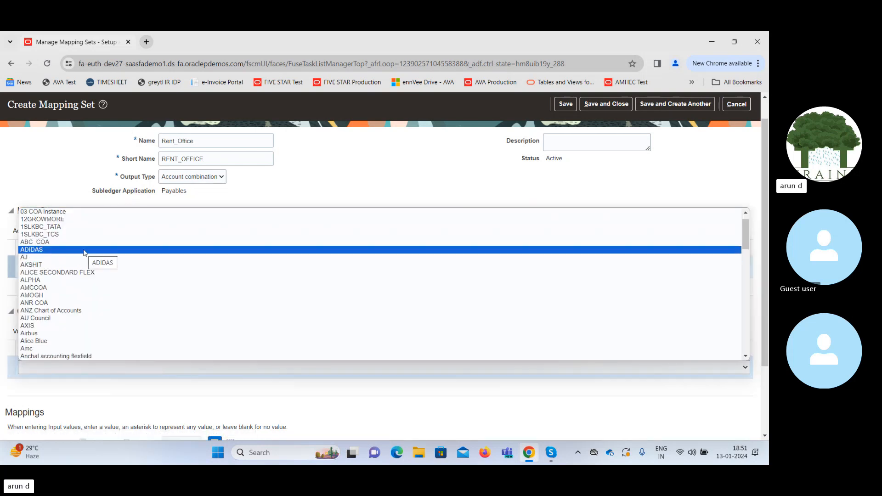
pyautogui.press('u')
pyautogui.press('u')
pyautogui.press('u')
pyautogui.press('u')
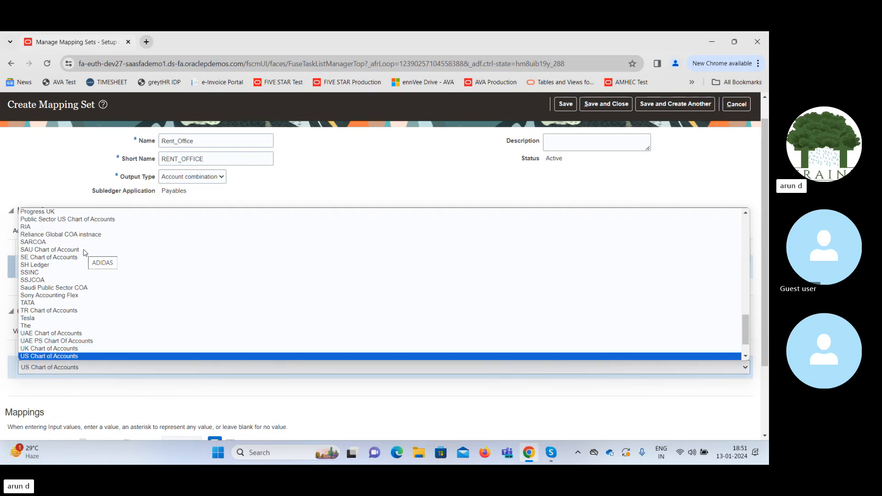
pyautogui.press('Return')
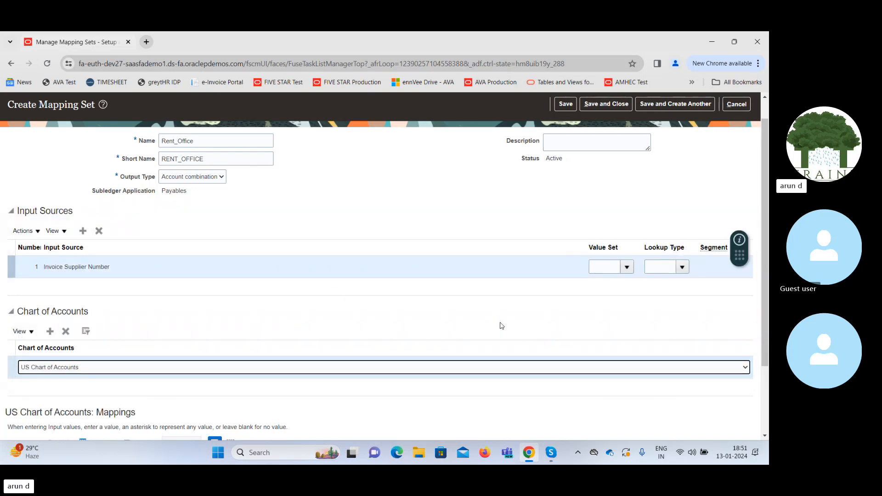
# - Add a mapping row under US Chart of Accounts and open its Invoice Supplier Number input for entry
pyautogui.scroll(-2, 49, 354)
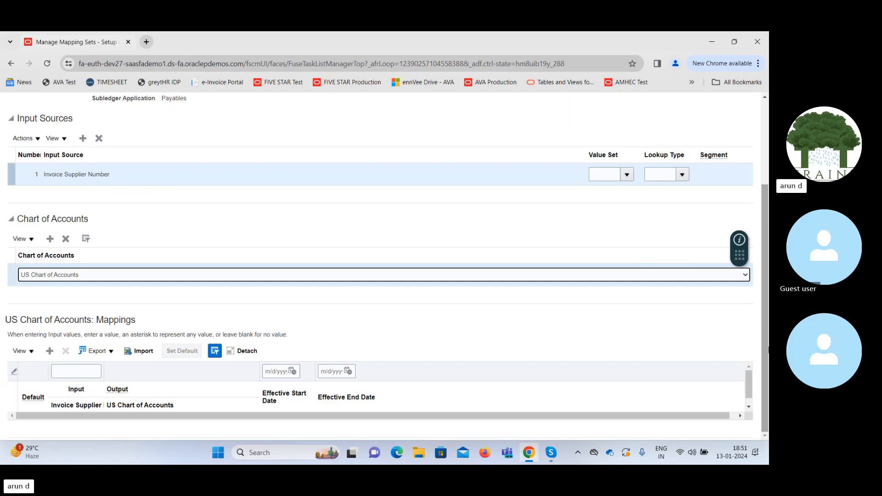
pyautogui.click(49, 352)
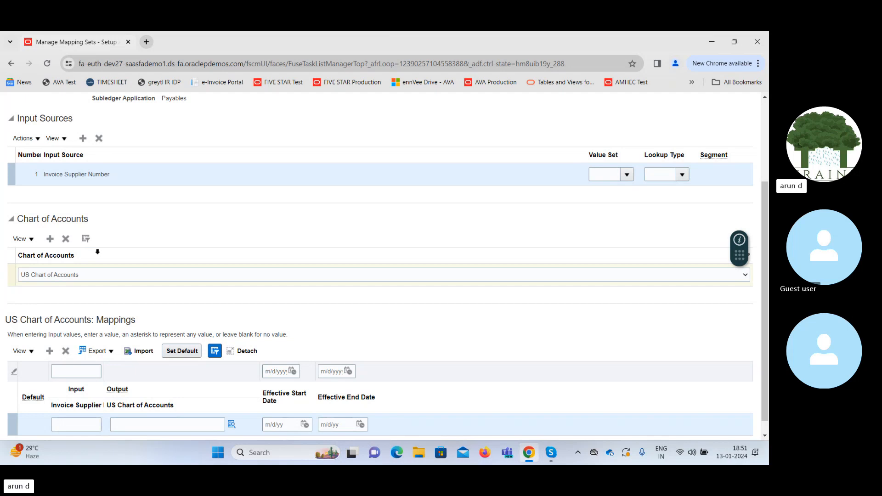
pyautogui.scroll(-1, 767, 262)
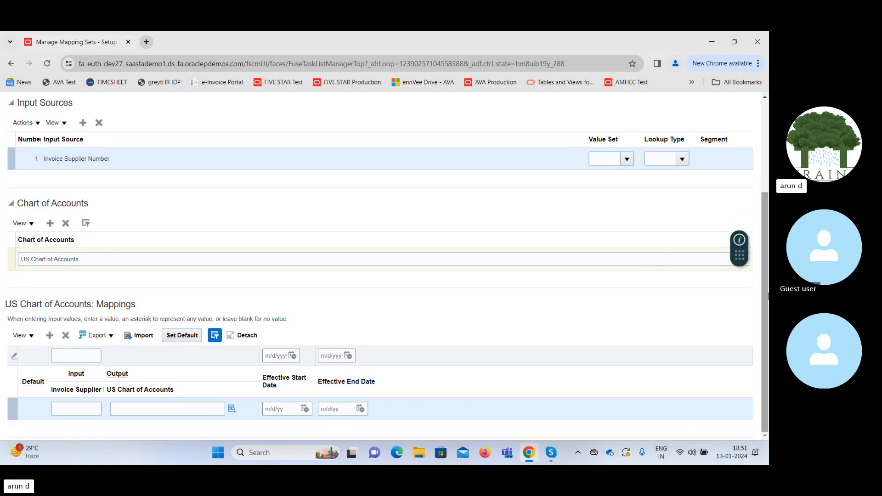
pyautogui.click(81, 408)
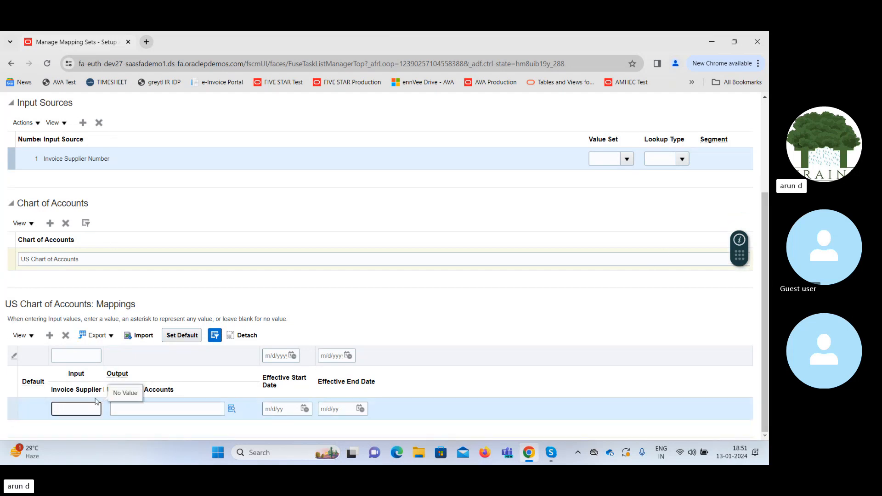
# - Duplicate the browser tab and open the Create Invoice page from the Payables work area in the copy
pyautogui.rightClick(99, 44)
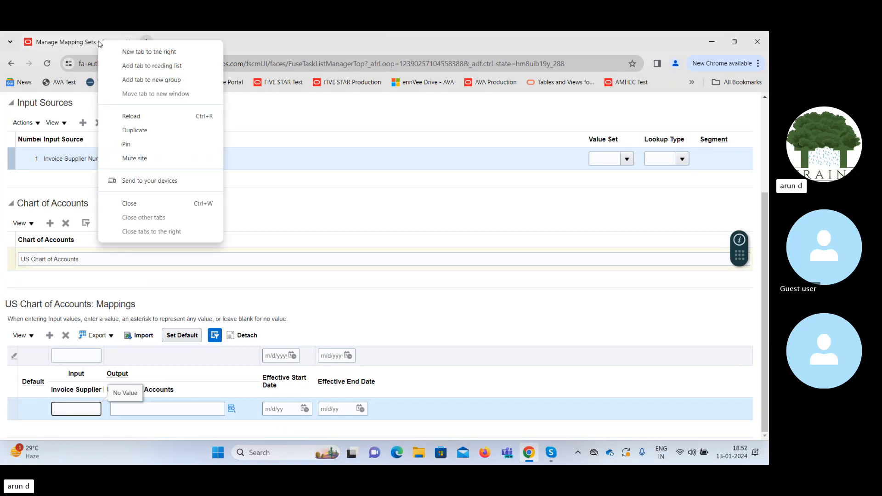
pyautogui.click(138, 131)
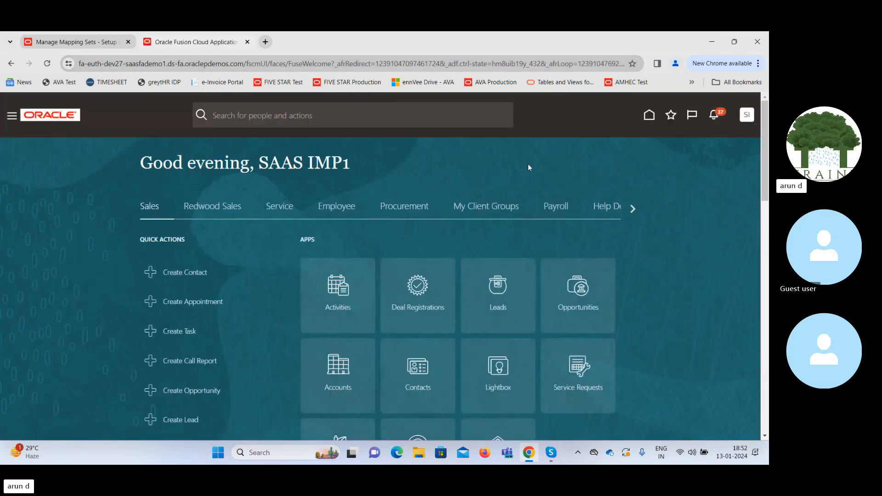
pyautogui.click(631, 209)
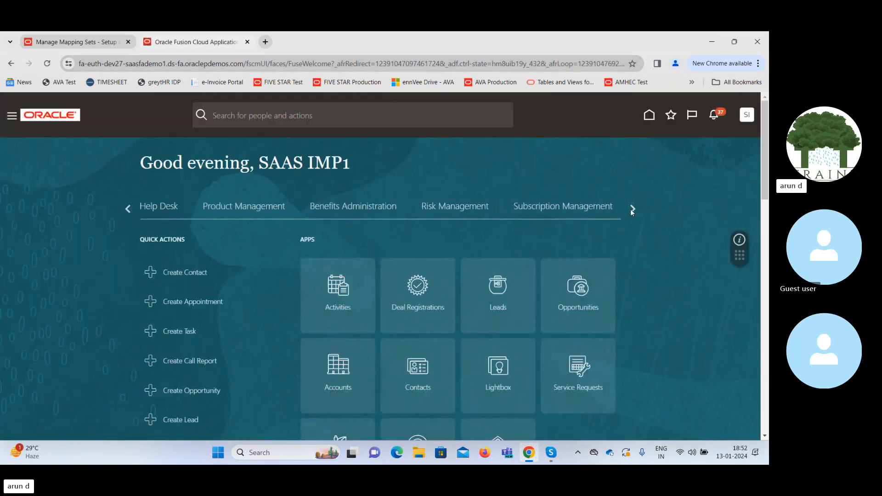
pyautogui.click(632, 209)
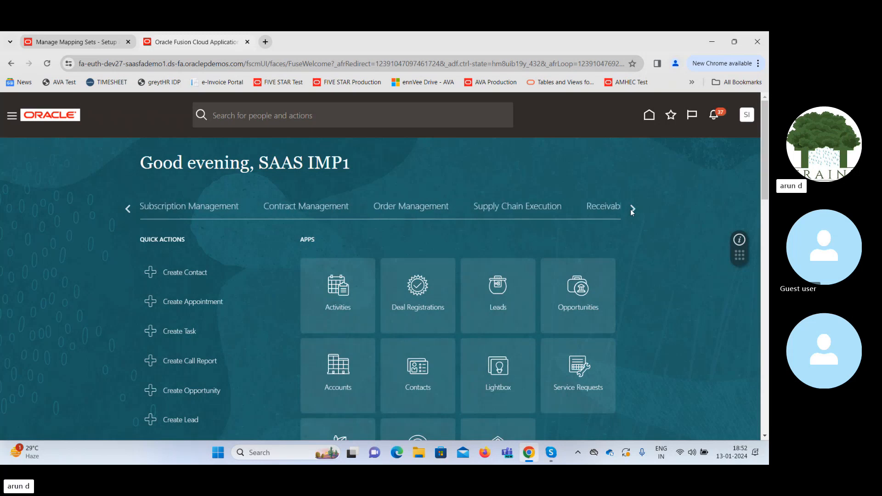
pyautogui.click(631, 209)
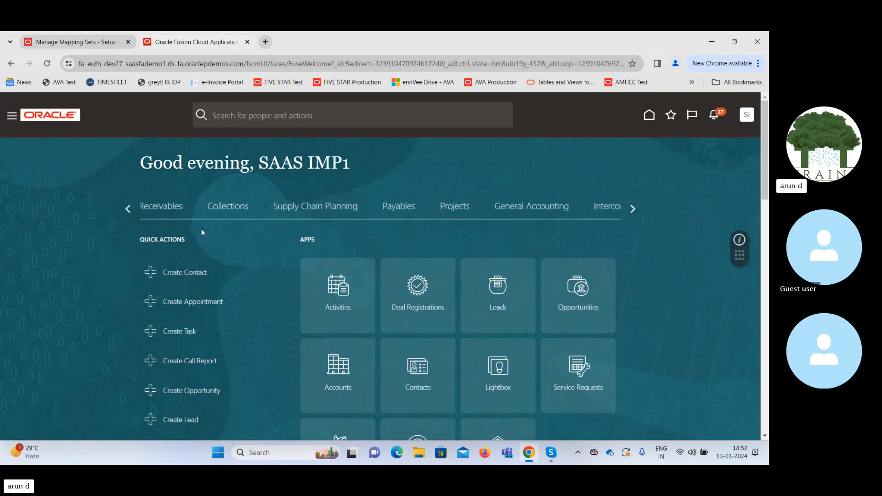
pyautogui.click(399, 206)
pyautogui.click(418, 295)
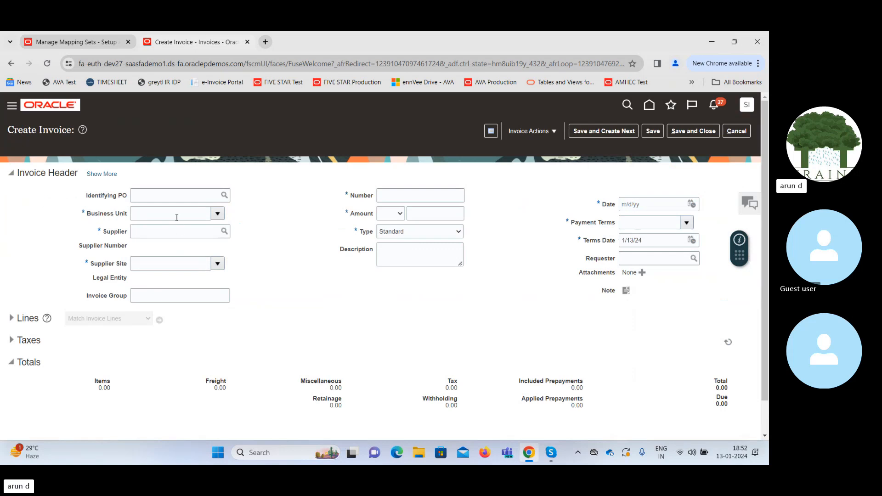
# - Set the new invoice's business unit to US1 Business Unit
pyautogui.click(218, 212)
pyautogui.click(179, 215)
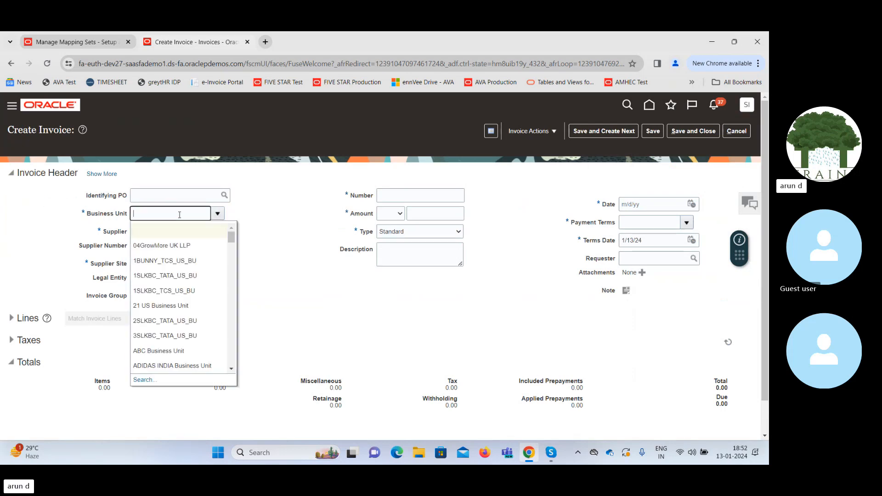
pyautogui.write('US')
pyautogui.press('Tab')
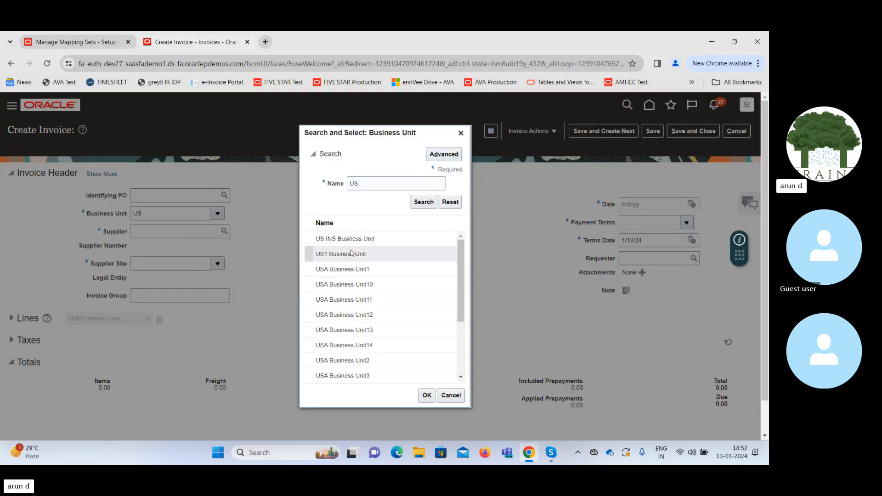
pyautogui.doubleClick(379, 254)
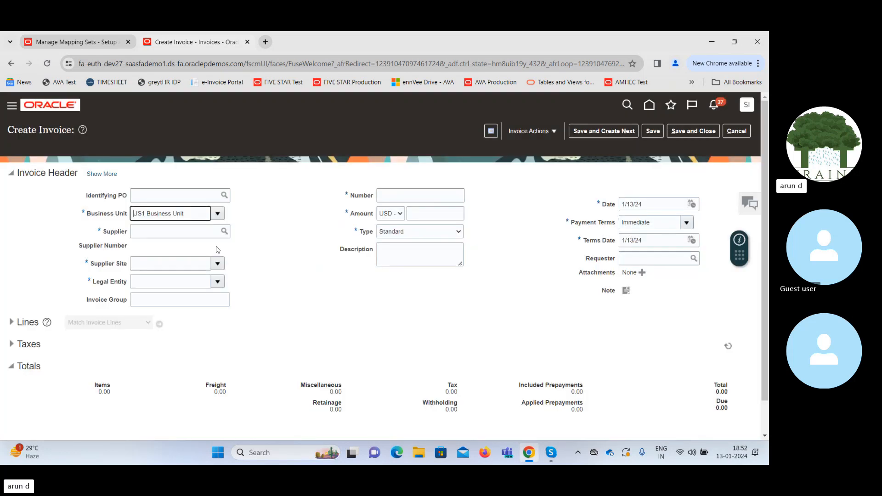
# - Choose Advanced Corp as the invoice supplier and copy its supplier number
pyautogui.click(170, 229)
pyautogui.write('Adv')
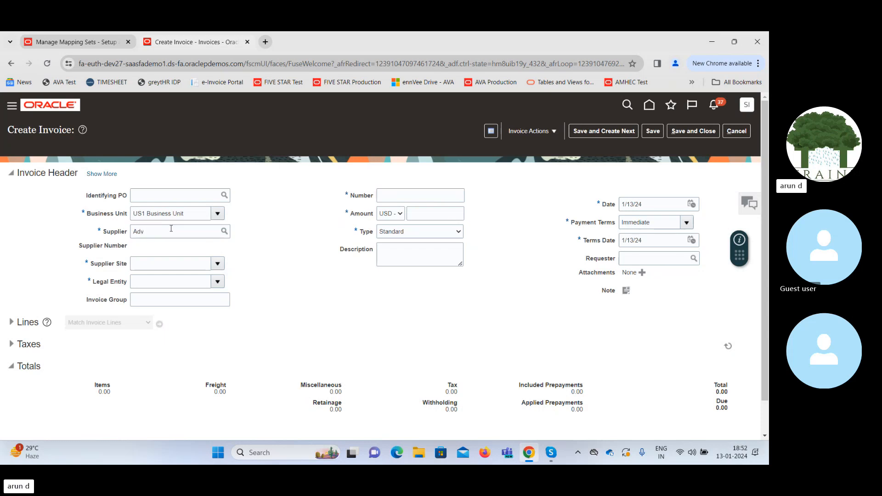
pyautogui.press('Tab')
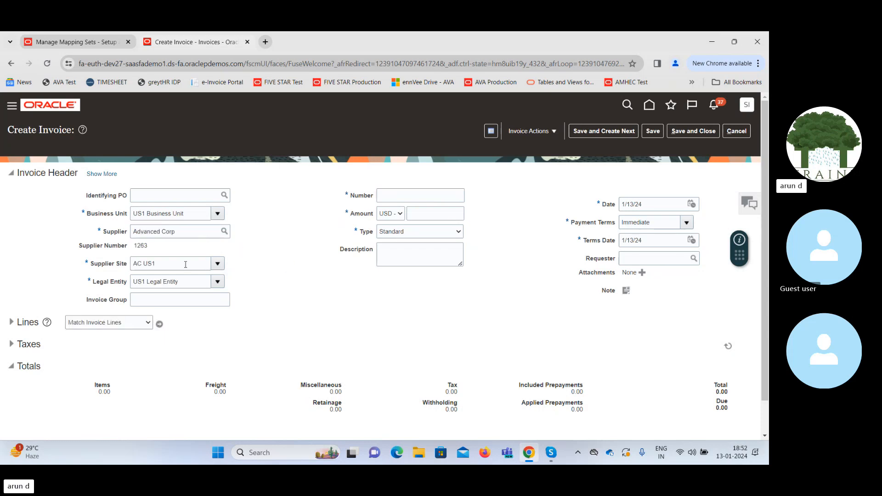
pyautogui.doubleClick(141, 246)
pyautogui.hotkey('ctrl', 'c')
# - Return to the mapping set and paste the copied supplier number as the mapping row's Invoice Supplier Number input
pyautogui.click(76, 42)
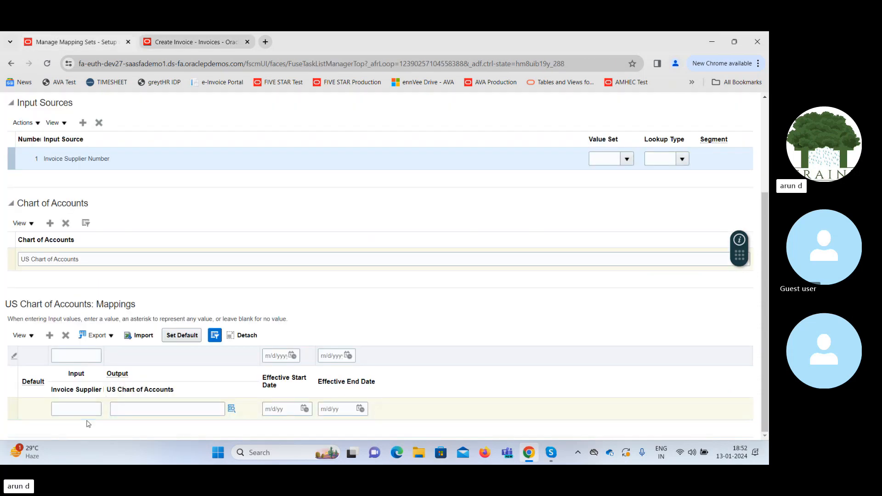
pyautogui.click(76, 409)
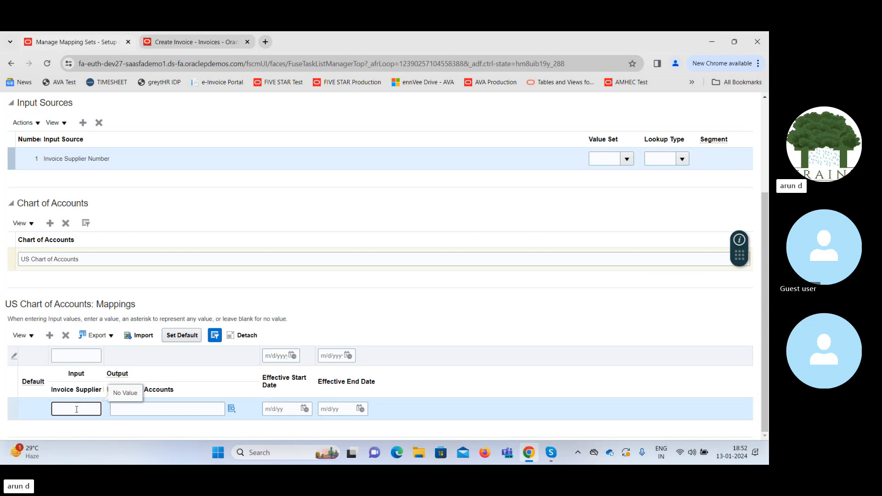
pyautogui.hotkey('ctrl', 'v')
pyautogui.press('Tab')
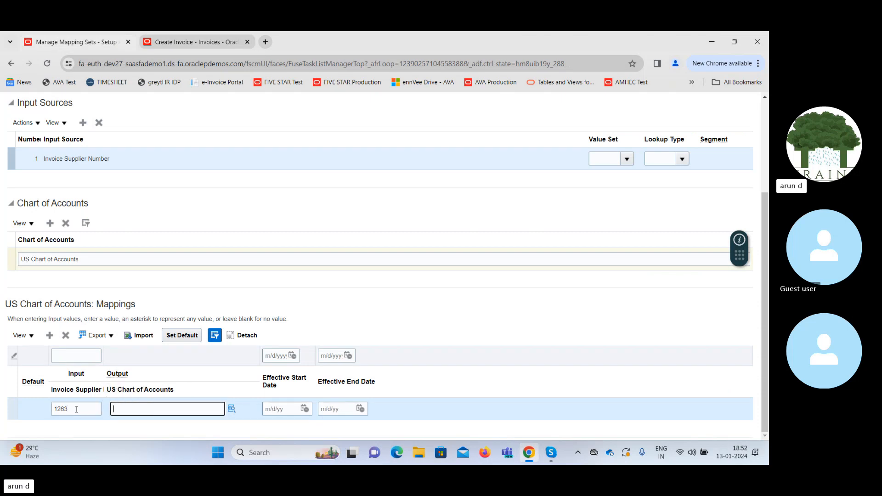
# - Set the mapping row's output combination to use account 63510 Office Rent, searching account descriptions for %Rent%
pyautogui.click(232, 408)
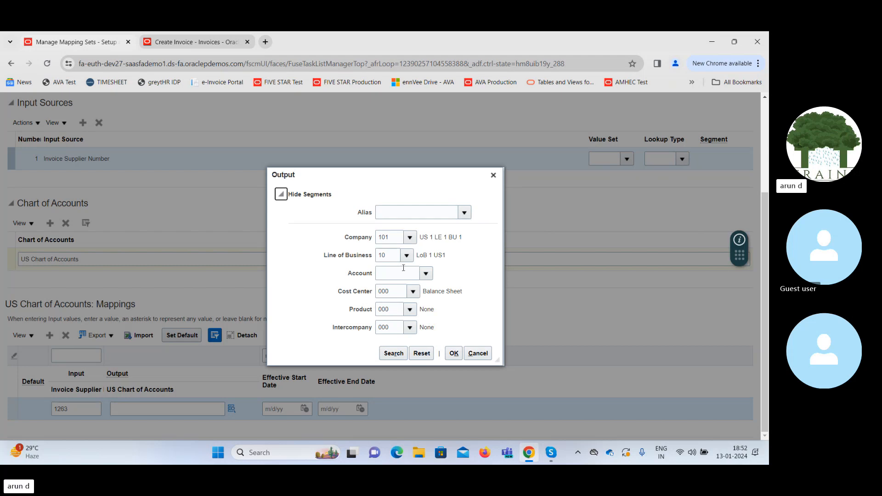
pyautogui.click(428, 274)
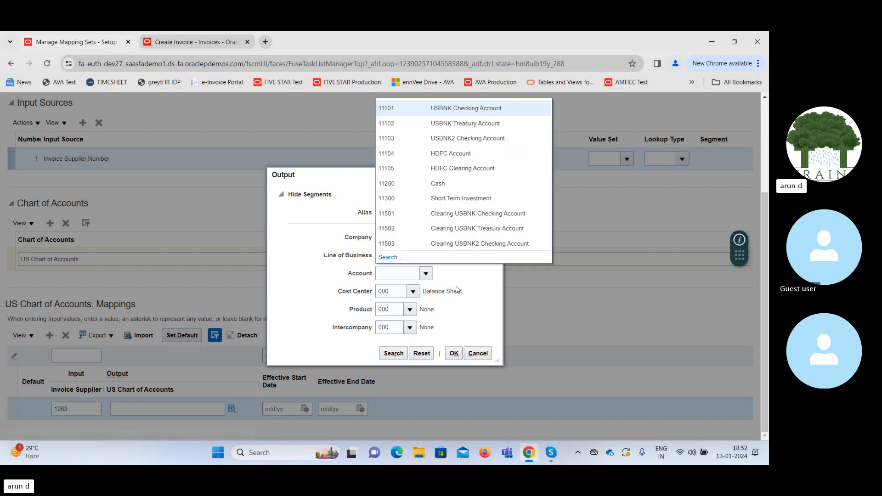
pyautogui.click(387, 258)
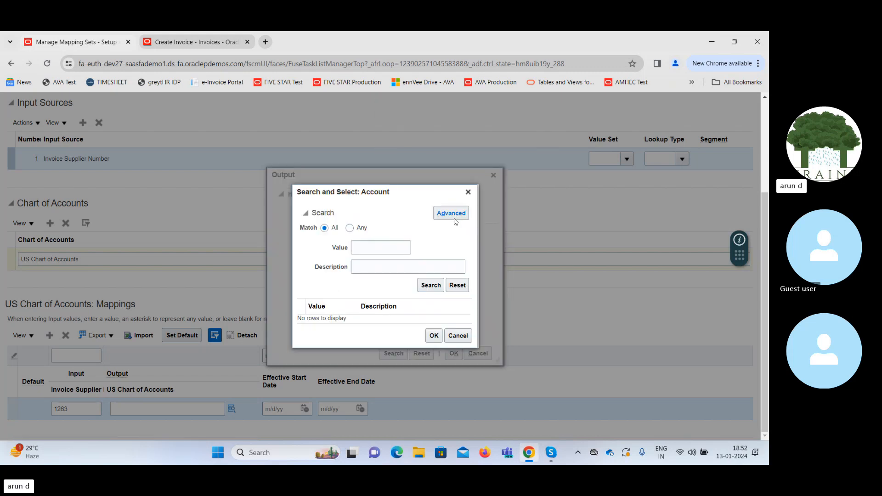
pyautogui.click(387, 272)
pyautogui.write('Rent')
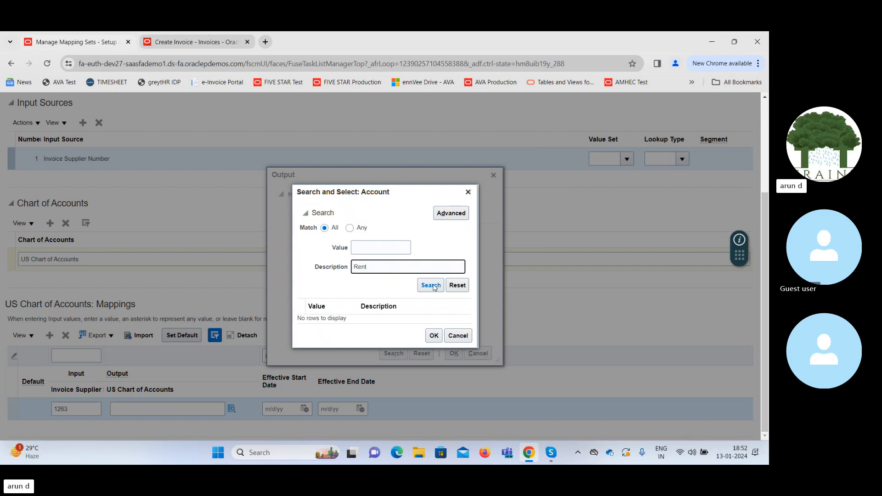
pyautogui.press('Return')
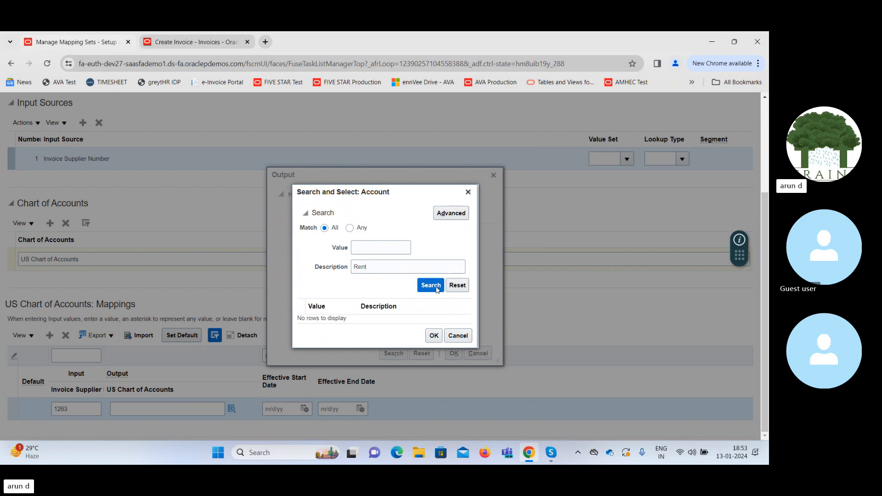
pyautogui.click(397, 263)
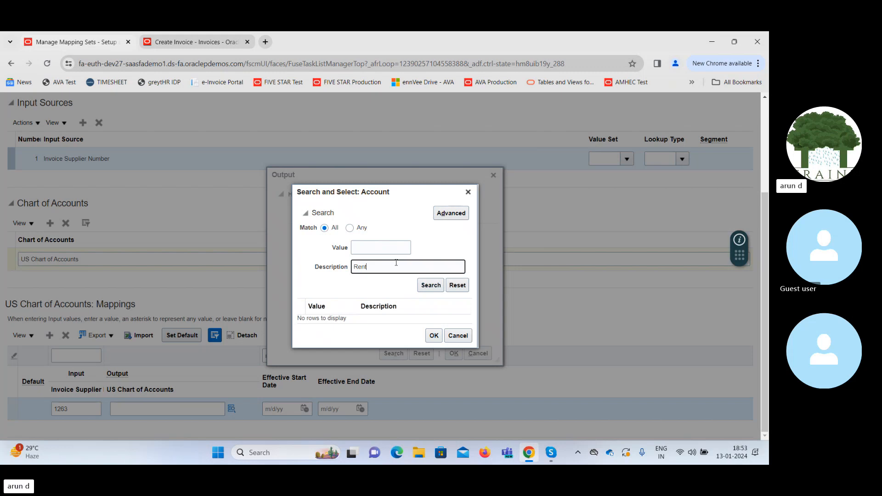
pyautogui.write('%Rent%')
pyautogui.click(427, 285)
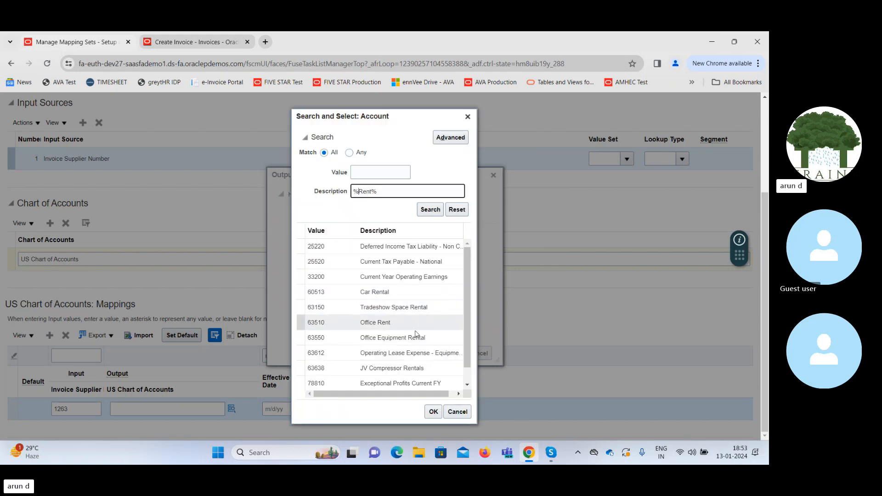
pyautogui.click(399, 327)
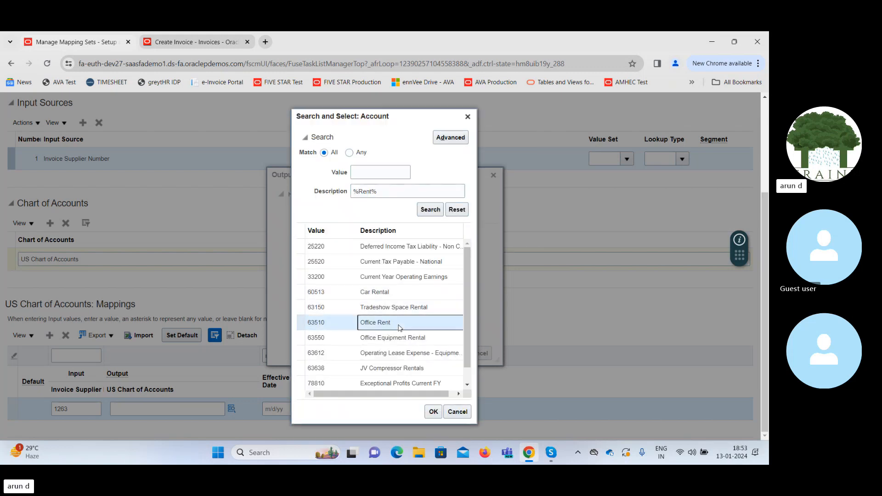
pyautogui.click(433, 412)
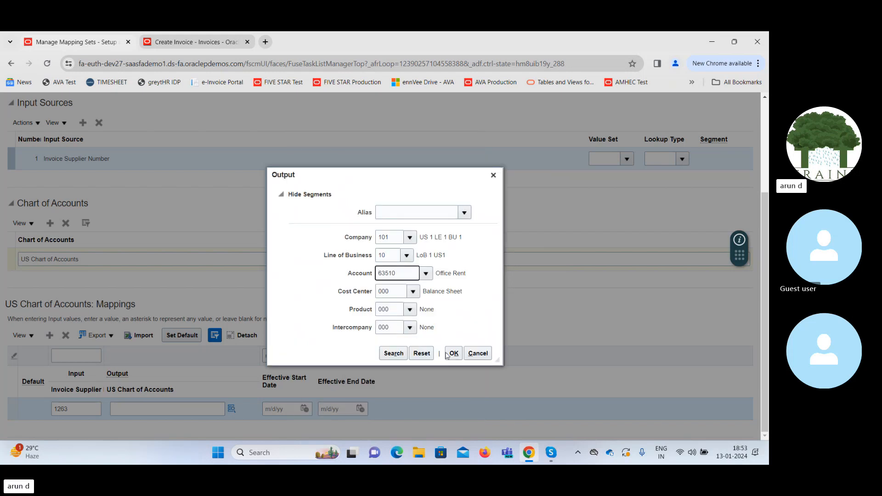
pyautogui.click(454, 353)
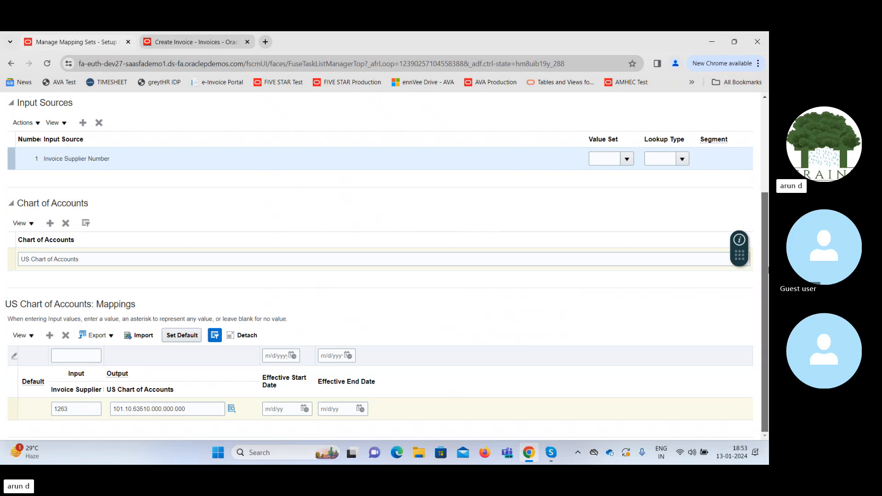
# - Save and close the Rent_Office mapping set, and return from the mapping sets list to the Payables setup tasks
pyautogui.moveTo(768, 268); pyautogui.dragTo(767, 170)
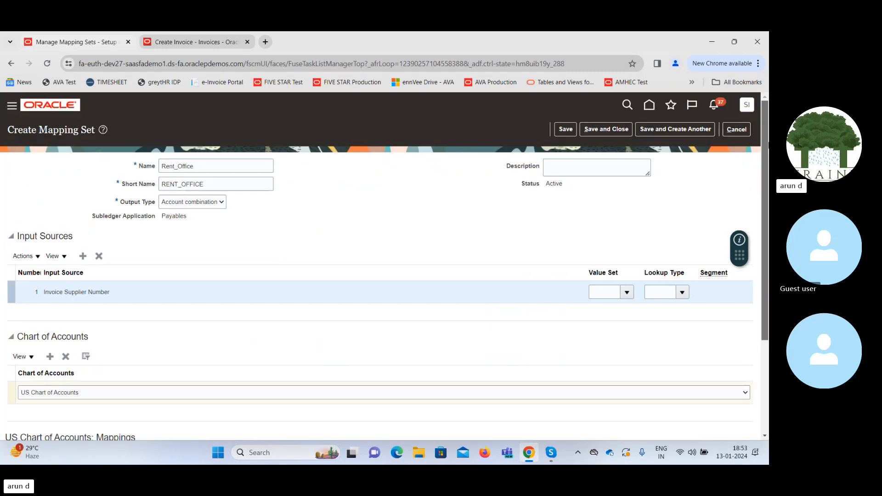
pyautogui.click(603, 130)
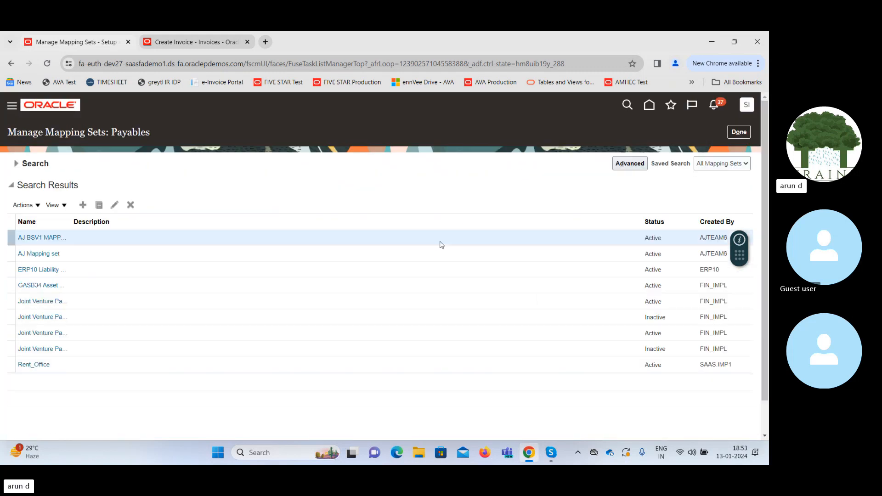
pyautogui.click(739, 132)
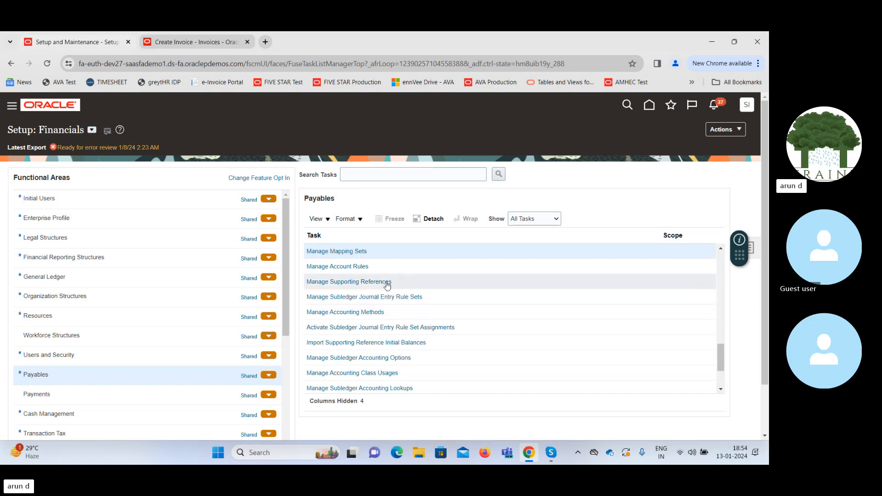
# - Create a Payables account rule with RENT_OFFICE as both its name and short name
pyautogui.click(353, 271)
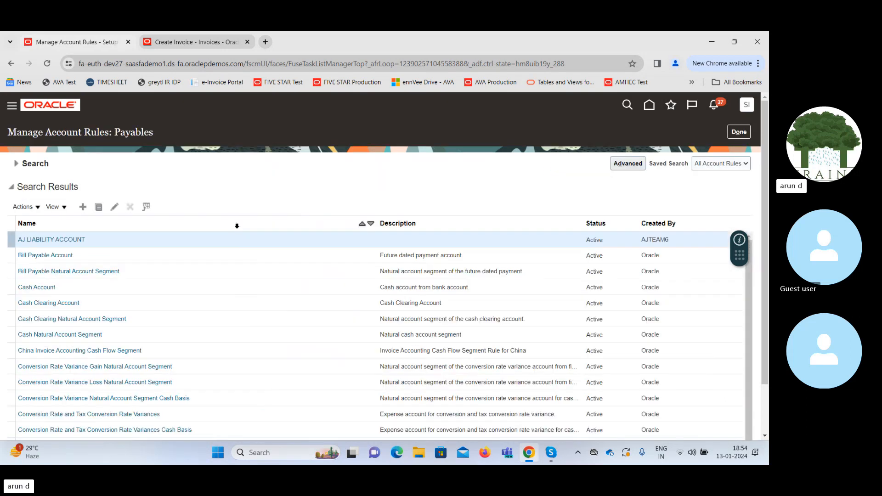
pyautogui.click(83, 207)
pyautogui.click(221, 168)
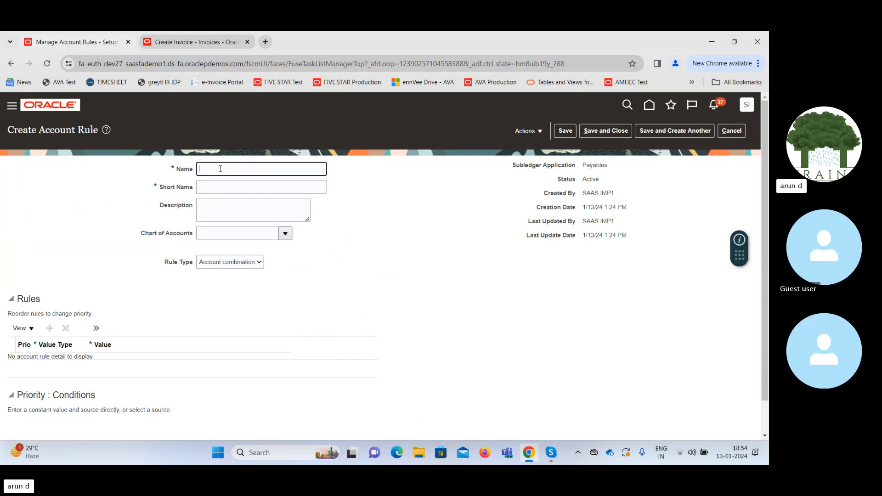
pyautogui.write('RENT_OFFICE')
pyautogui.doubleClick(221, 169)
pyautogui.hotkey('ctrl', 'c')
pyautogui.press('Tab')
pyautogui.hotkey('ctrl', 'v')
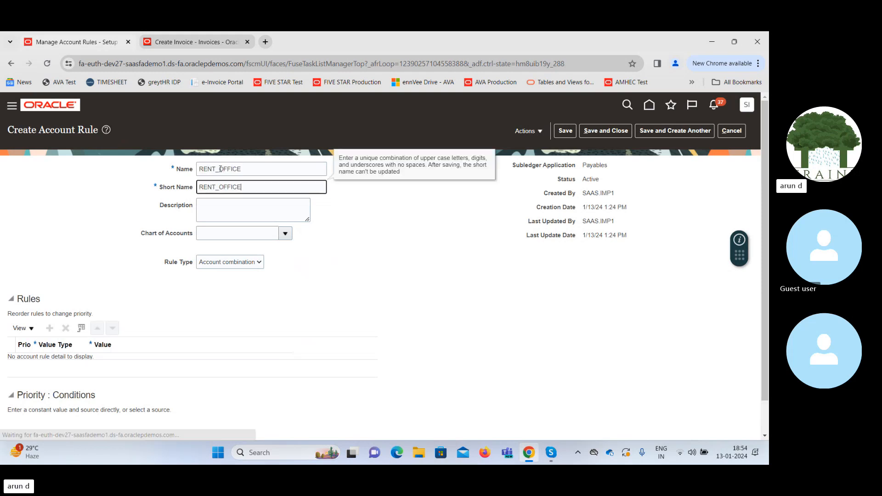
pyautogui.press('Tab')
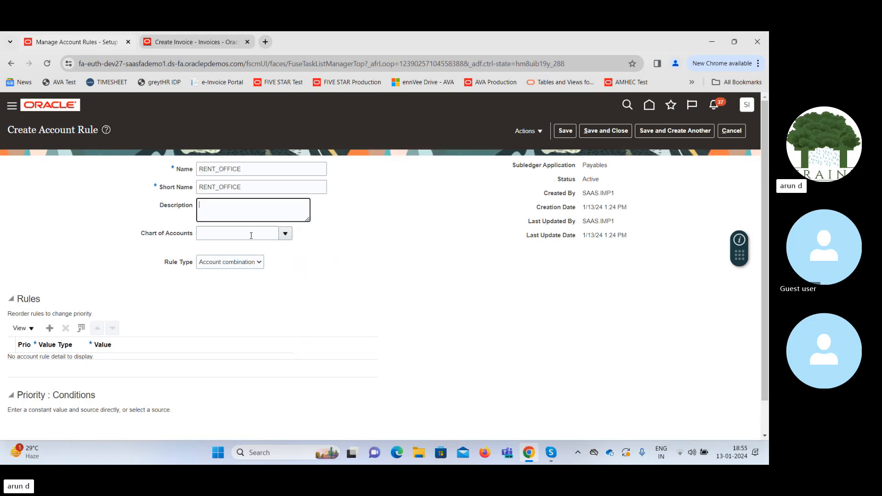
# - Set the account rule's chart of accounts to US Chart of Accounts and its rule type to Account combination
pyautogui.press('Tab')
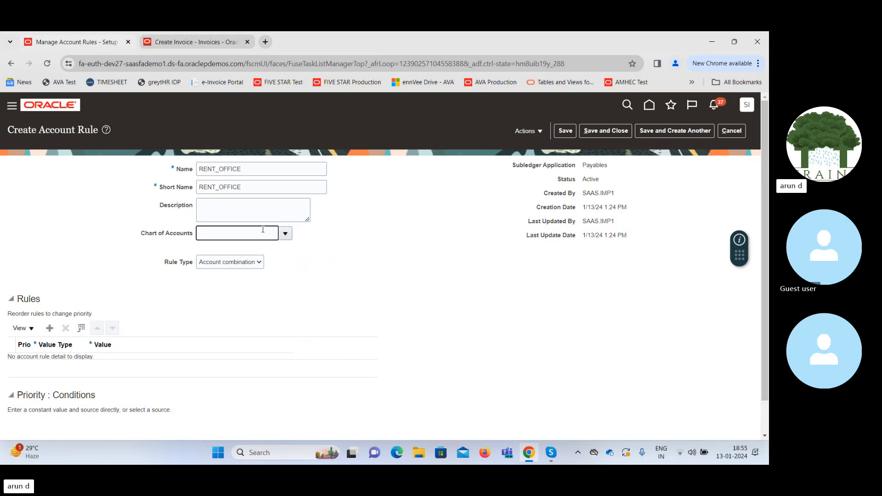
pyautogui.write('US')
pyautogui.press('Tab')
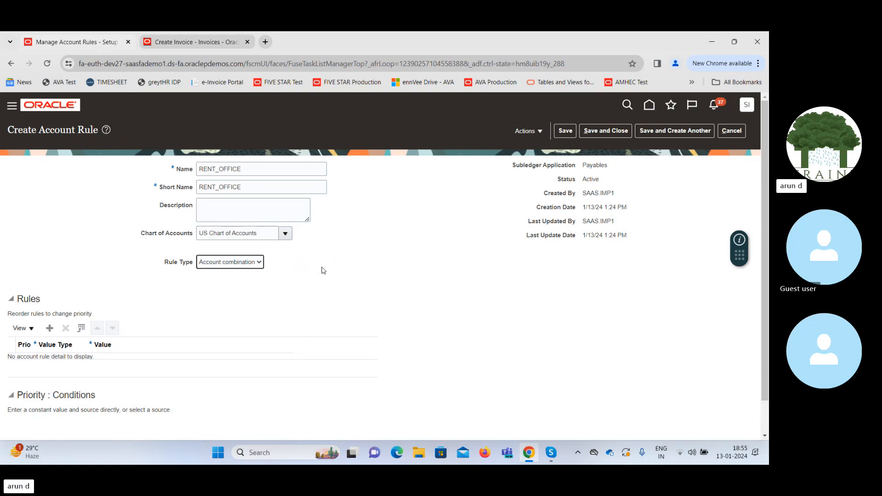
pyautogui.click(239, 264)
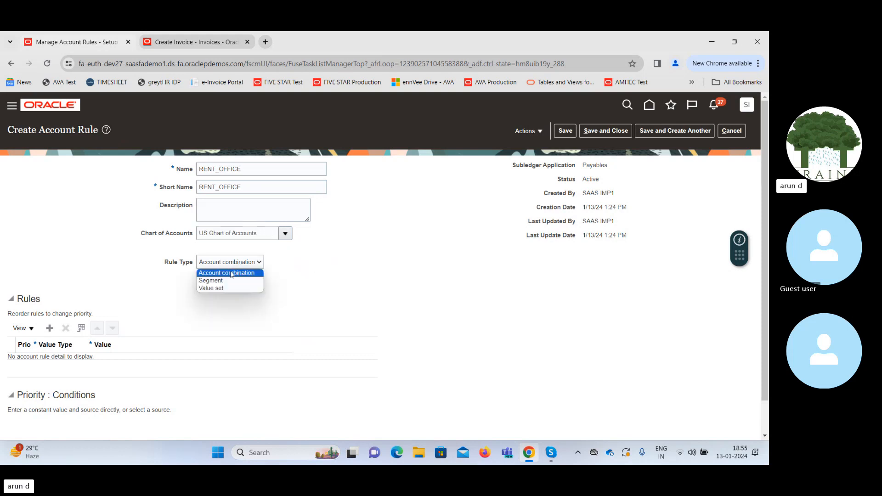
pyautogui.click(231, 273)
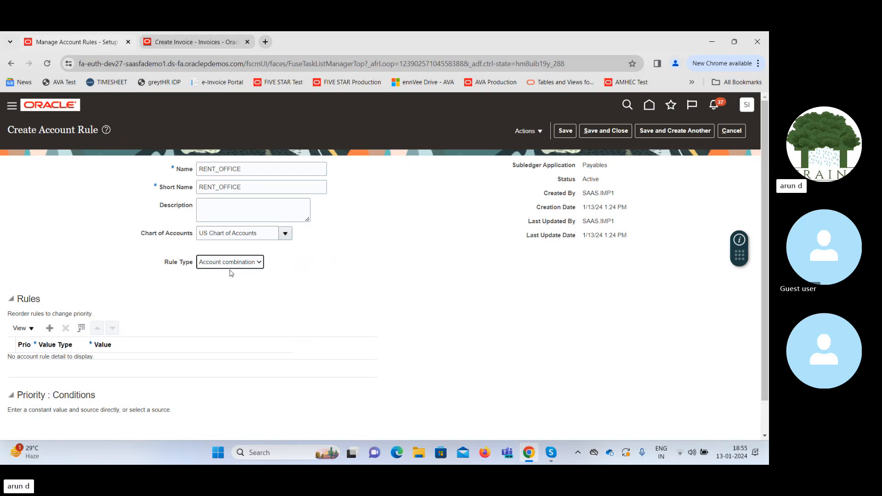
# - Add a rule line to the RENT_OFFICE account rule with Mapping set as its value type
pyautogui.click(50, 327)
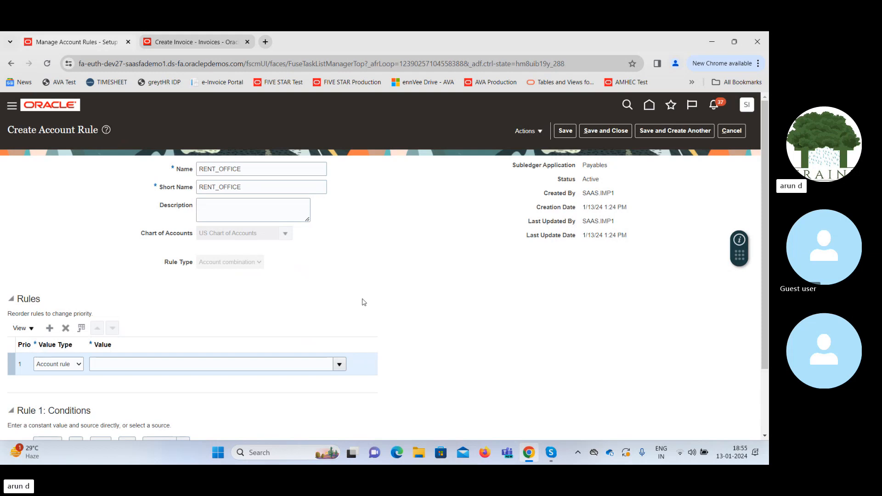
pyautogui.click(65, 364)
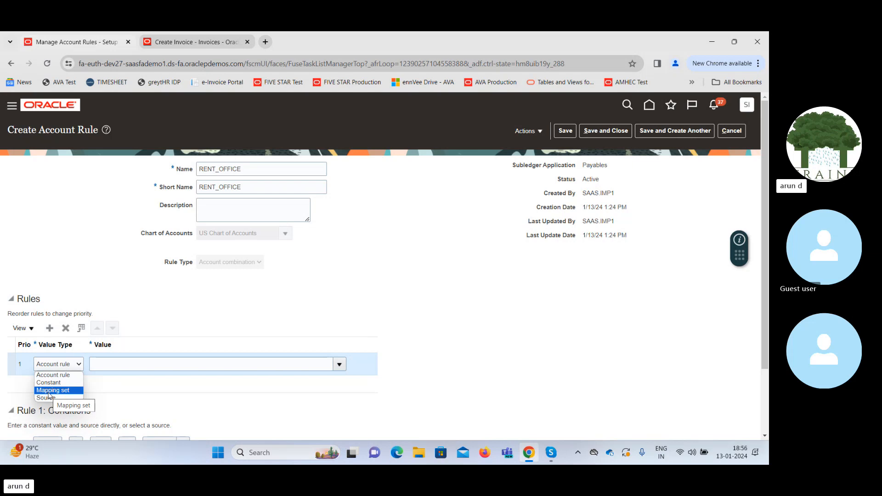
pyautogui.click(49, 391)
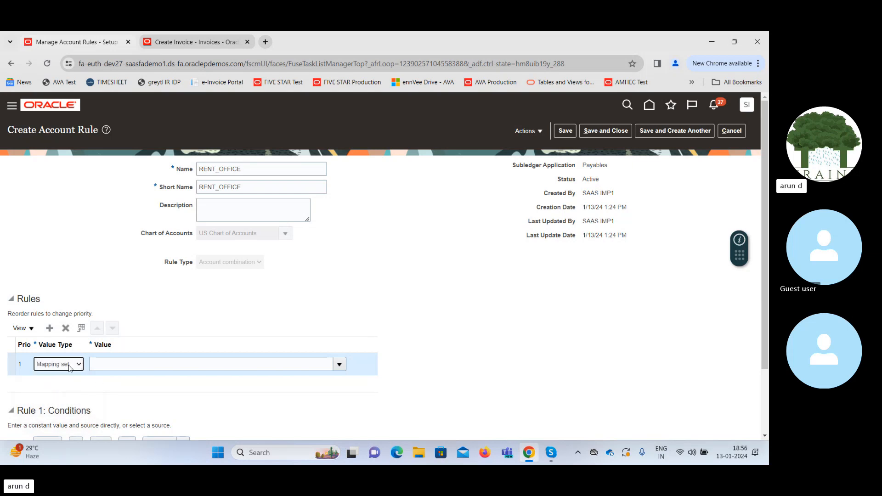
pyautogui.click(70, 366)
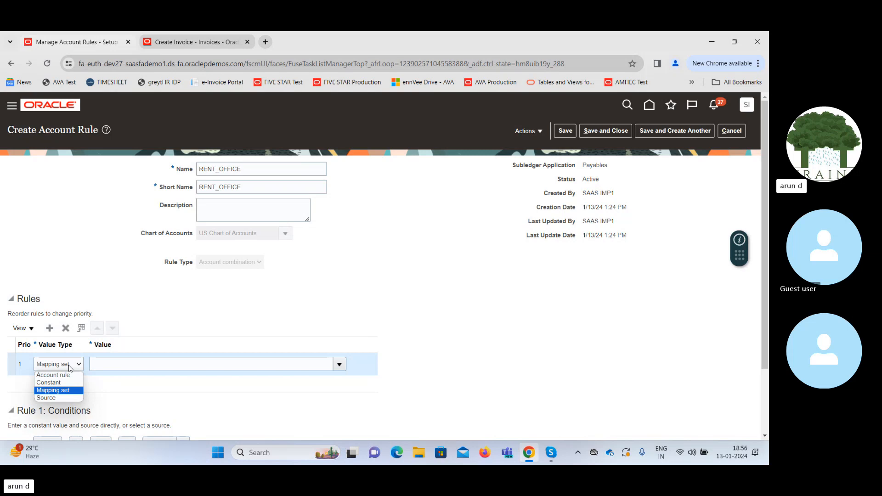
pyautogui.click(159, 323)
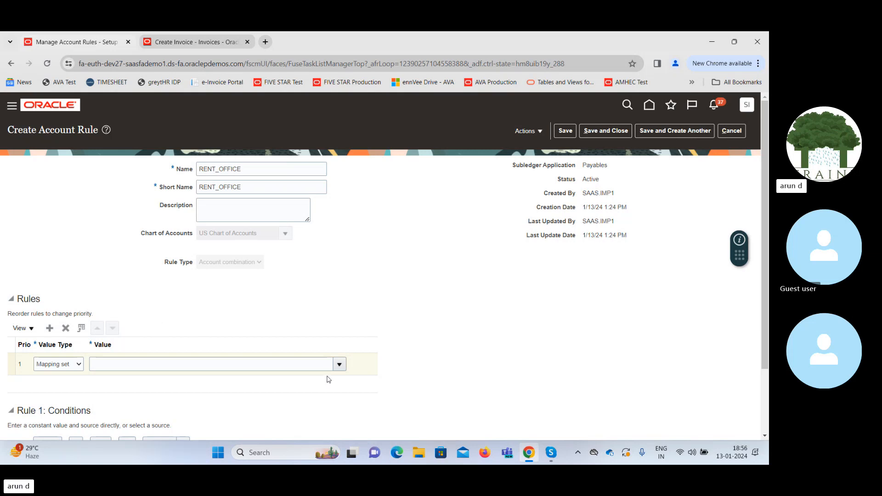
# - Set the rule line's value to the Rent_Office mapping set
pyautogui.click(274, 366)
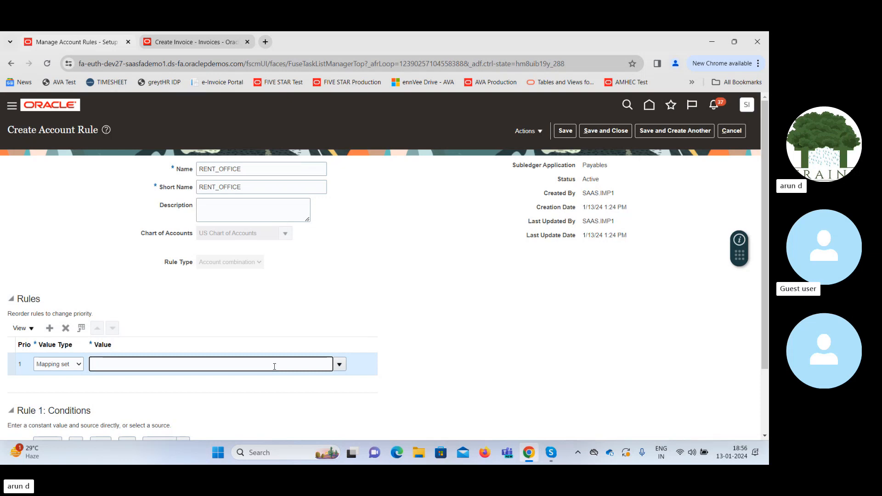
pyautogui.click(58, 367)
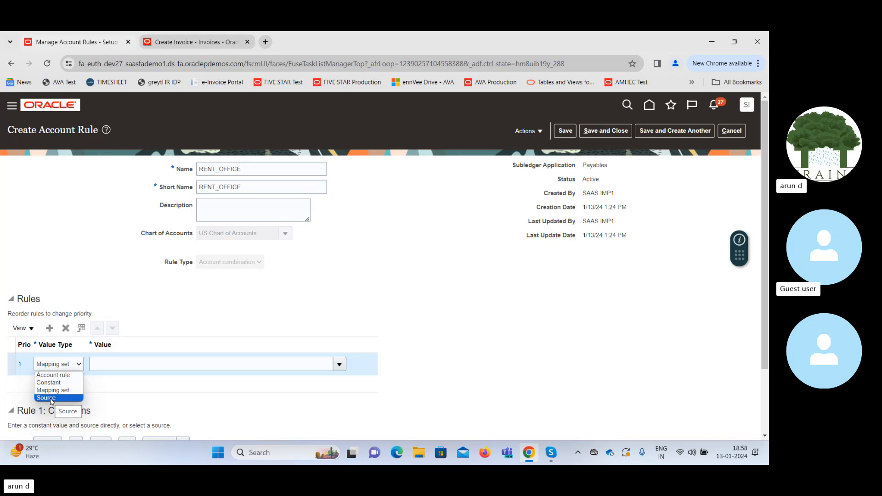
pyautogui.click(257, 389)
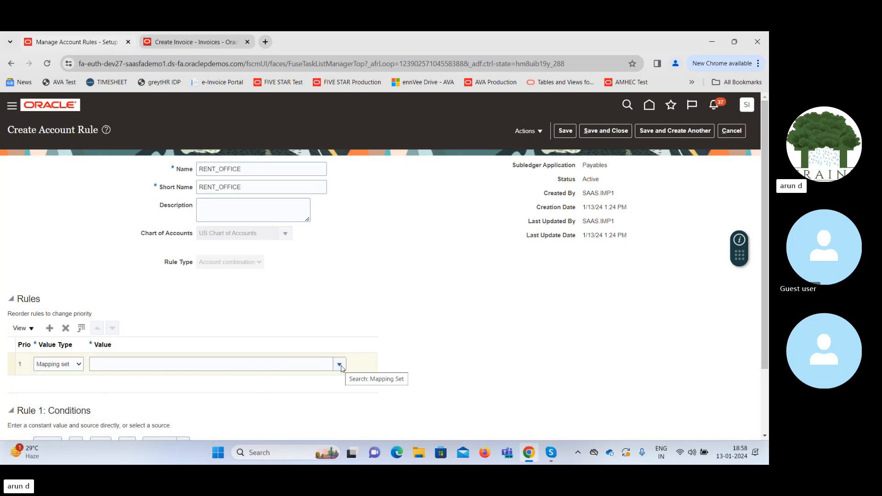
pyautogui.click(302, 365)
pyautogui.write('REN')
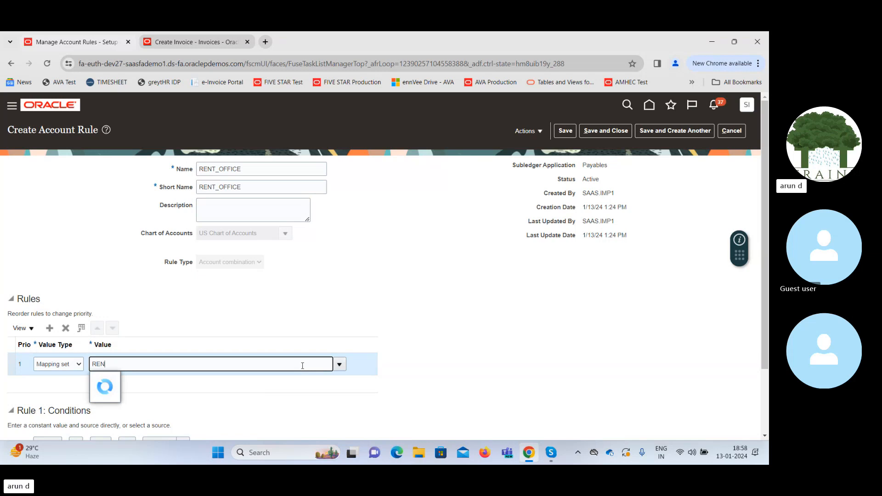
pyautogui.click(370, 308)
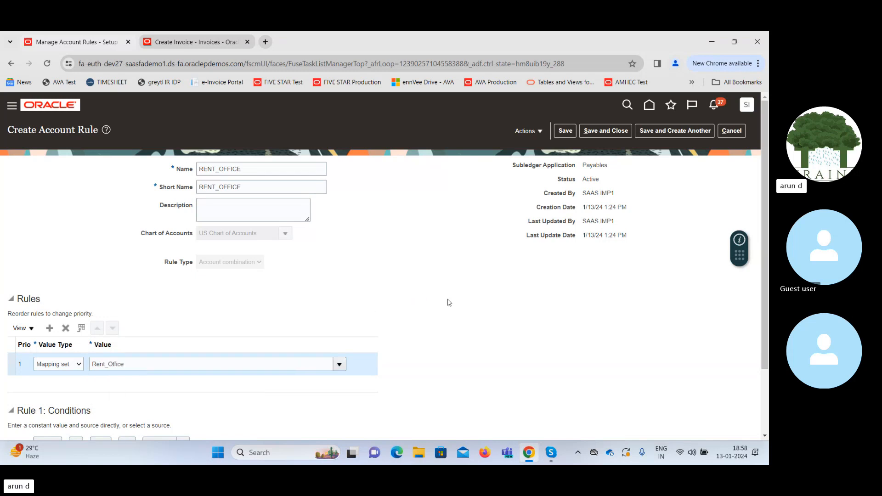
# - Save and close the RENT_OFFICE account rule, and return from the account rules list to the Payables setup tasks
pyautogui.scroll(-2, 767, 198)
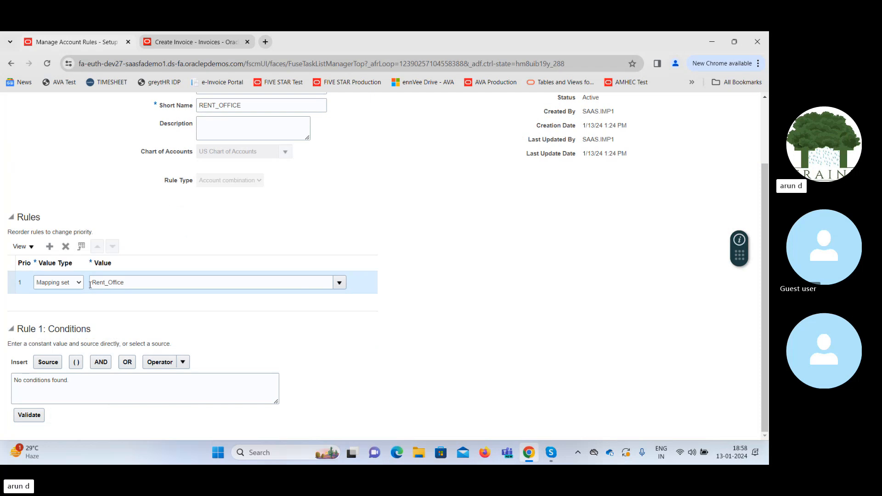
pyautogui.click(67, 285)
pyautogui.click(66, 285)
pyautogui.moveTo(764, 176); pyautogui.dragTo(764, 117)
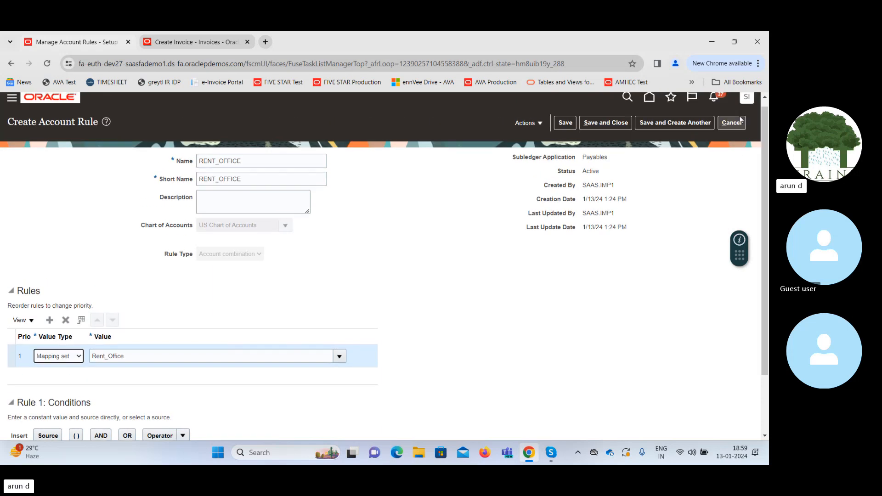
pyautogui.click(600, 123)
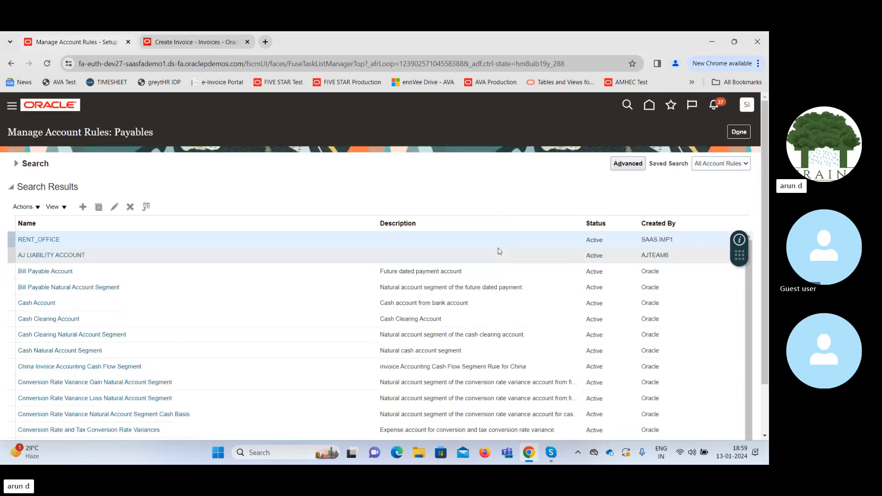
pyautogui.click(734, 135)
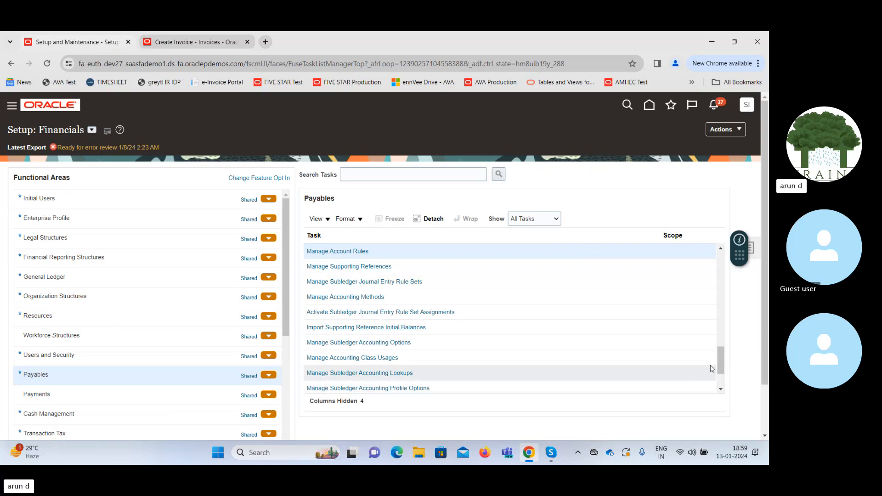
# - Create a Payables transaction account definition with PAY_TAD as both its name and short name
pyautogui.moveTo(719, 366); pyautogui.dragTo(727, 385)
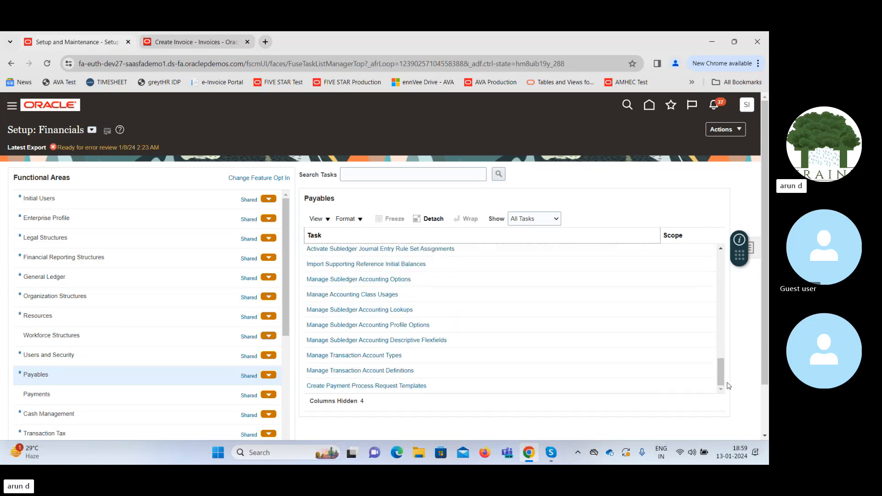
pyautogui.click(388, 370)
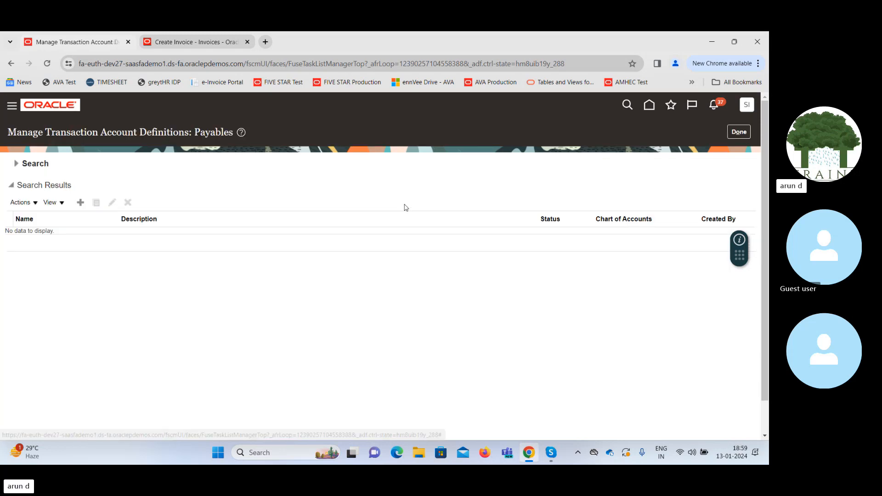
pyautogui.click(80, 202)
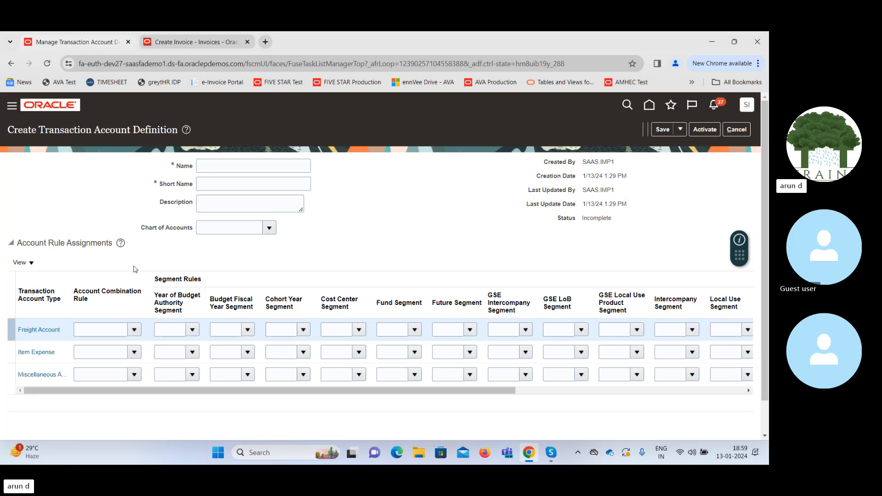
pyautogui.click(224, 165)
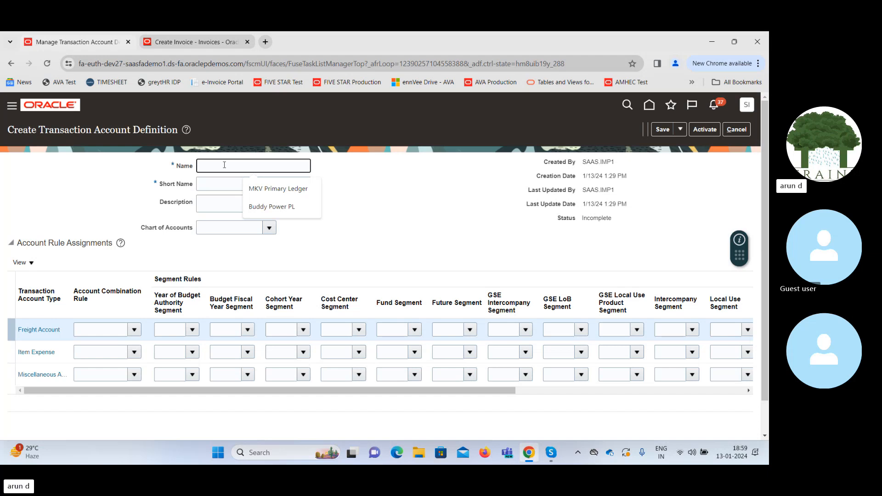
pyautogui.write('PAY')
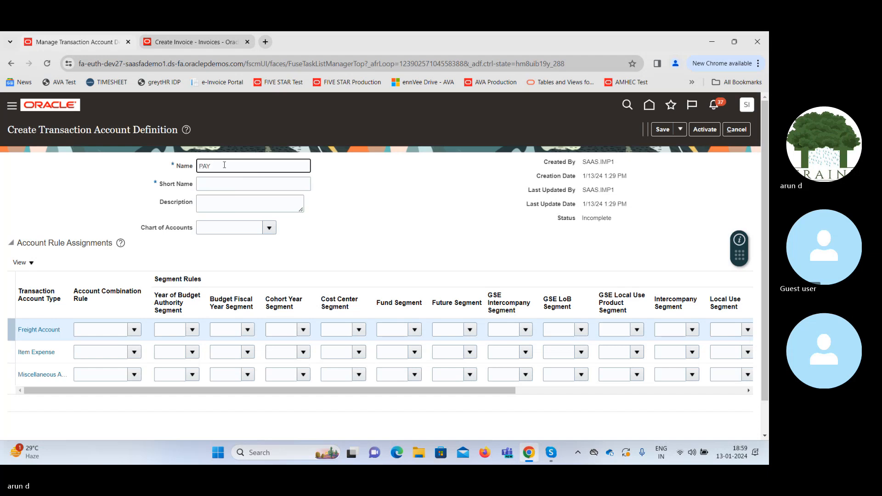
pyautogui.write('_TAD')
pyautogui.doubleClick(225, 165)
pyautogui.hotkey('ctrl', 'c')
pyautogui.press('Tab')
pyautogui.hotkey('ctrl', 'v')
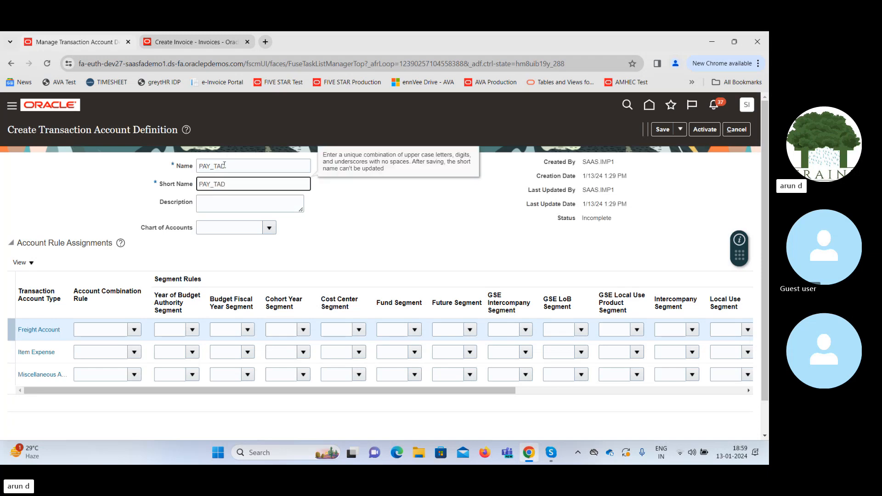
pyautogui.press('Tab')
# - Set the transaction account definition's chart of accounts to US Chart of Accounts
pyautogui.click(235, 229)
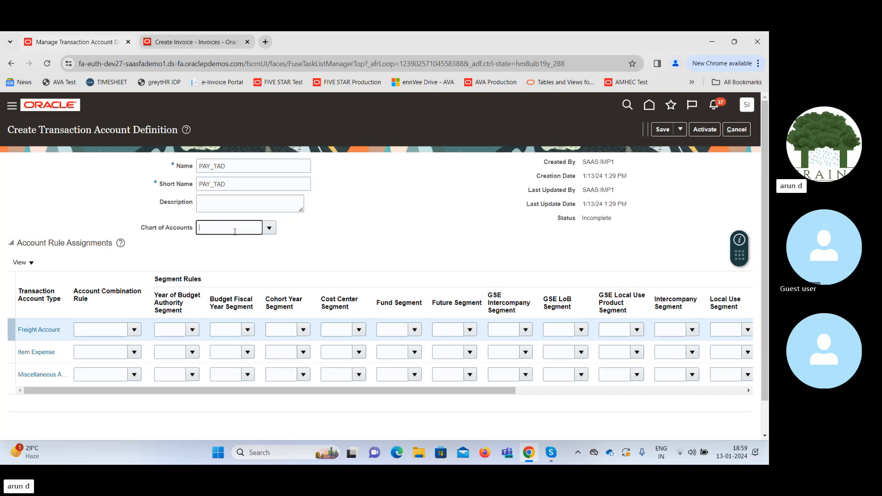
pyautogui.write('US')
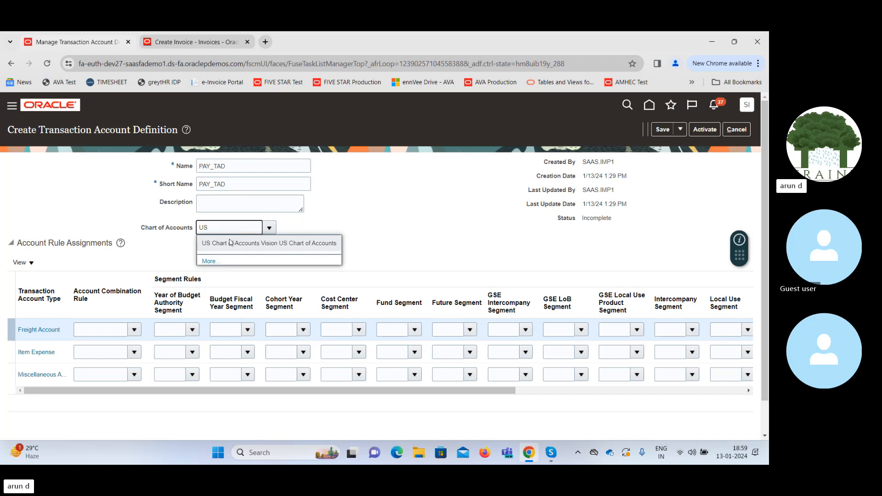
pyautogui.click(231, 242)
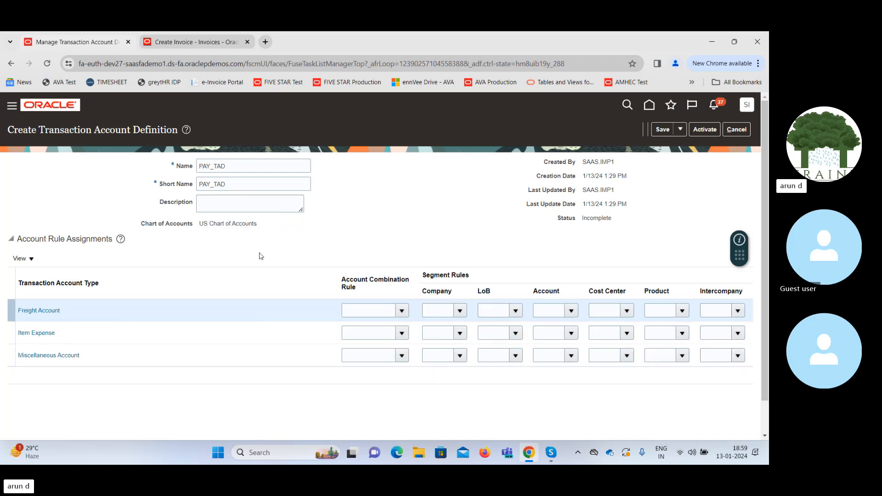
# - Assign RENT_OFFICE as the account combination rule for the Item Expense transaction account type
pyautogui.click(356, 332)
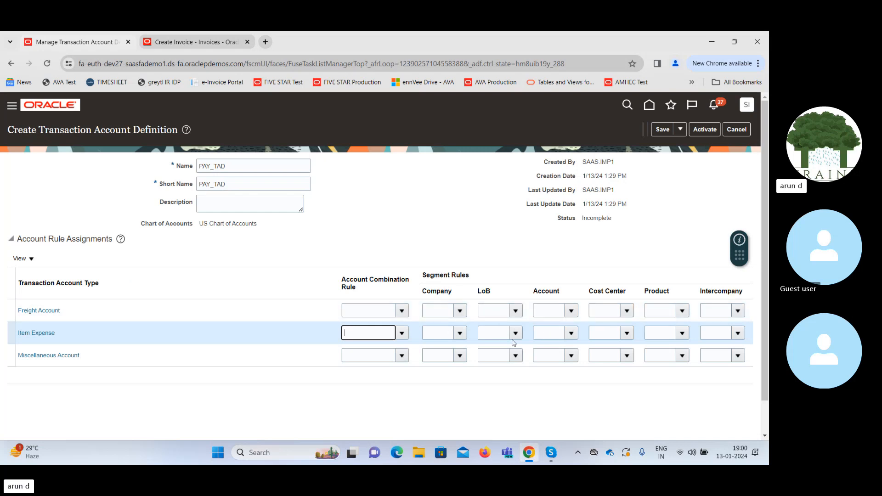
pyautogui.click(552, 330)
pyautogui.click(662, 335)
pyautogui.click(385, 330)
pyautogui.write('RENT')
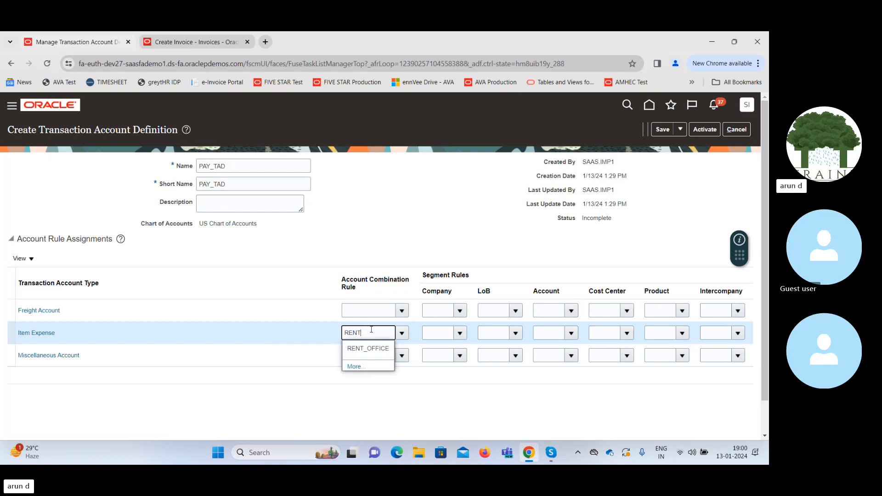
pyautogui.press('Down')
pyautogui.press('Return')
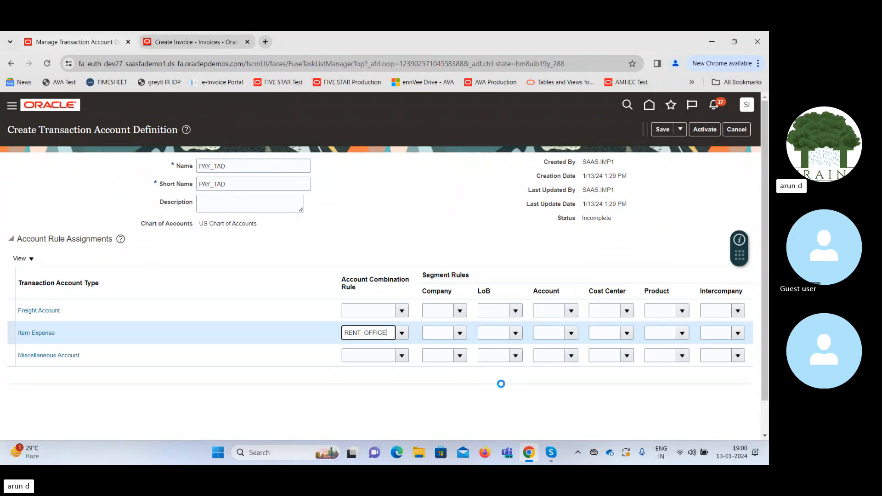
pyautogui.press('Tab')
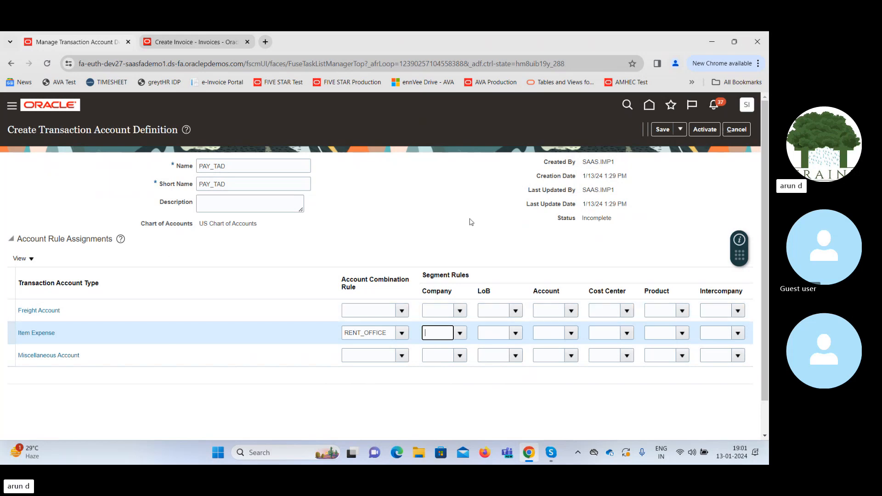
# - Save and activate the PAY_TAD transaction account definition, and return to the Payables setup tasks
pyautogui.click(660, 129)
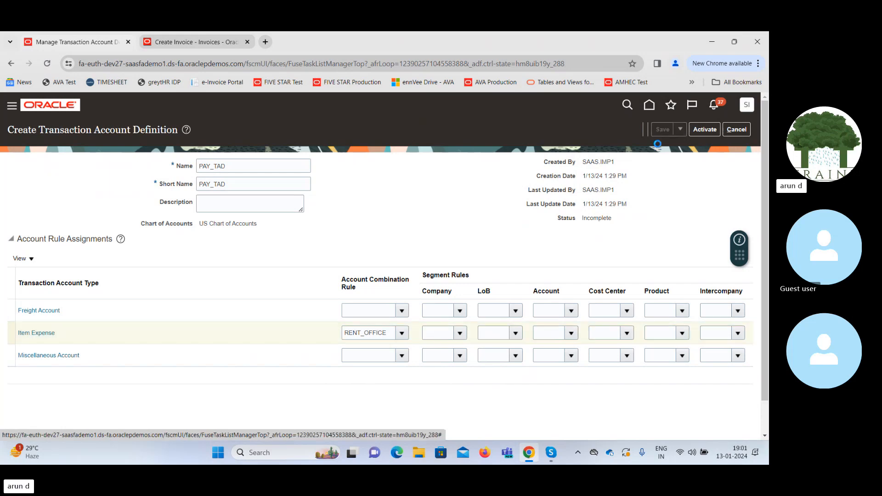
pyautogui.click(703, 130)
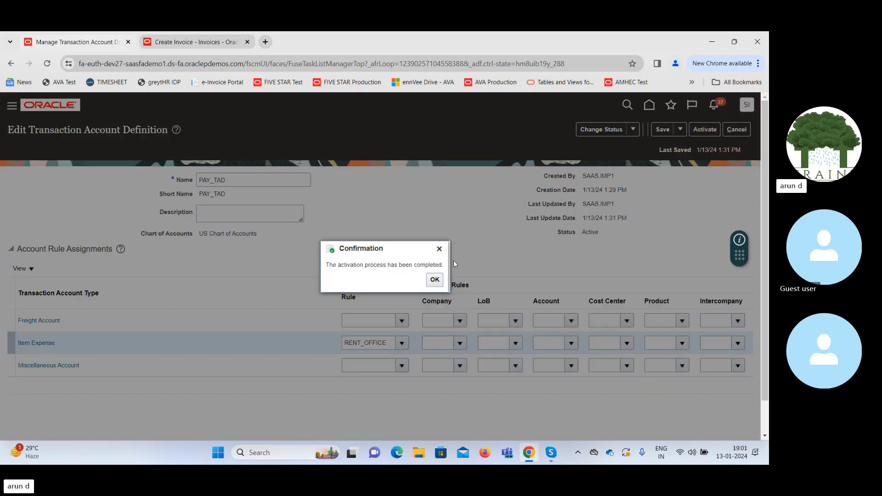
pyautogui.click(434, 279)
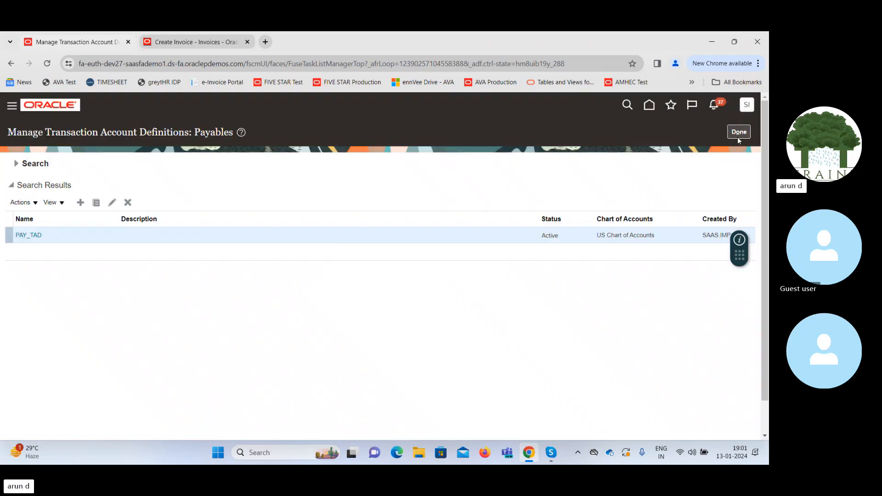
pyautogui.click(738, 133)
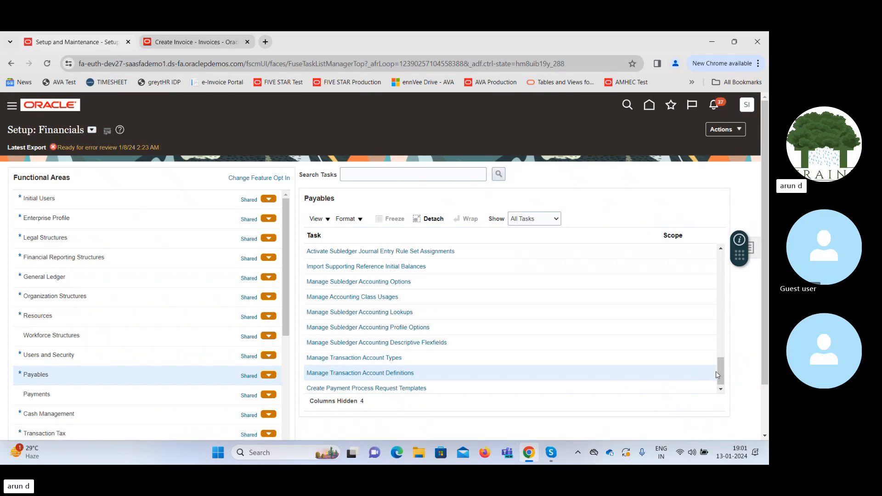
pyautogui.moveTo(721, 376); pyautogui.dragTo(720, 369)
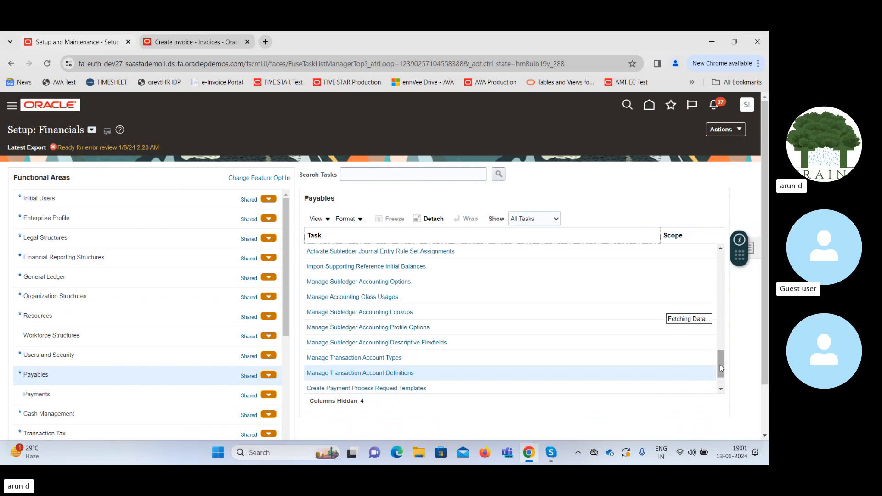
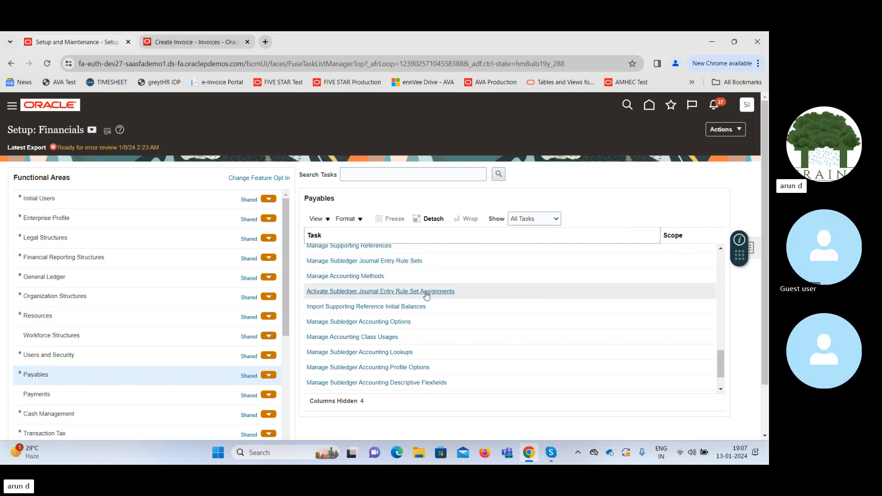
pyautogui.click(720, 249)
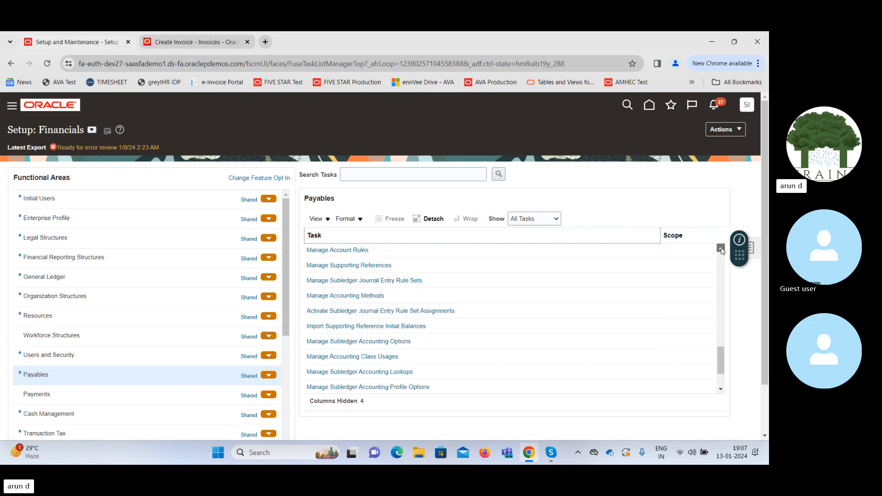
pyautogui.click(721, 249)
pyautogui.click(720, 249)
pyautogui.click(720, 248)
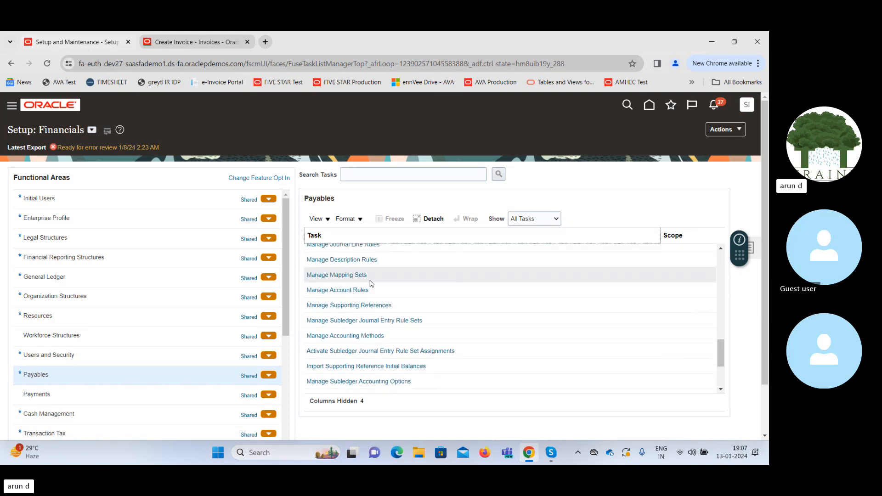
# - Review the AJ BSV1 MAPPING SET's input source and value set, and leave it without saving
pyautogui.click(336, 276)
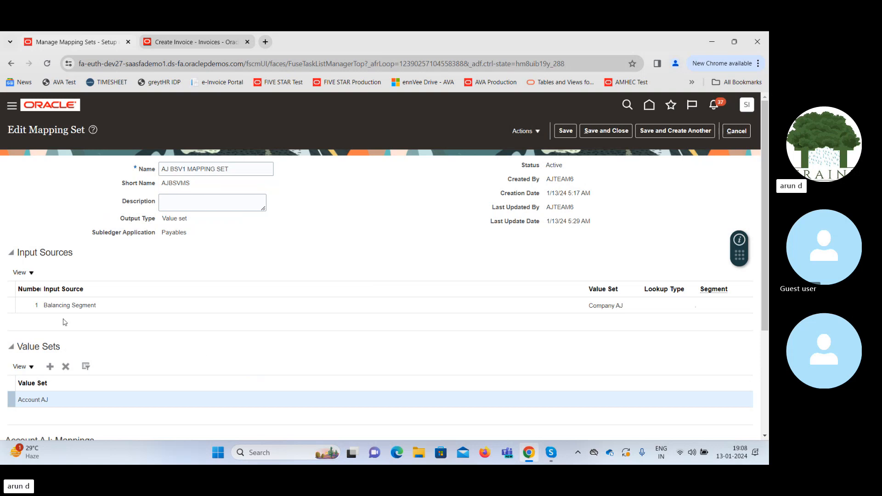
pyautogui.click(738, 131)
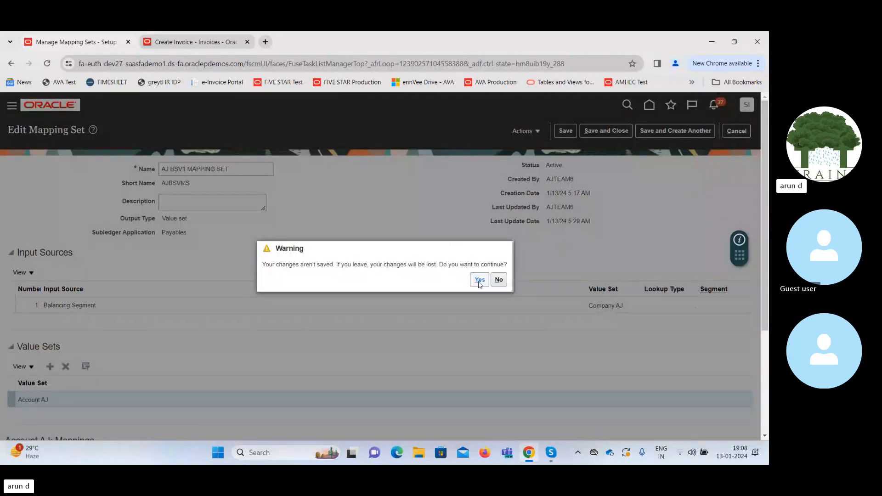
pyautogui.click(479, 281)
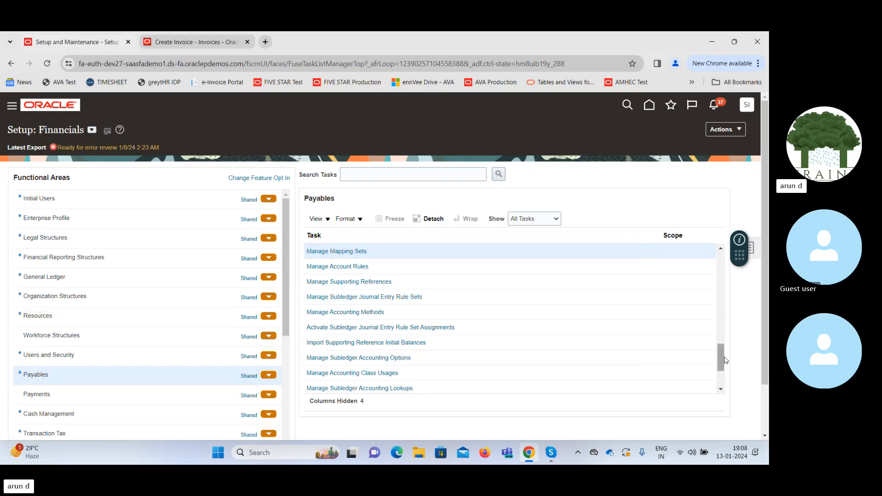
# - Search the subledger accounting options for US Primary Ledger
pyautogui.click(376, 357)
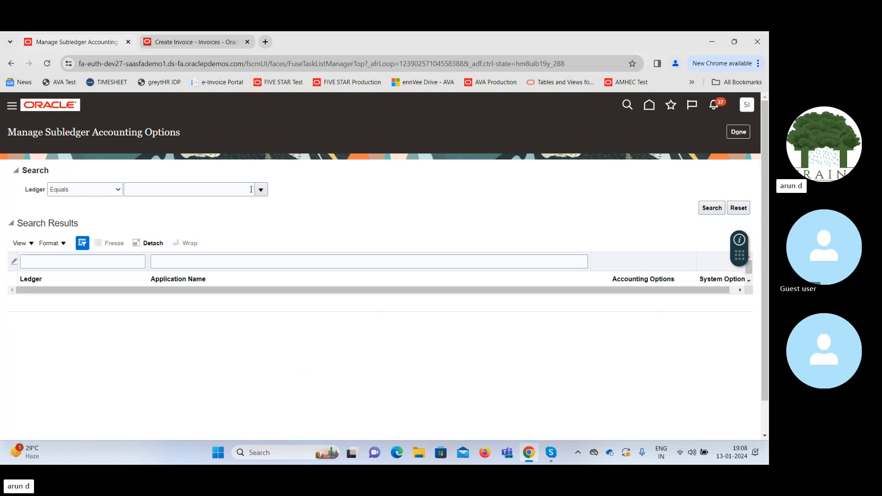
pyautogui.click(260, 190)
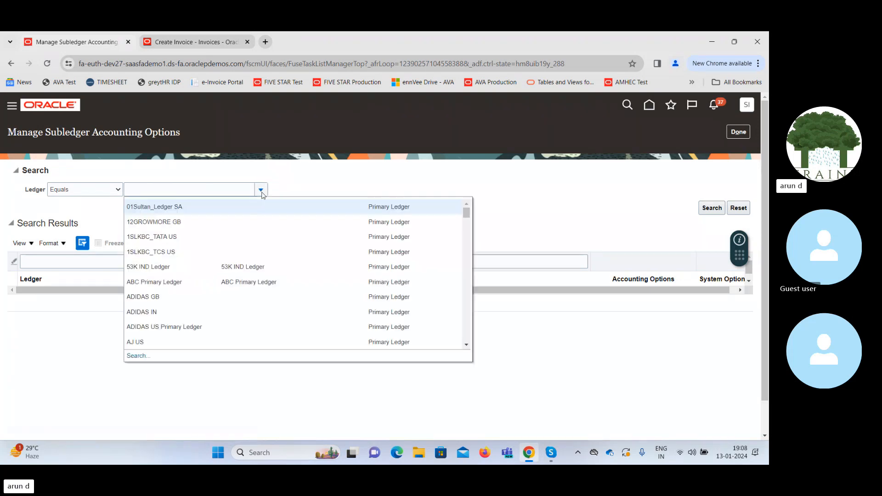
pyautogui.click(136, 356)
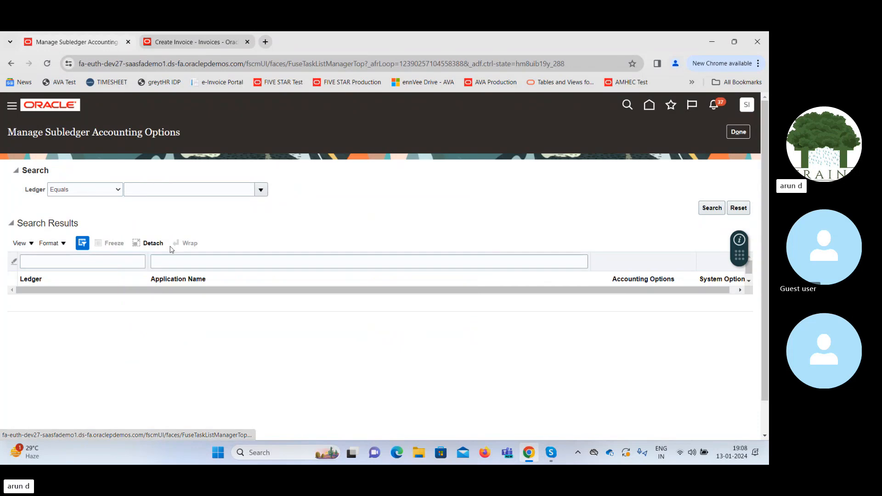
pyautogui.click(299, 241)
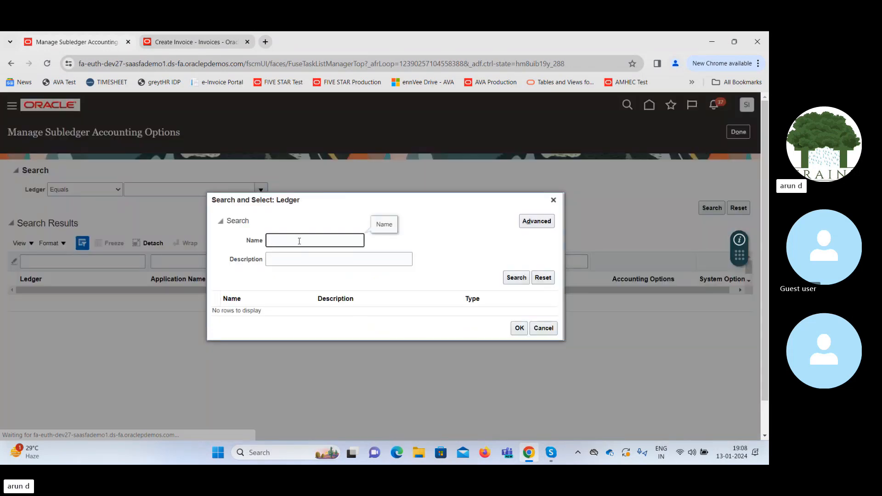
pyautogui.write('US')
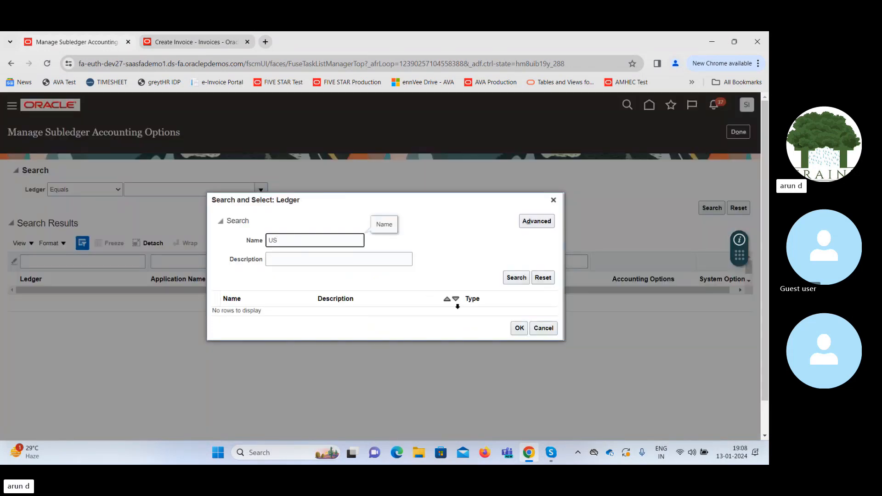
pyautogui.press('Return')
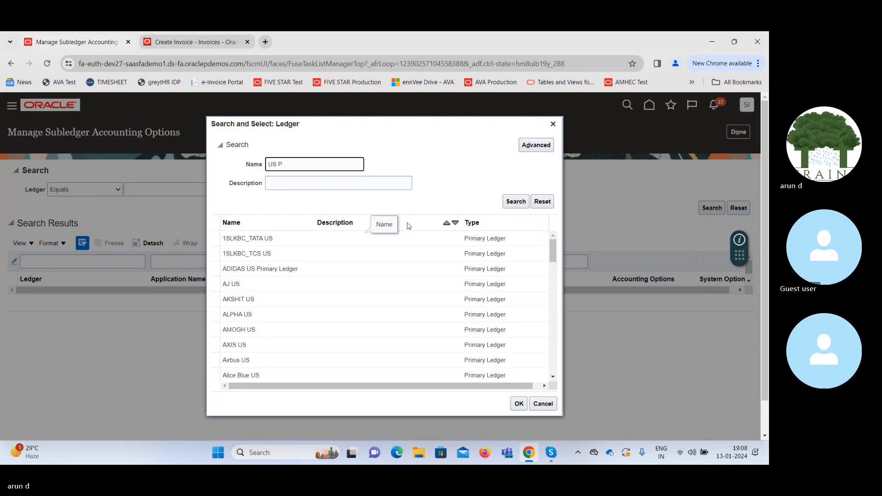
pyautogui.press('Return')
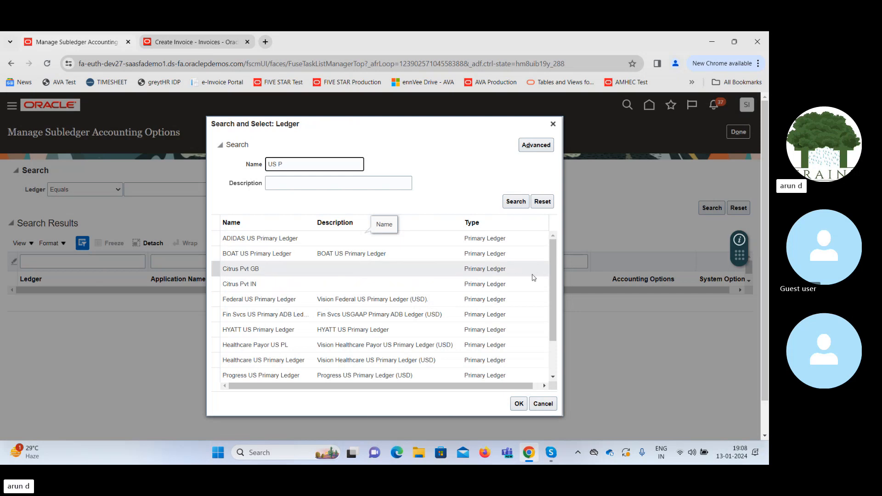
pyautogui.moveTo(551, 257); pyautogui.dragTo(555, 326)
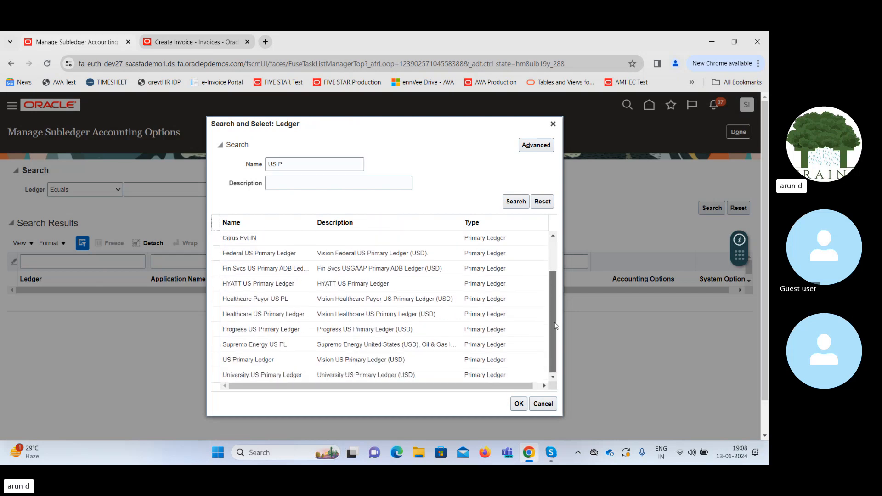
pyautogui.click(259, 361)
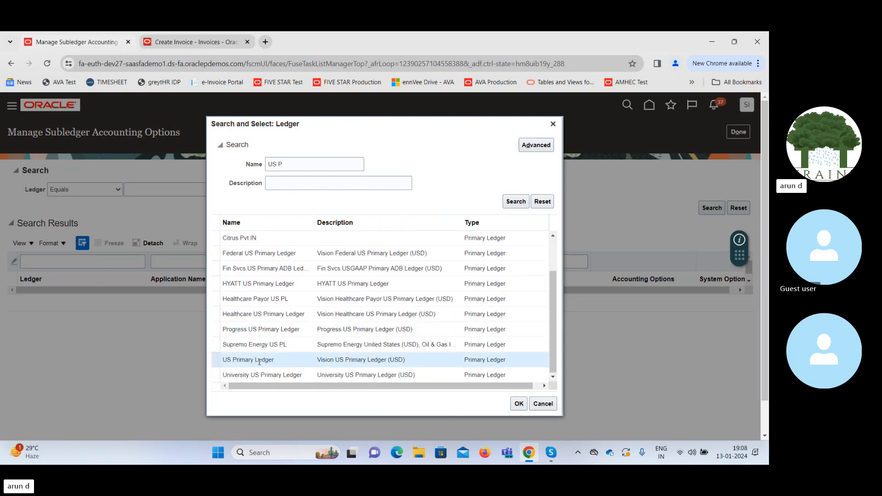
pyautogui.click(518, 403)
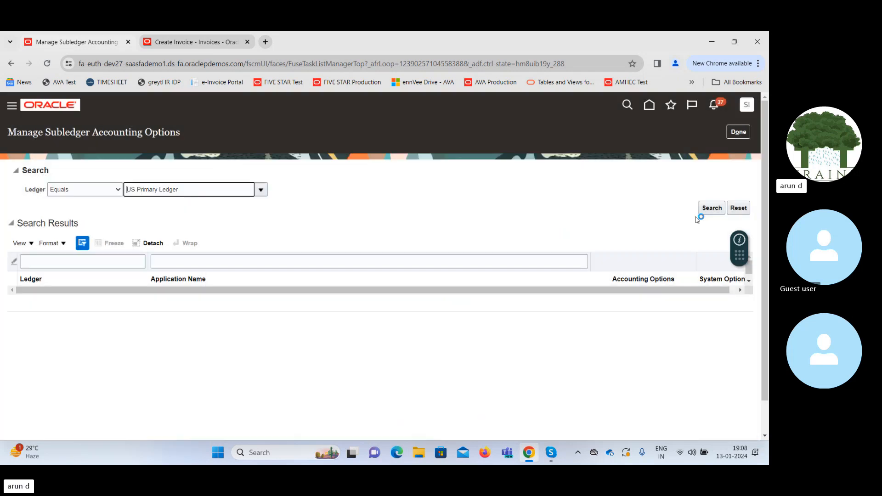
pyautogui.click(712, 209)
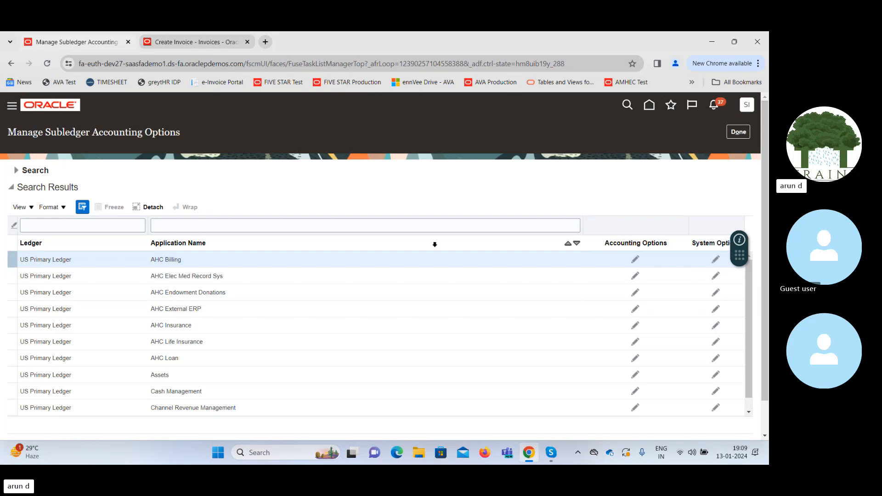
# - Filter the ledger's applications by Paya and open the Payables accounting options for editing
pyautogui.click(313, 226)
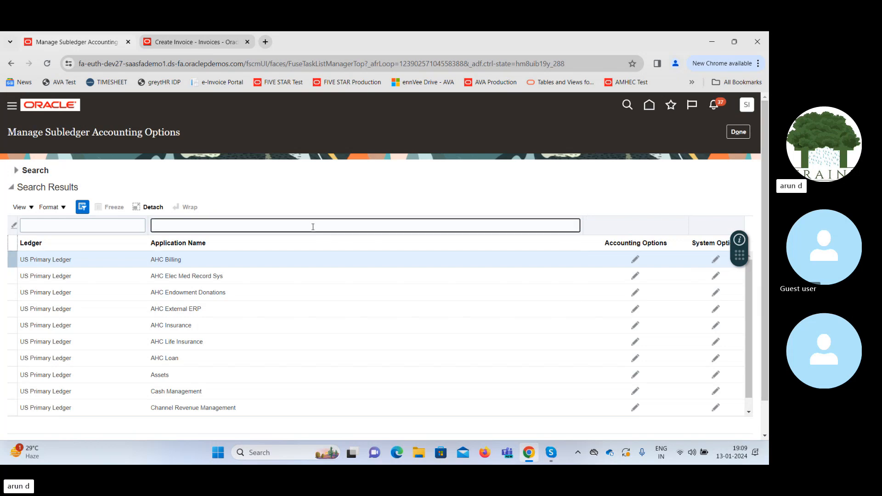
pyautogui.write('Paya')
pyautogui.press('Return')
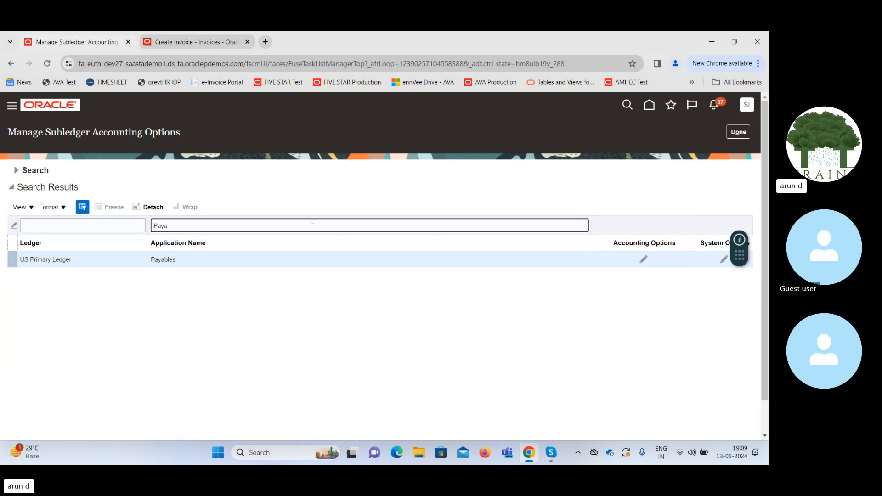
pyautogui.click(643, 259)
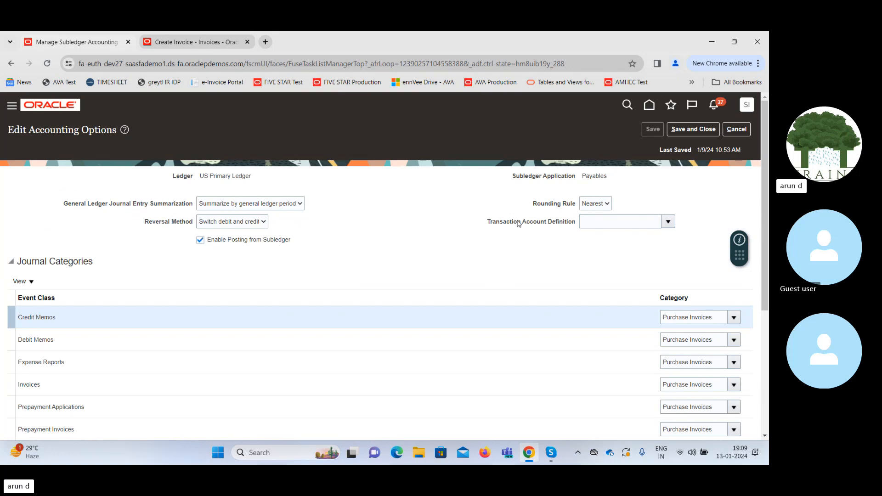
# - Try to find a transaction account definition named Rent for the Payables accounting options
pyautogui.click(634, 223)
pyautogui.press('Tab')
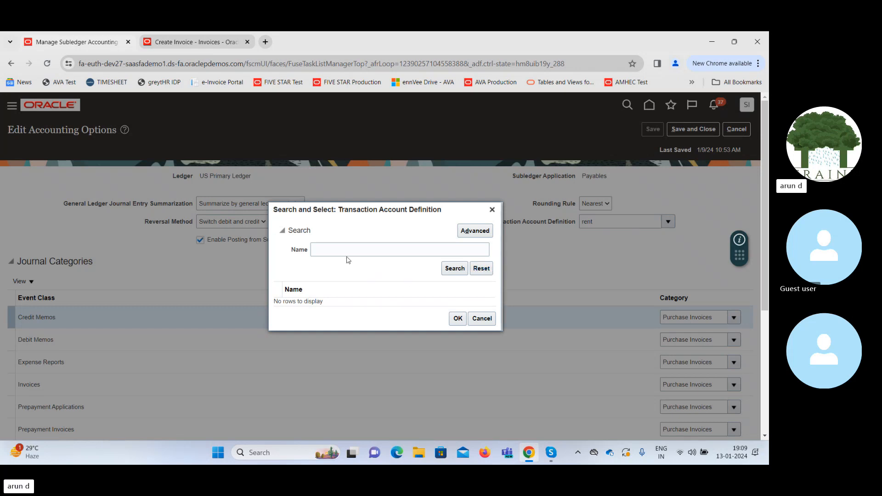
pyautogui.click(349, 252)
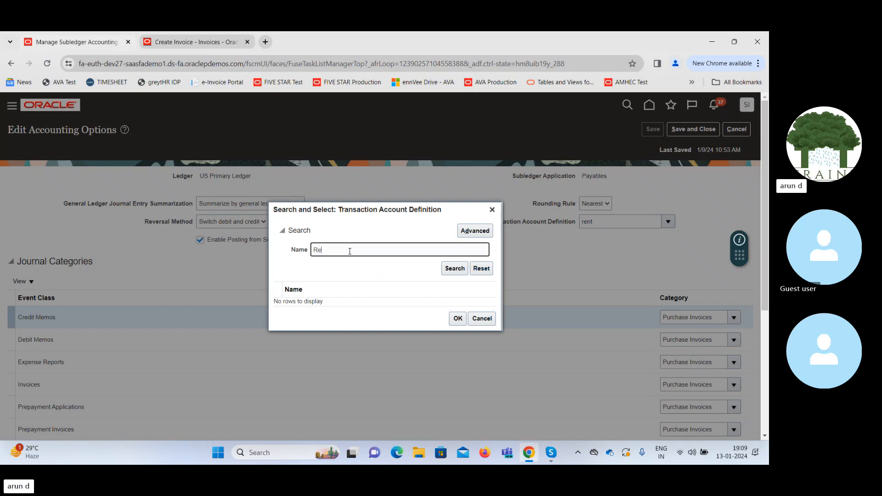
pyautogui.click(458, 270)
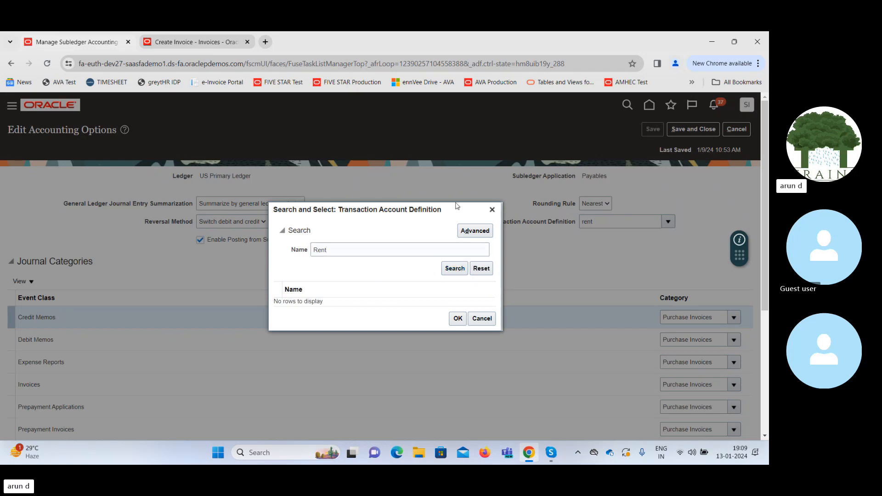
pyautogui.click(492, 210)
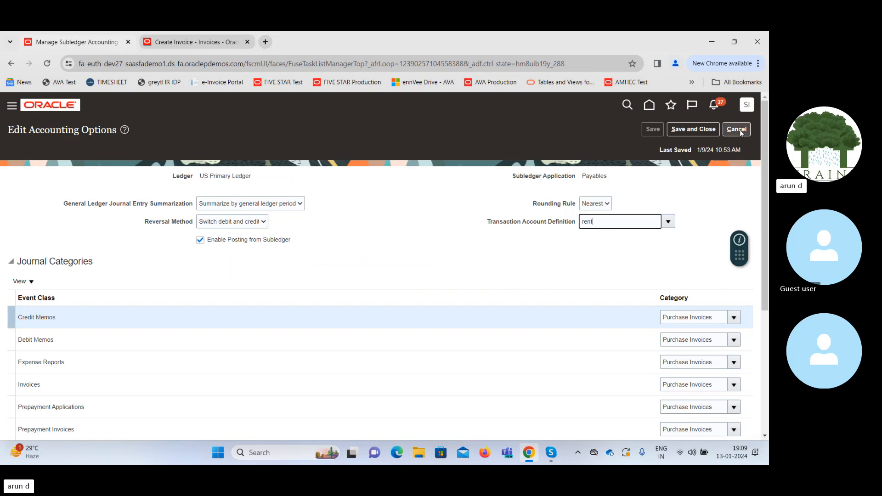
# - Leave the invoice being created, go to Setup and Maintenance in that browser tab and list all Payables tasks
pyautogui.click(193, 42)
pyautogui.click(737, 131)
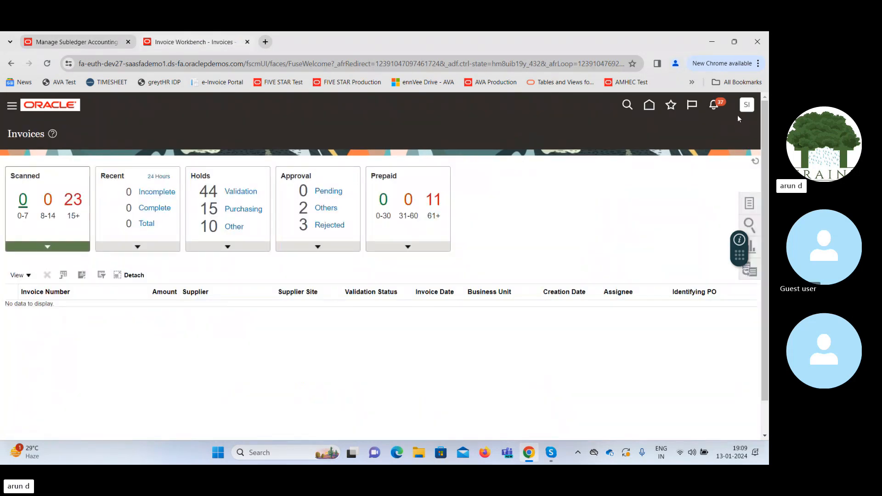
pyautogui.click(746, 105)
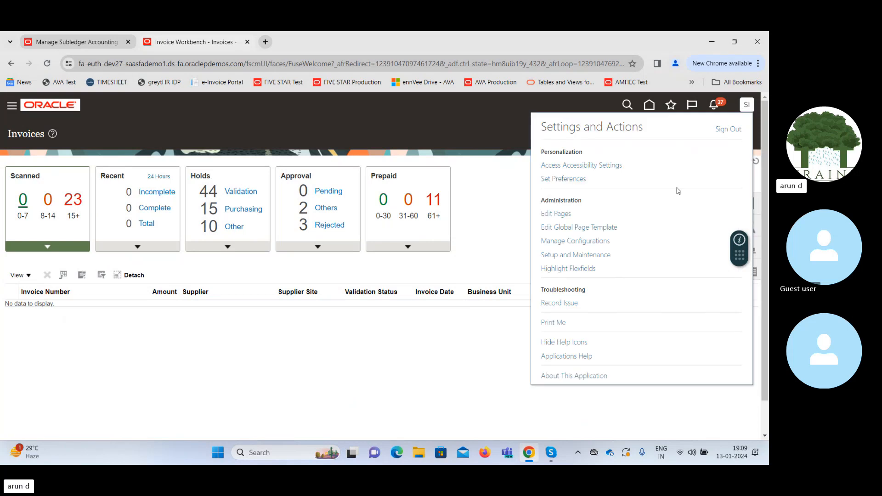
pyautogui.click(581, 254)
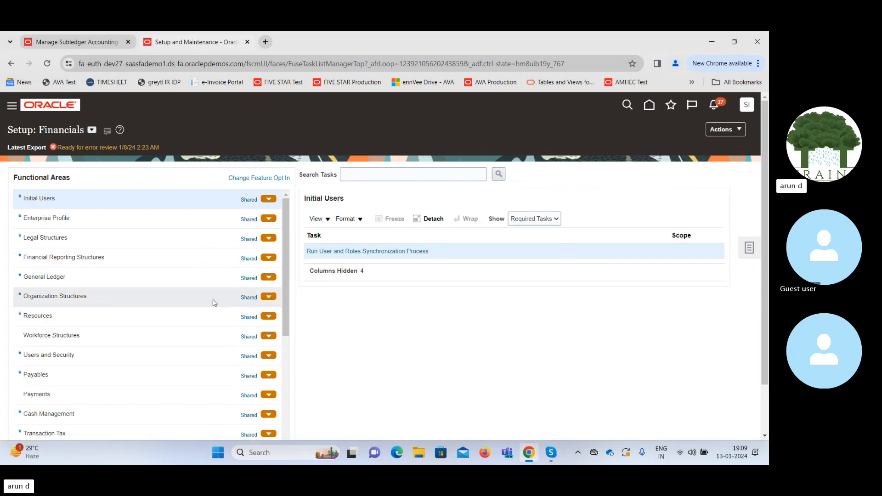
pyautogui.click(109, 373)
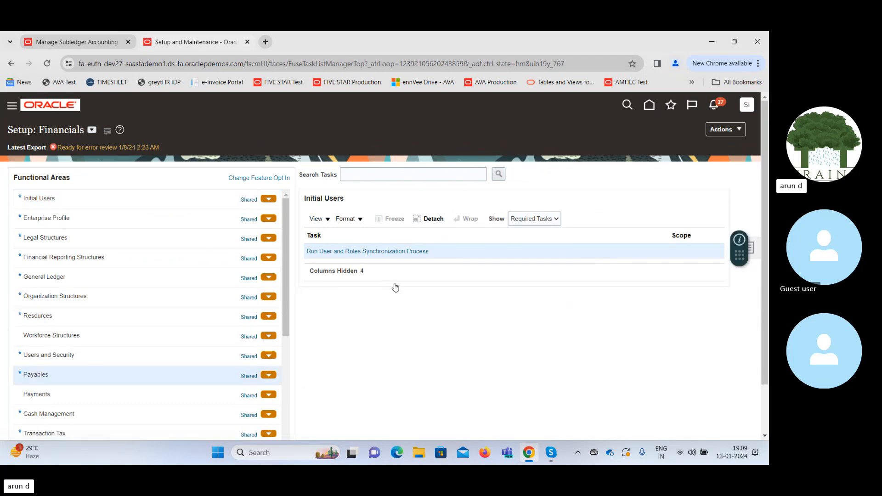
pyautogui.click(536, 221)
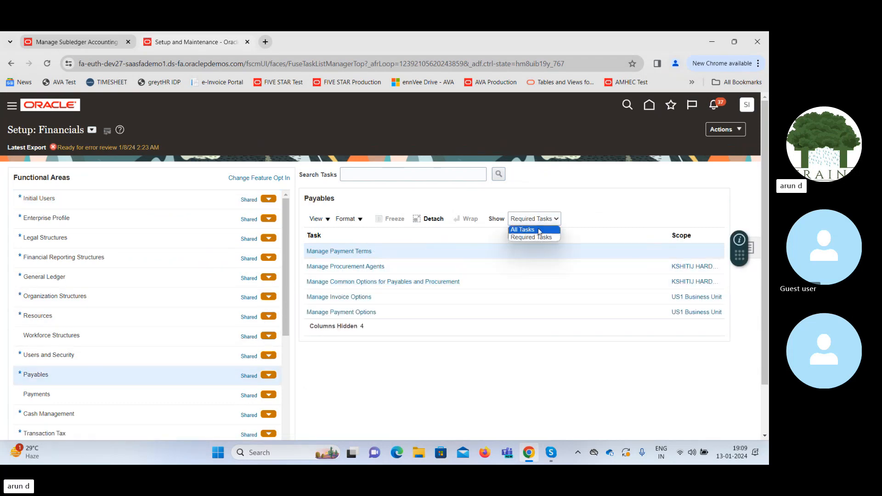
pyautogui.click(538, 229)
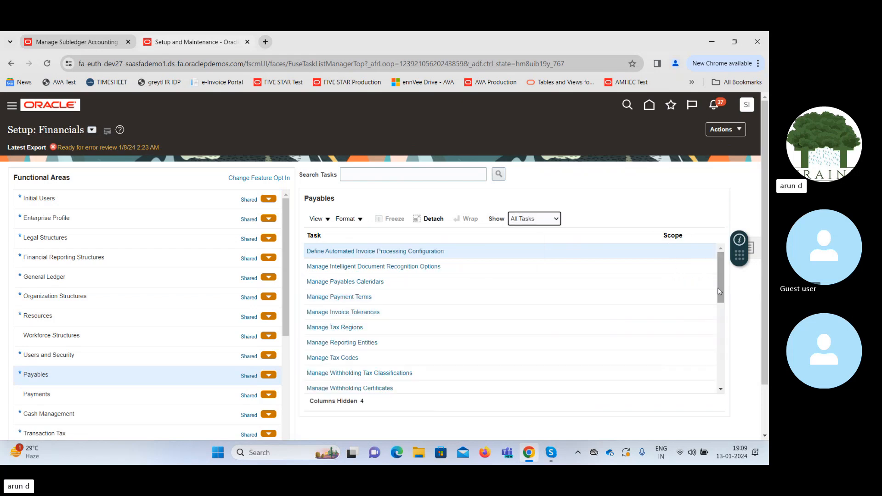
# - Check the PAY_TAD transaction account definition's status and chart of accounts, and return to the setup tasks
pyautogui.moveTo(720, 281); pyautogui.dragTo(719, 403)
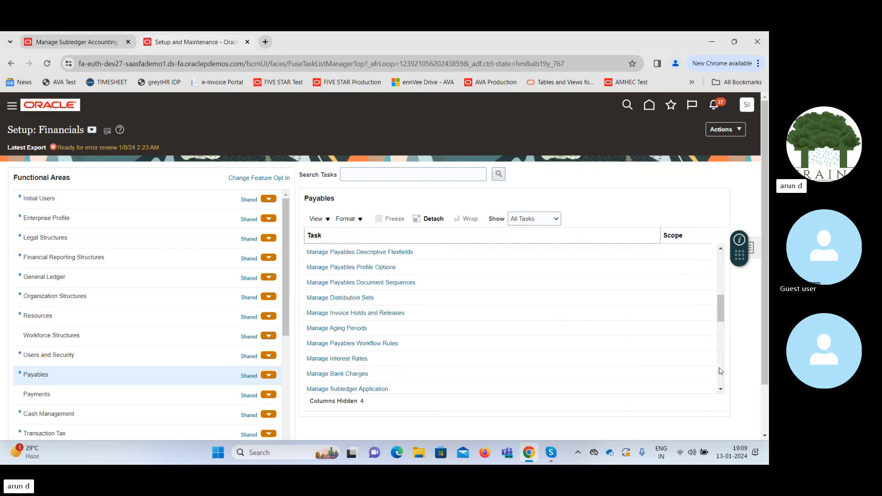
pyautogui.moveTo(720, 306); pyautogui.dragTo(720, 372)
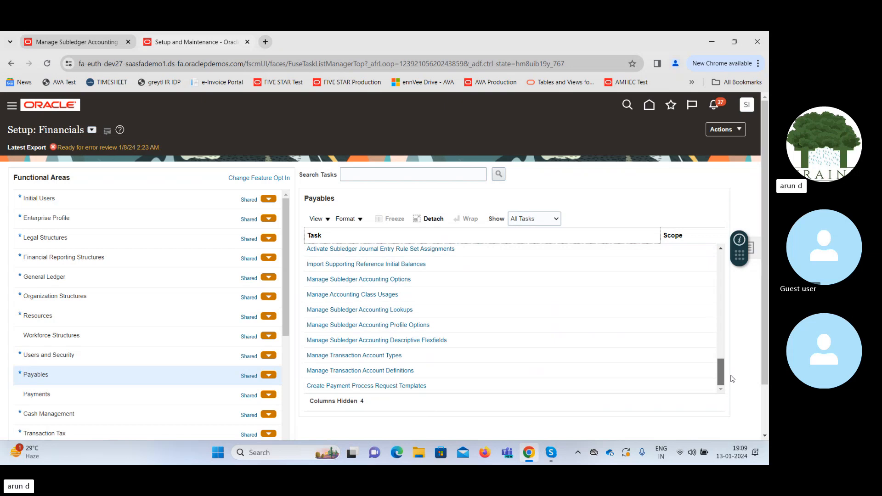
pyautogui.click(386, 371)
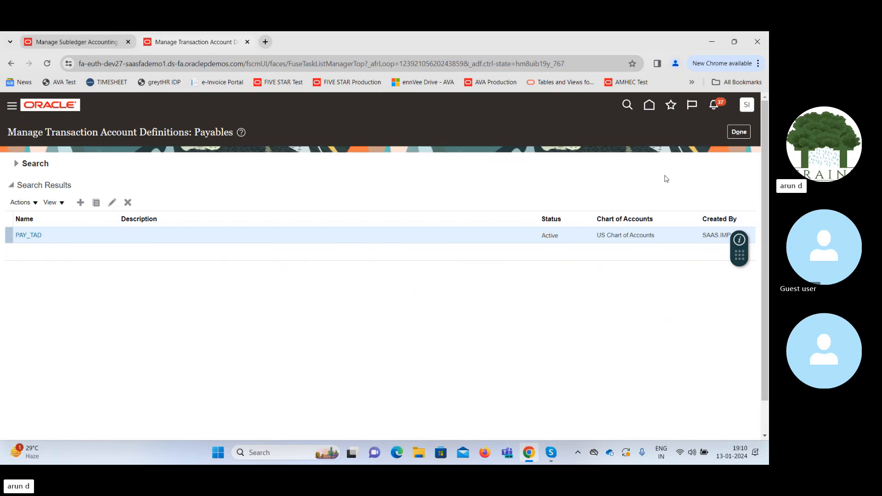
pyautogui.click(744, 133)
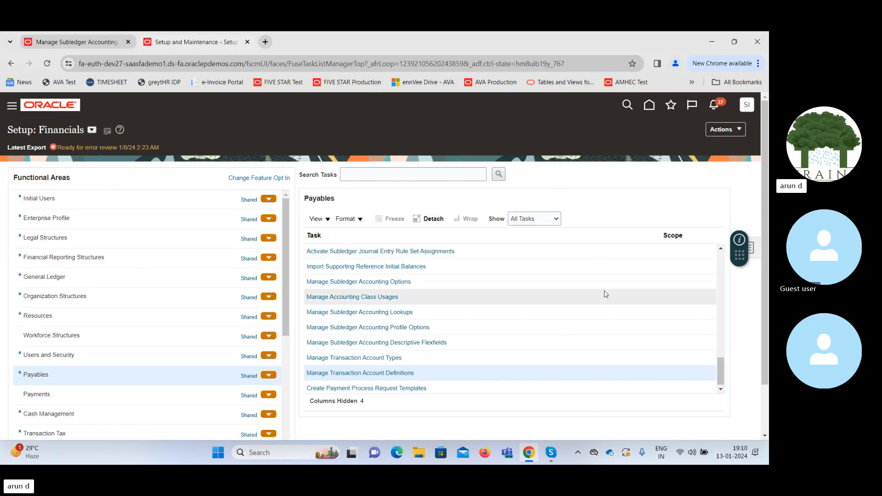
# - Check US Primary Ledger's chart of accounts by opening its Specify Ledger Options task under General Ledger with that ledger as scope
pyautogui.click(103, 283)
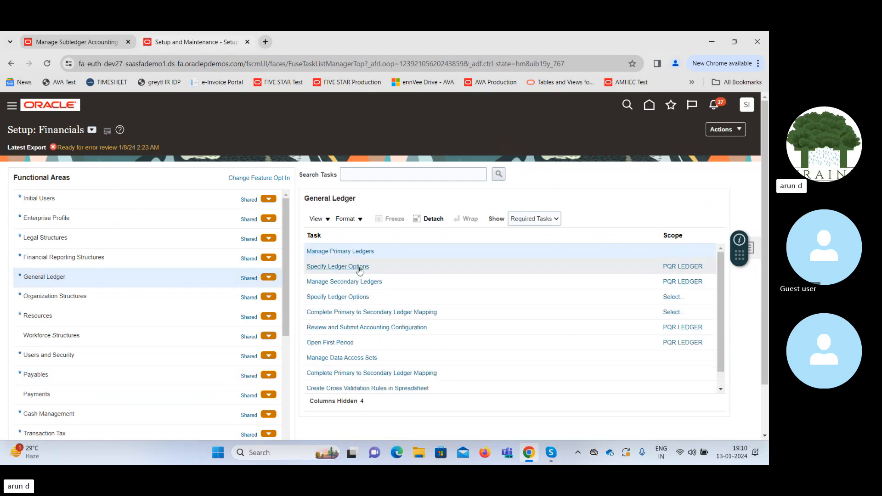
pyautogui.click(686, 266)
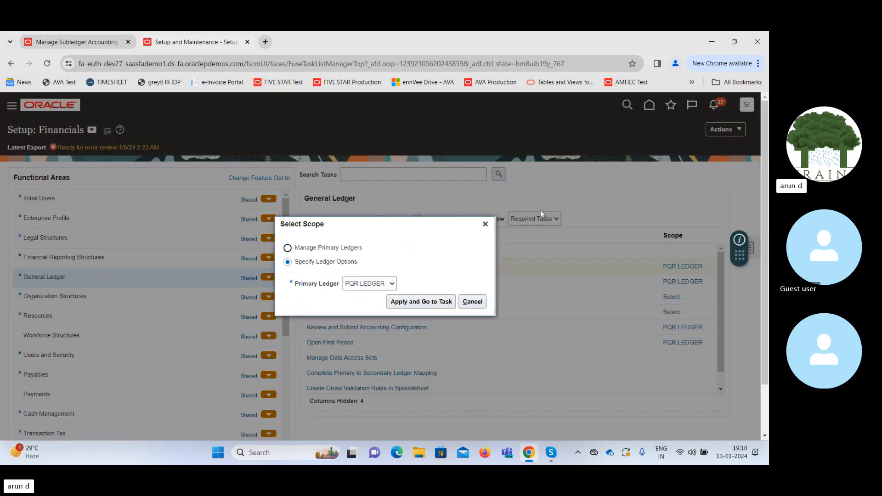
pyautogui.click(362, 284)
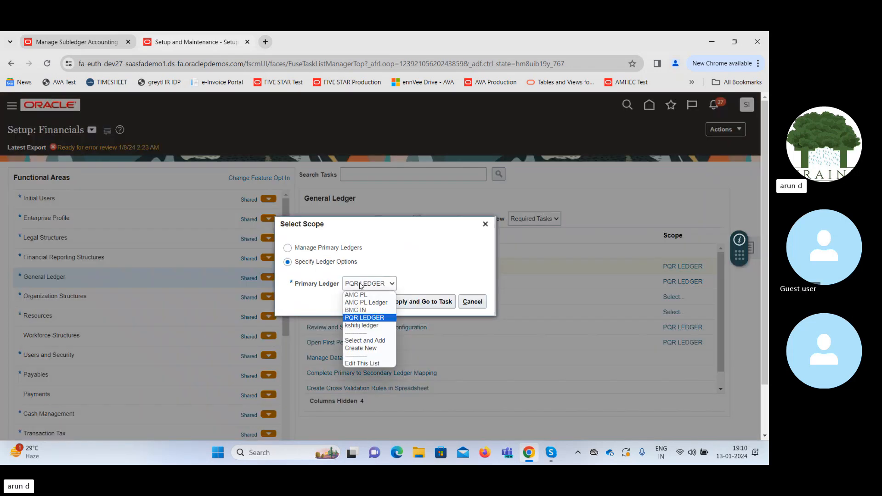
pyautogui.click(359, 341)
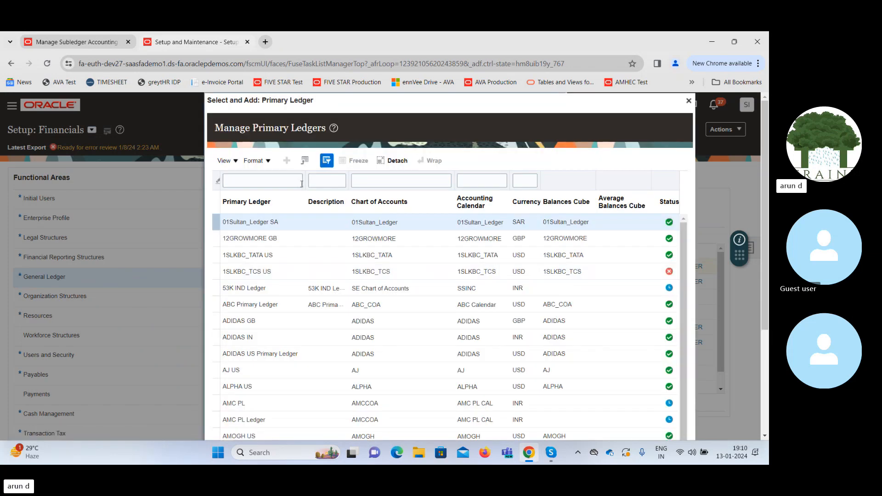
pyautogui.click(276, 183)
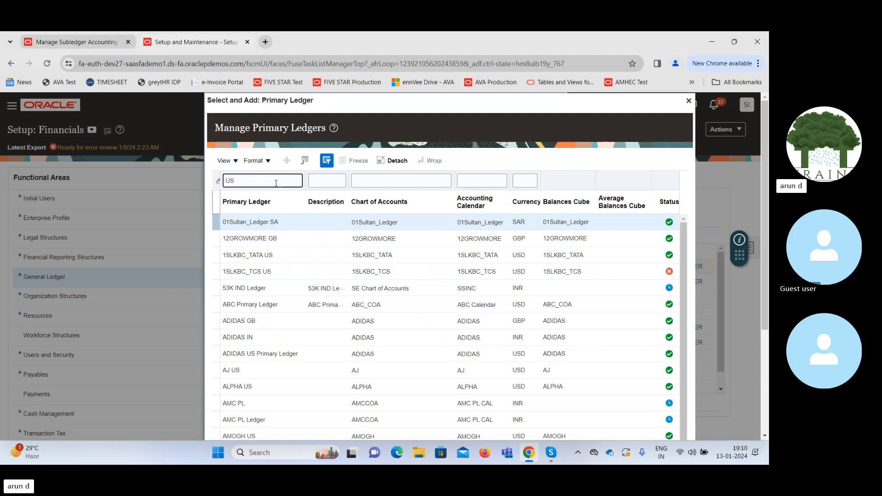
pyautogui.write('US')
pyautogui.press('Return')
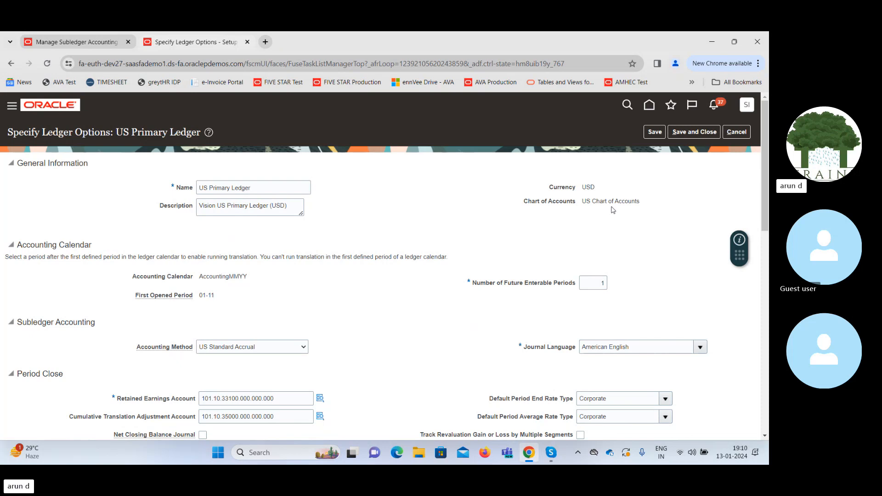
# - Set the transaction account definition in US Primary Ledger's Payables accounting options to PAY_TAD, then save and close
pyautogui.click(76, 45)
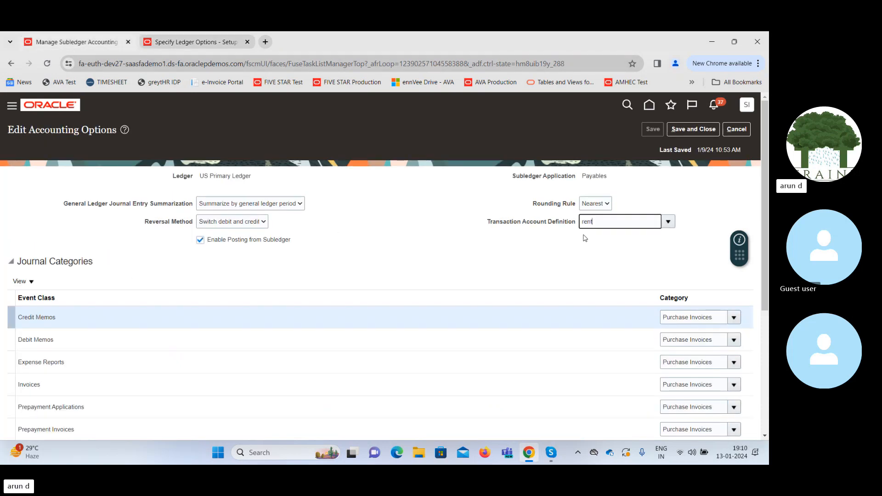
pyautogui.click(668, 221)
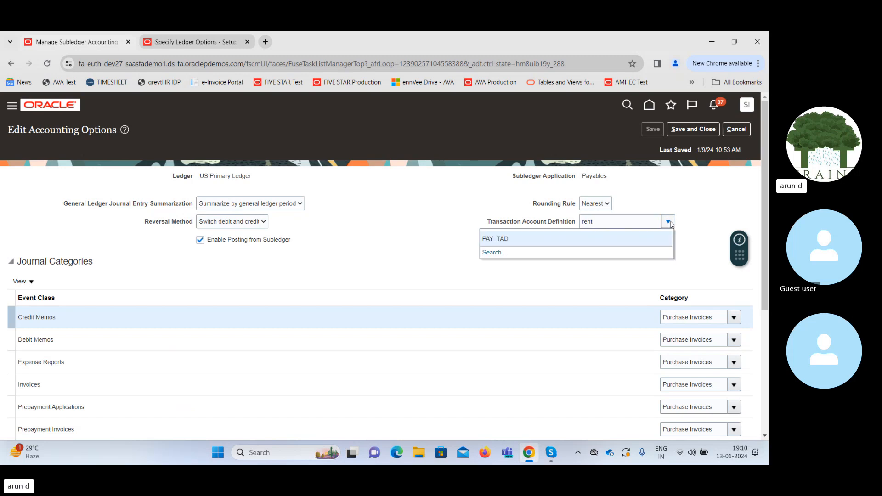
pyautogui.click(497, 238)
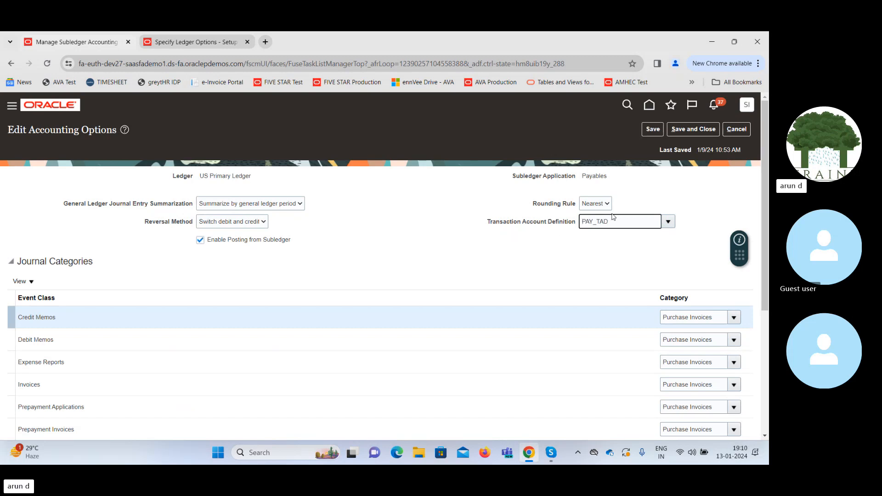
pyautogui.click(652, 129)
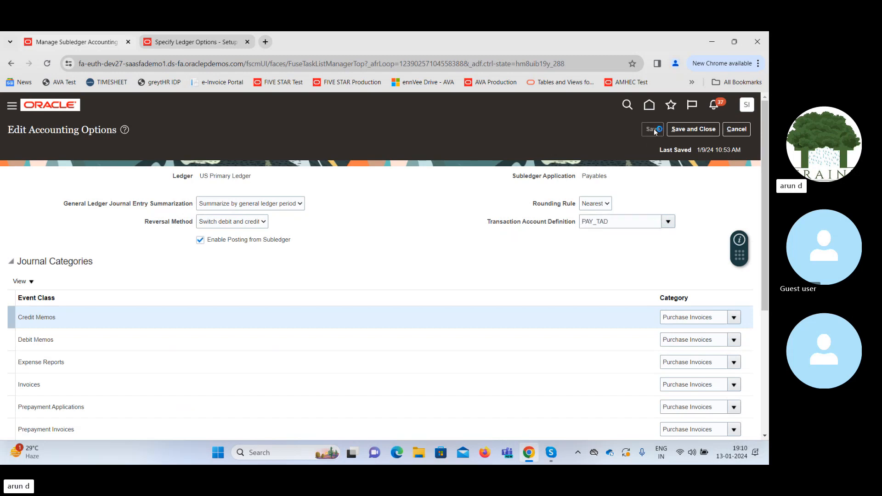
pyautogui.click(693, 130)
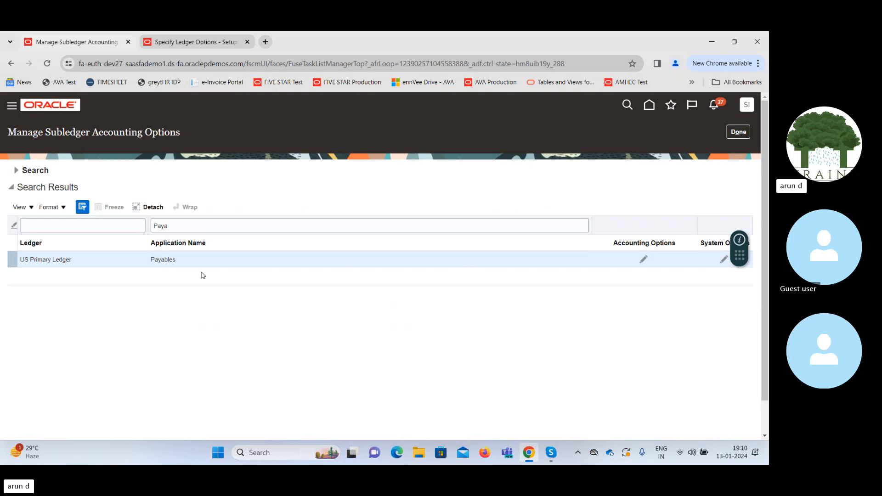
# - Finish managing the subledger accounting options and go to the Invoices work area
pyautogui.click(736, 133)
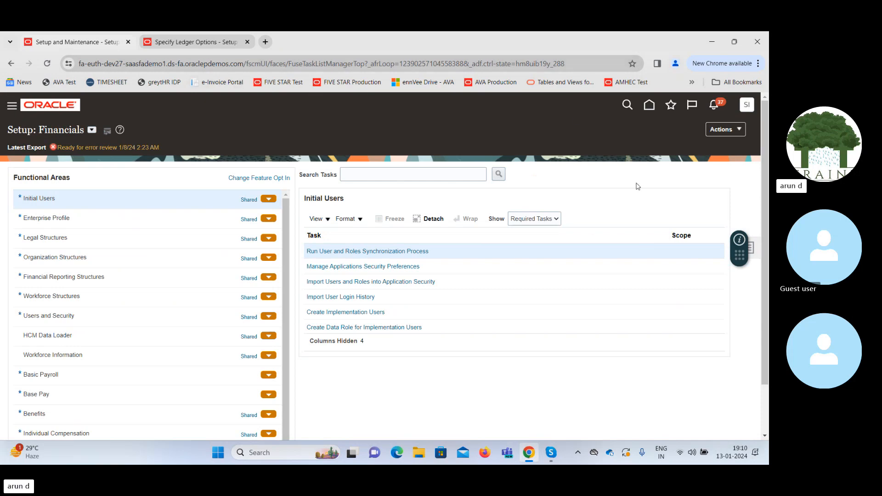
pyautogui.click(650, 105)
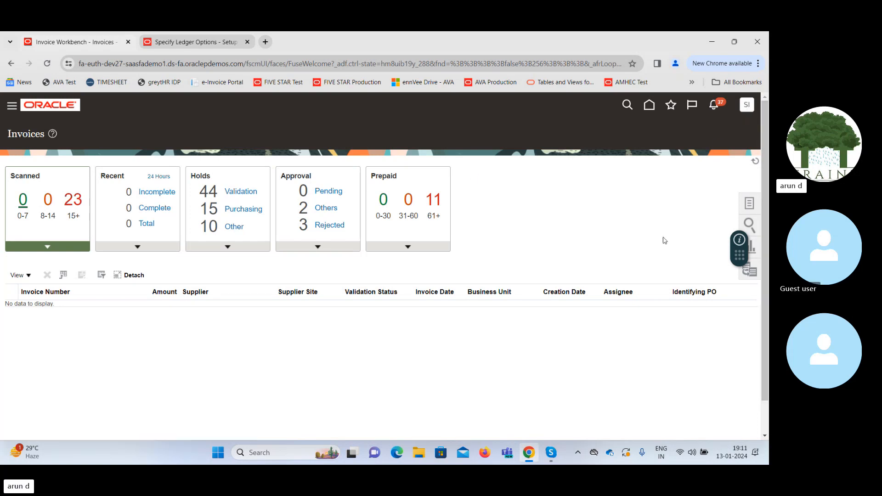
pyautogui.click(346, 108)
# - Leave the ledger options in the other browser tab without saving and list all Payables tasks in Setup and Maintenance
pyautogui.hotkey('ctrl', 'Tab')
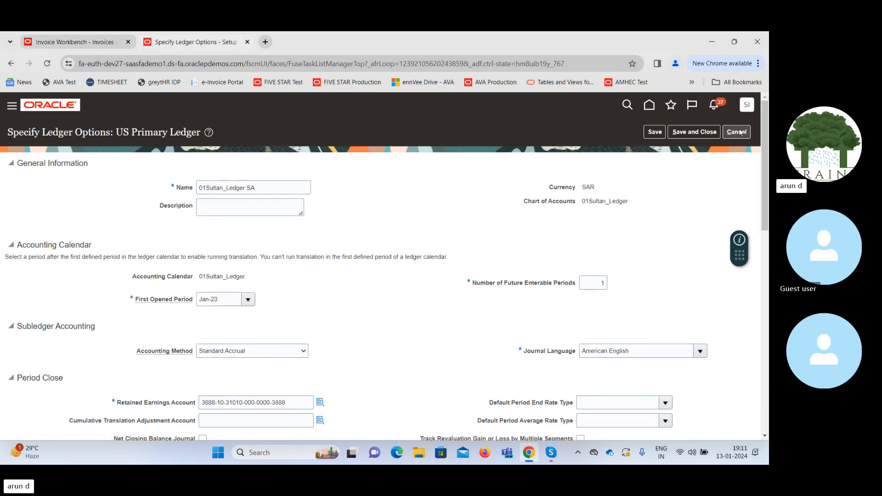
pyautogui.click(738, 132)
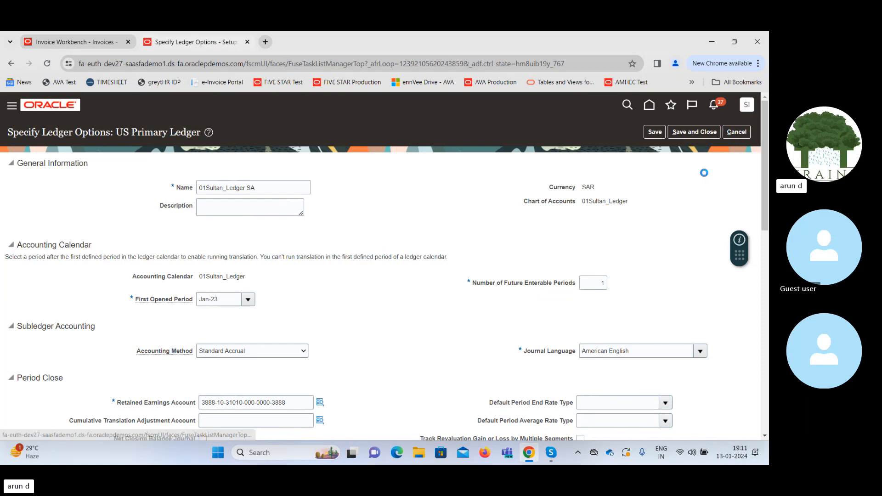
pyautogui.click(585, 258)
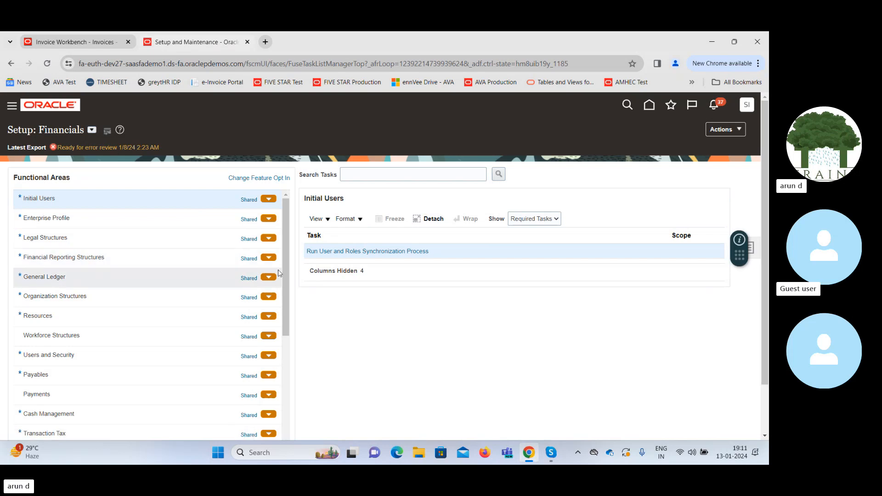
pyautogui.scroll(-1, 287, 277)
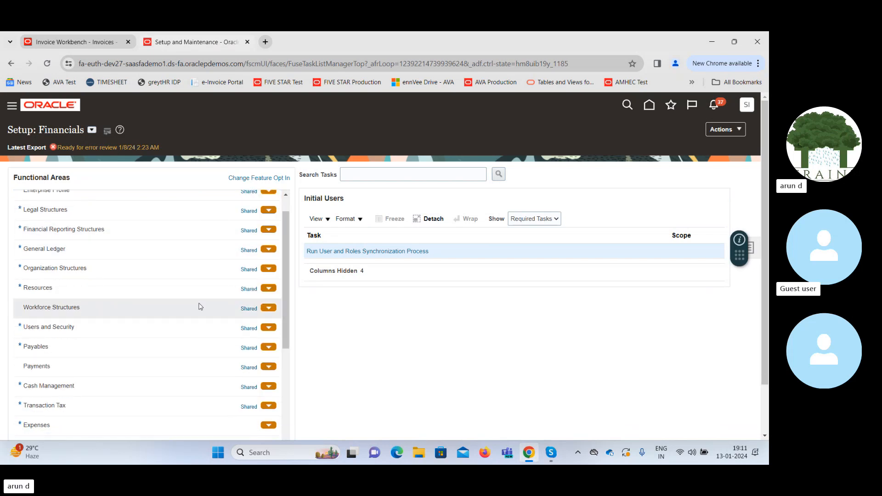
pyautogui.click(156, 347)
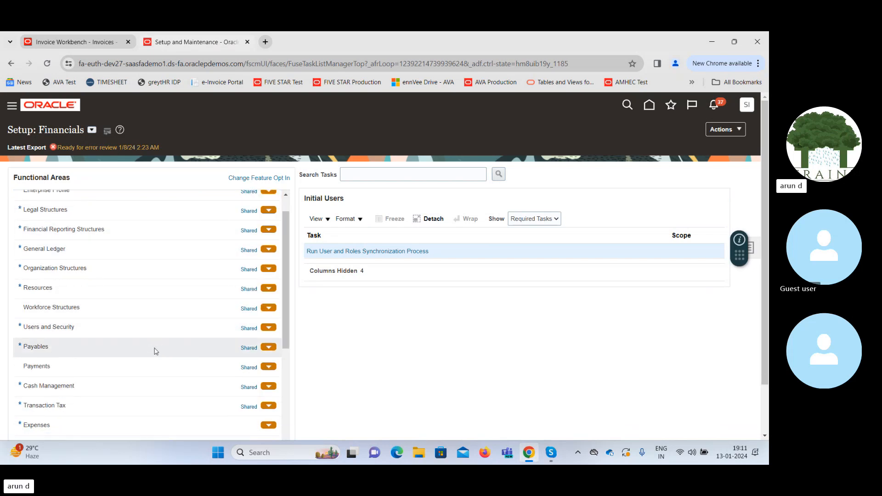
pyautogui.click(535, 219)
pyautogui.click(532, 230)
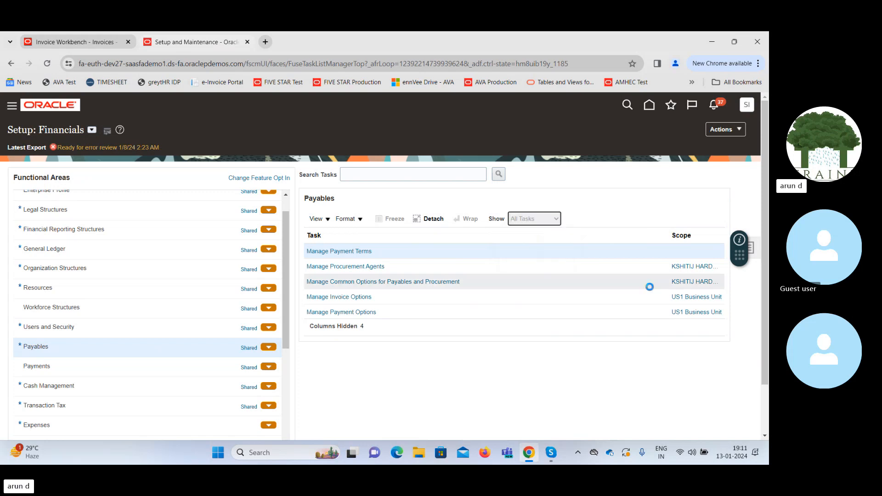
# - Review how Manage Subledger Accounting Options is searched with US Primary Ledger as the ledger, then return to the Payables tasks
pyautogui.moveTo(721, 278); pyautogui.dragTo(738, 385)
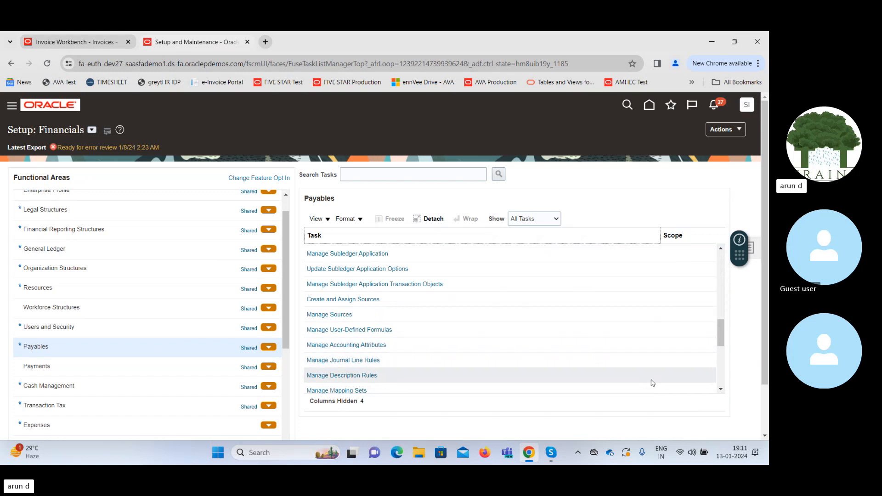
pyautogui.moveTo(721, 332); pyautogui.dragTo(721, 372)
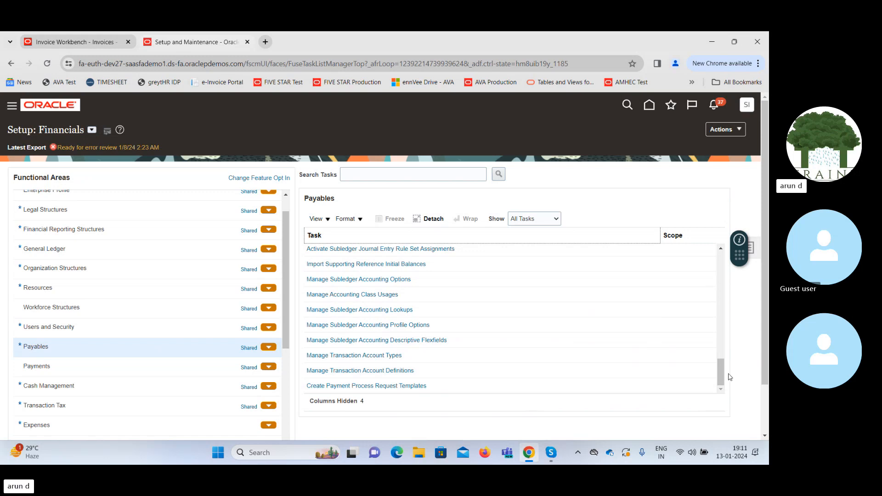
pyautogui.moveTo(722, 375)
pyautogui.mouseDown()
pyautogui.moveTo(715, 336)
pyautogui.moveTo(720, 362)
pyautogui.mouseUp()
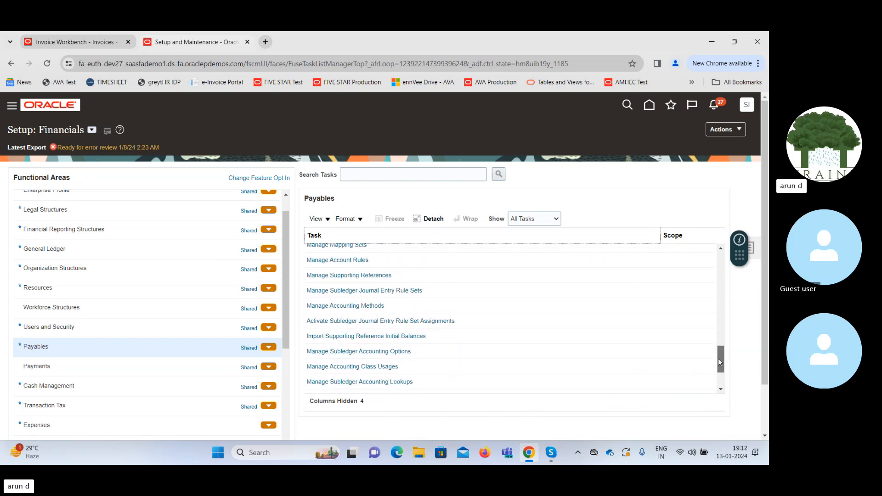
pyautogui.click(403, 351)
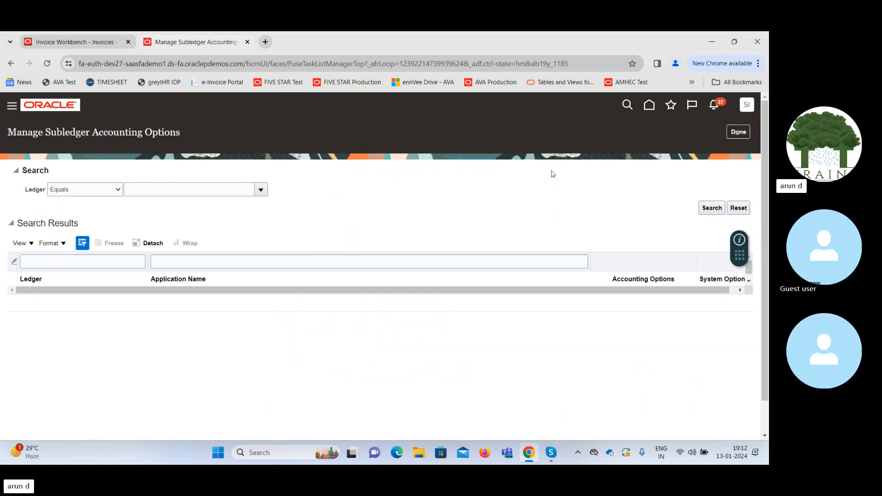
pyautogui.click(218, 188)
pyautogui.write('US')
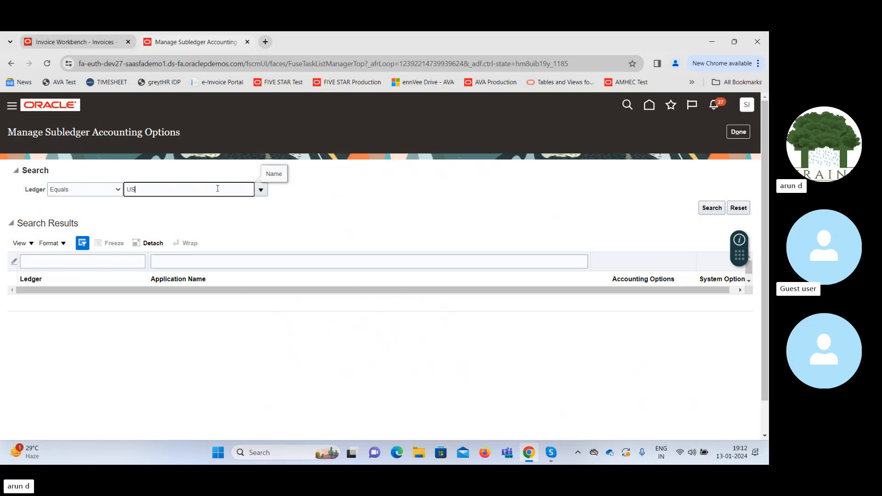
pyautogui.press('Tab')
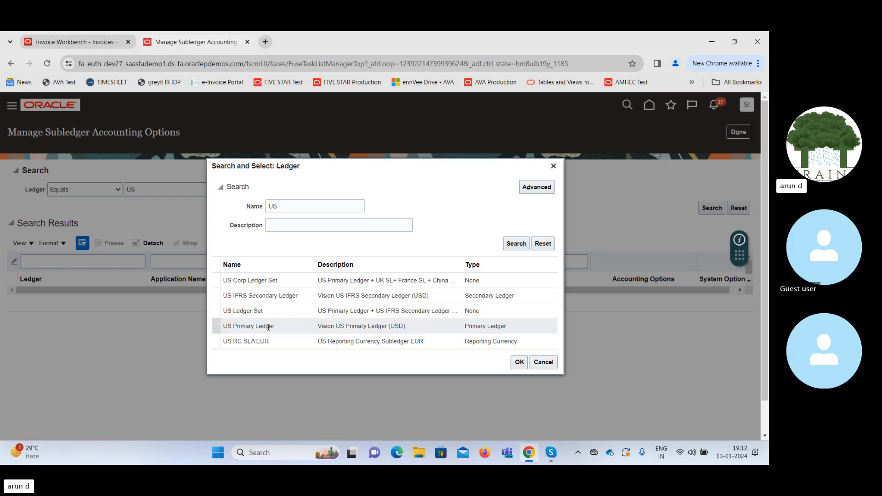
pyautogui.click(268, 327)
pyautogui.click(519, 362)
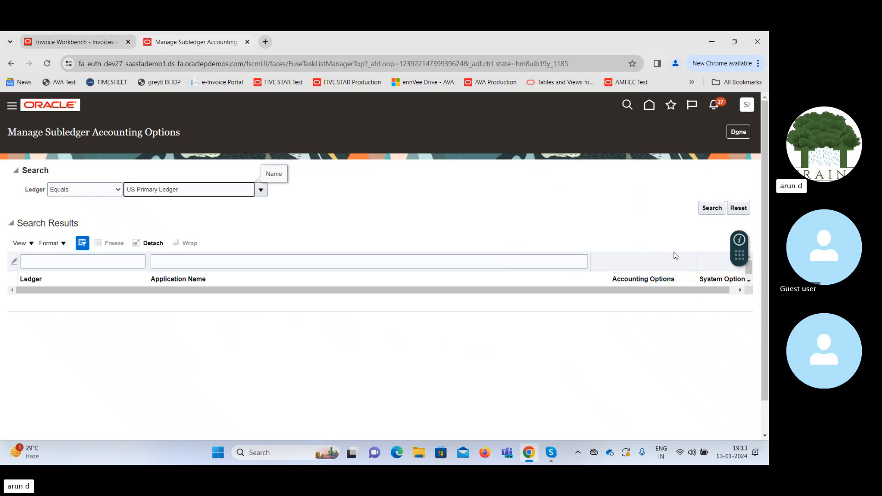
pyautogui.click(739, 132)
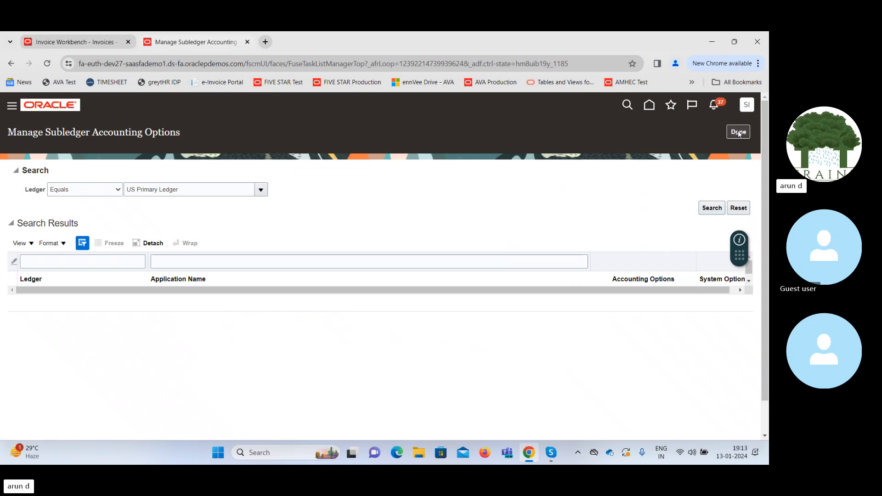
pyautogui.click(738, 132)
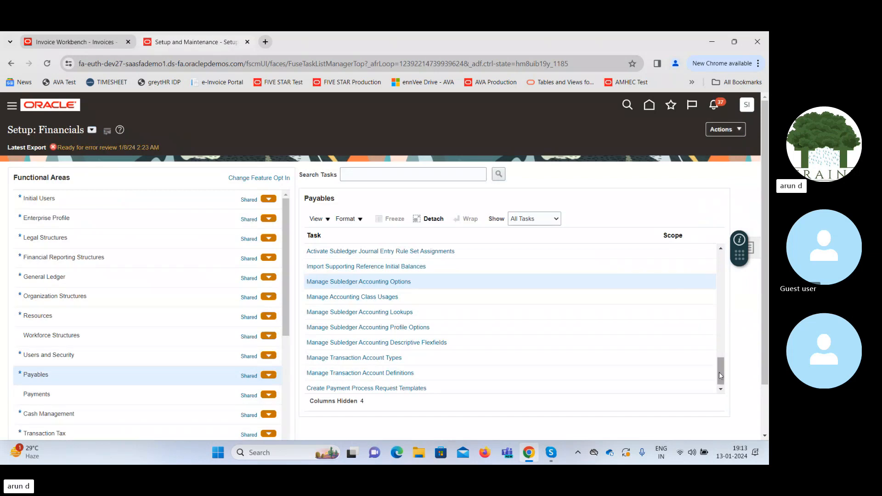
# - View the list of existing Payables mapping sets
pyautogui.click(715, 372)
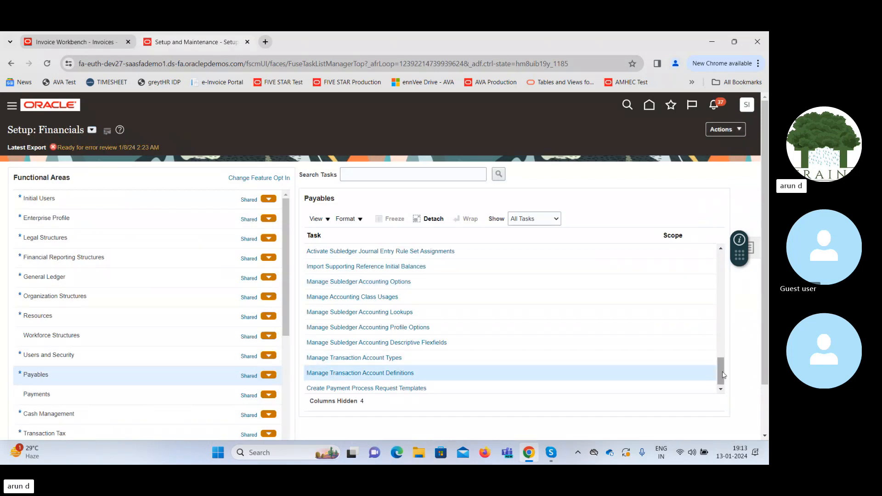
pyautogui.moveTo(722, 372); pyautogui.dragTo(722, 357)
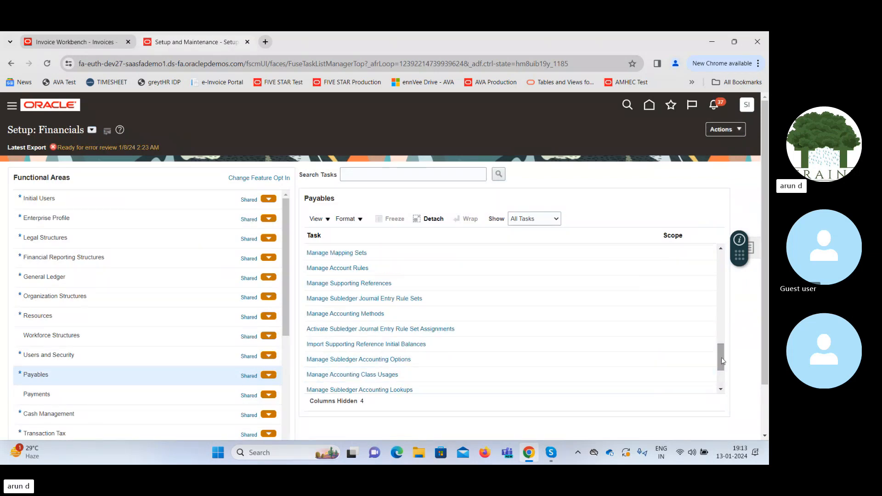
pyautogui.click(342, 252)
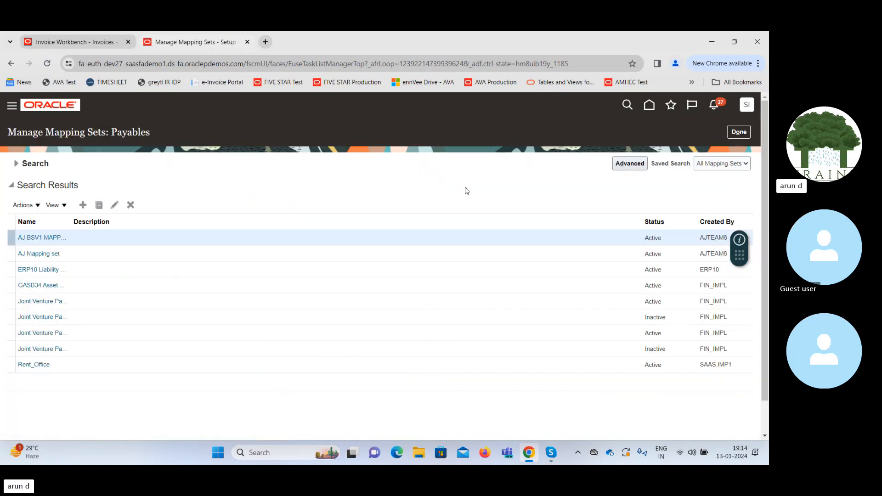
pyautogui.click(82, 205)
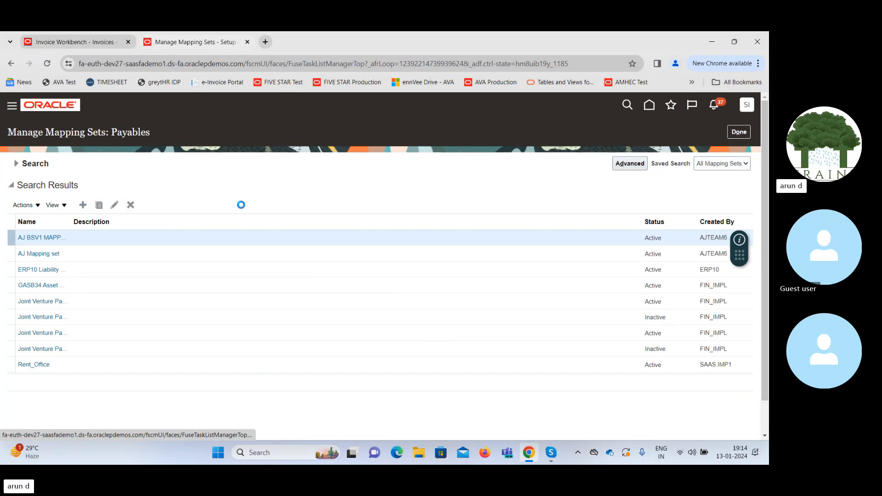
pyautogui.click(195, 166)
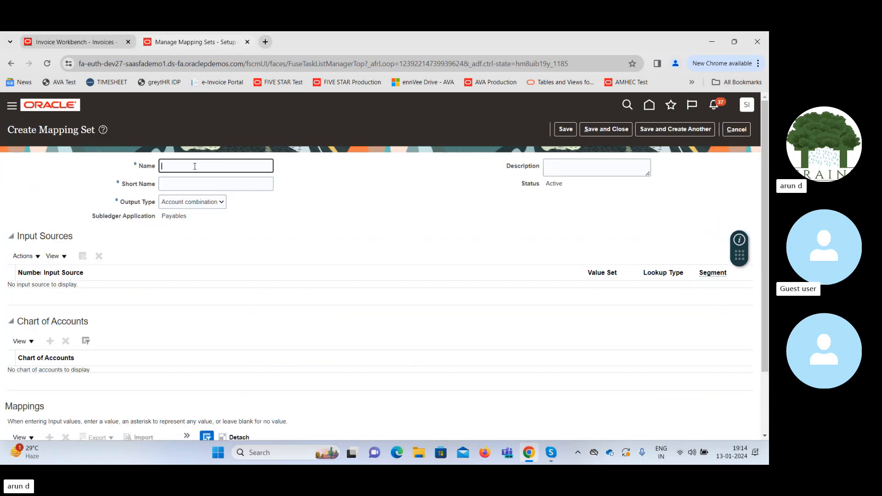
pyautogui.write('R')
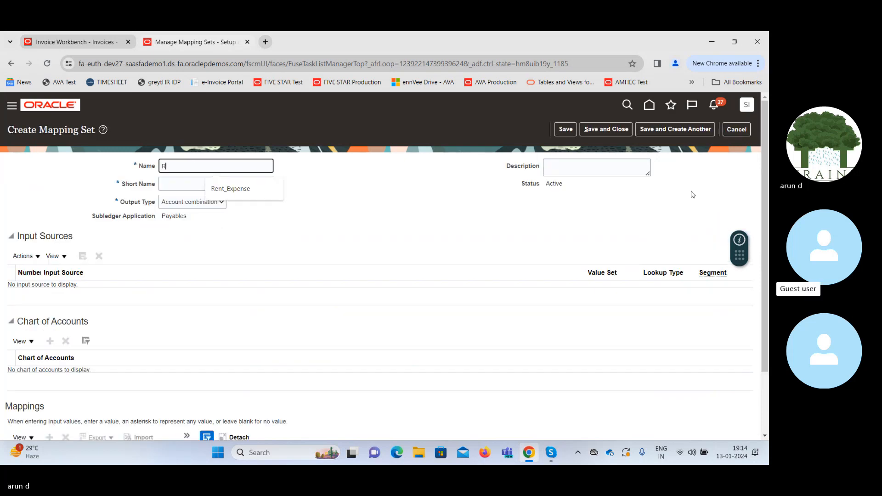
pyautogui.click(732, 129)
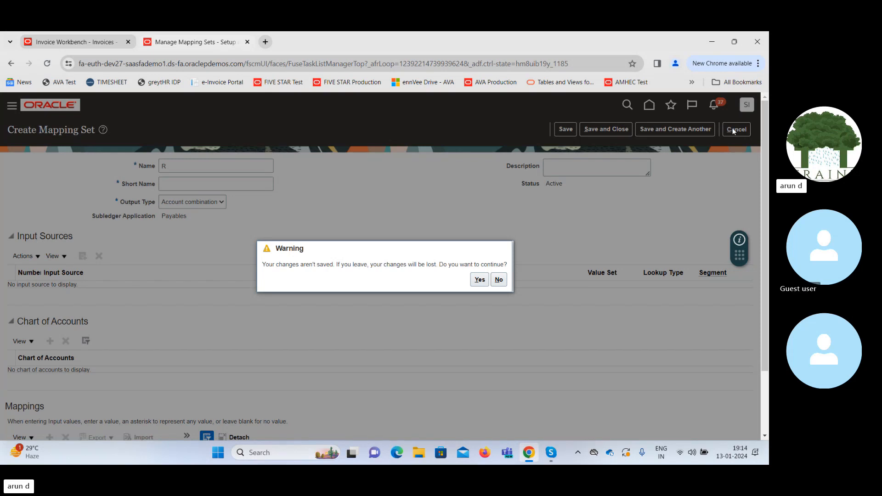
pyautogui.click(478, 280)
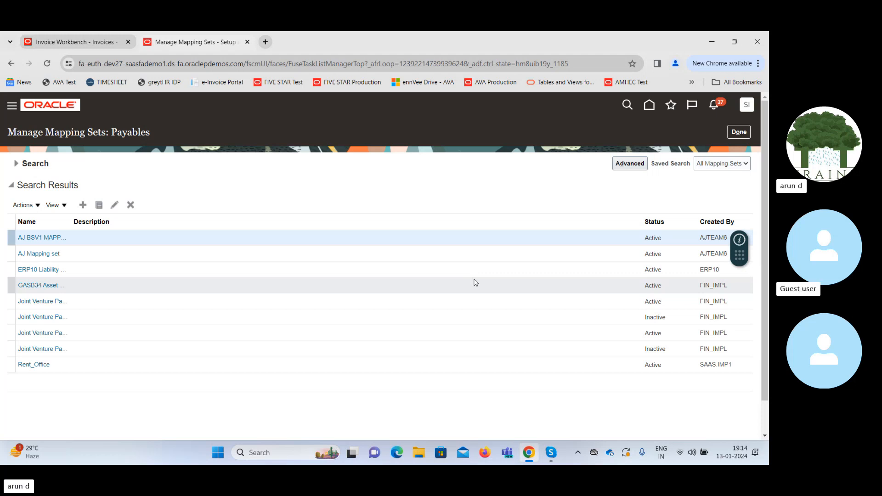
# - Search the Payables mapping sets for the name Rent and open Rent_Office for editing
pyautogui.click(17, 164)
pyautogui.click(183, 182)
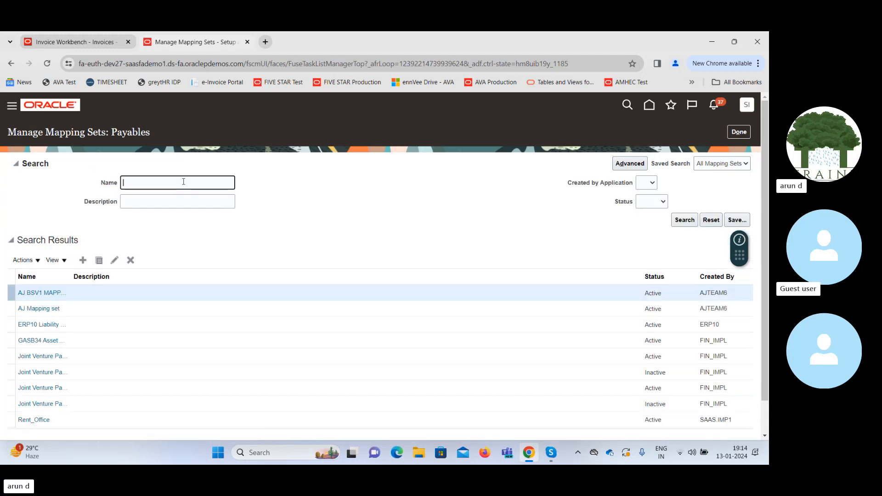
pyautogui.write('Rent')
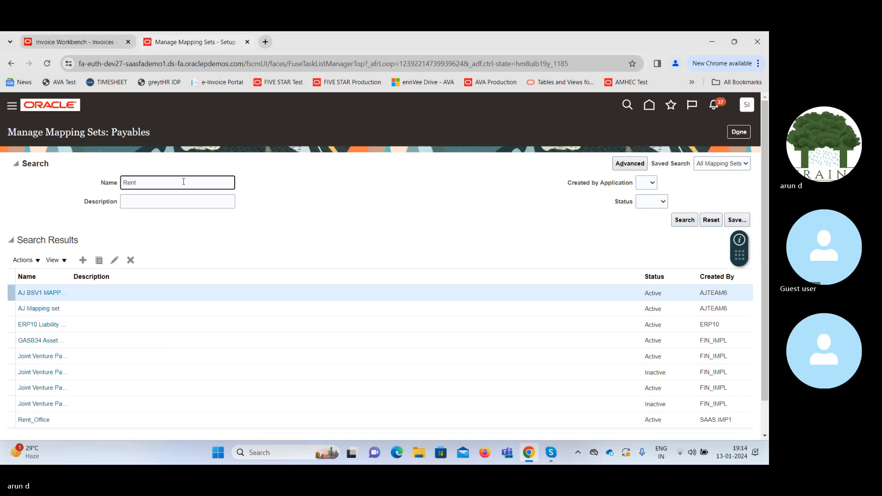
pyautogui.press('Return')
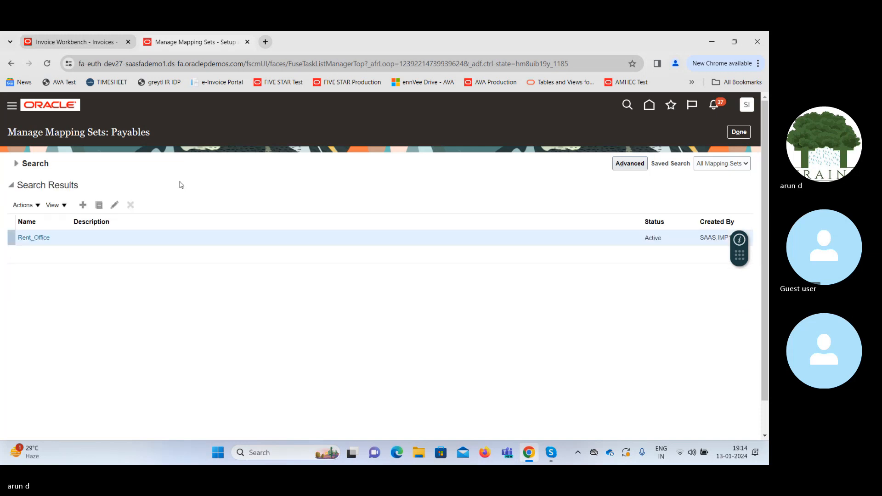
pyautogui.click(114, 206)
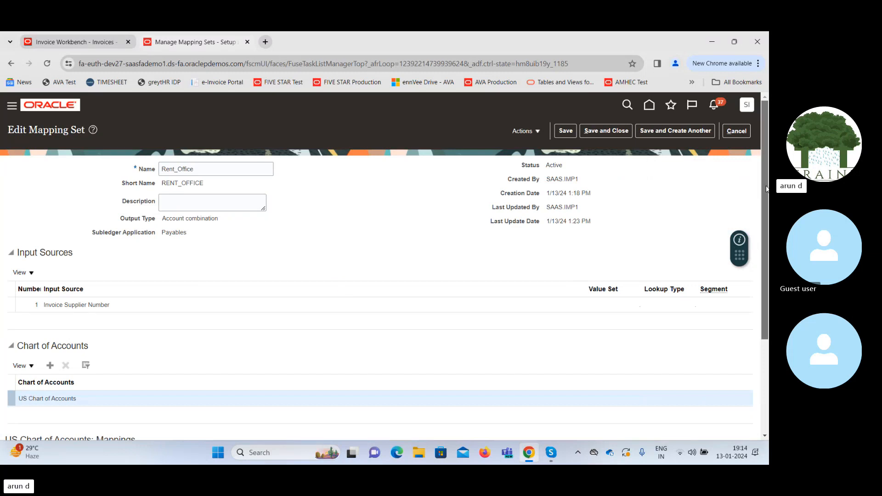
# - Review the input source, chart of accounts and account mappings of Rent_Office, then leave the mapping set without saving
pyautogui.scroll(-2, 766, 188)
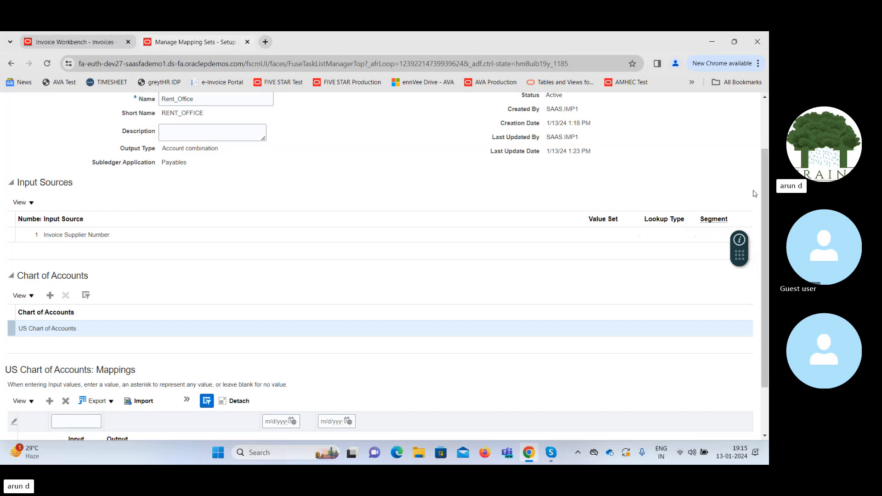
pyautogui.moveTo(762, 187); pyautogui.dragTo(767, 150)
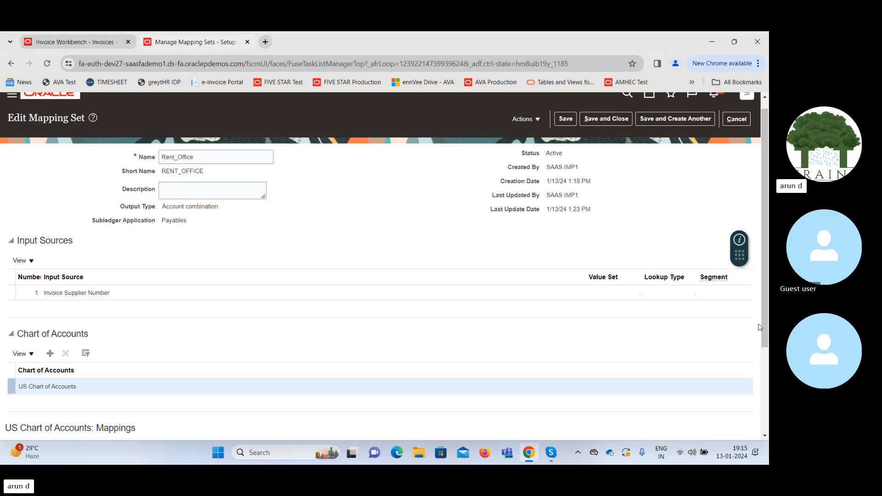
pyautogui.moveTo(765, 331); pyautogui.dragTo(765, 415)
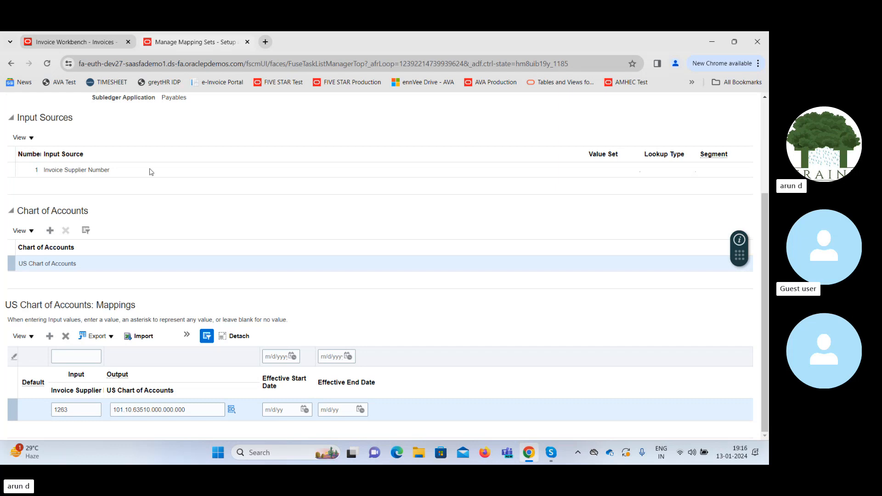
pyautogui.moveTo(767, 210); pyautogui.dragTo(765, 117)
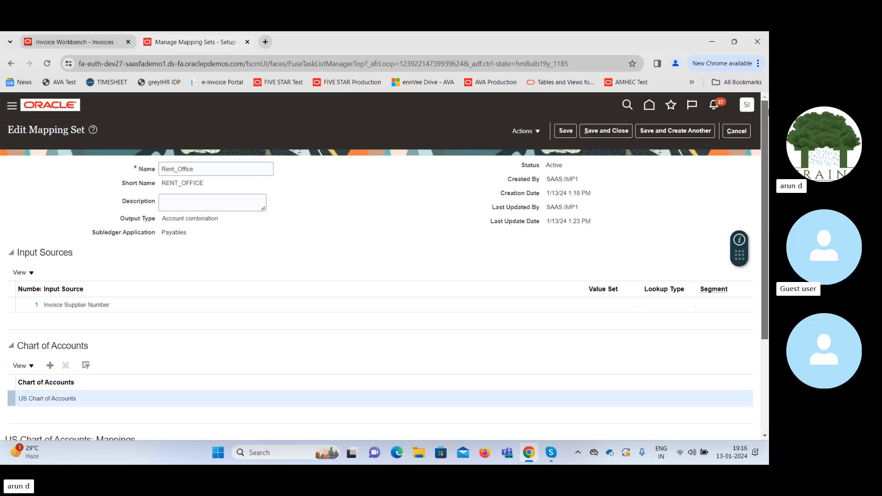
pyautogui.click(737, 131)
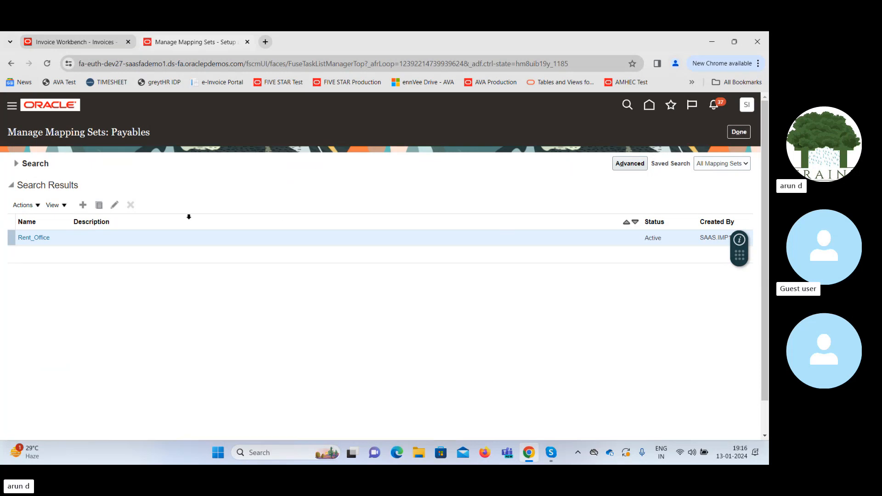
pyautogui.click(82, 206)
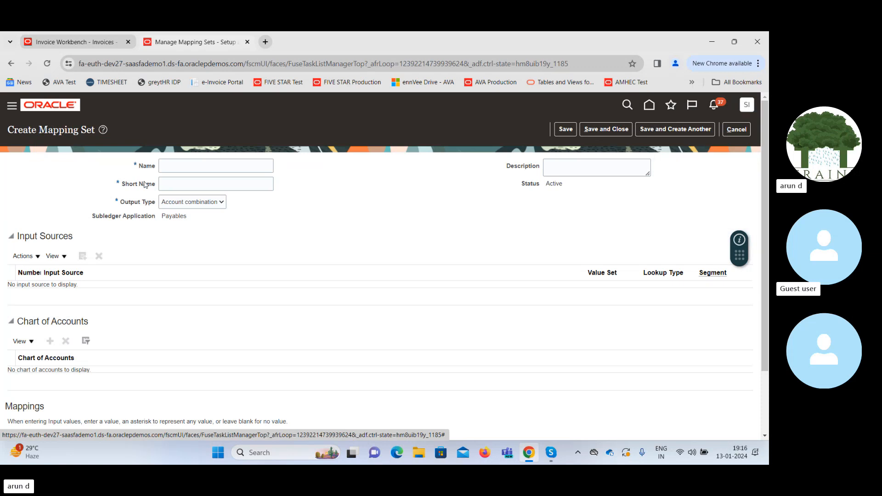
pyautogui.click(232, 166)
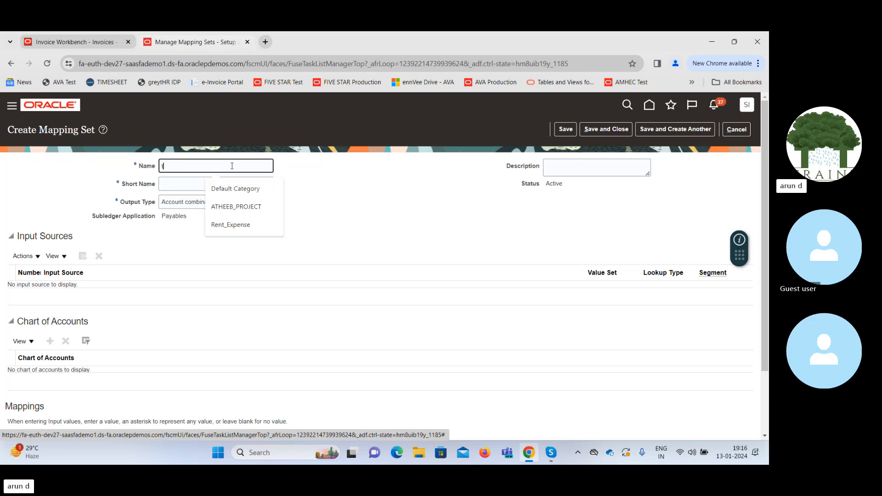
pyautogui.write('ty')
pyautogui.press('Tab')
pyautogui.write('ty')
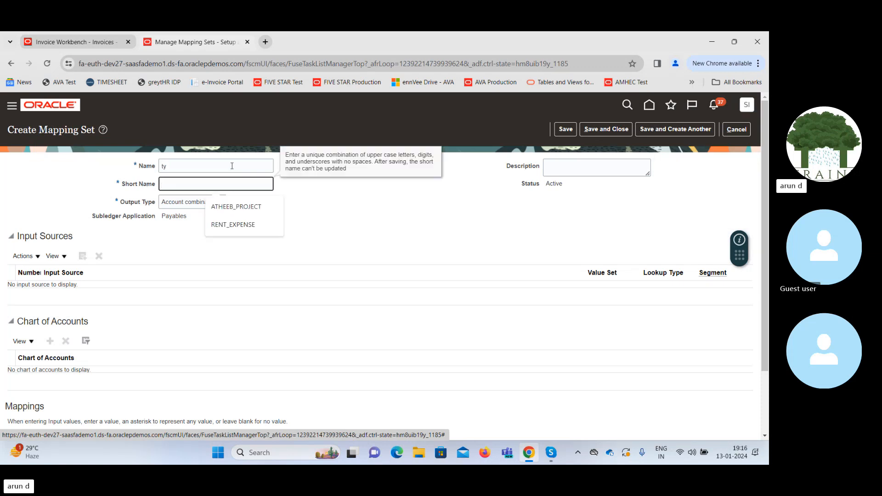
pyautogui.press('Tab')
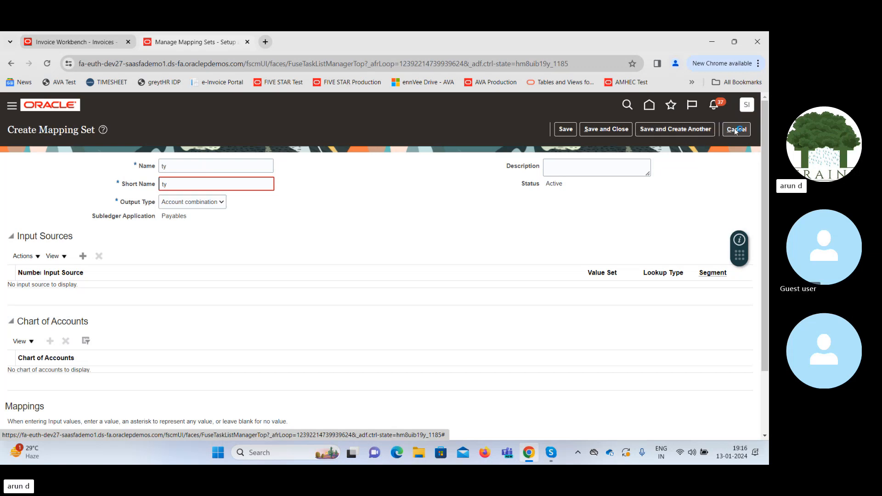
pyautogui.click(736, 129)
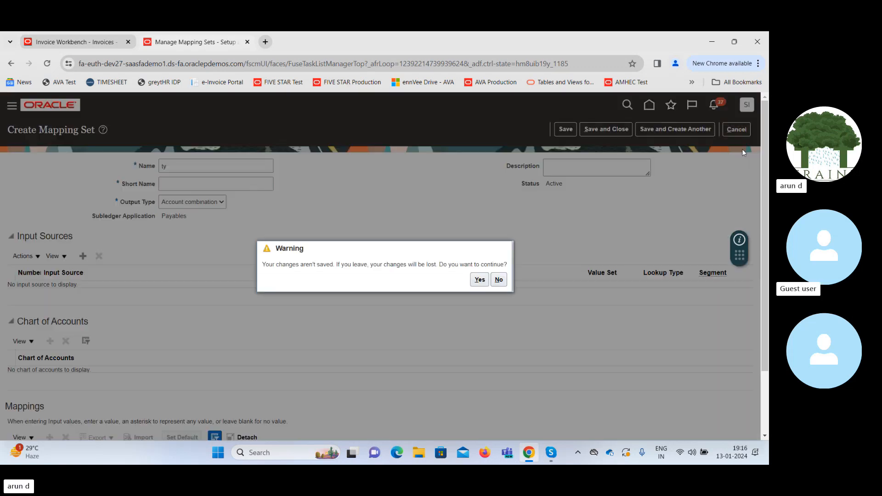
pyautogui.click(479, 281)
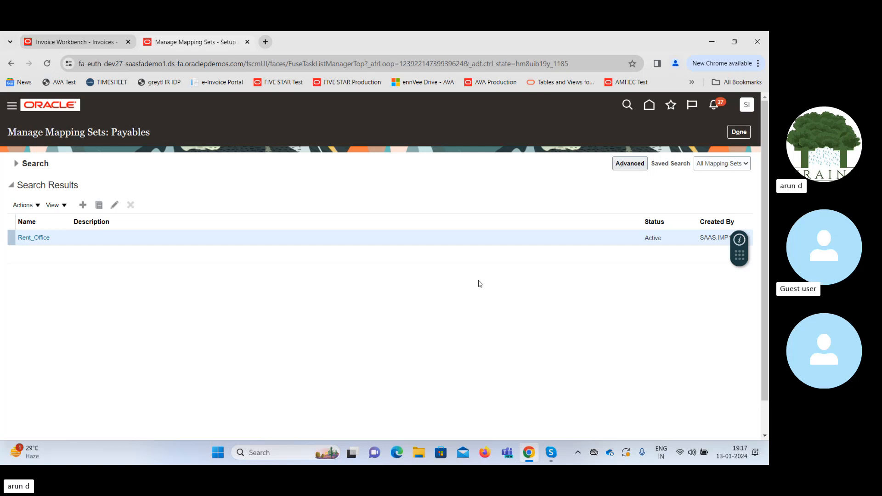
# - Review the account rule assignments of the PAY_TAD transaction account definition, then return to the Payables tasks without saving
pyautogui.click(739, 132)
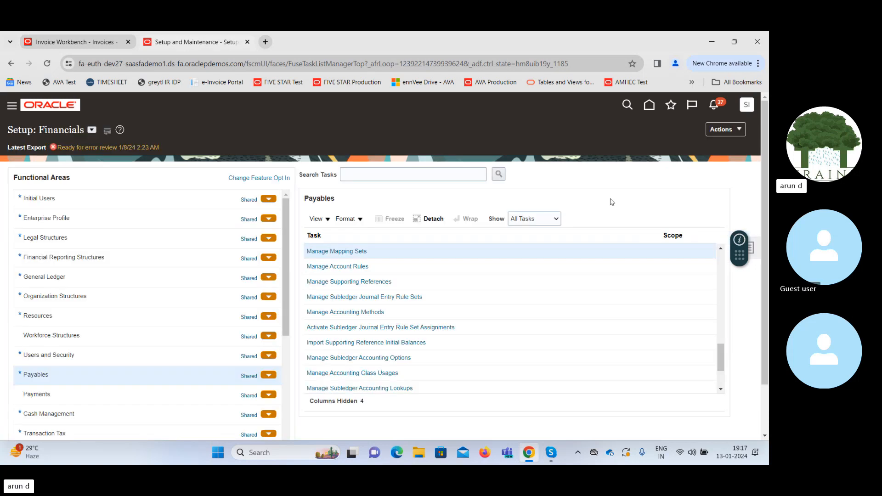
pyautogui.moveTo(721, 354); pyautogui.dragTo(724, 384)
pyautogui.click(388, 370)
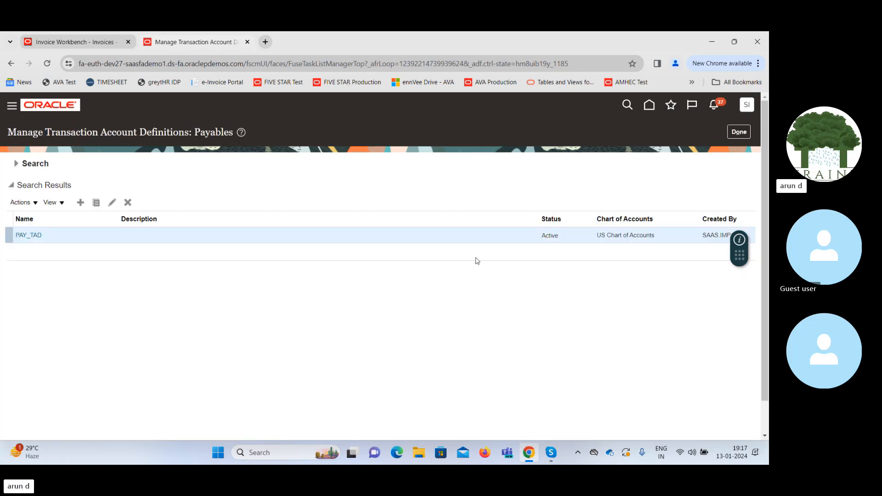
pyautogui.click(112, 202)
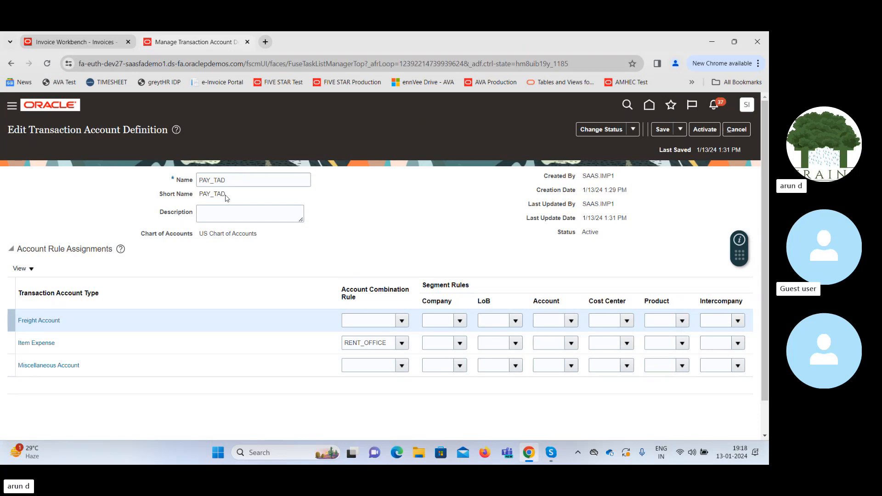
pyautogui.click(736, 129)
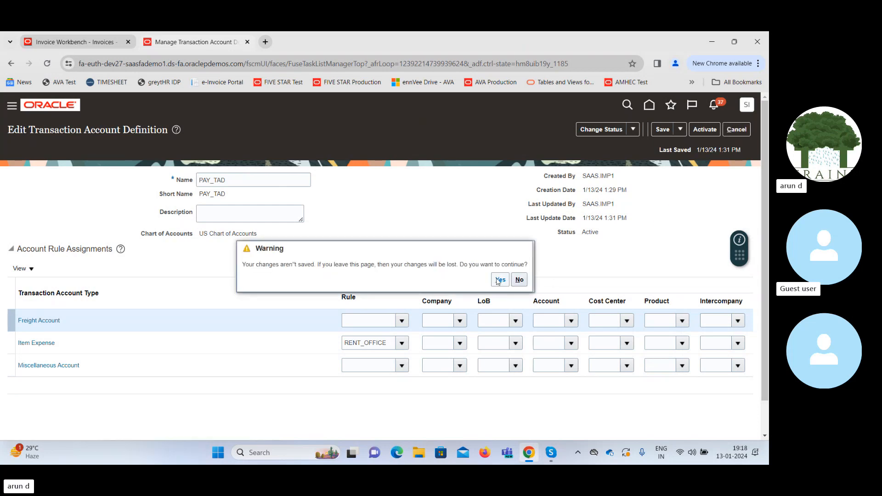
pyautogui.click(500, 280)
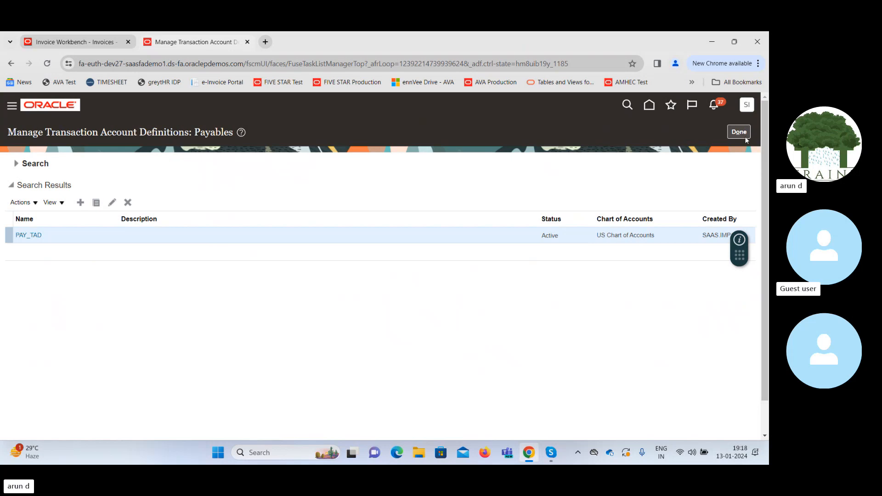
pyautogui.click(739, 133)
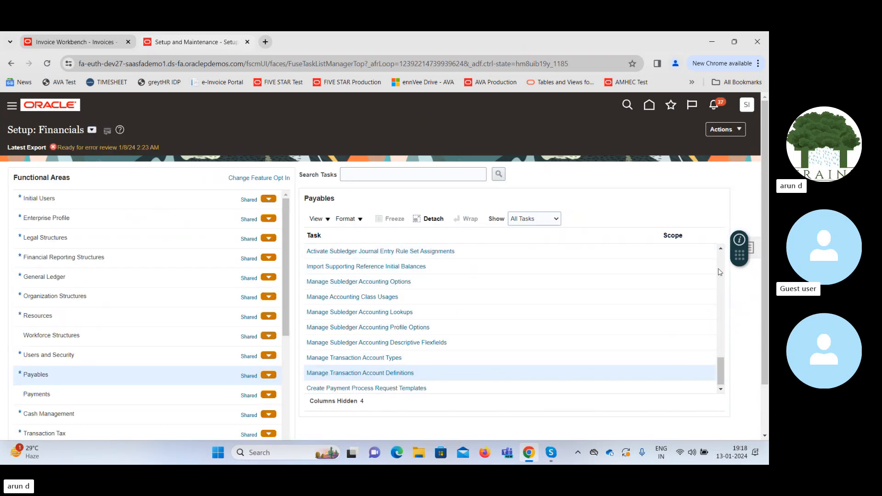
# - View the list of existing Payables account rules through the Manage Account Rules task
pyautogui.click(721, 250)
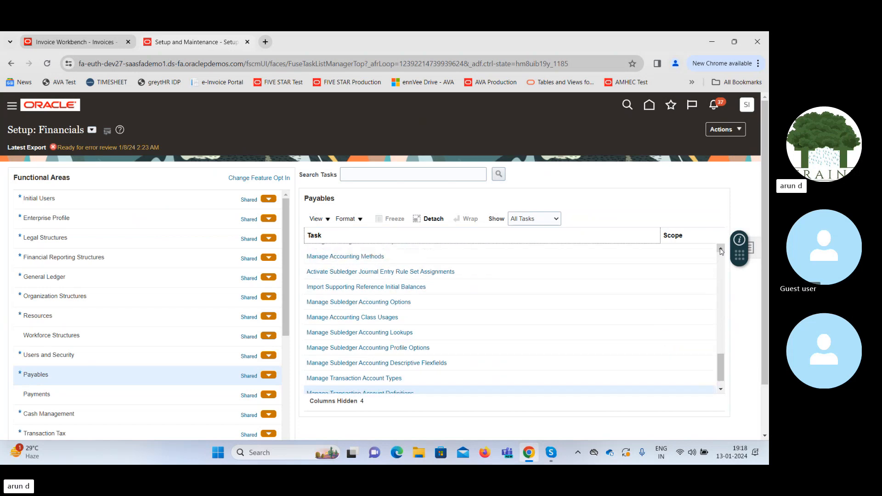
pyautogui.click(721, 251)
pyautogui.click(721, 250)
pyautogui.click(721, 250)
pyautogui.click(721, 250)
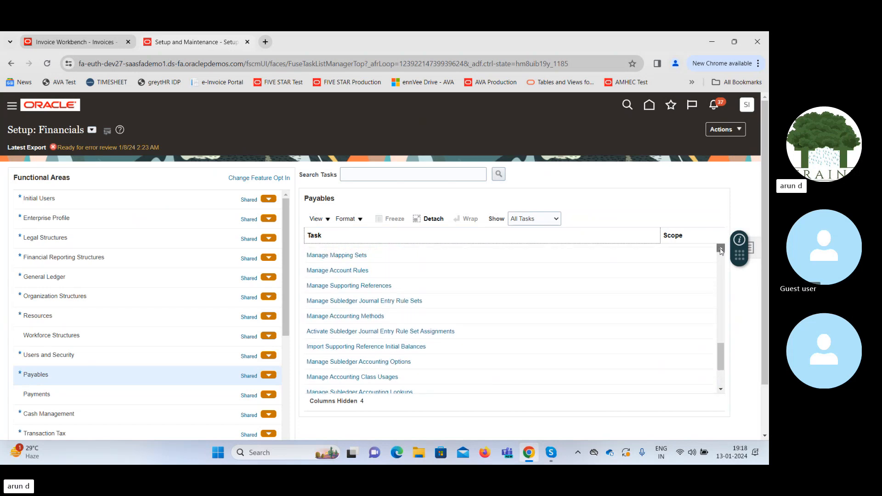
pyautogui.click(359, 270)
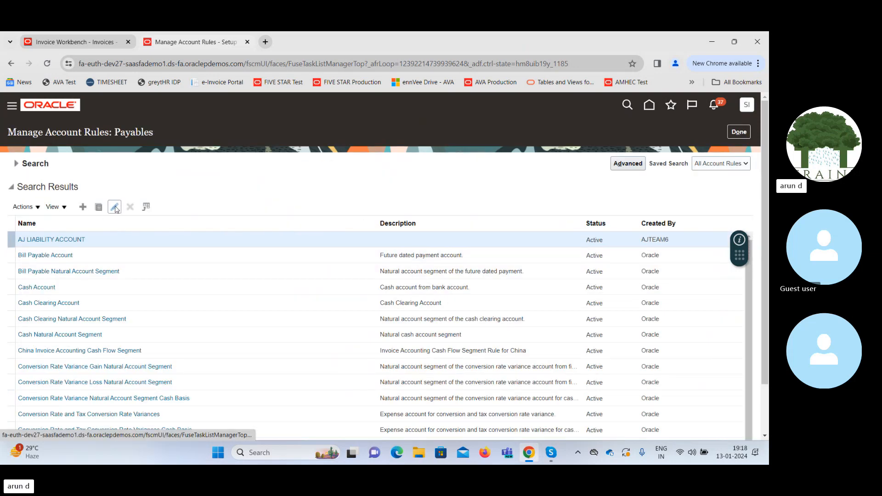
pyautogui.click(85, 210)
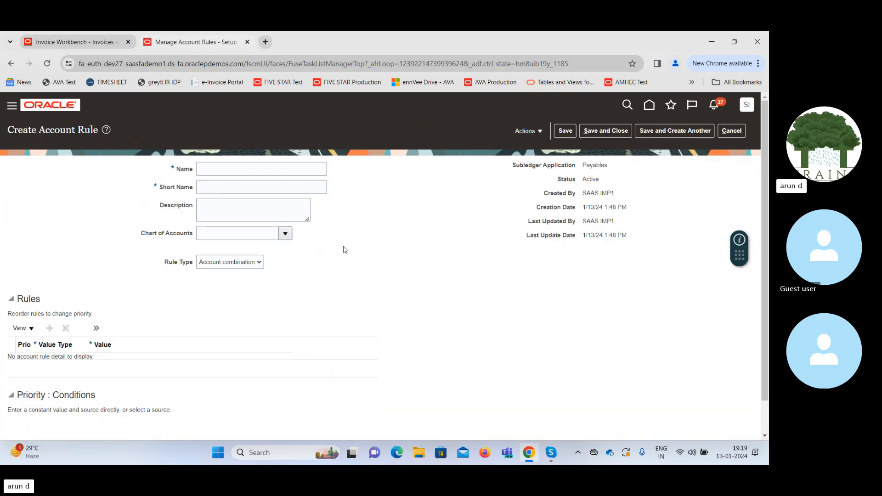
pyautogui.click(726, 133)
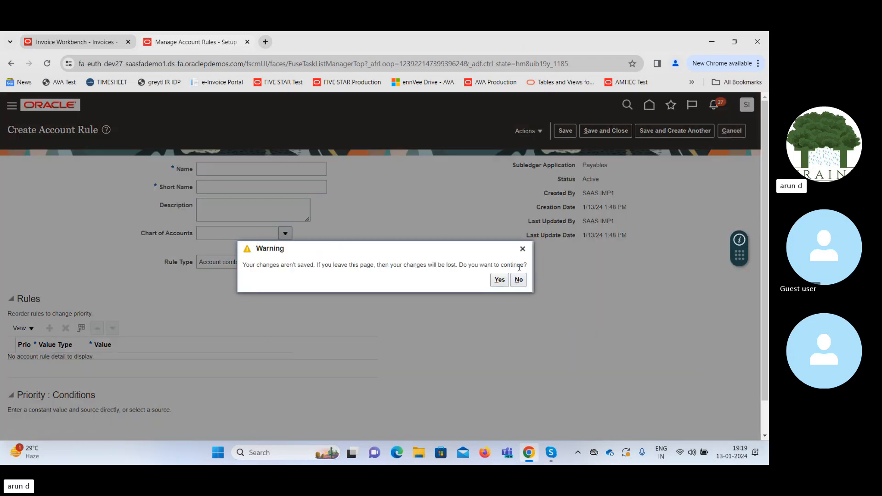
pyautogui.click(499, 280)
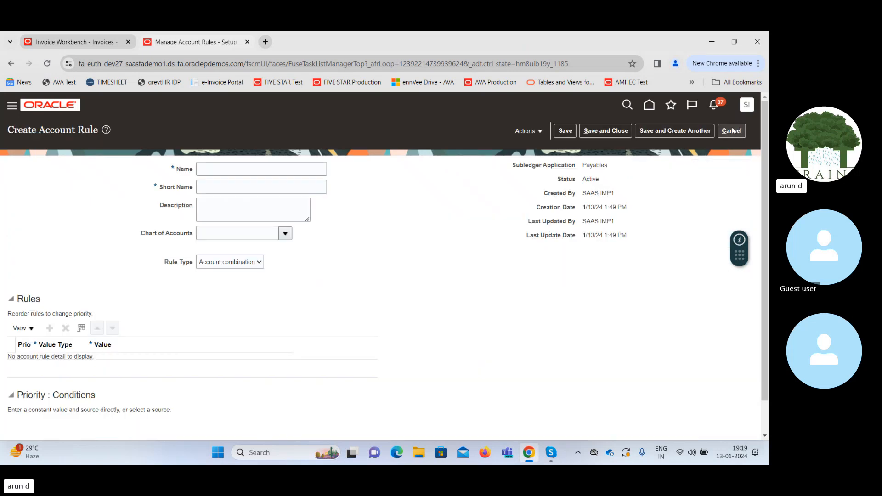
pyautogui.click(733, 131)
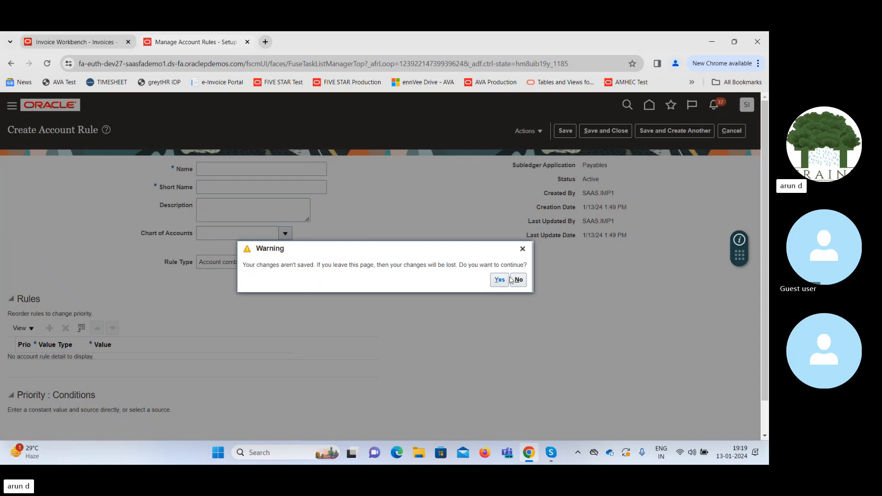
pyautogui.click(499, 280)
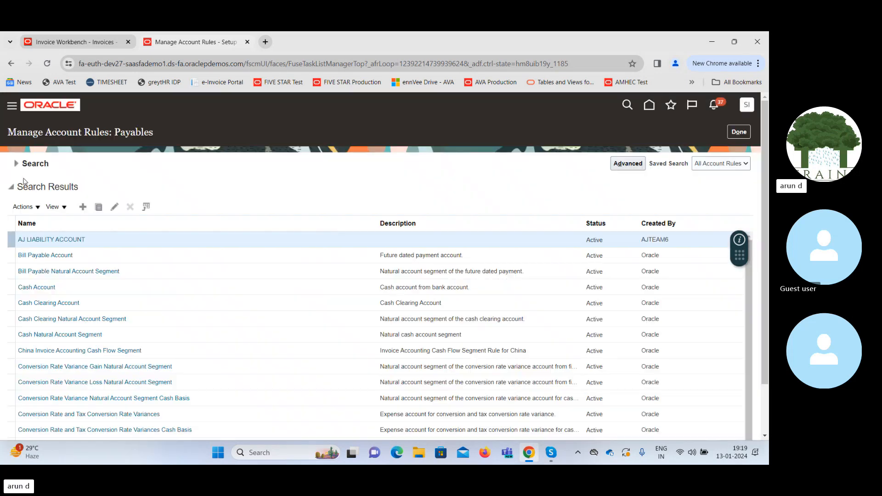
# - Search the Payables account rules for the name Rent and open RENT_OFFICE for editing down to its rules and conditions
pyautogui.click(17, 163)
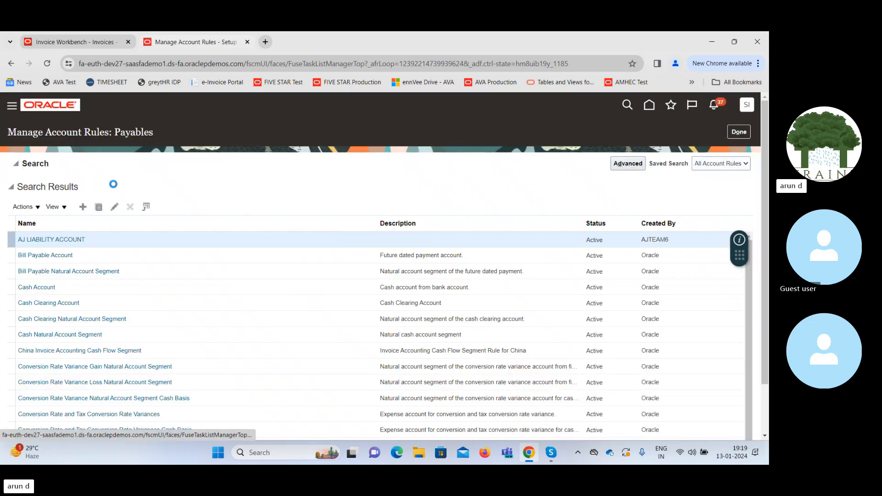
pyautogui.click(152, 185)
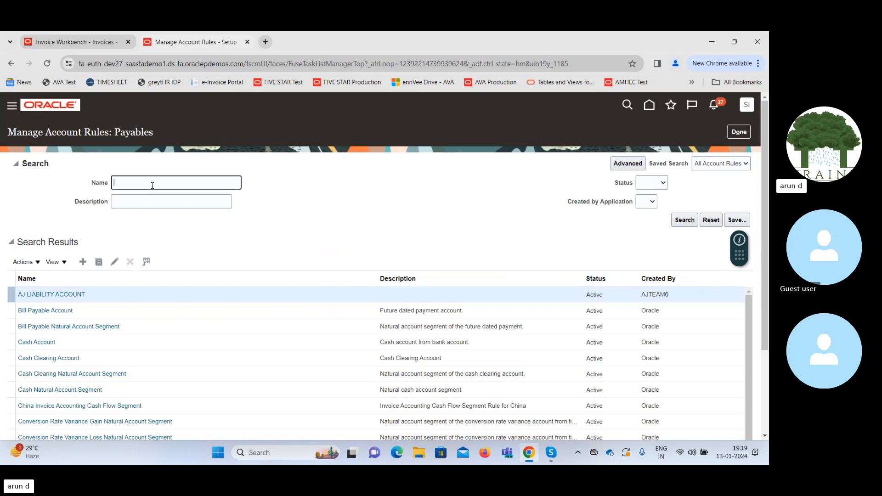
pyautogui.write('Rent')
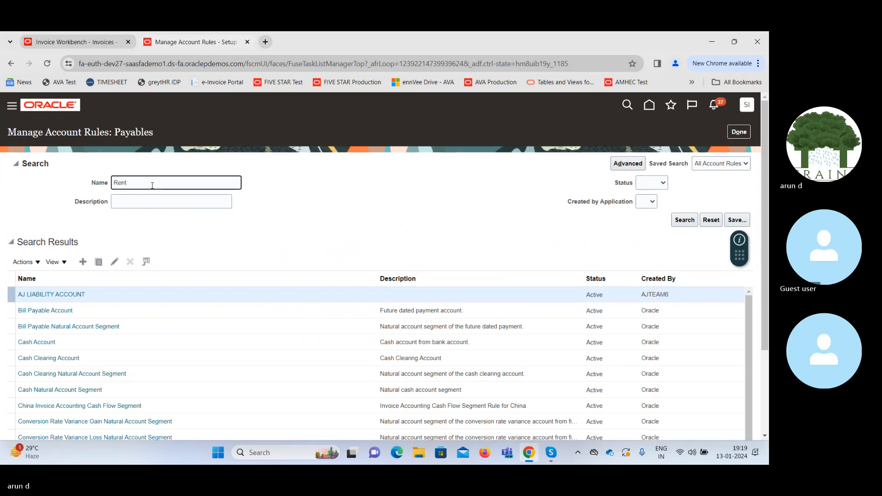
pyautogui.press('Return')
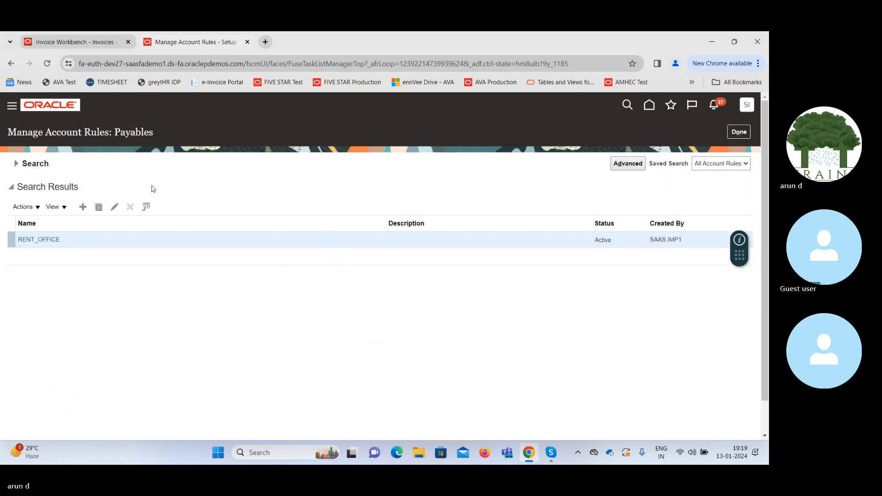
pyautogui.click(117, 207)
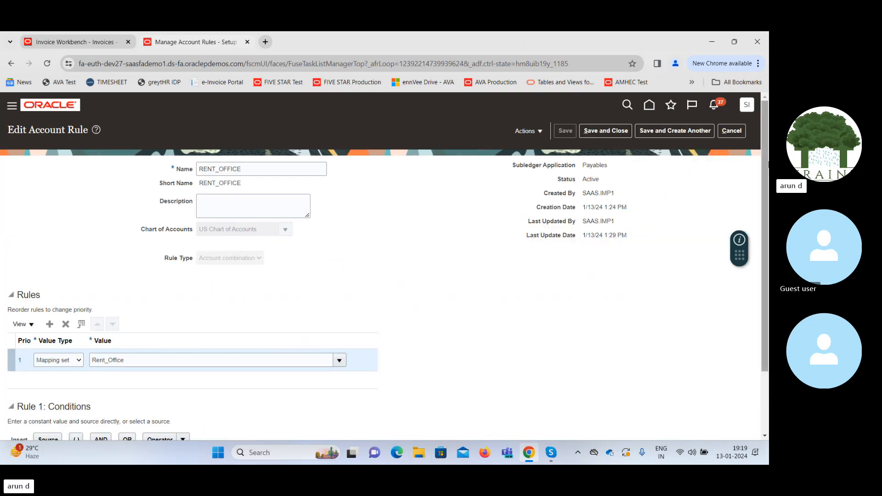
pyautogui.scroll(-2, 758, 210)
pyautogui.scroll(-1, 758, 210)
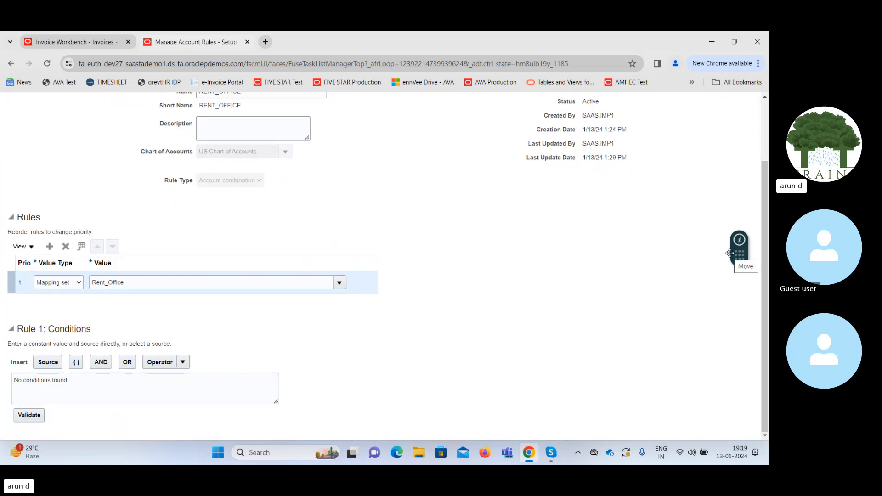
pyautogui.click(49, 248)
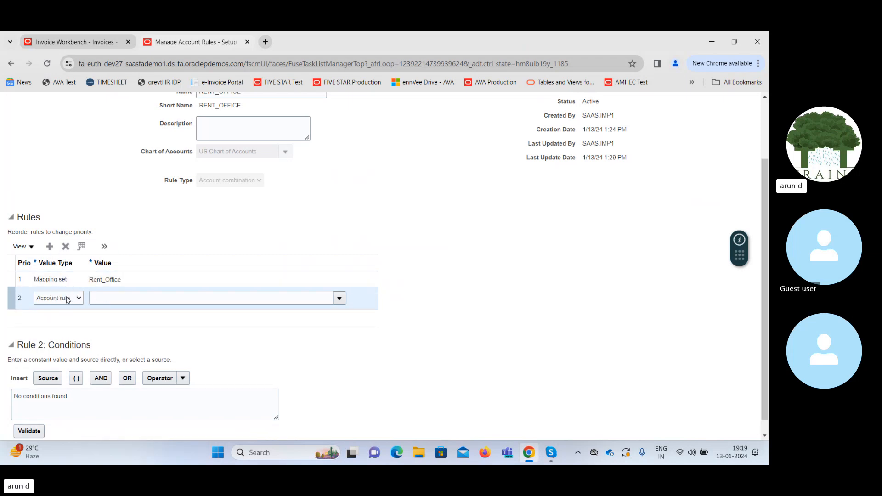
pyautogui.click(67, 299)
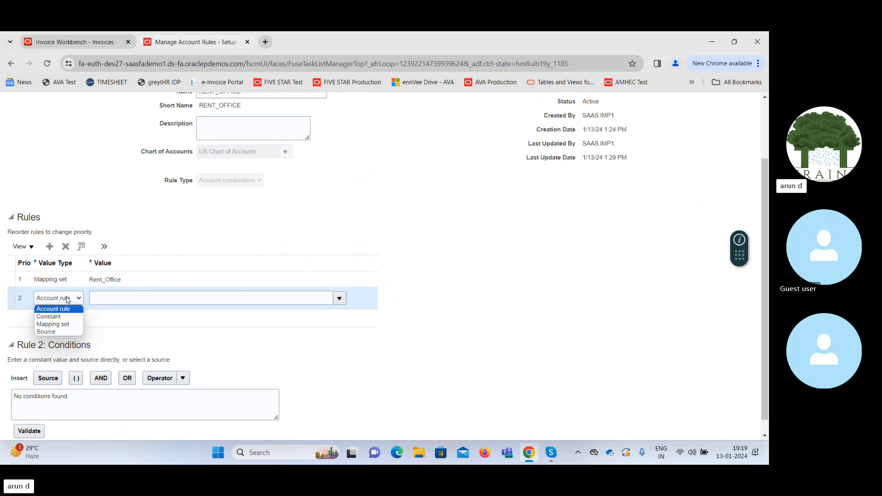
pyautogui.click(254, 298)
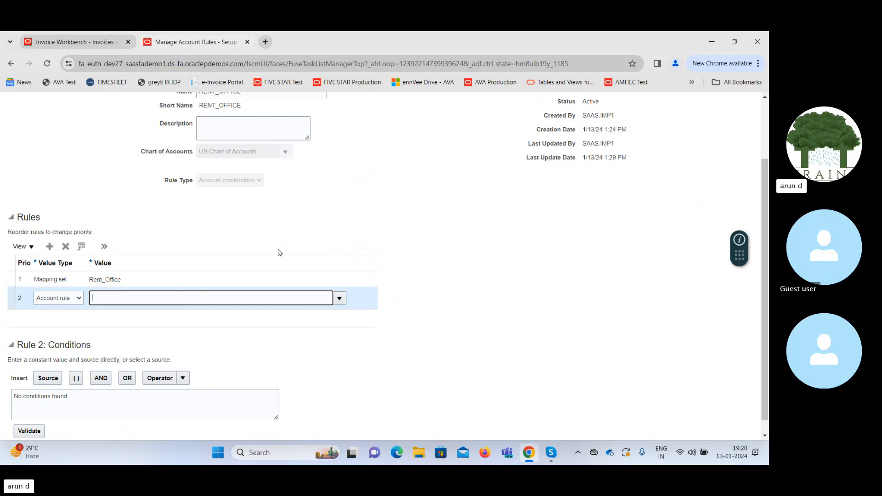
pyautogui.click(65, 247)
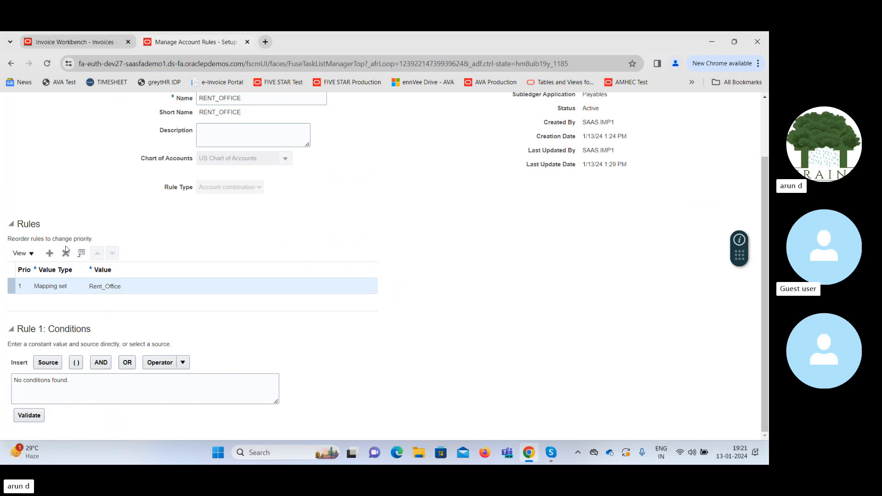
# - Add a second rule to RENT_OFFICE with value type Constant and the account combination 101.10.11200.000.000.000
pyautogui.click(50, 254)
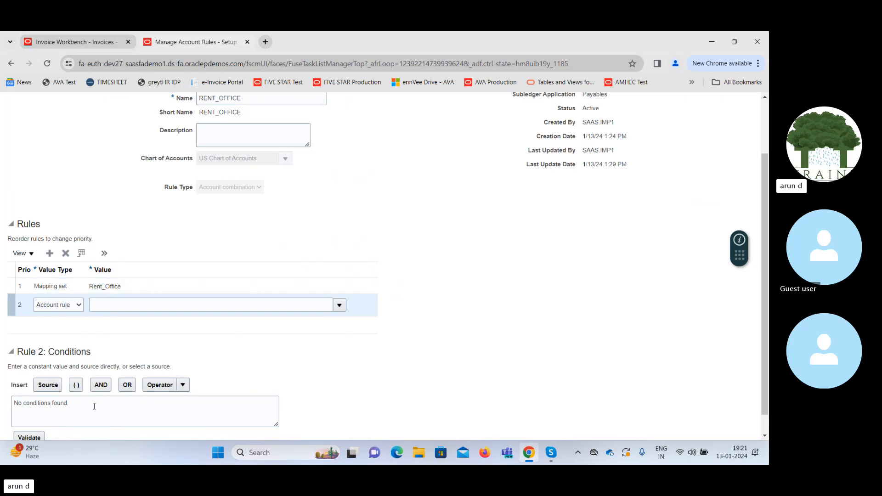
pyautogui.click(67, 310)
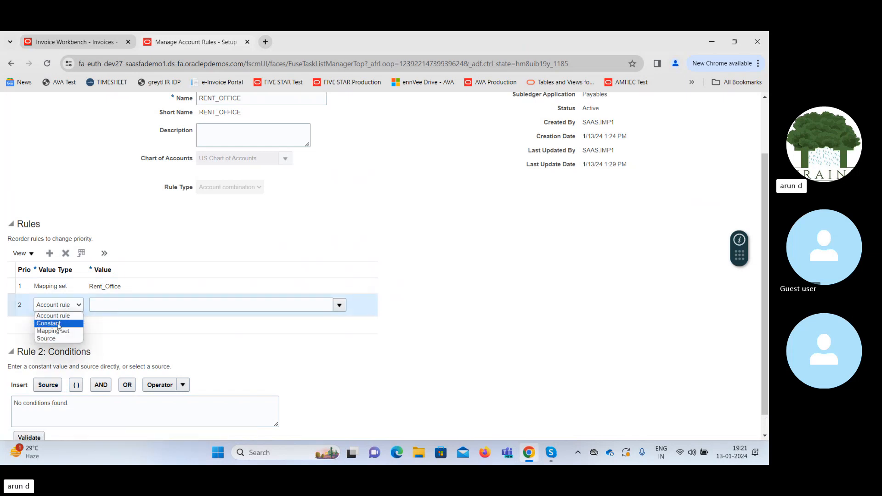
pyautogui.click(57, 323)
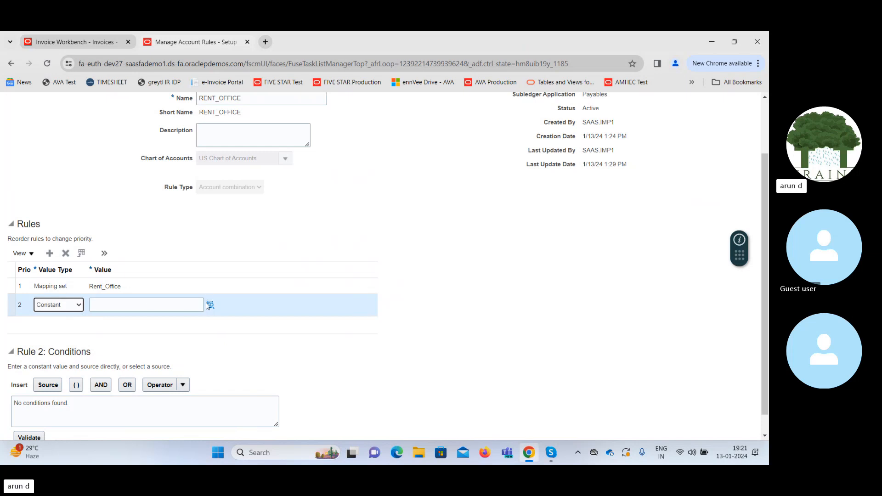
pyautogui.click(210, 305)
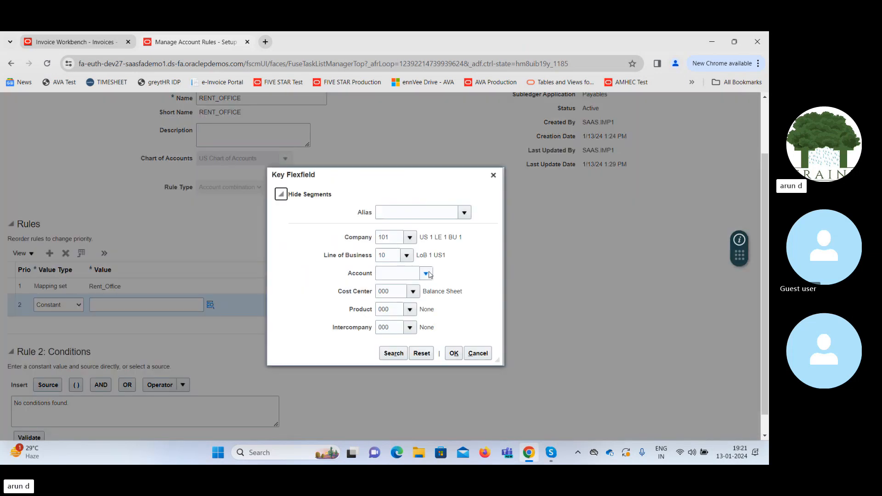
pyautogui.click(425, 275)
pyautogui.click(432, 212)
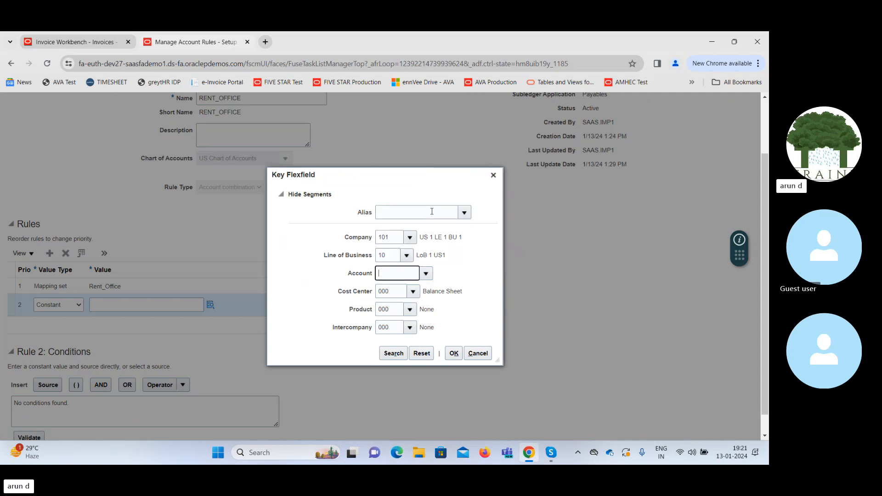
pyautogui.click(453, 353)
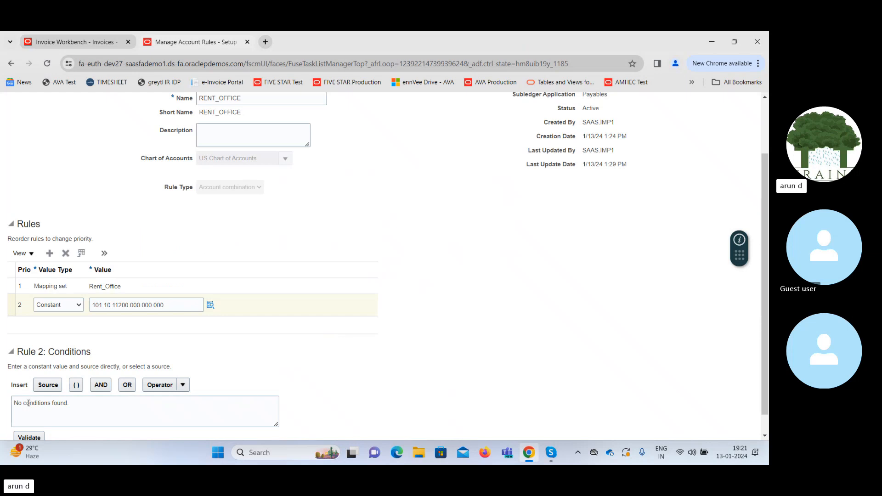
pyautogui.scroll(2, 29, 403)
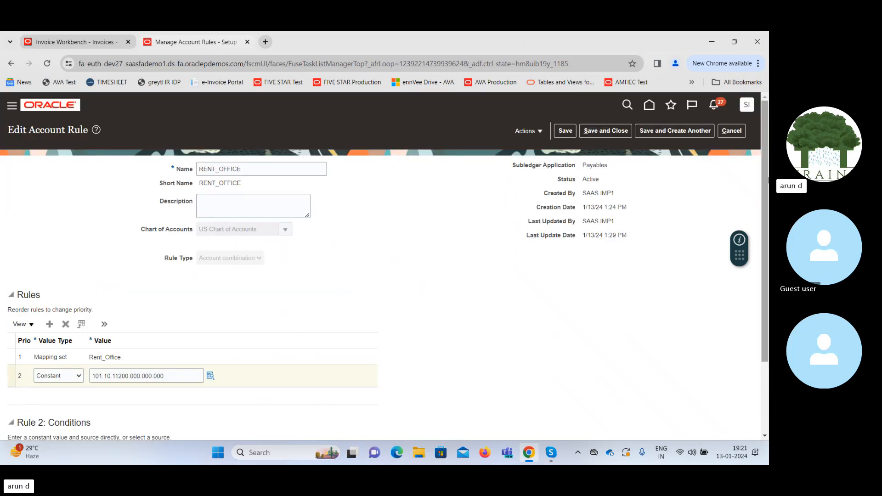
# - Open the source search for rule 2's conditions and list the sources of the Payables subledger application
pyautogui.scroll(-2, 740, 305)
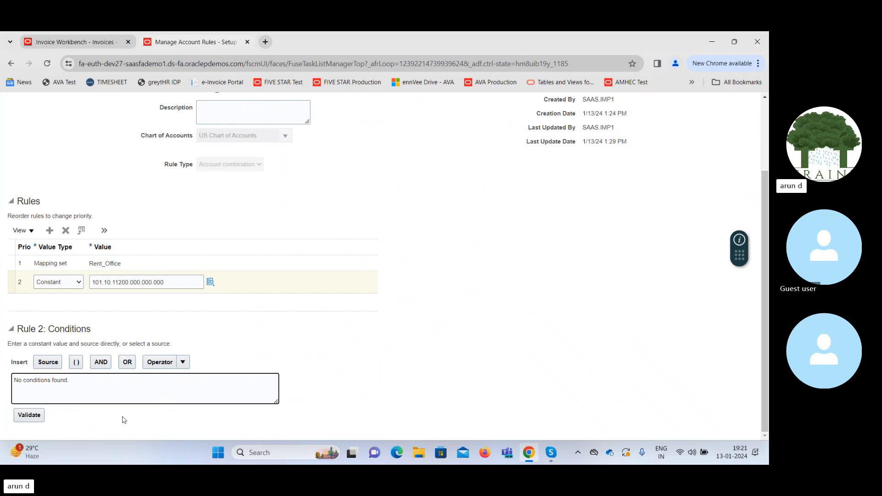
pyautogui.click(44, 363)
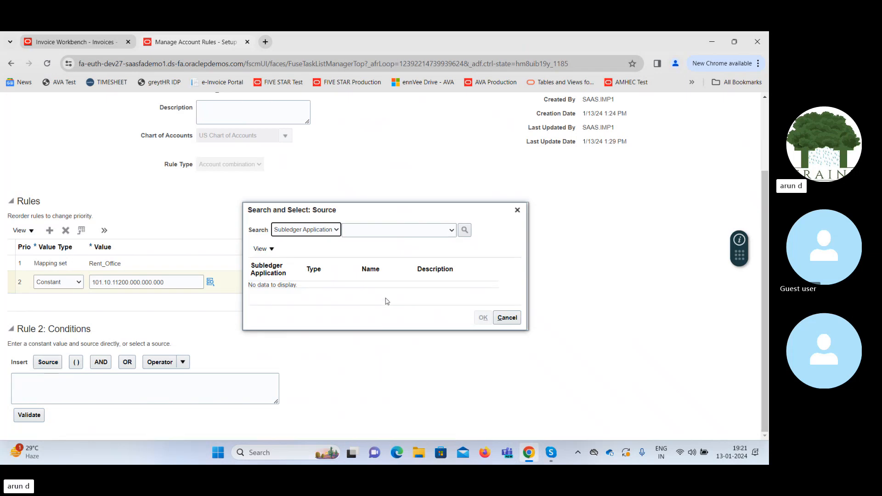
pyautogui.click(428, 229)
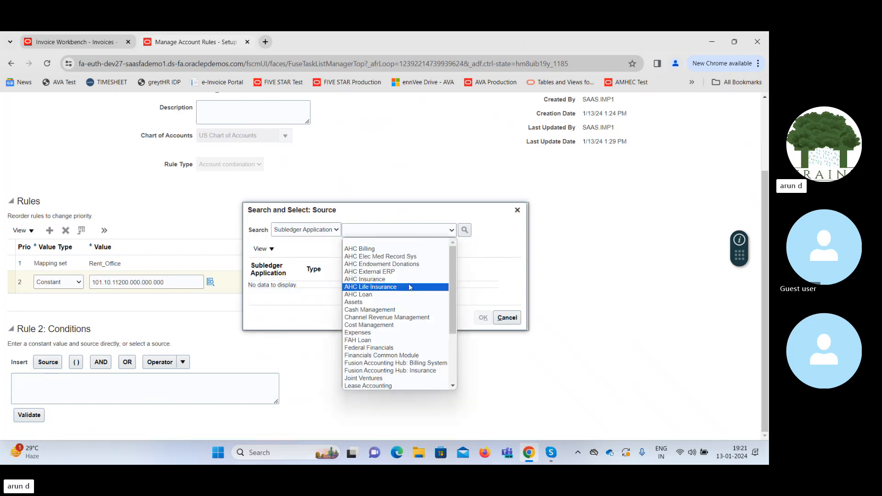
pyautogui.press('p')
pyautogui.press('Return')
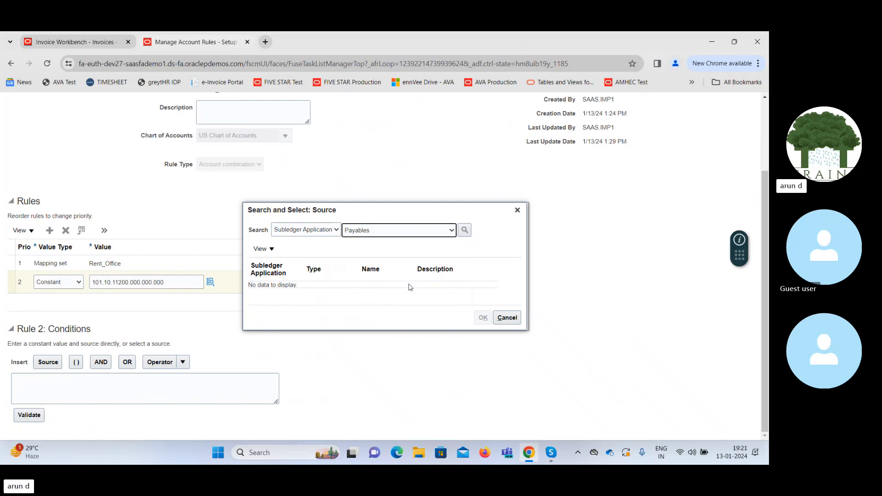
pyautogui.click(465, 231)
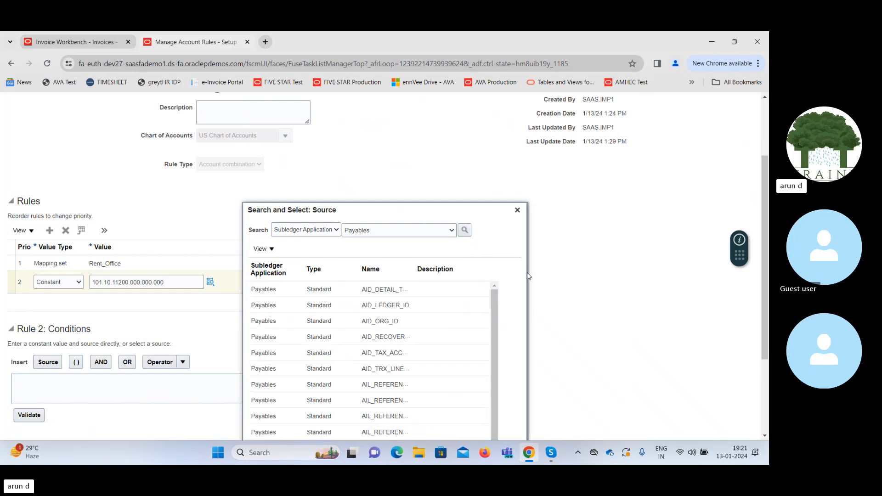
# - Insert the source "Budgetary Control Completion Status of the Payment" into rule 2's condition
pyautogui.moveTo(765, 183); pyautogui.dragTo(747, 292)
pyautogui.moveTo(491, 285); pyautogui.dragTo(485, 341)
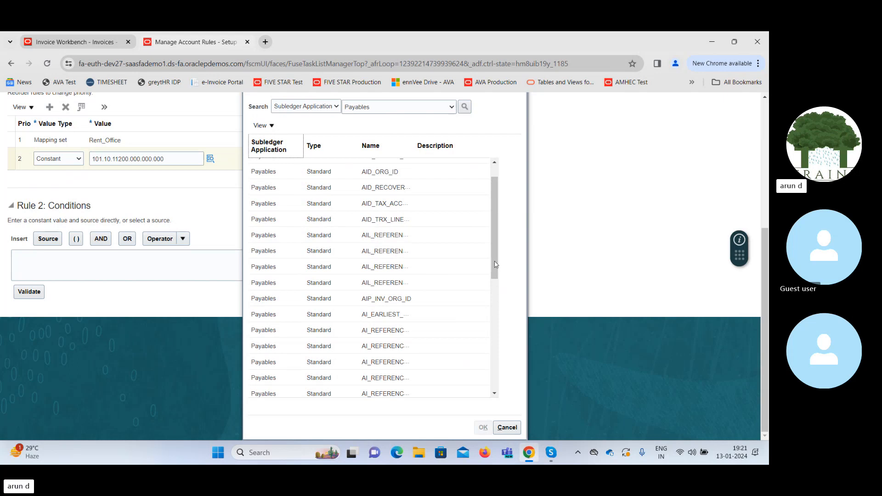
pyautogui.moveTo(495, 263); pyautogui.dragTo(450, 385)
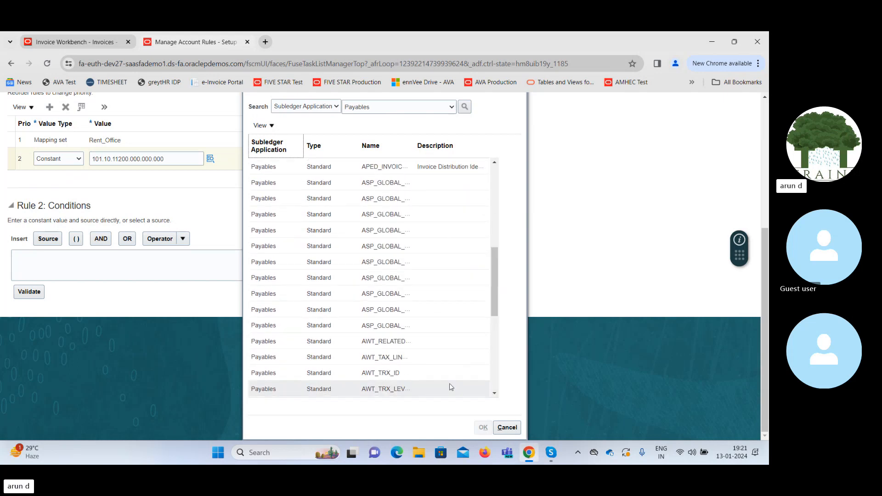
pyautogui.scroll(-10, 465, 368)
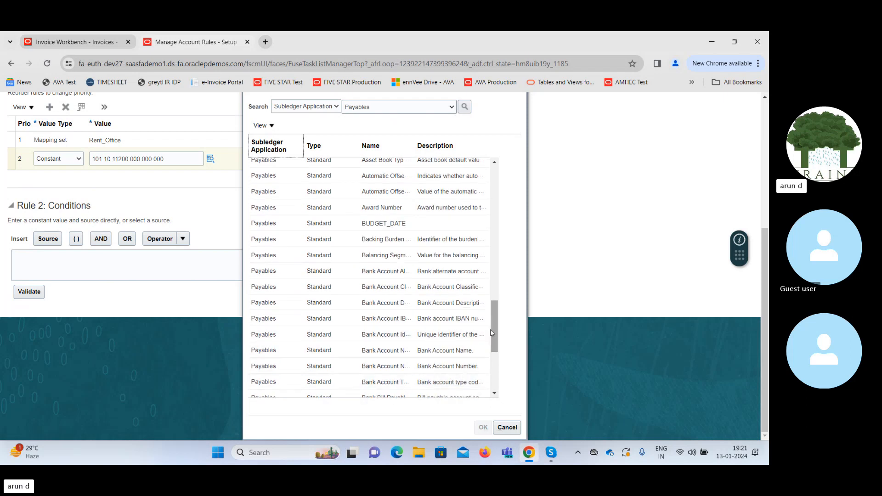
pyautogui.scroll(-5, 494, 327)
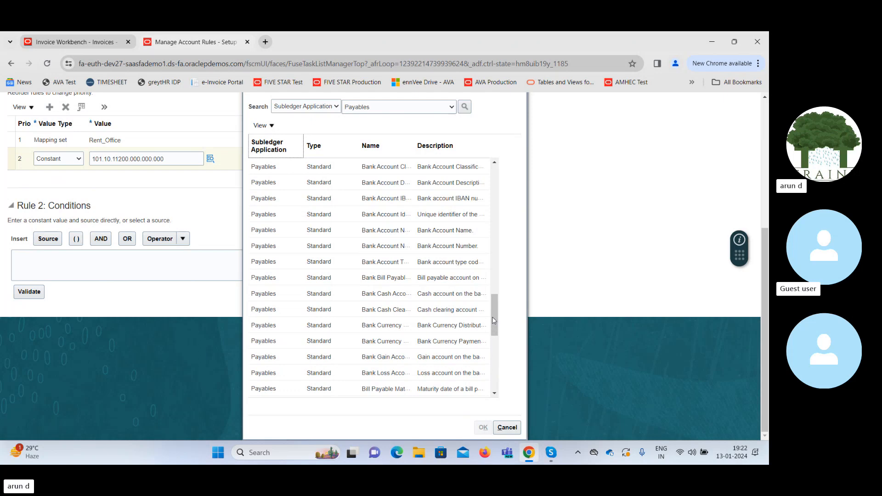
pyautogui.moveTo(496, 322); pyautogui.dragTo(495, 341)
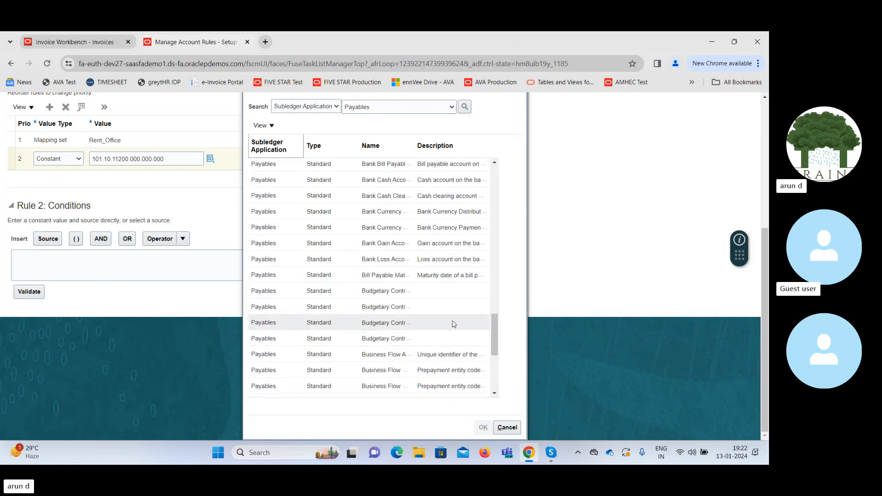
pyautogui.click(397, 306)
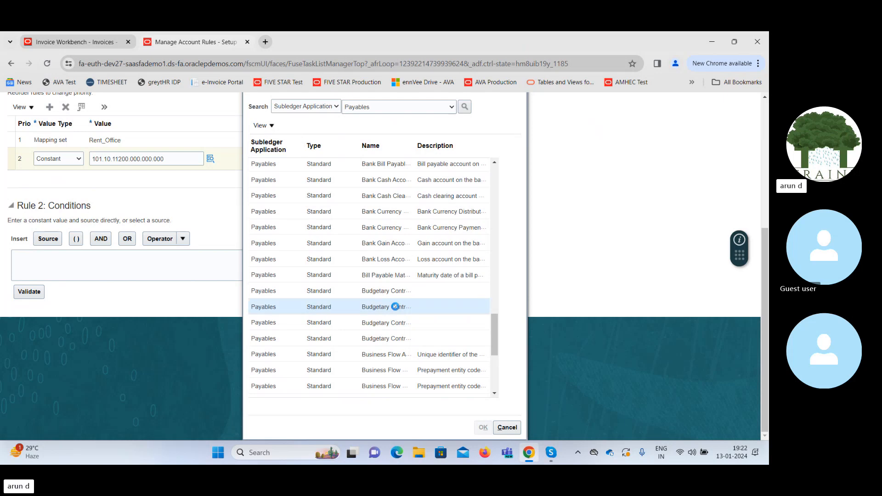
pyautogui.click(482, 427)
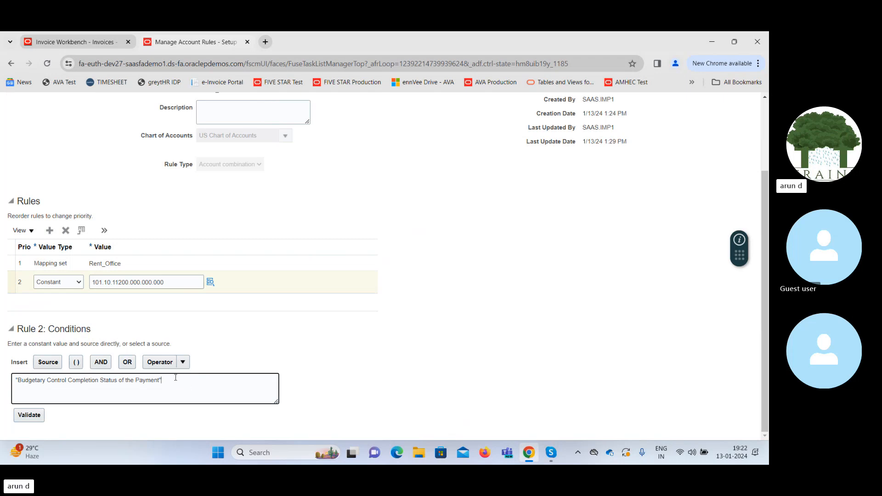
# - Add the Equal To operator after the budgetary control source, and clear the whole condition text
pyautogui.click(183, 363)
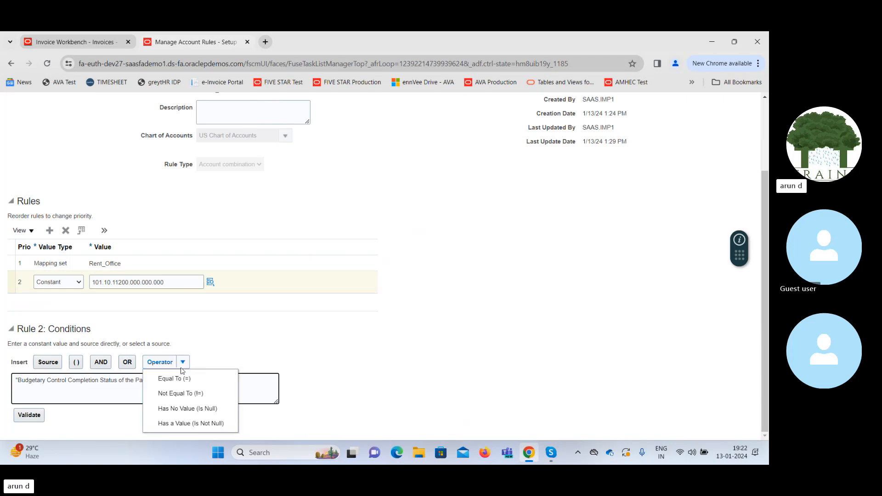
pyautogui.click(181, 378)
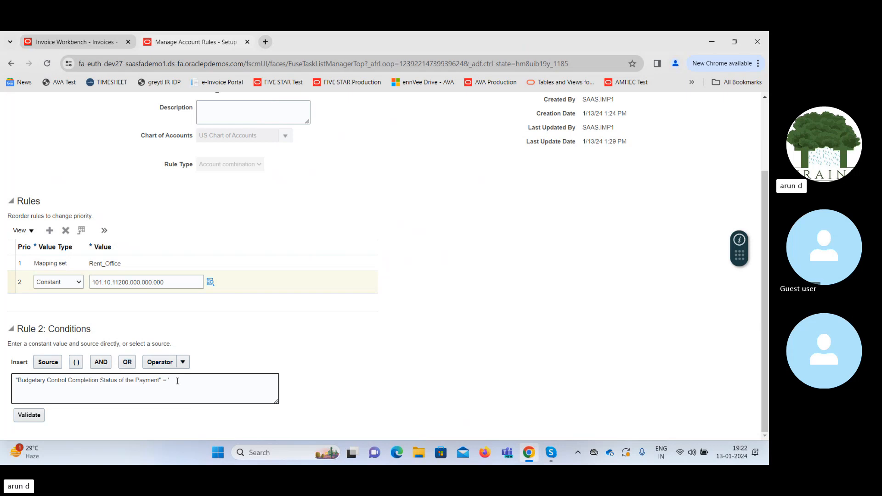
pyautogui.hotkey('ctrl', 'a')
pyautogui.press('Delete')
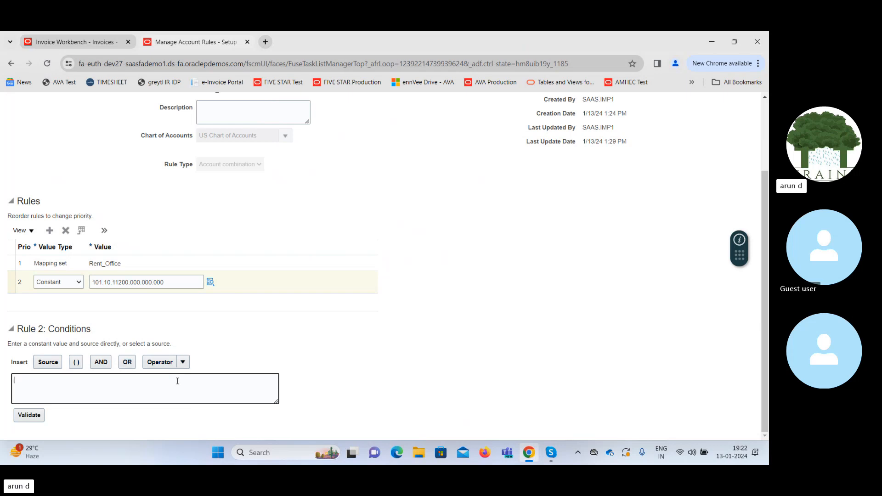
# - Insert the Payables source "Invoice Distribution Ledger Amount of Payment Distribution" into rule 2's empty condition
pyautogui.click(57, 364)
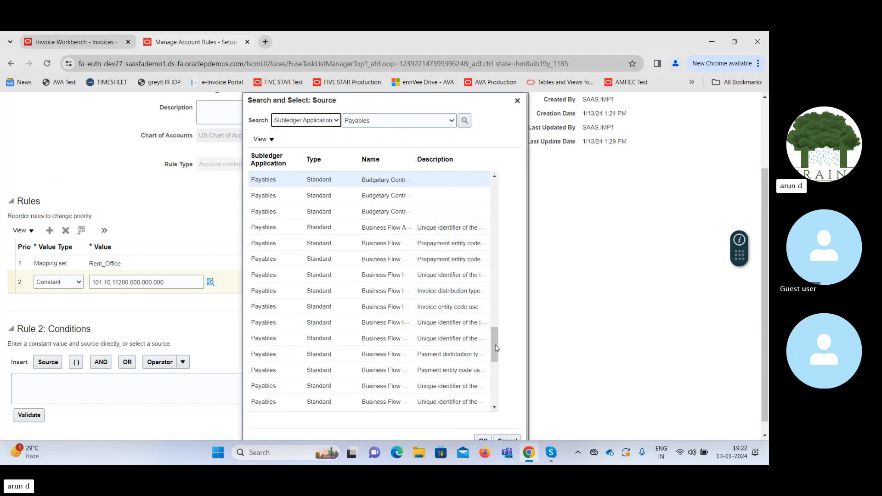
pyautogui.click(495, 408)
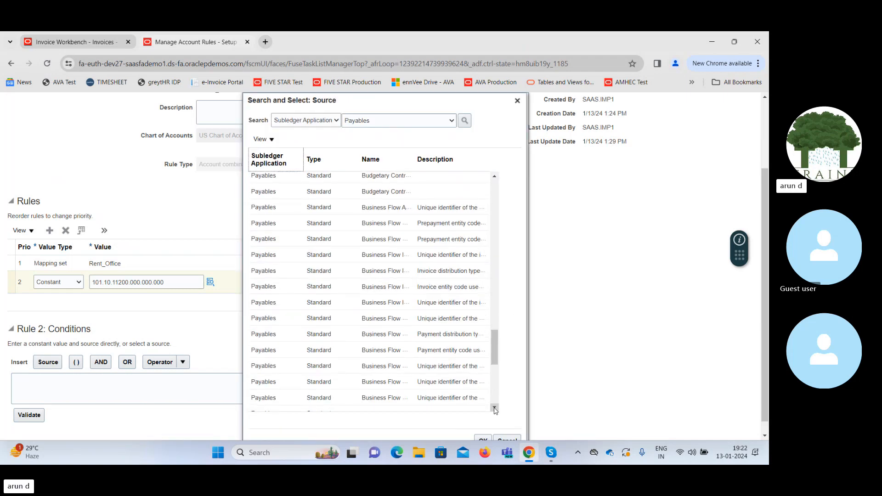
pyautogui.click(495, 408)
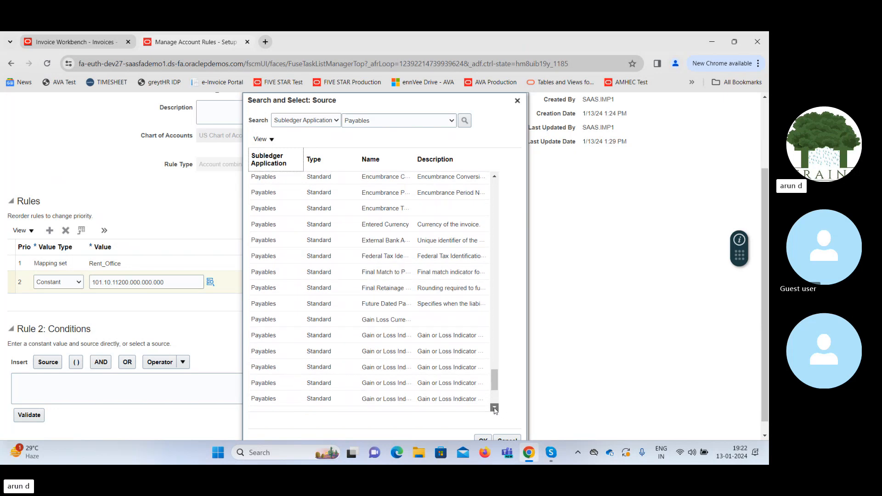
pyautogui.click(495, 408)
pyautogui.click(495, 408)
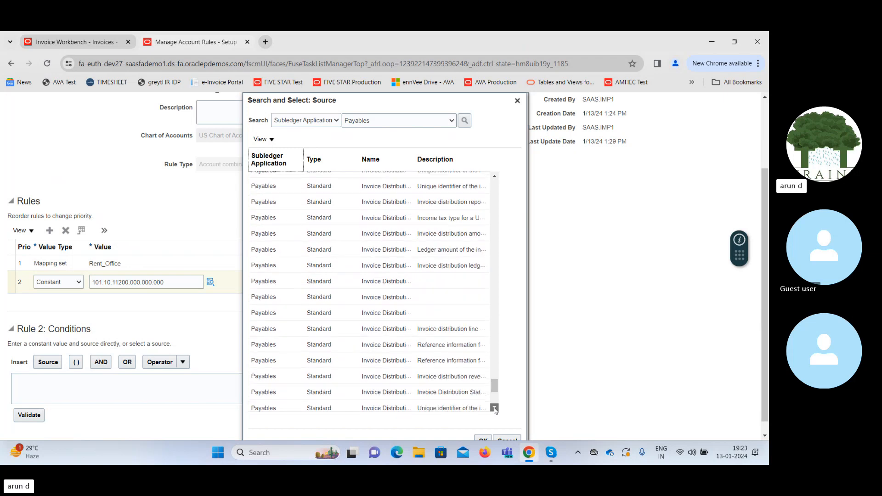
pyautogui.click(495, 408)
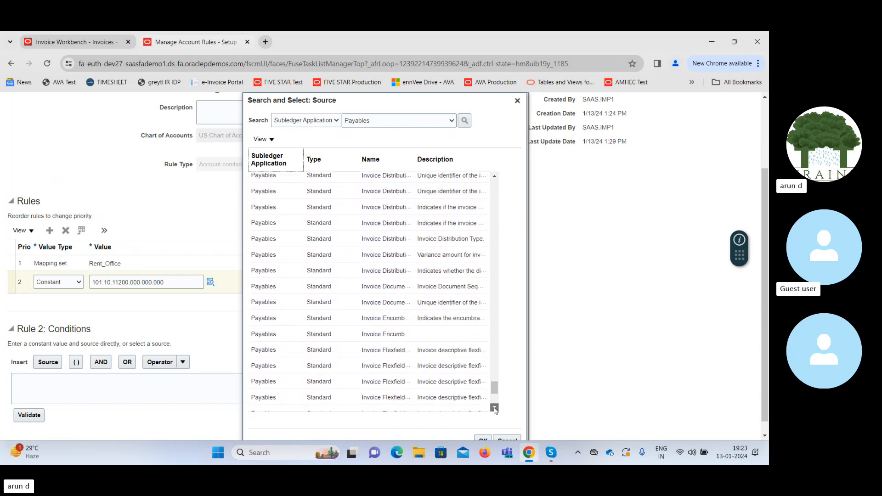
pyautogui.click(495, 409)
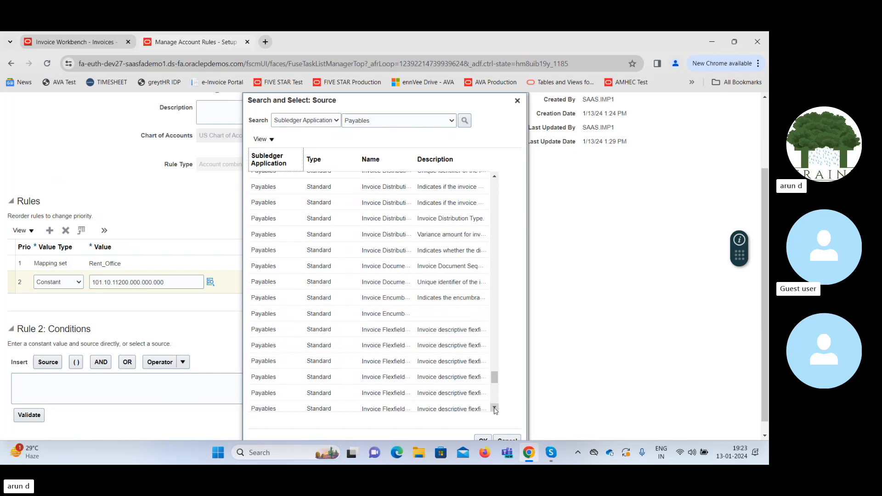
pyautogui.click(495, 178)
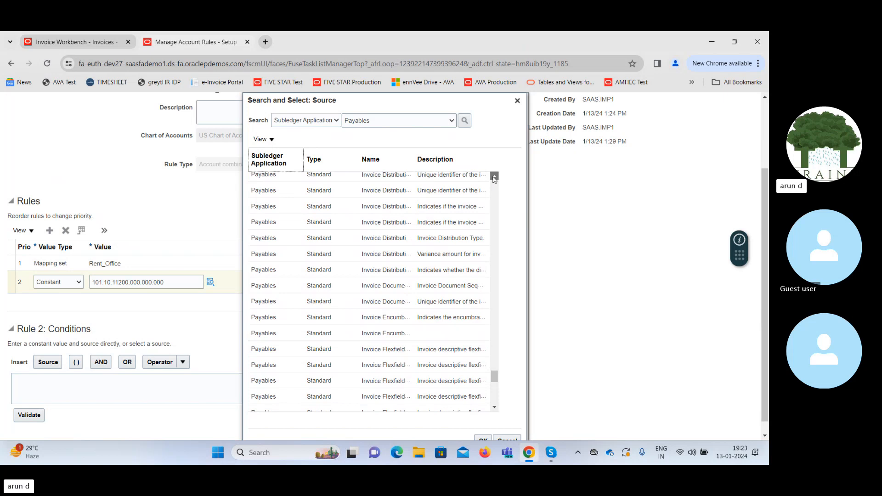
pyautogui.click(495, 178)
pyautogui.click(494, 178)
pyautogui.click(494, 178)
pyautogui.click(495, 178)
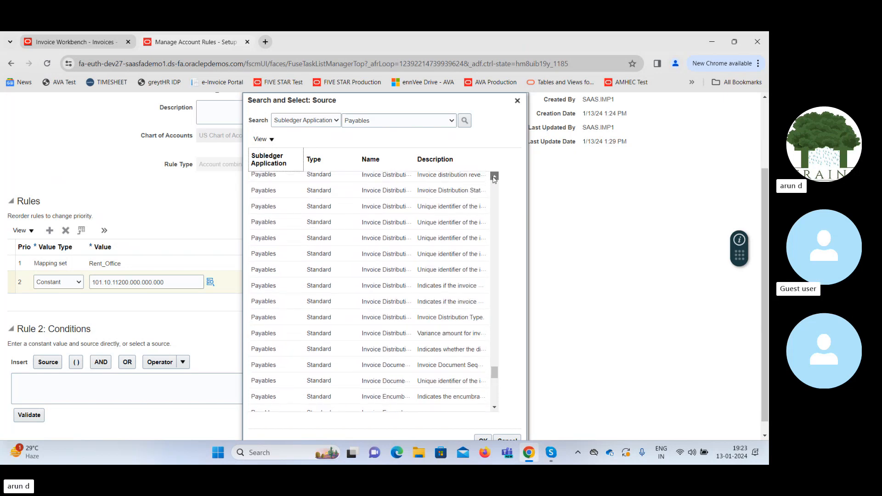
pyautogui.click(494, 178)
pyautogui.click(494, 177)
pyautogui.click(495, 178)
pyautogui.click(494, 178)
pyautogui.click(494, 178)
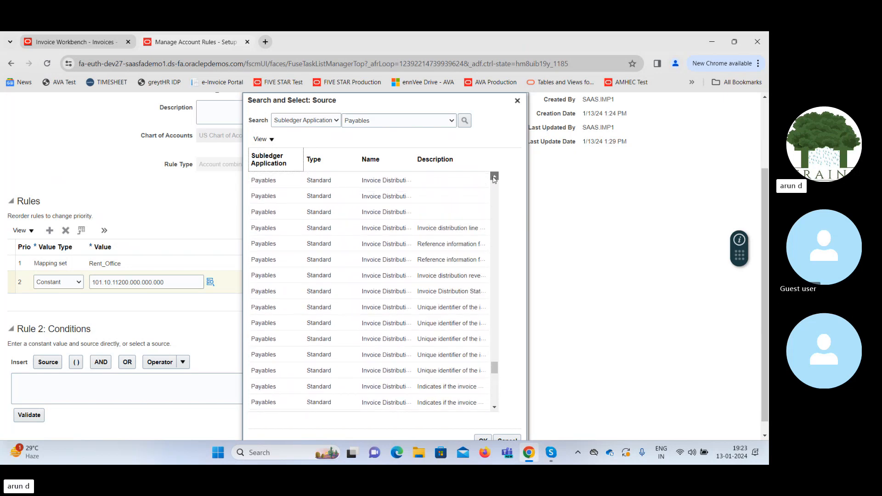
pyautogui.click(494, 178)
pyautogui.click(494, 177)
pyautogui.click(495, 178)
pyautogui.click(494, 178)
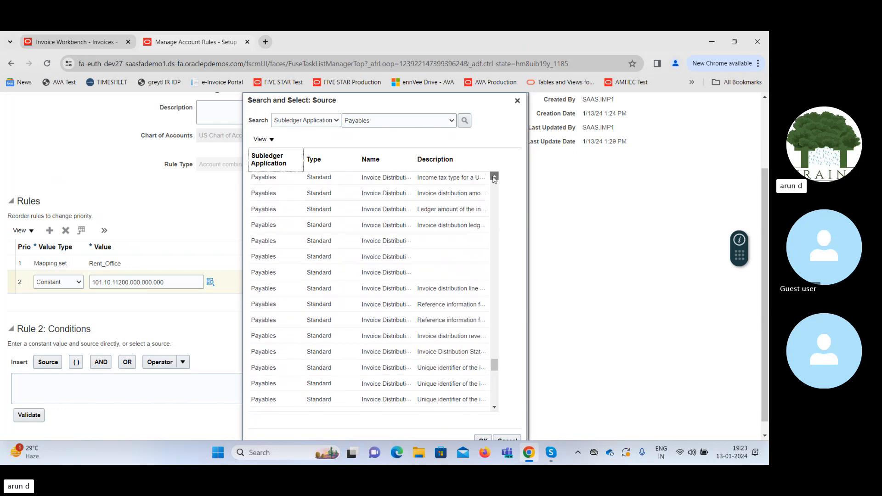
pyautogui.click(494, 178)
pyautogui.click(418, 245)
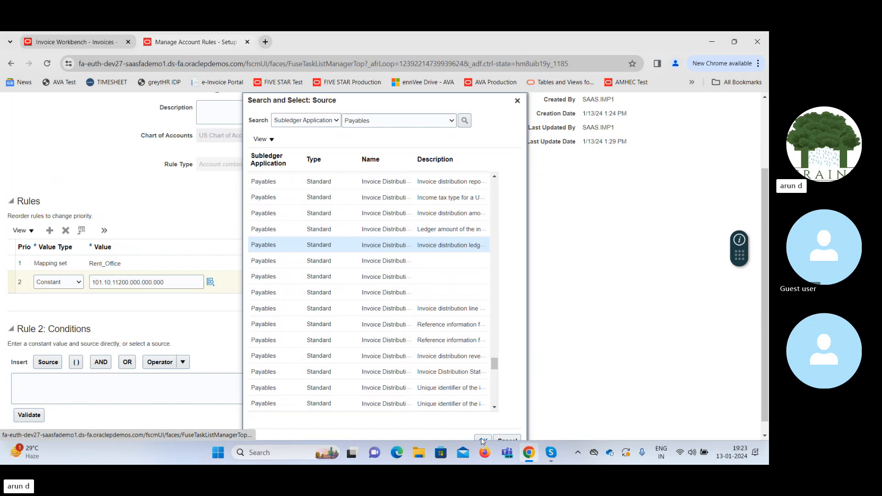
pyautogui.click(481, 439)
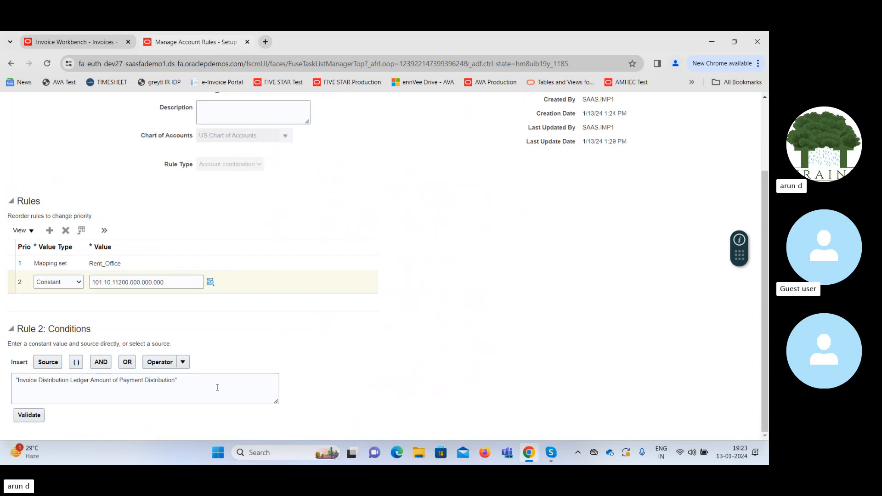
# - Complete the condition with the Equal To operator and the value '1000', and try to validate it
pyautogui.click(206, 382)
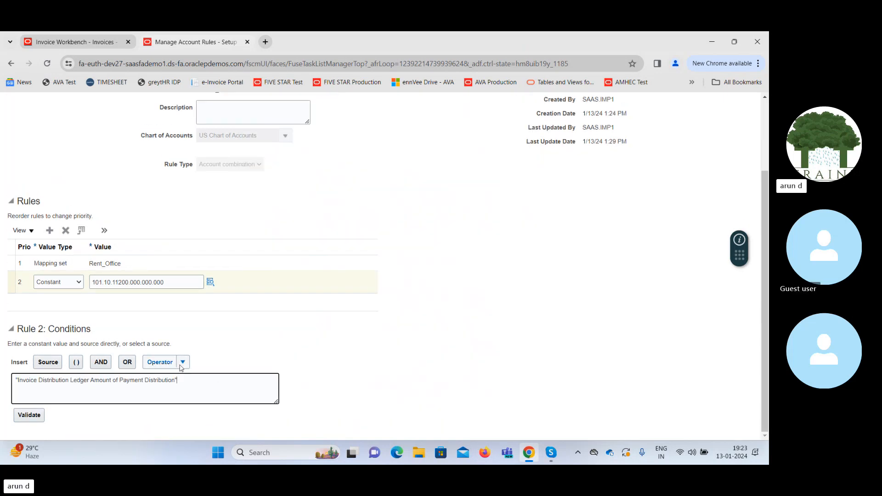
pyautogui.click(183, 363)
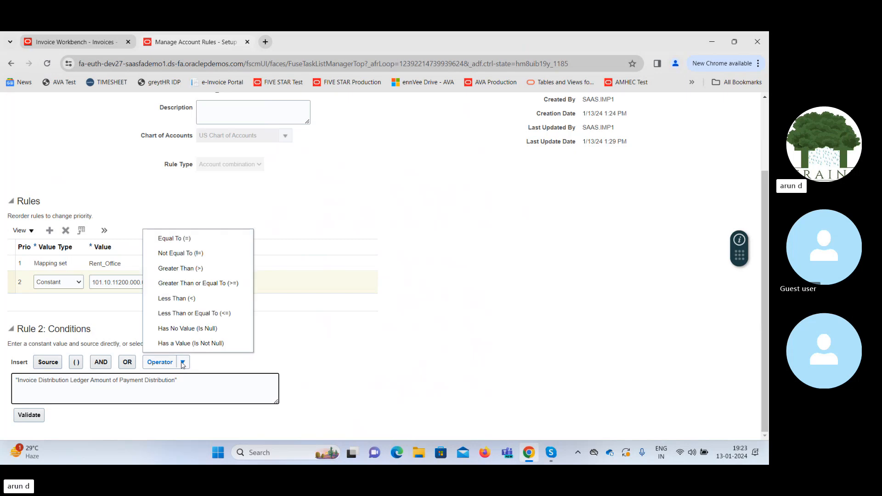
pyautogui.click(186, 238)
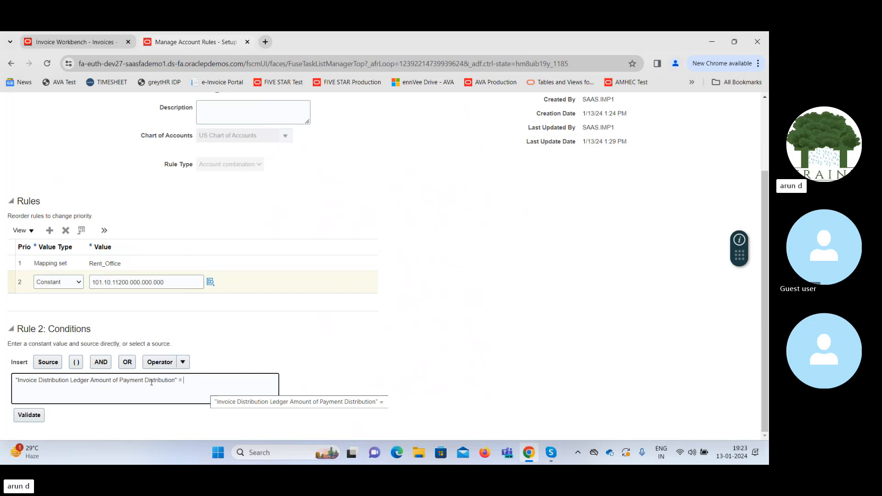
pyautogui.write("'1")
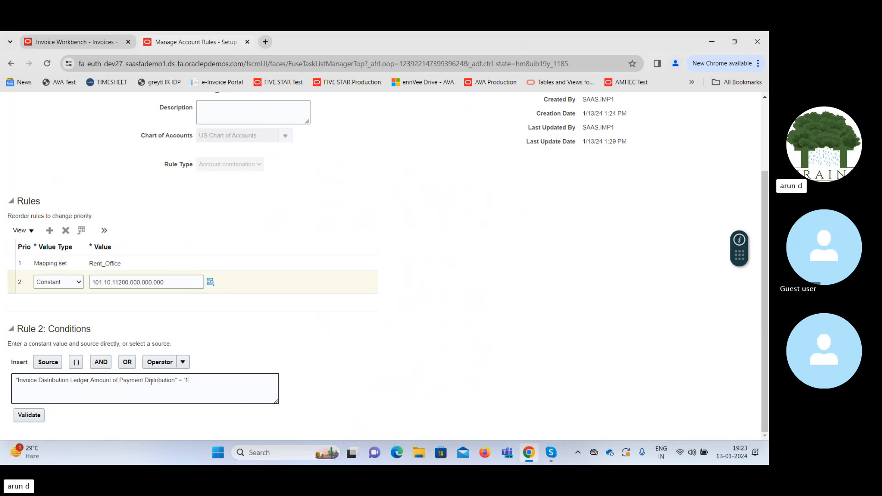
pyautogui.write('000')
pyautogui.click(29, 415)
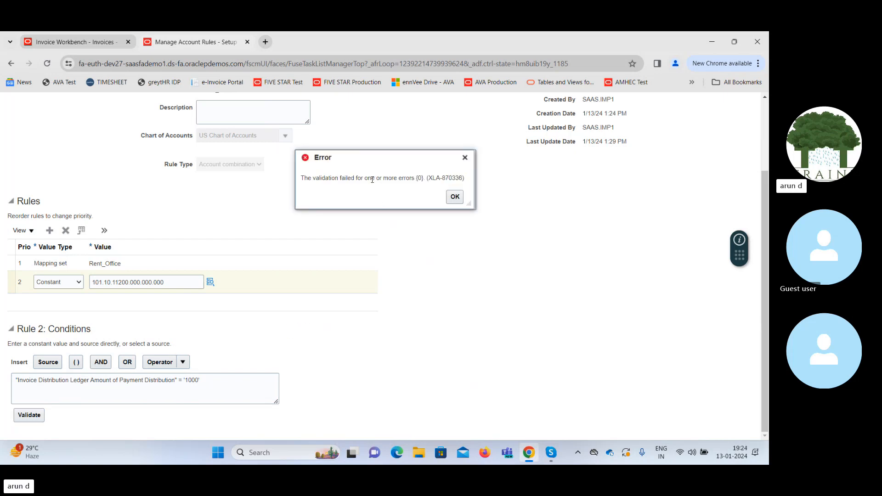
pyautogui.click(454, 197)
# - Clear the invoice distribution ledger amount condition from rule 2
pyautogui.click(204, 383)
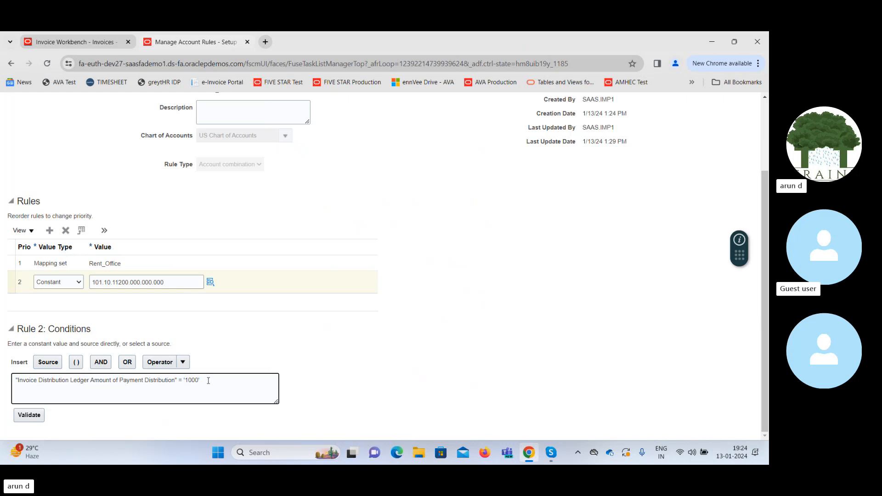
pyautogui.hotkey('ctrl', 'a')
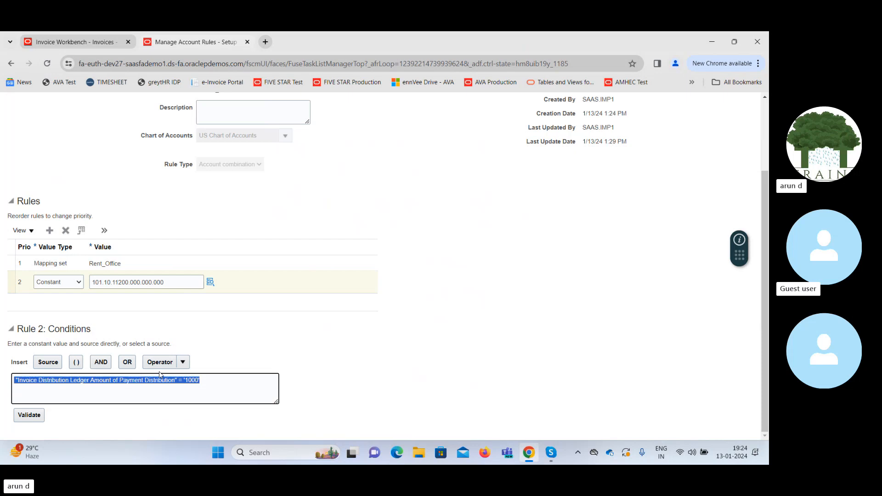
pyautogui.press('Delete')
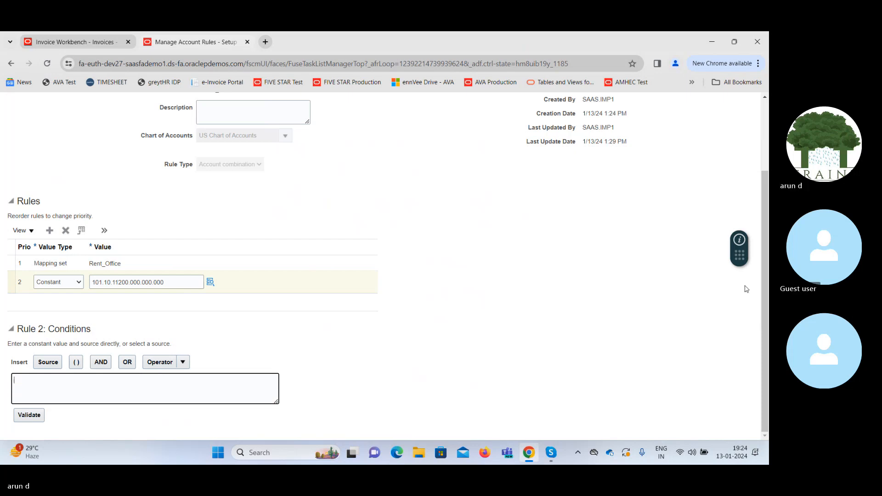
# - Leave the RENT_OFFICE account rule without saving its changes, and return to the Invoices work area
pyautogui.moveTo(763, 282); pyautogui.dragTo(763, 195)
pyautogui.click(732, 131)
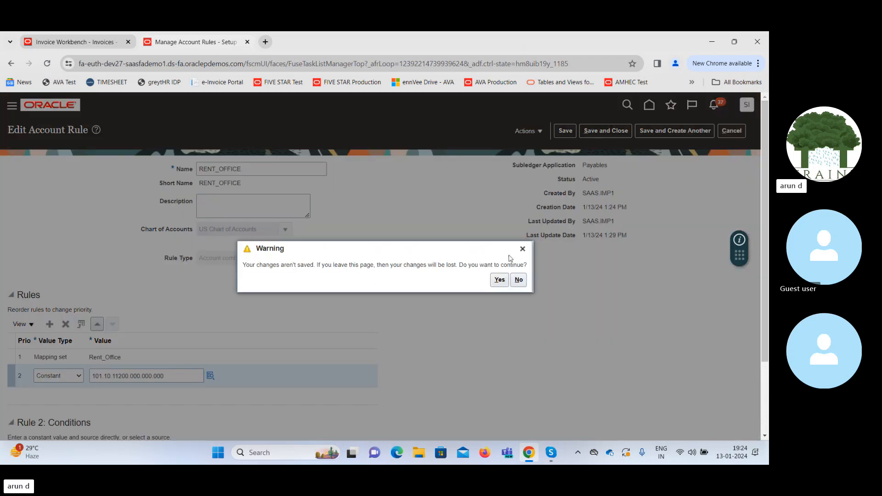
pyautogui.click(497, 281)
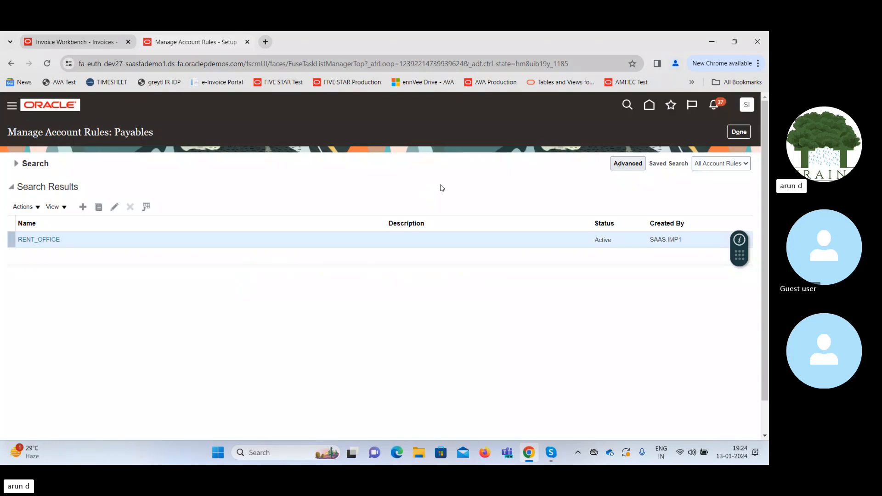
pyautogui.click(740, 132)
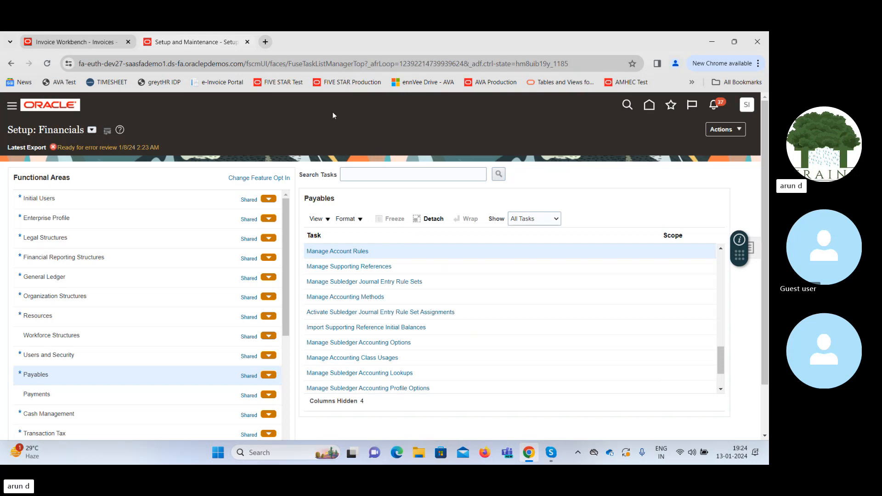
pyautogui.click(68, 44)
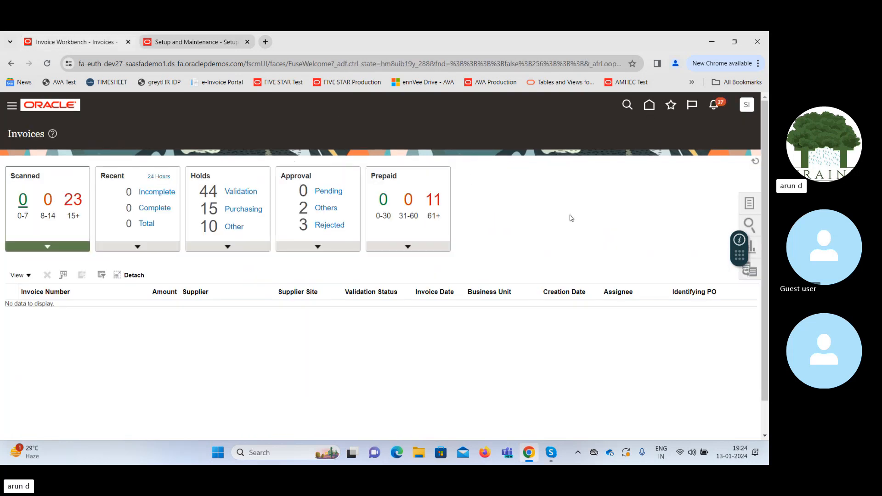
# - Start a new invoice for US1 Business Unit with Advanced Corp as the supplier
pyautogui.click(749, 206)
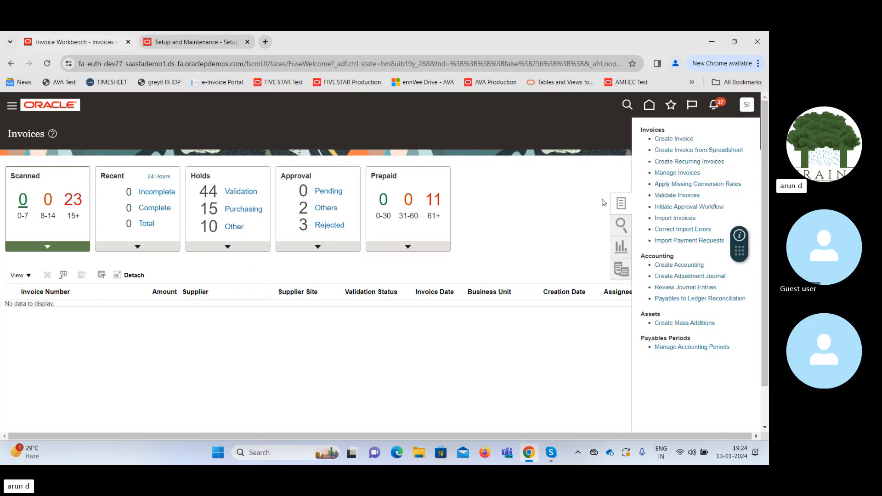
pyautogui.click(672, 139)
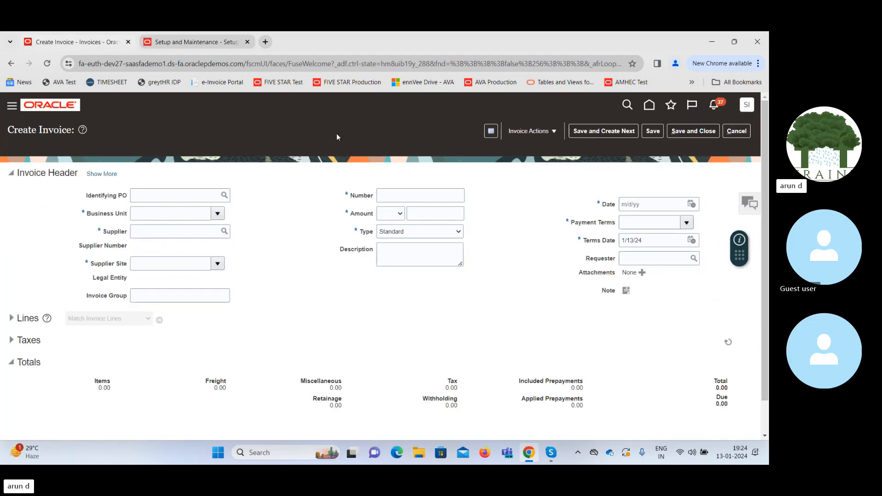
pyautogui.click(217, 216)
pyautogui.click(172, 246)
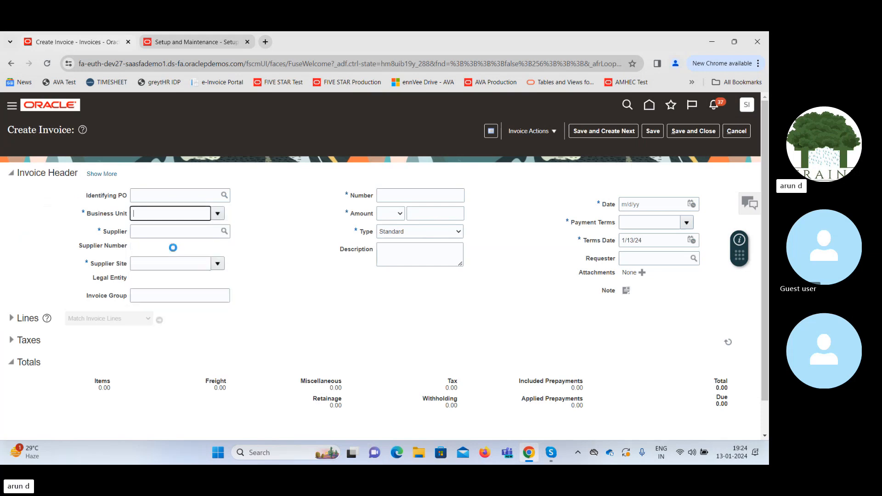
pyautogui.click(152, 232)
pyautogui.write('adv')
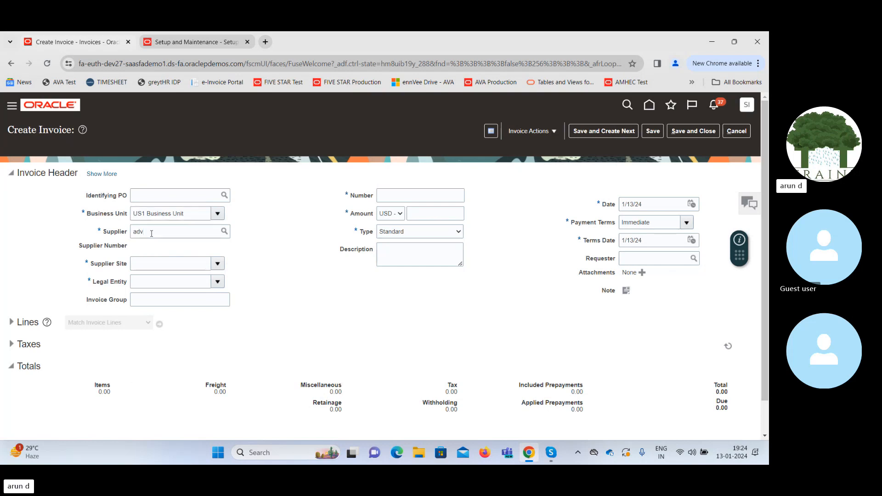
pyautogui.press('Tab')
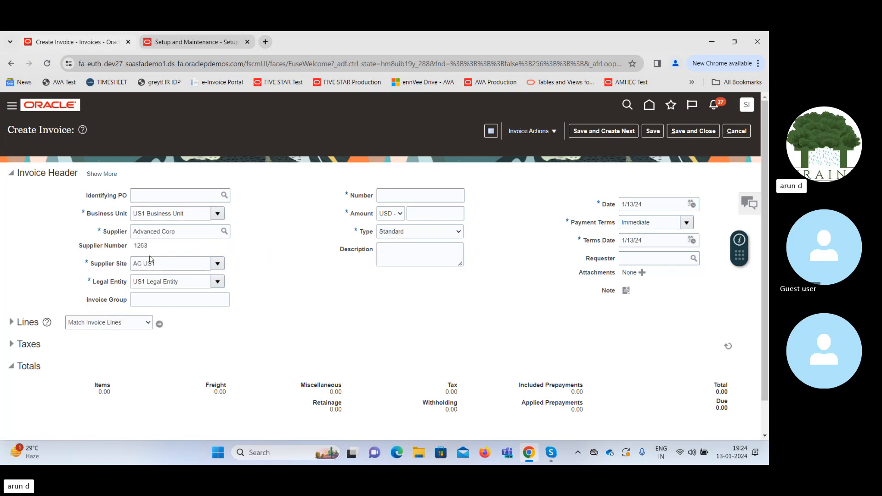
# - Give the invoice the number 1263 and an amount of 1000 USD
pyautogui.click(408, 199)
pyautogui.write('1263')
pyautogui.press('Tab')
pyautogui.write('100')
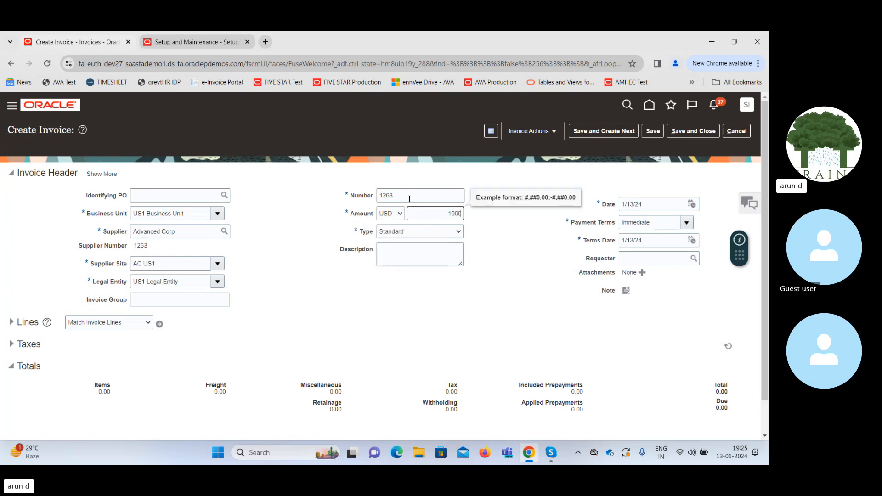
pyautogui.press('Tab')
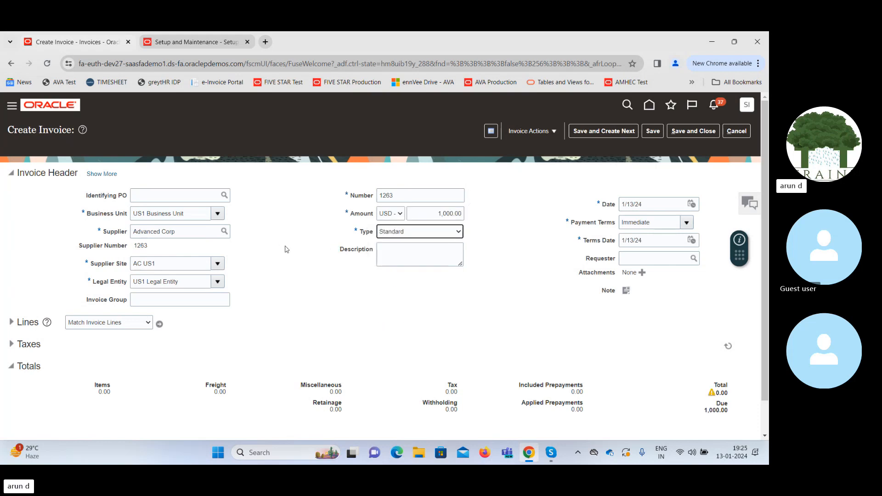
# - Enter an amount of 1000 on invoice line 1 and try to derive its account
pyautogui.click(11, 324)
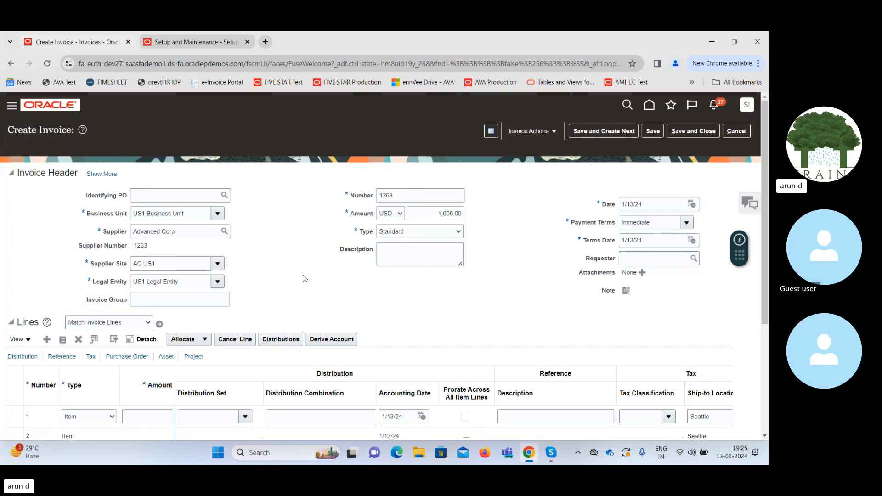
pyautogui.scroll(-3, 317, 245)
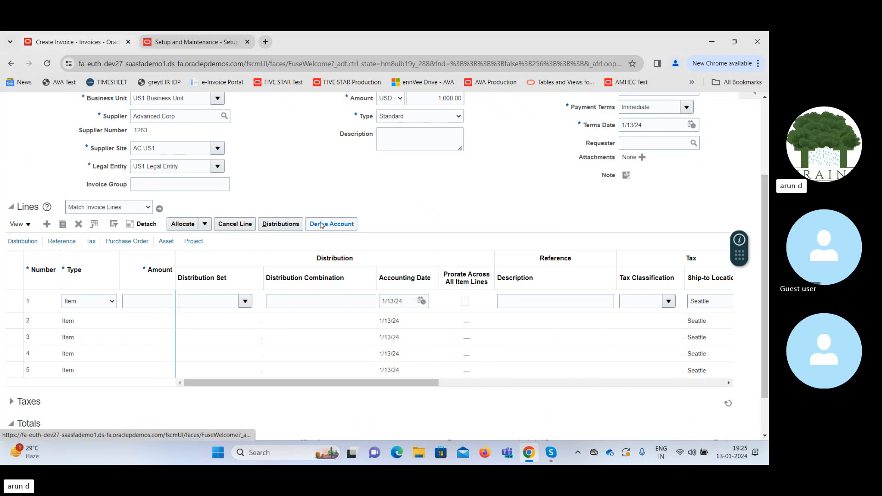
pyautogui.click(142, 305)
pyautogui.write('1000')
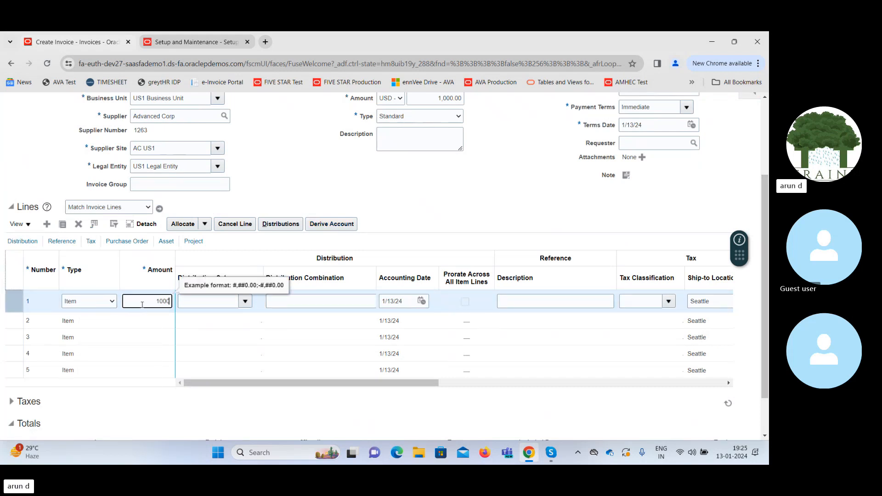
pyautogui.press('Tab')
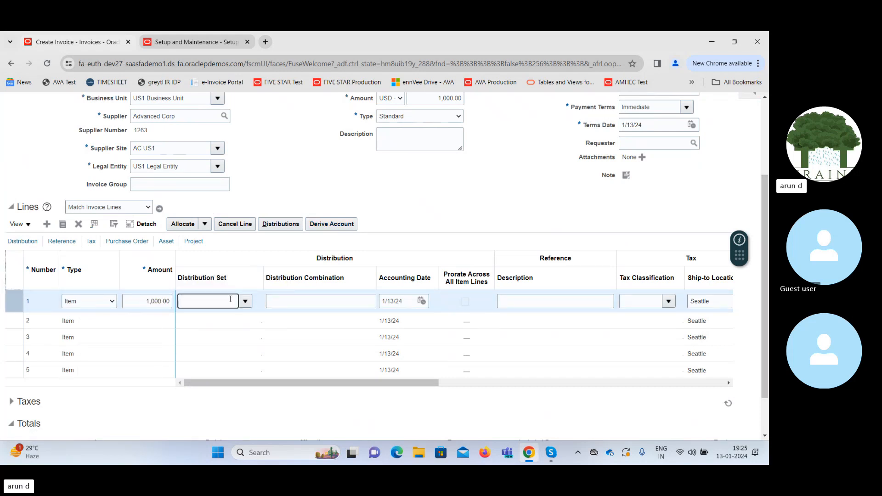
pyautogui.click(333, 225)
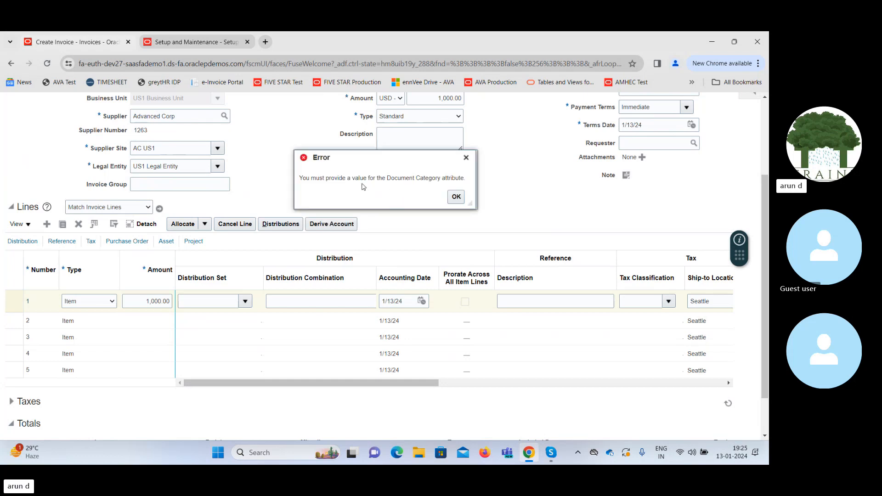
pyautogui.click(450, 196)
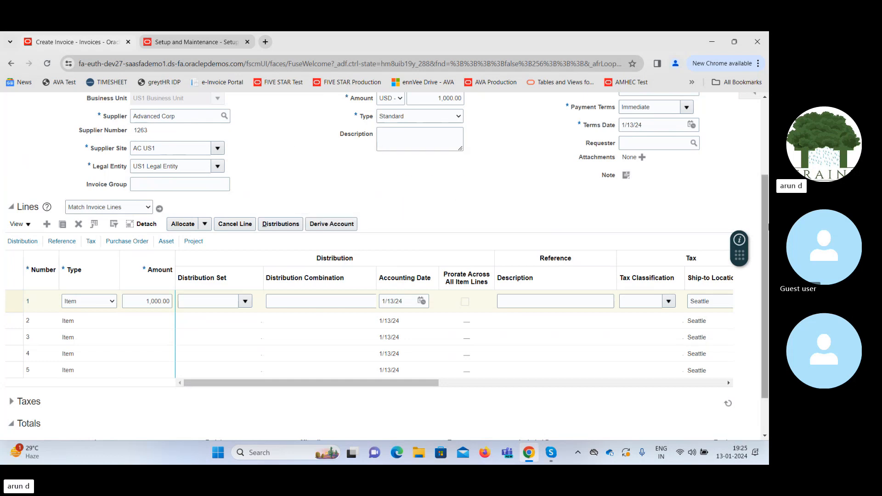
# - Look for a document category in the invoice header's accounting details, and cancel the invoice
pyautogui.scroll(3, 727, 379)
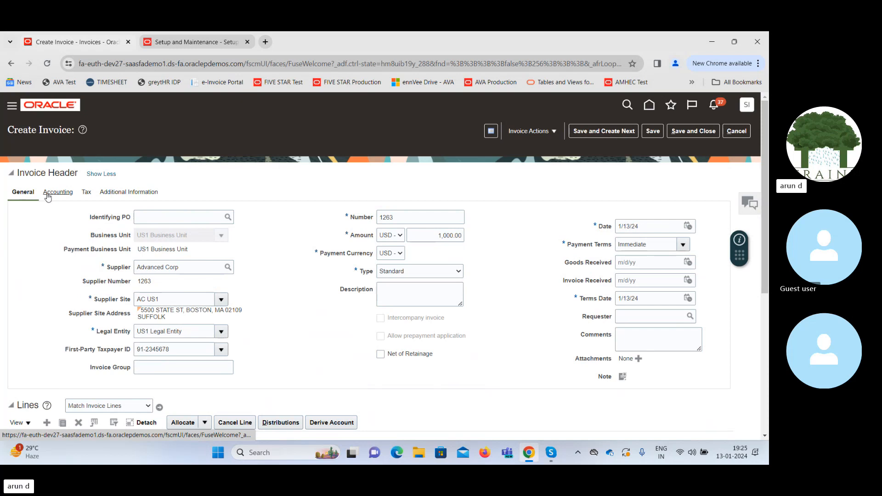
pyautogui.click(48, 193)
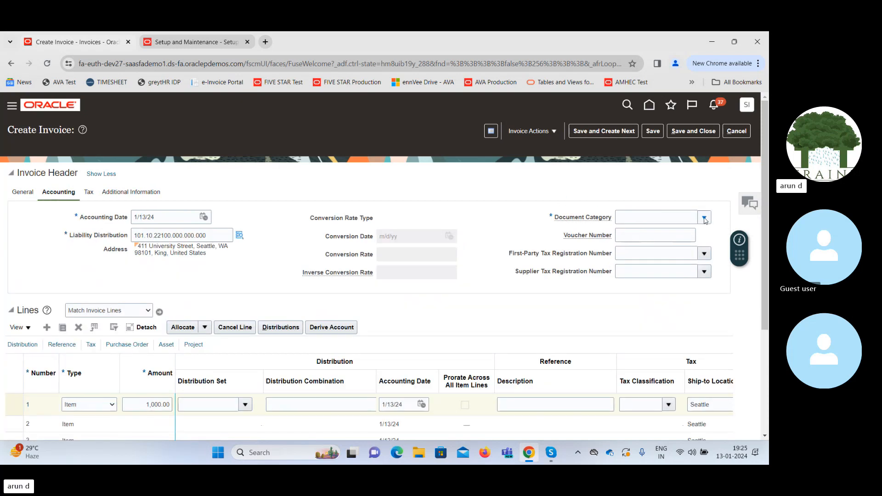
pyautogui.click(704, 218)
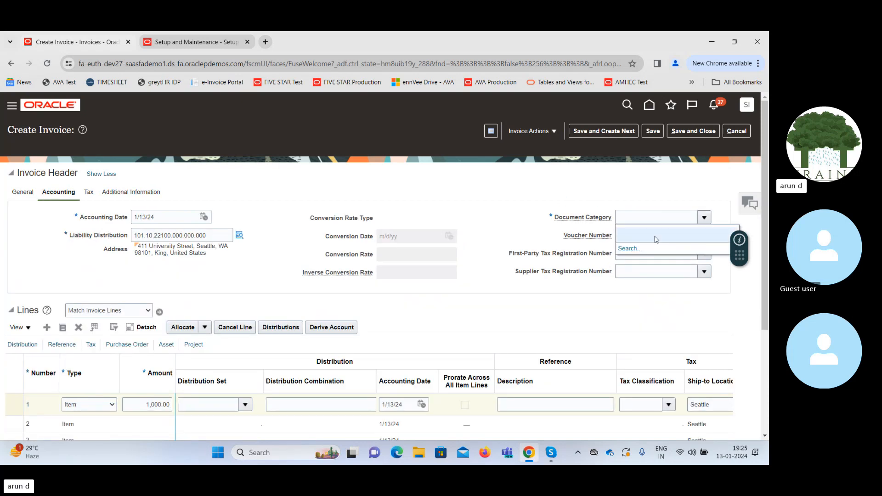
pyautogui.click(629, 250)
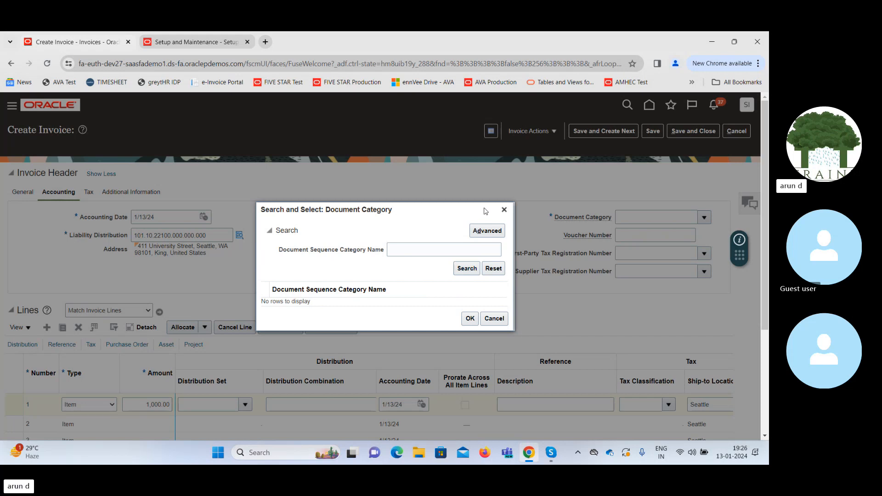
pyautogui.click(503, 210)
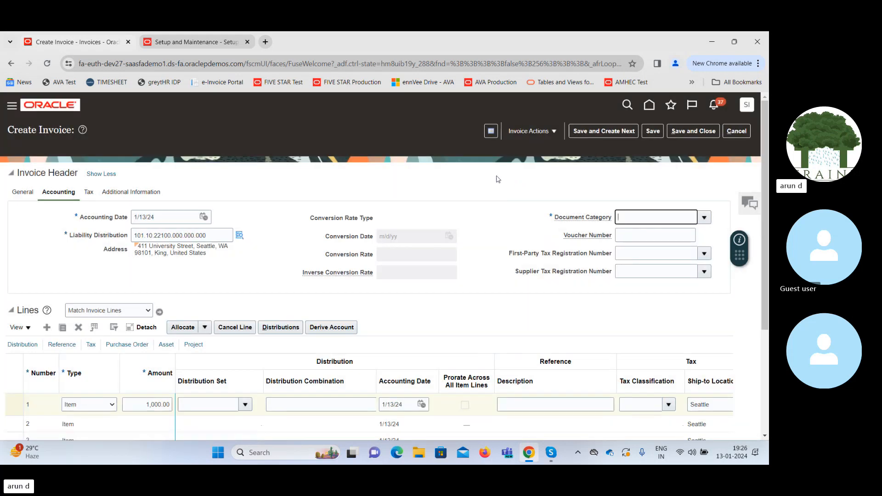
pyautogui.click(735, 134)
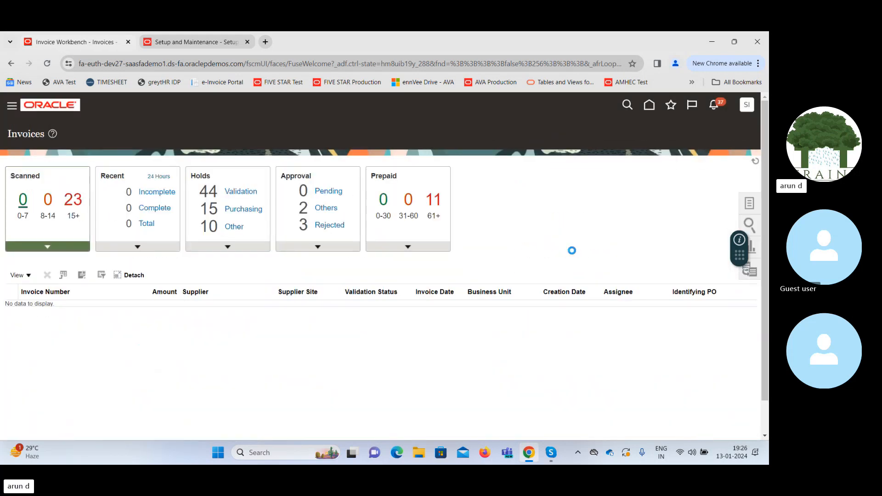
# - Create another invoice, choosing US1 Business Unit and the supplier Advanced Corp
pyautogui.click(749, 203)
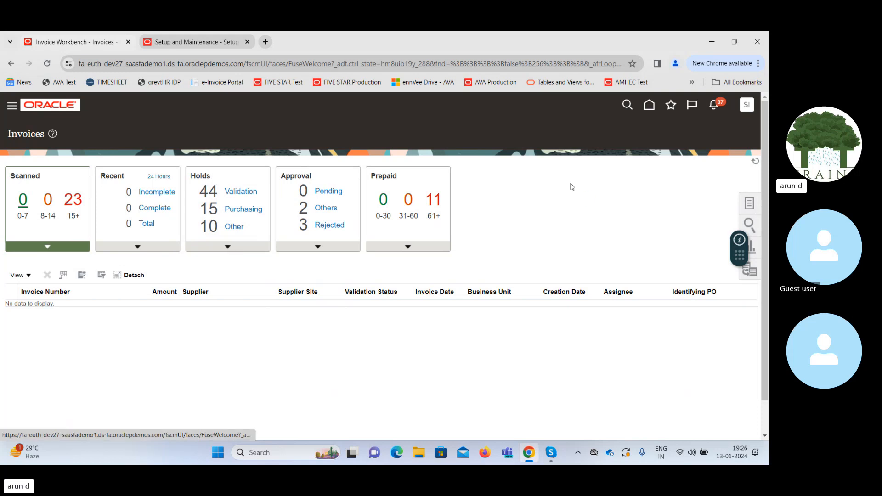
pyautogui.click(667, 140)
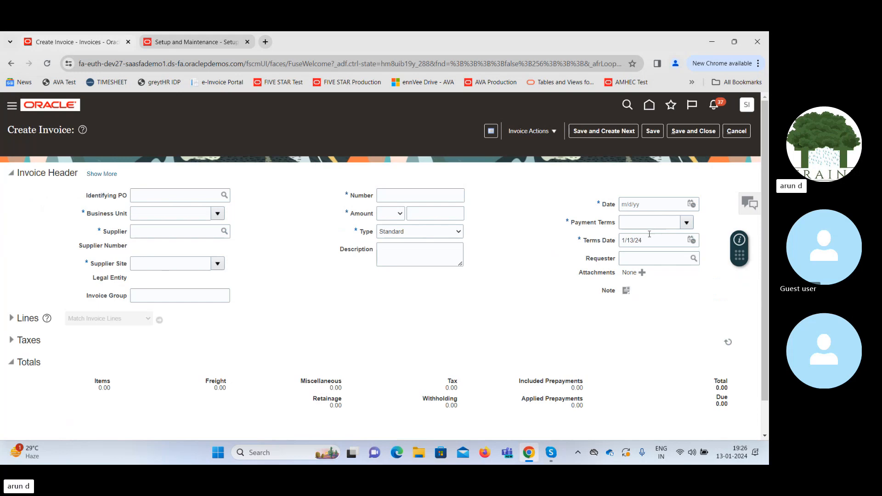
pyautogui.click(218, 213)
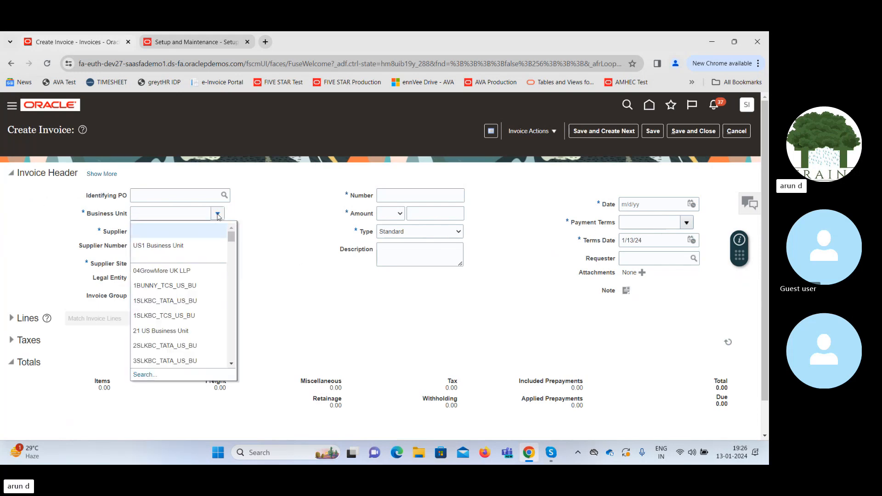
pyautogui.click(184, 245)
pyautogui.click(174, 232)
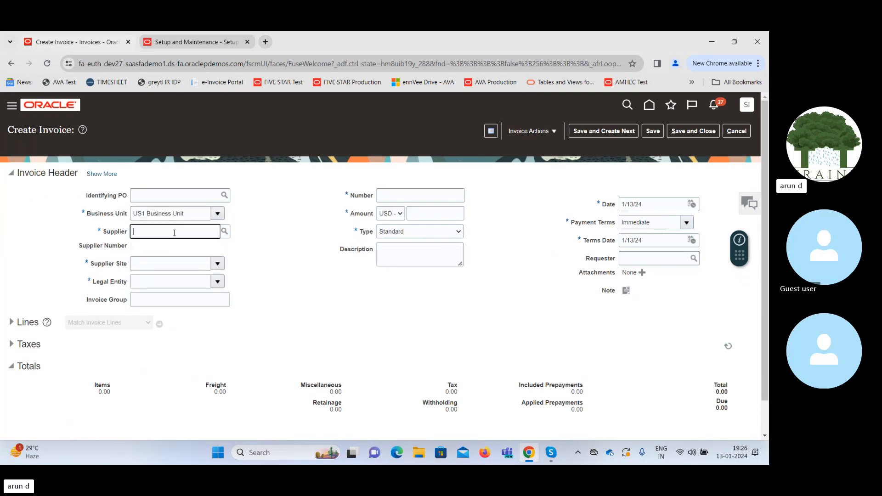
pyautogui.write('adv')
pyautogui.press('Tab')
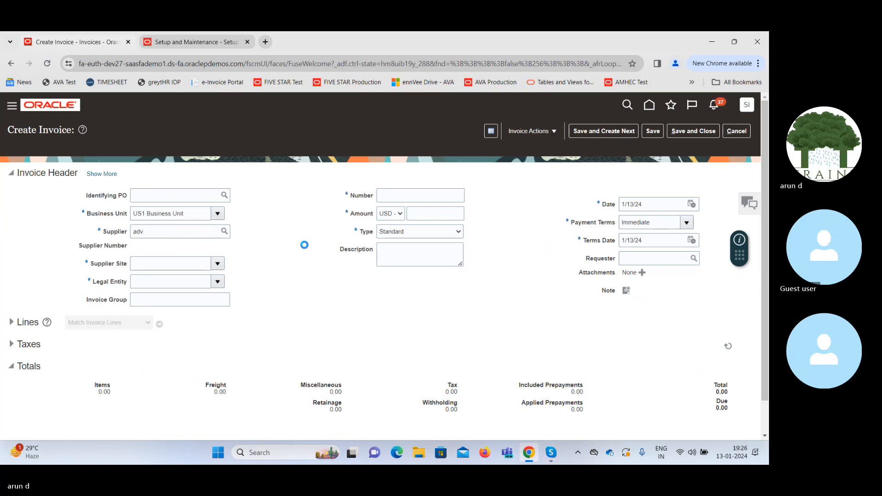
# - Set the invoice number to 56 and the invoice amount to 1000 USD
pyautogui.click(408, 197)
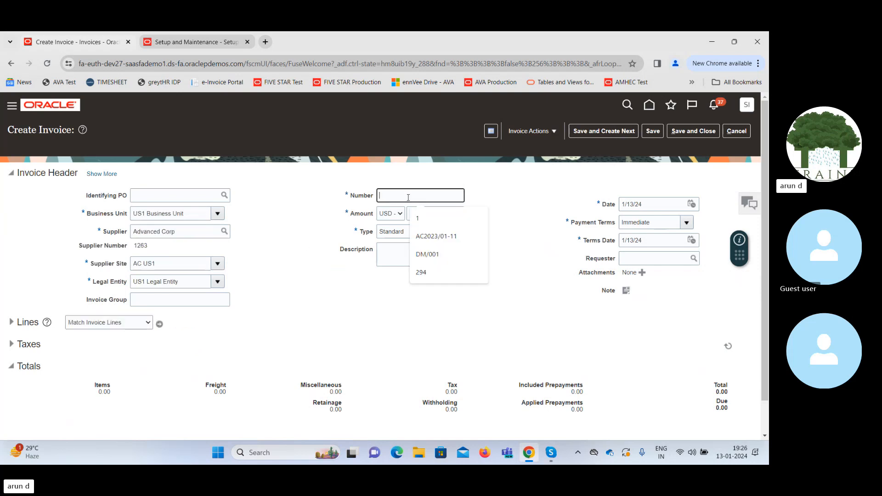
pyautogui.write('56')
pyautogui.press('Tab')
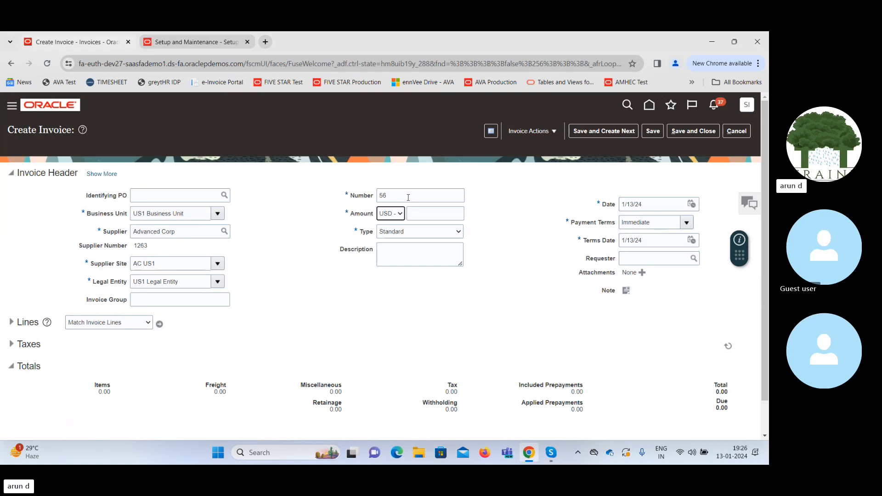
pyautogui.press('Tab')
pyautogui.write('1000')
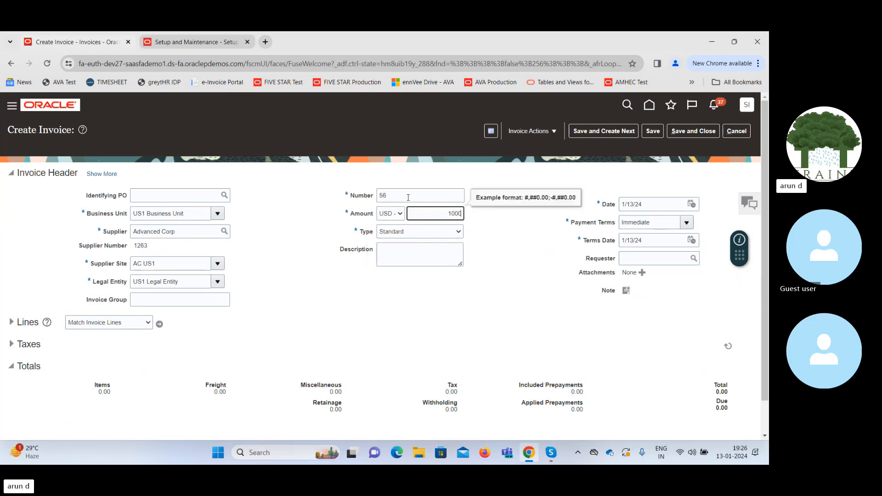
pyautogui.press('Tab')
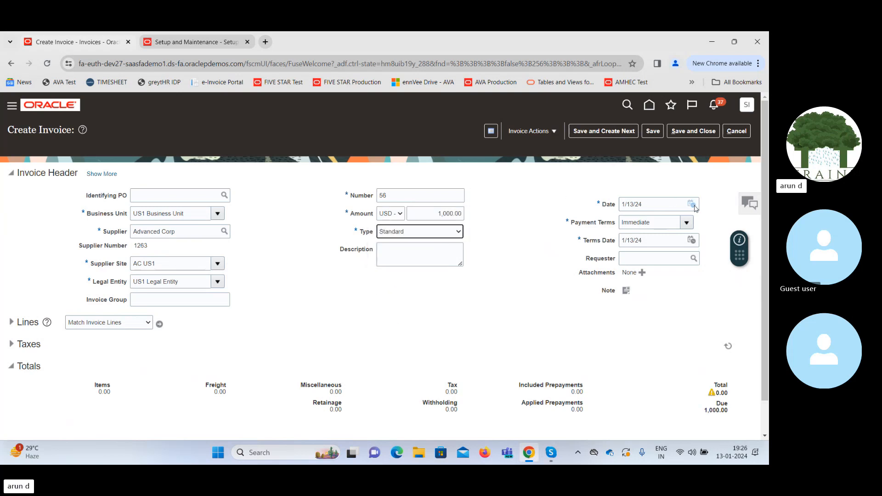
# - Change the invoice date to 12/20/23
pyautogui.click(694, 206)
pyautogui.click(607, 225)
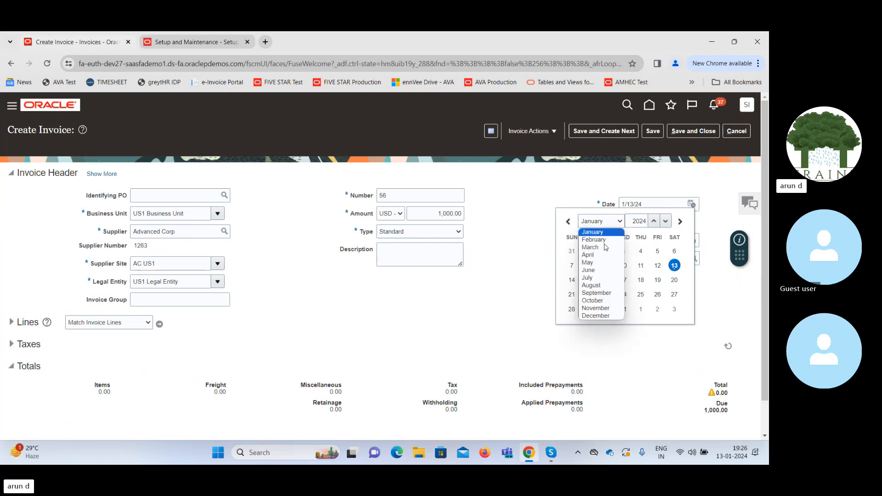
pyautogui.click(595, 316)
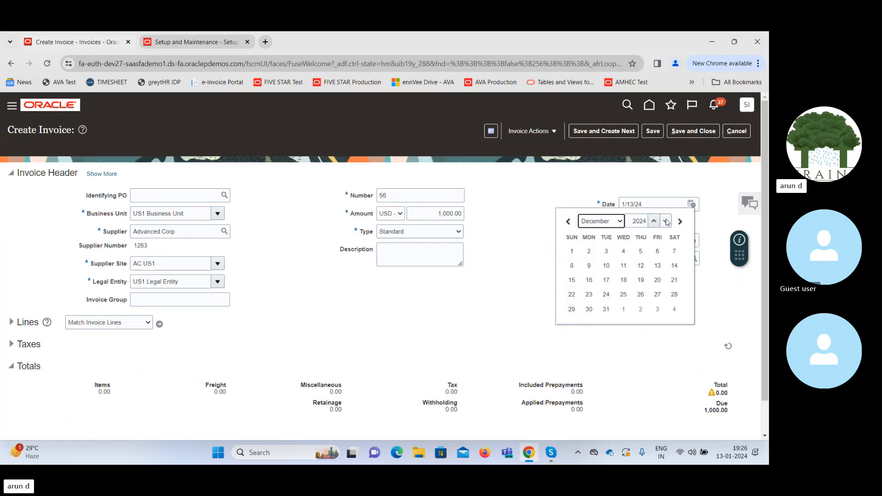
pyautogui.click(666, 223)
pyautogui.click(623, 296)
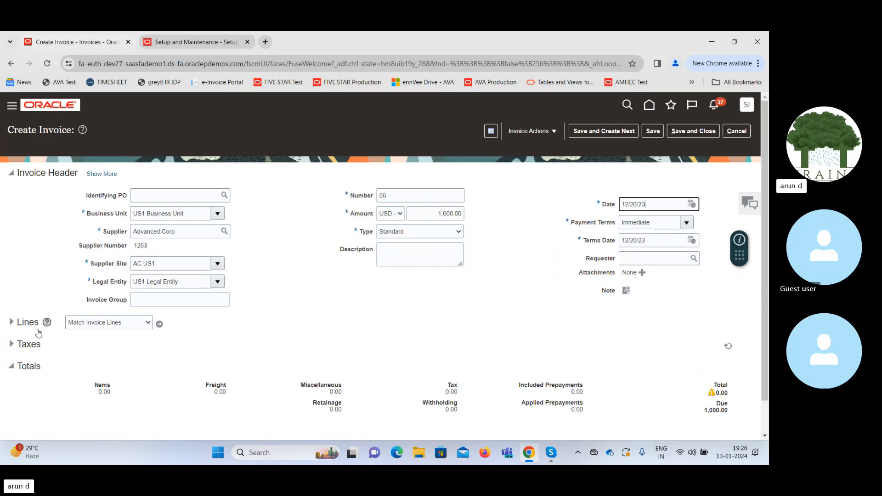
# - Enter 1,000 as the amount of invoice line 1 and try to derive the line's account
pyautogui.click(12, 322)
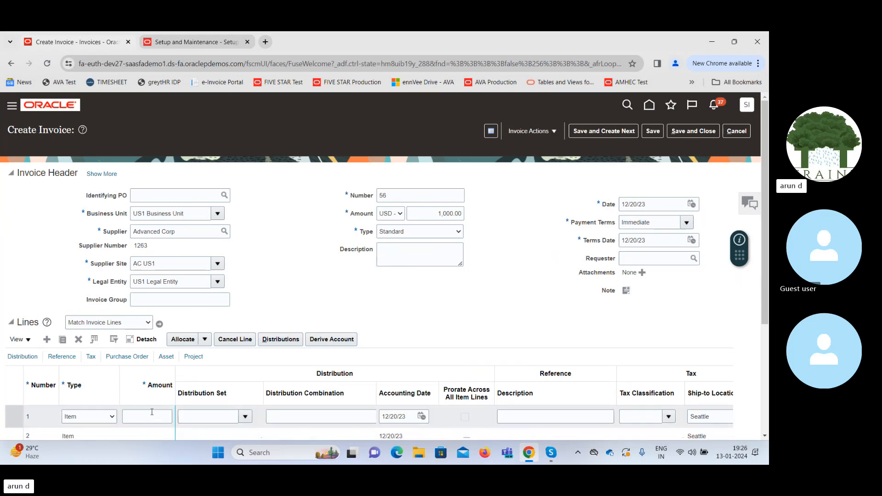
pyautogui.click(152, 413)
pyautogui.write('1000')
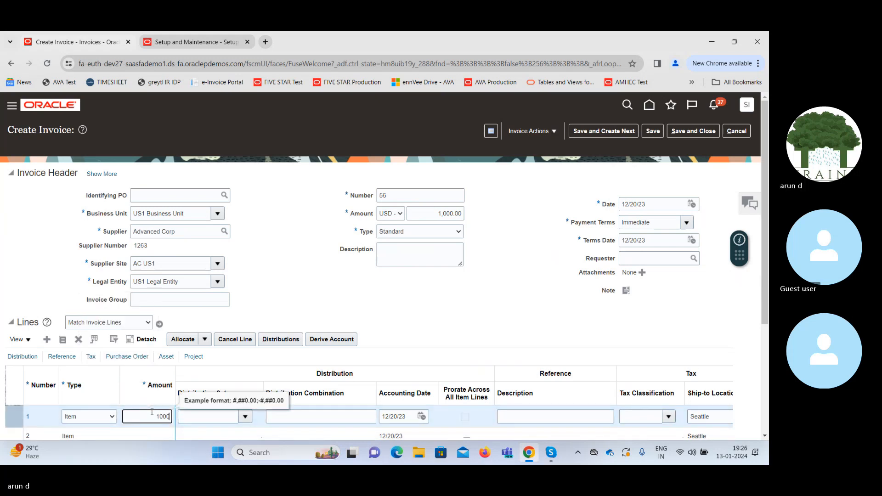
pyautogui.press('Tab')
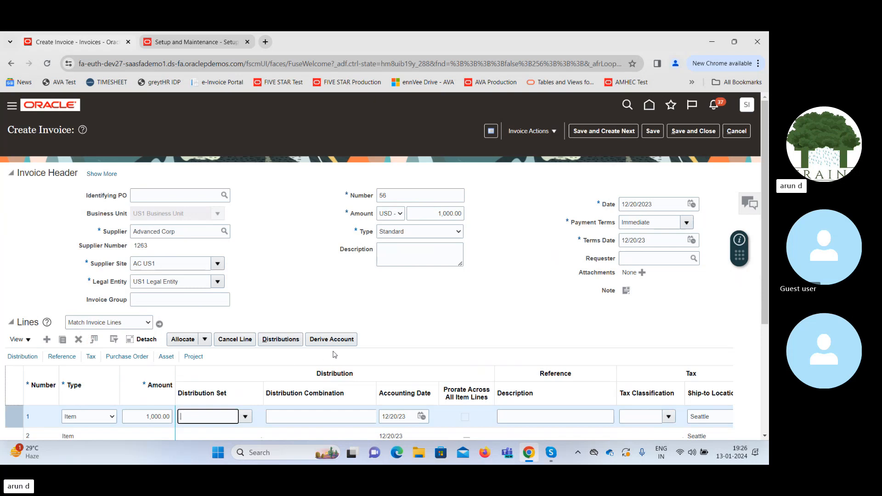
pyautogui.click(336, 343)
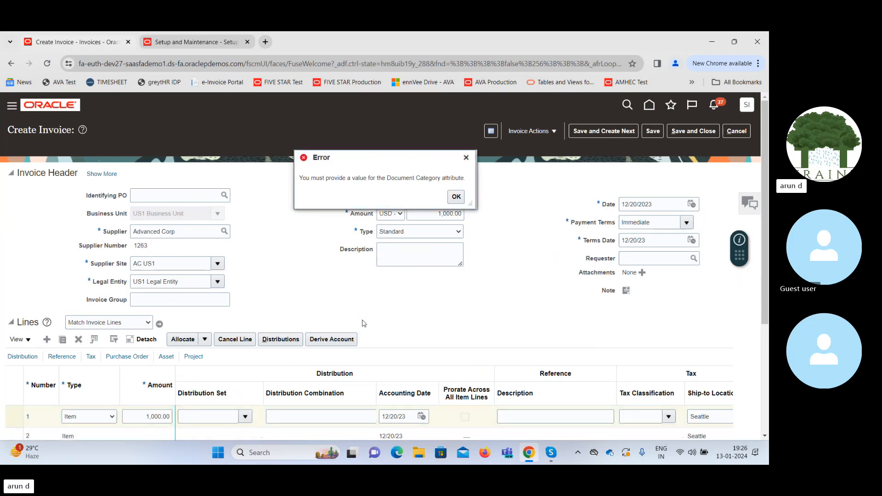
pyautogui.click(456, 197)
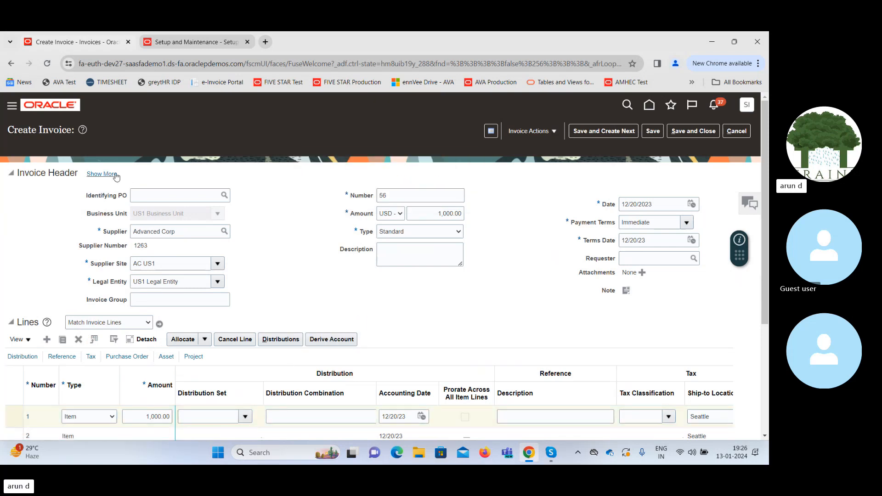
# - In the Financials setup, open the General Ledger task Specify Ledger Options for the US Primary Ledger
pyautogui.click(216, 42)
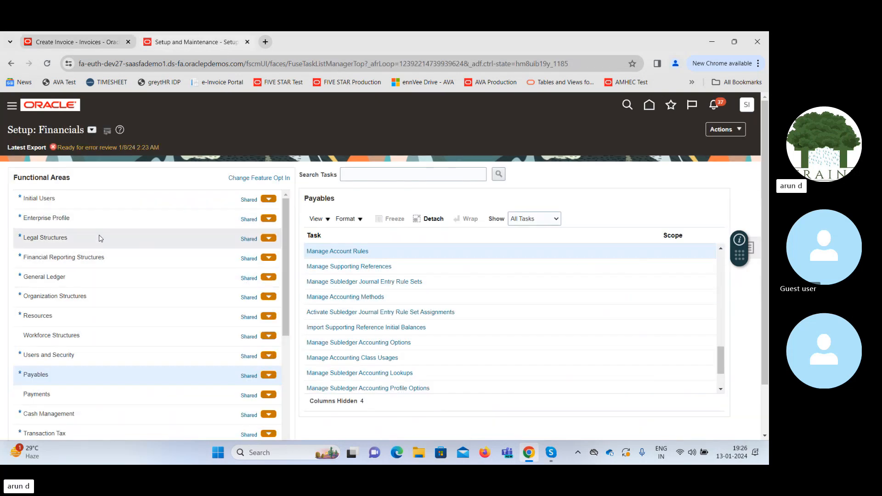
pyautogui.click(103, 279)
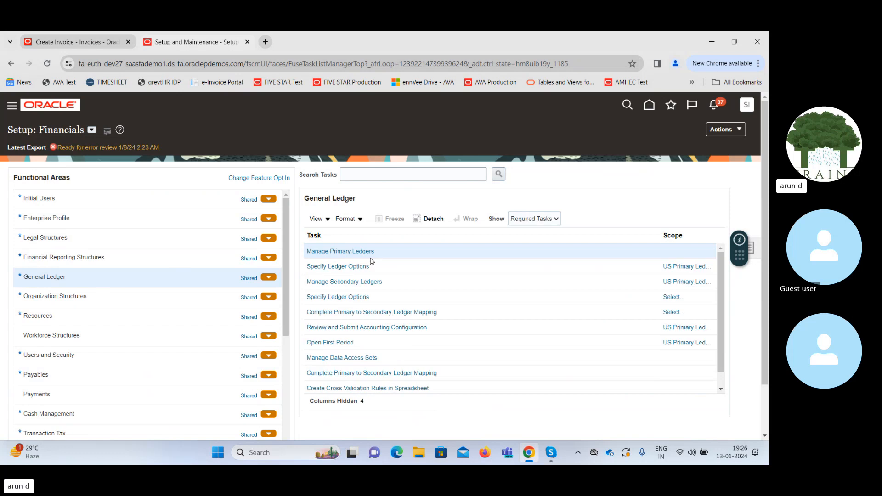
pyautogui.click(344, 267)
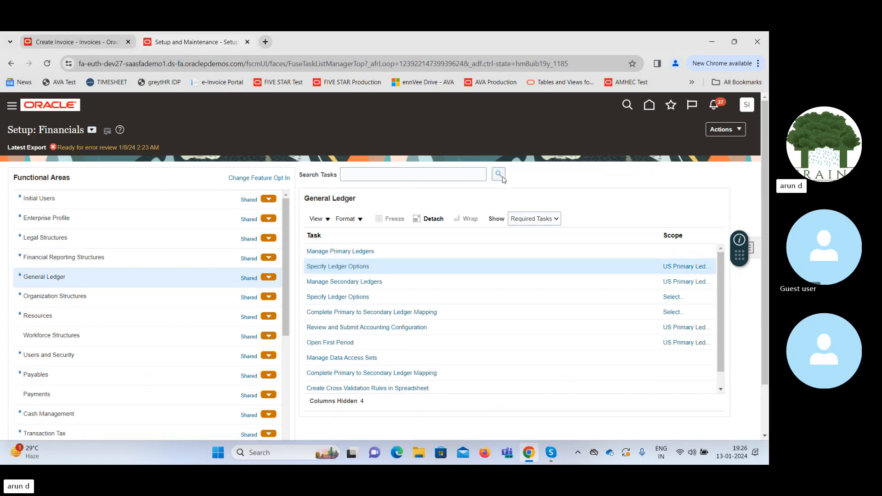
pyautogui.click(335, 267)
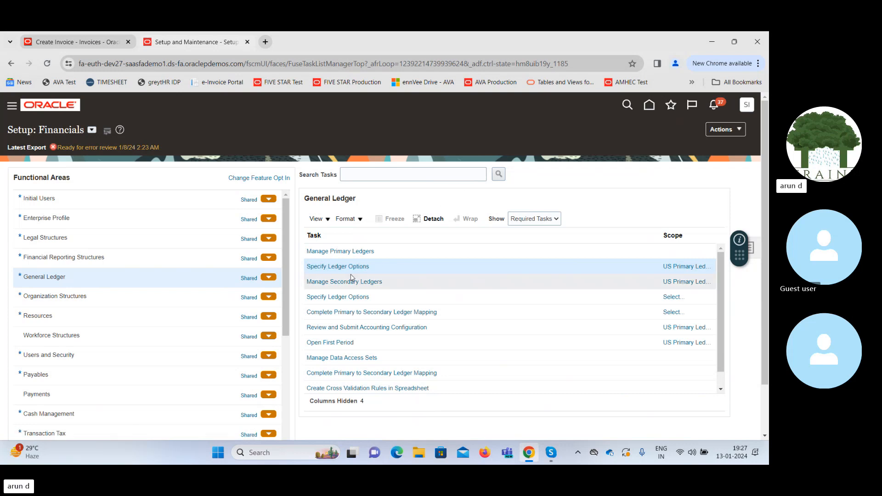
pyautogui.click(90, 298)
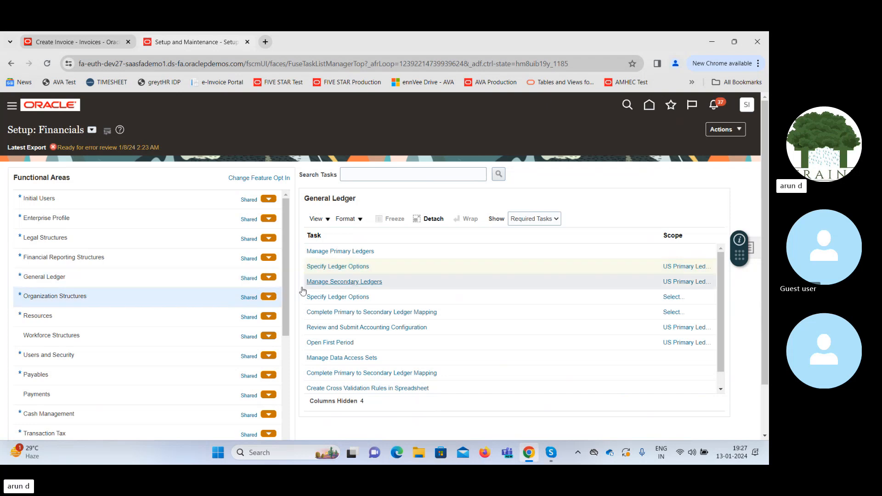
pyautogui.click(117, 281)
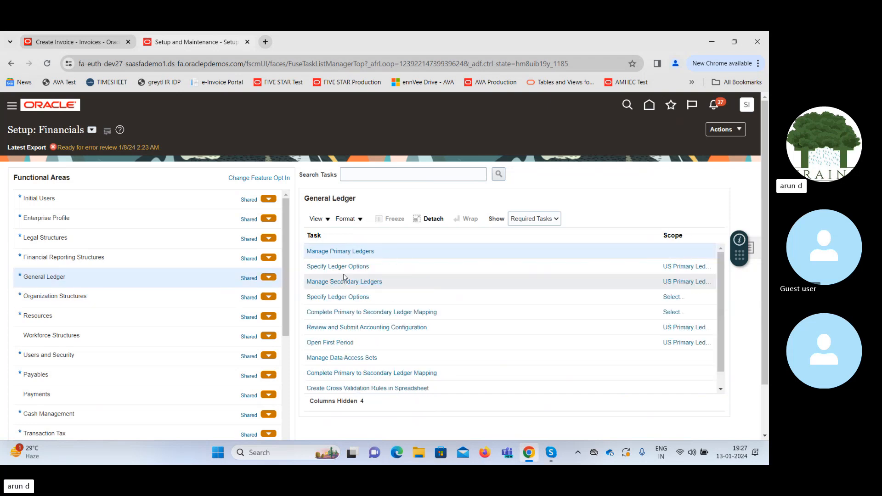
pyautogui.click(345, 267)
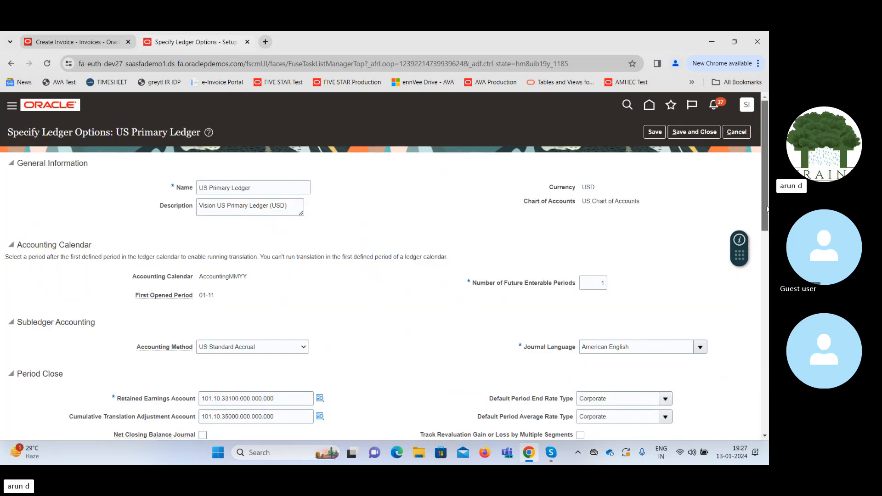
# - Turn off Enforce Document Sequencing for both Payables and Receivables, and save and close the ledger options
pyautogui.scroll(-7, 381, 266)
pyautogui.scroll(-5, 571, 439)
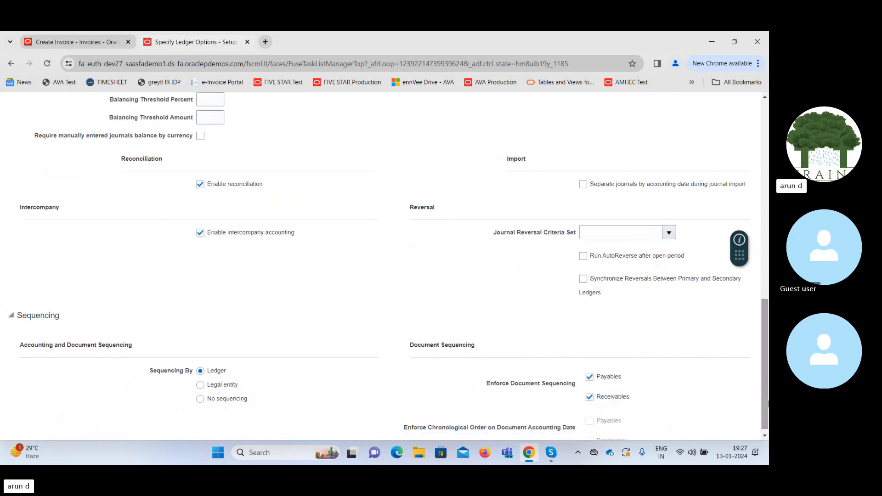
pyautogui.click(590, 379)
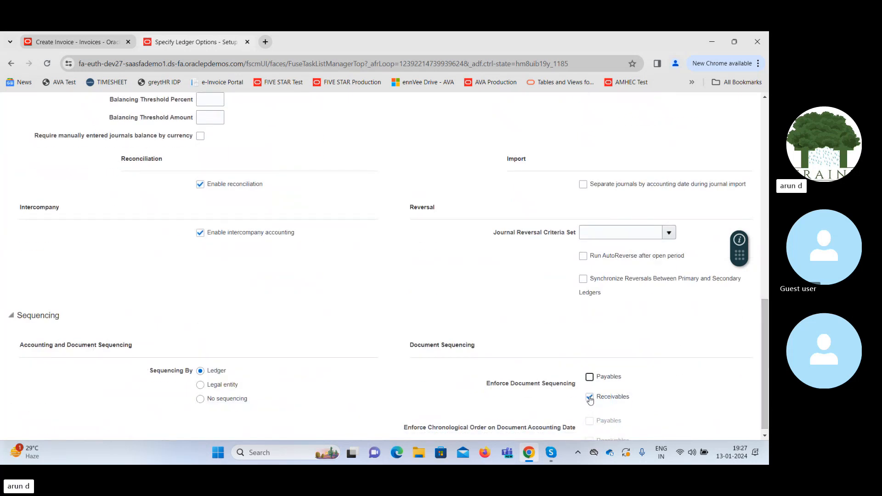
pyautogui.click(590, 398)
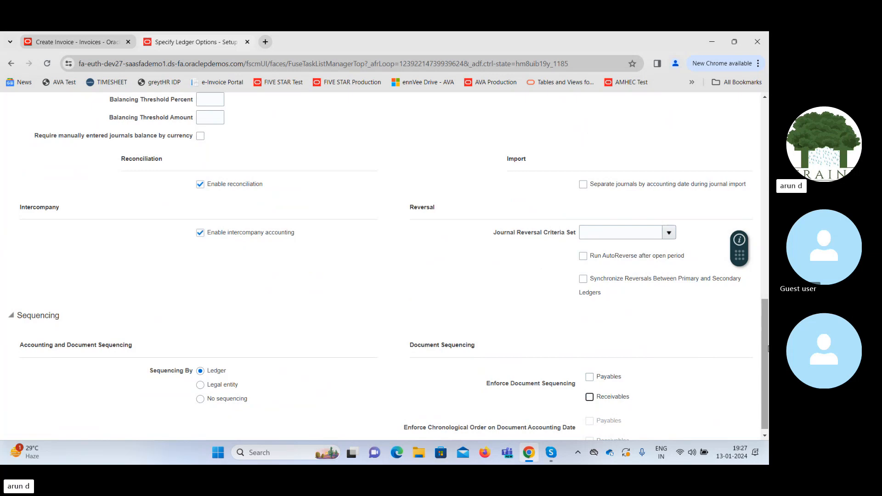
pyautogui.moveTo(765, 349); pyautogui.dragTo(766, 150)
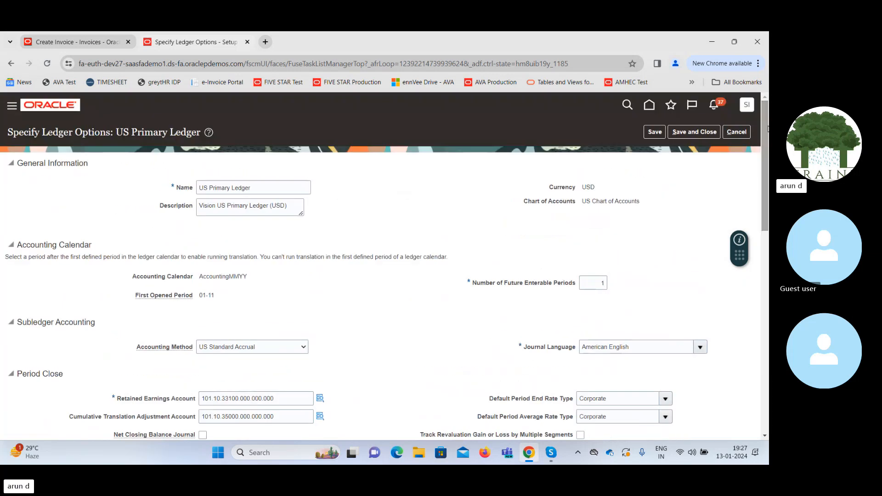
pyautogui.click(694, 132)
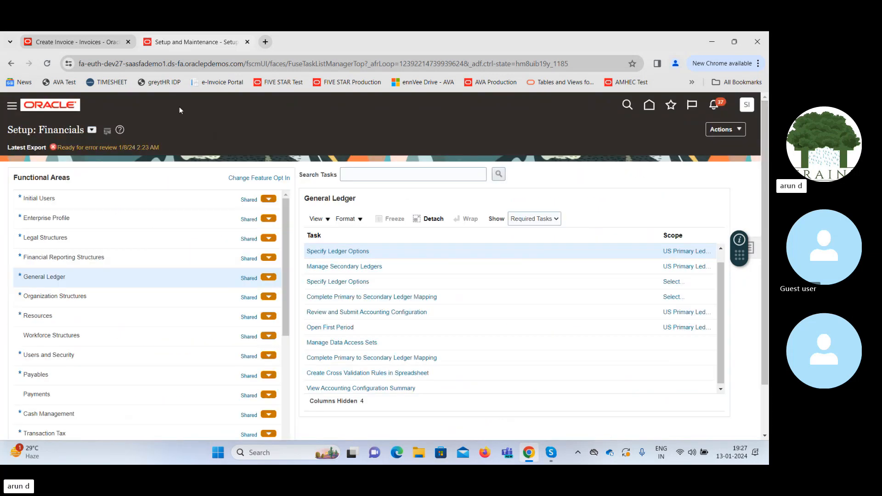
# - Return to the open invoice, try to save it and look for a document category, and cancel the invoice
pyautogui.click(84, 37)
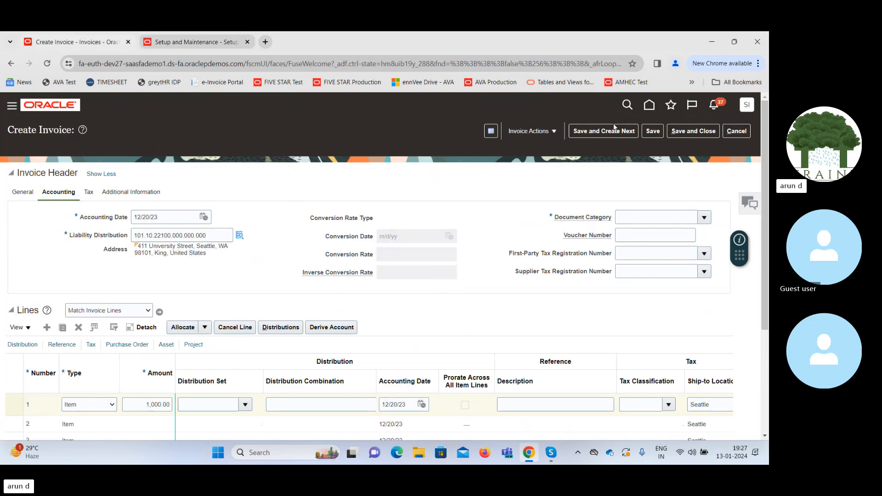
pyautogui.click(653, 133)
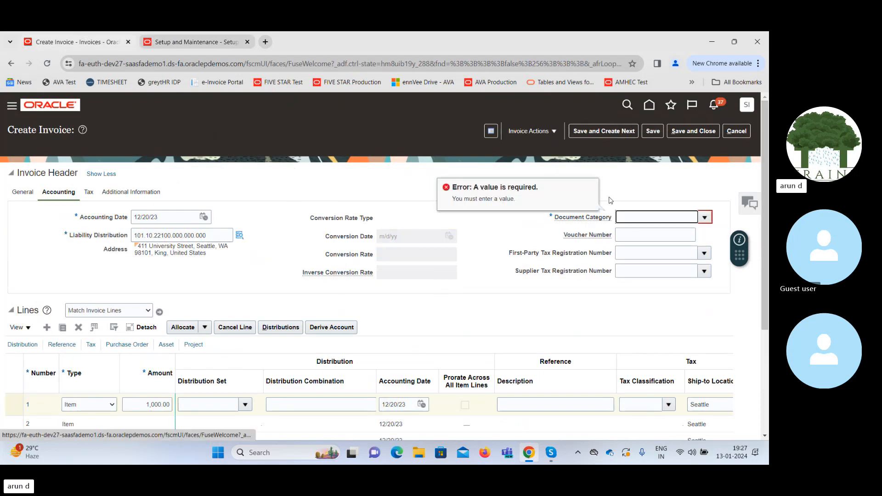
pyautogui.click(705, 218)
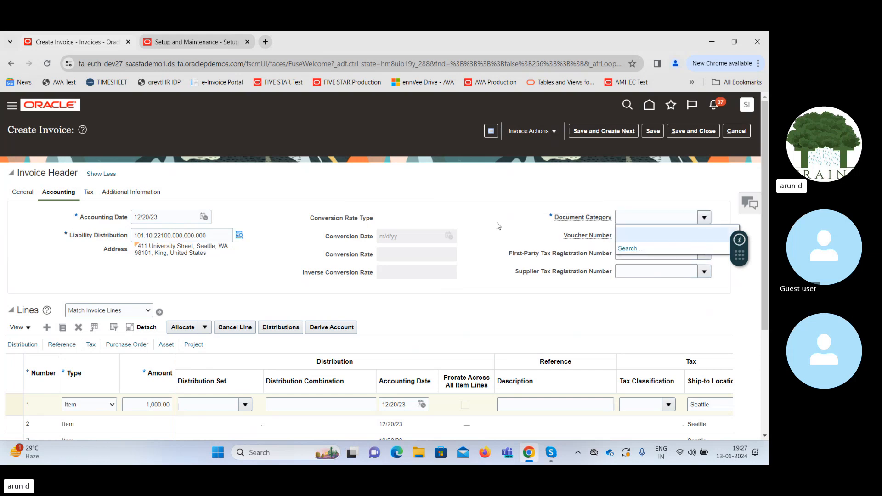
pyautogui.click(498, 230)
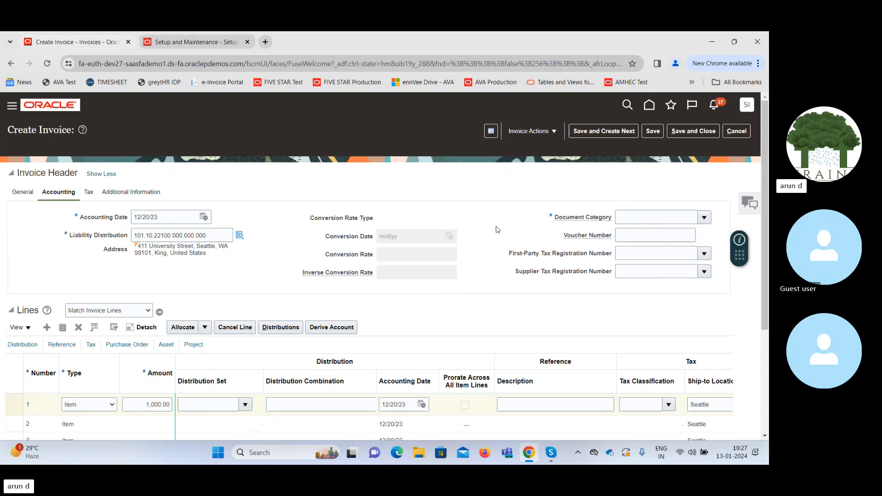
pyautogui.click(652, 132)
pyautogui.click(737, 131)
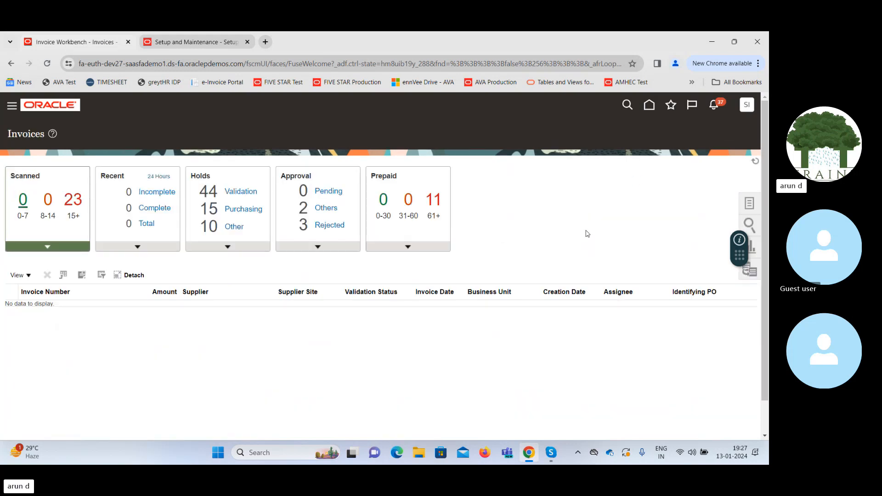
# - Create a fresh invoice for US1 Business Unit with Advanced Corp as the supplier
pyautogui.click(750, 202)
pyautogui.click(678, 136)
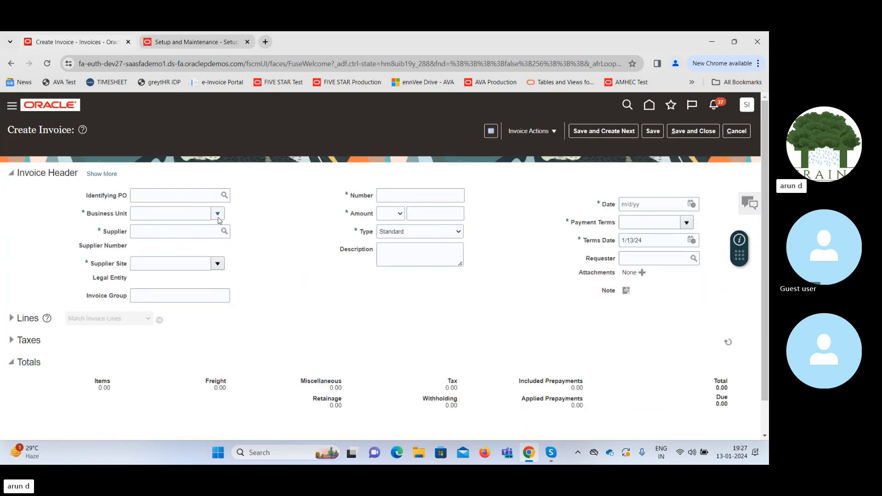
pyautogui.click(217, 214)
pyautogui.click(188, 244)
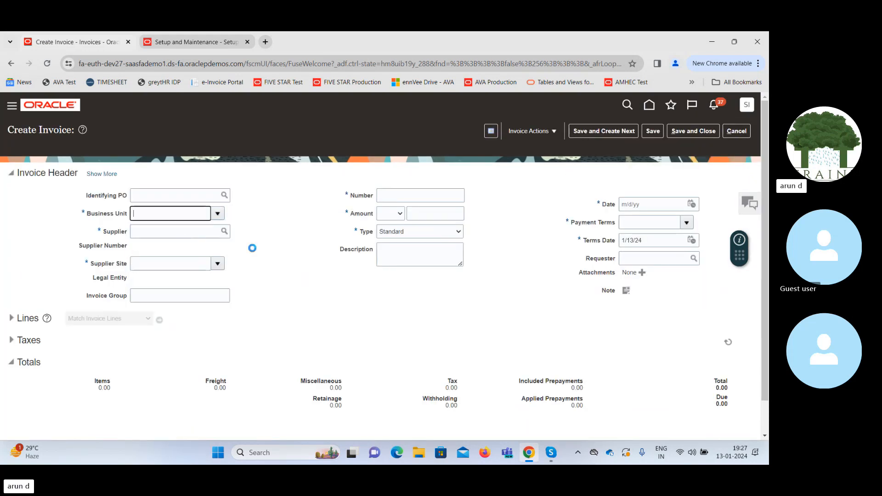
pyautogui.click(172, 228)
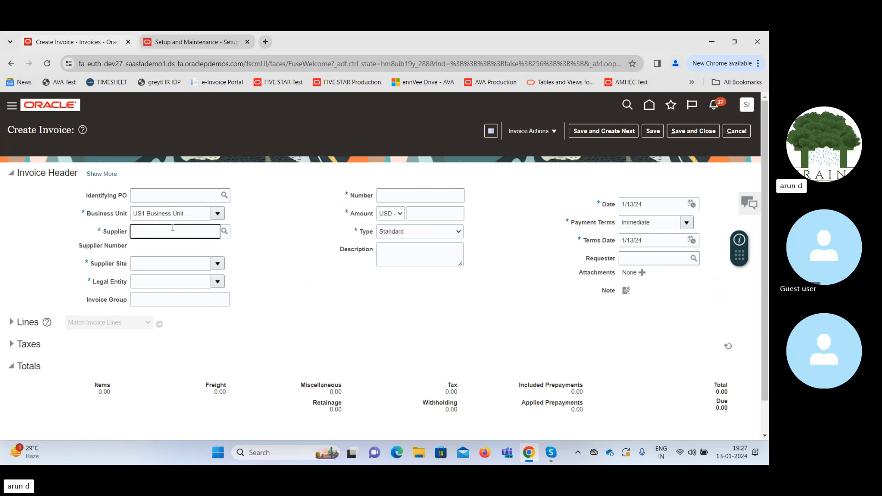
pyautogui.write('Adv')
pyautogui.click(290, 267)
# - Give the new invoice the number 56 and an amount of 1,000 USD
pyautogui.click(399, 197)
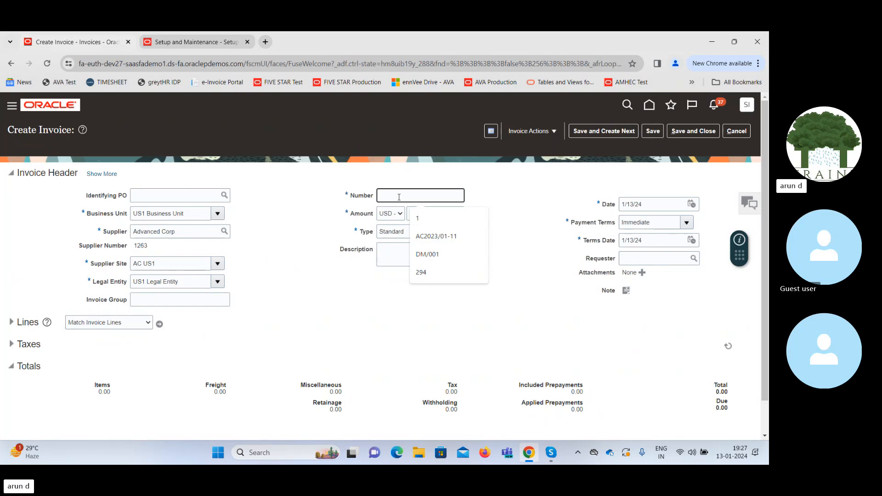
pyautogui.write('56')
pyautogui.press('Tab')
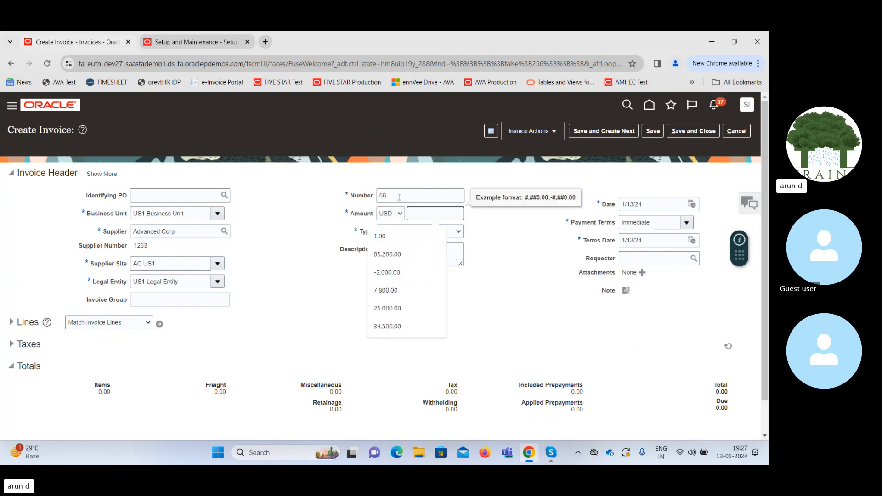
pyautogui.write('1,000')
pyautogui.press('Tab')
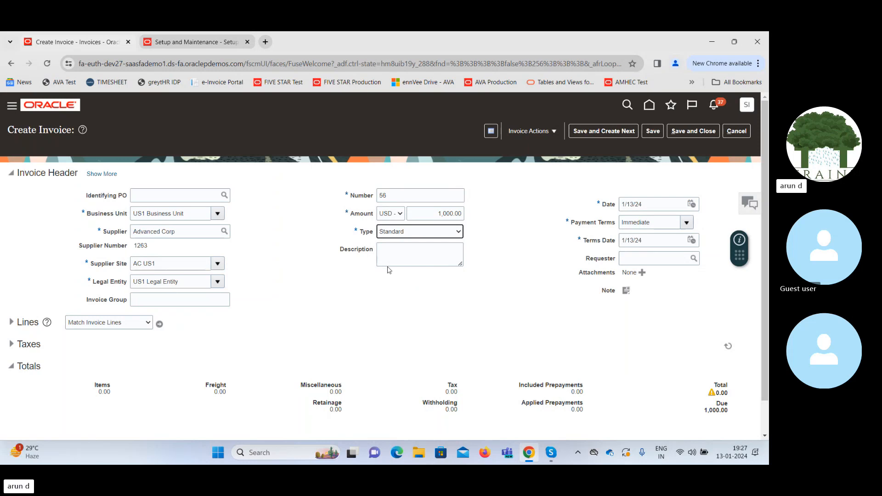
# - Expand the invoice lines and set the amount of item line 1 to 1,000
pyautogui.click(11, 322)
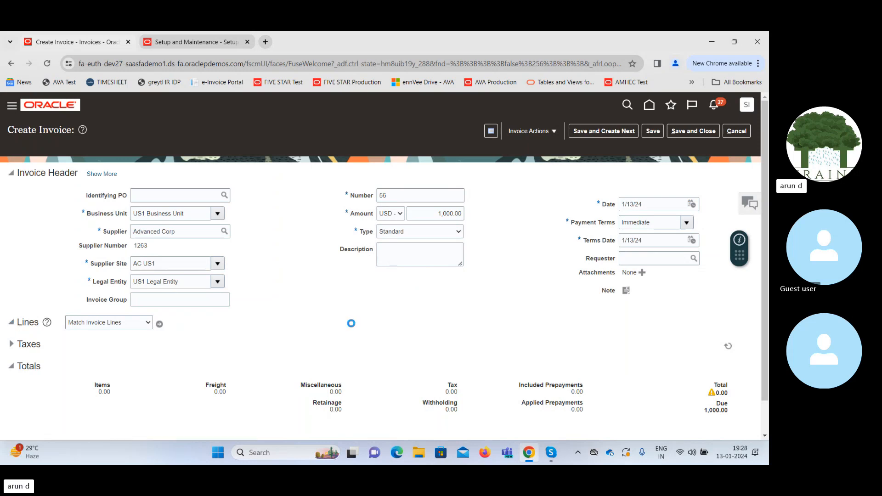
pyautogui.click(157, 417)
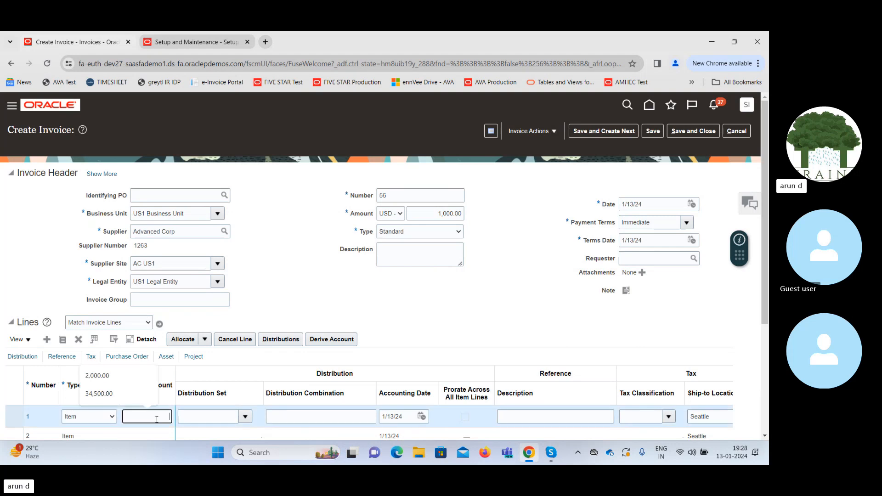
pyautogui.write('1,000')
pyautogui.press('Tab')
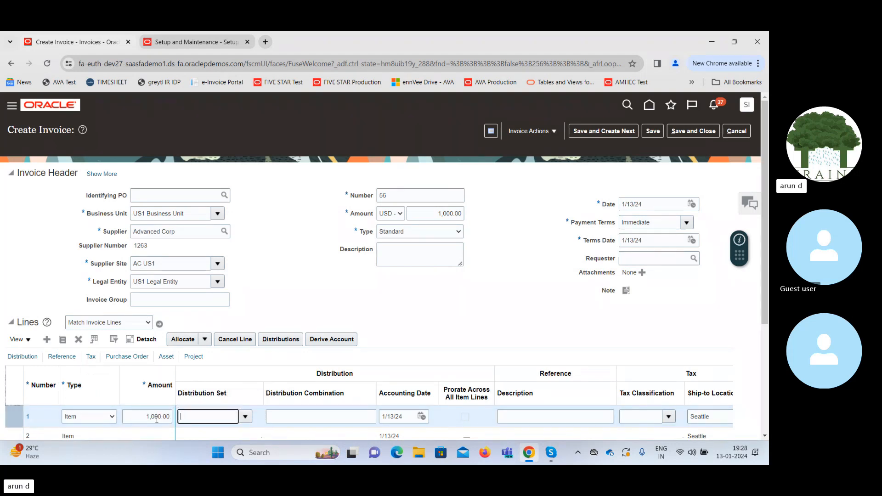
# - Derive the account for line 1 from the transaction account definition, accepting that existing combinations and distribution sets are cleared
pyautogui.click(341, 340)
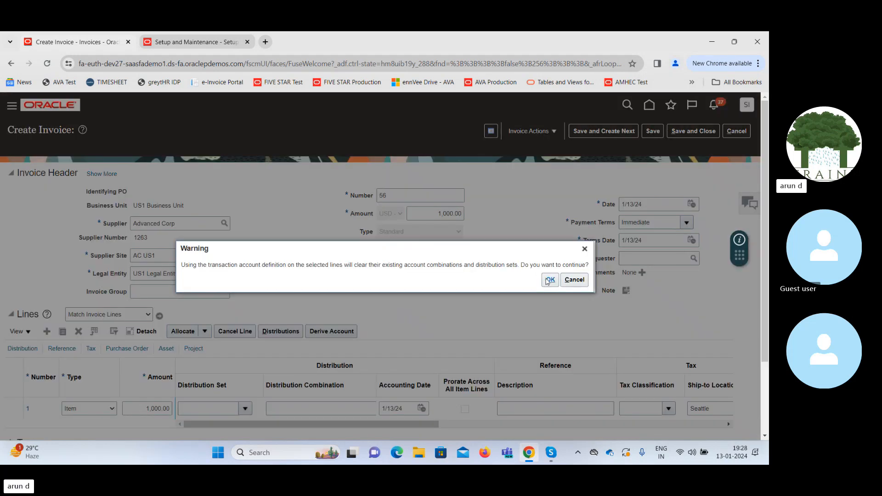
pyautogui.moveTo(200, 265); pyautogui.dragTo(478, 271)
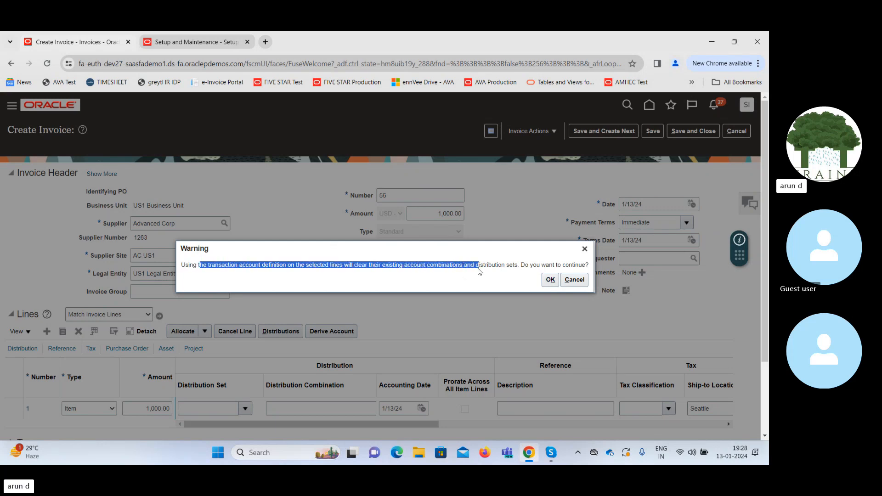
pyautogui.click(521, 268)
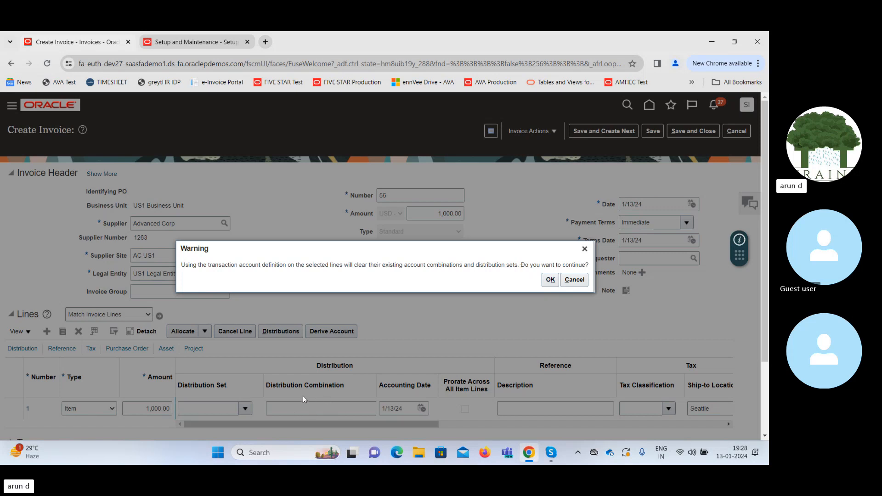
pyautogui.click(550, 281)
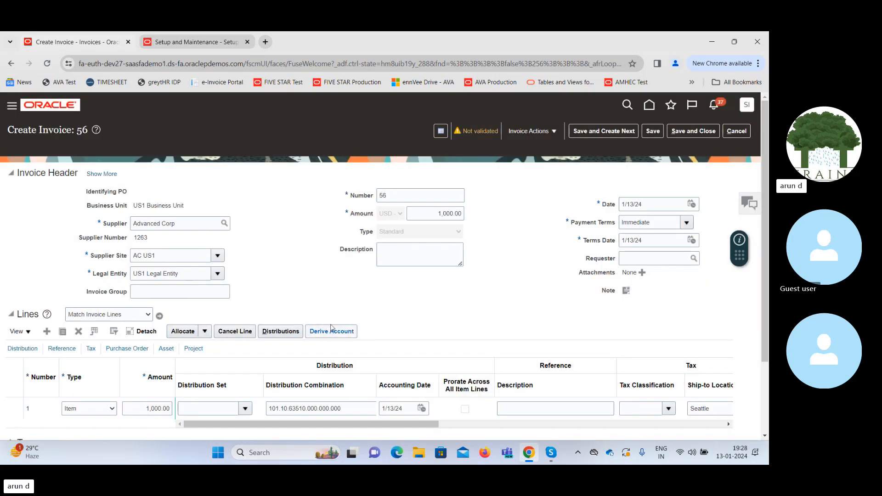
# - Review line 1 from its distribution columns through its project columns, along with the invoice number and amount
pyautogui.moveTo(311, 426); pyautogui.dragTo(539, 433)
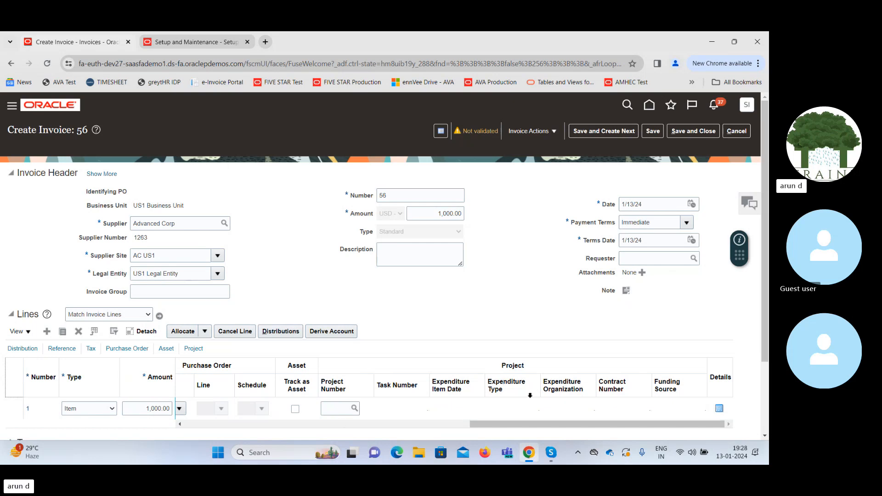
pyautogui.moveTo(514, 425); pyautogui.dragTo(229, 426)
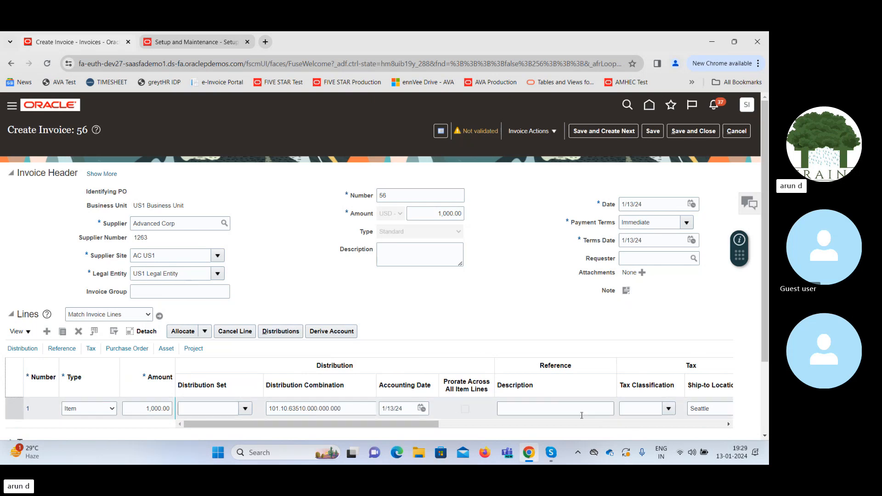
pyautogui.click(329, 332)
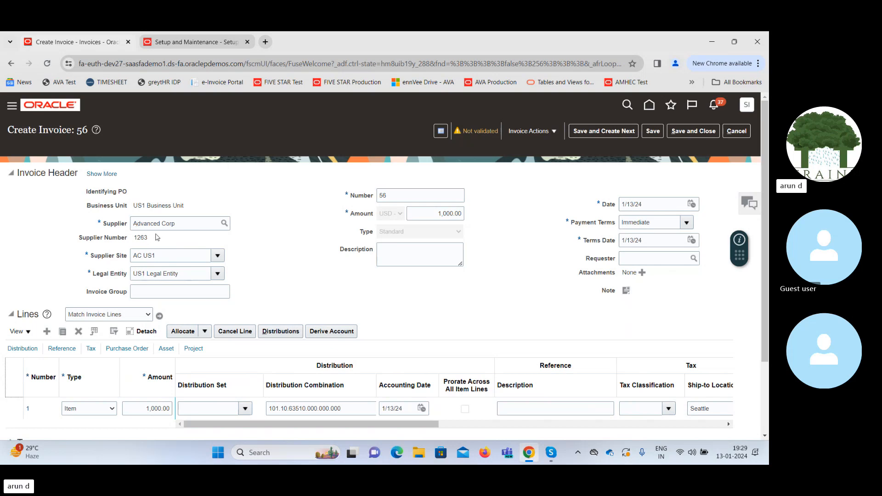
pyautogui.doubleClick(397, 198)
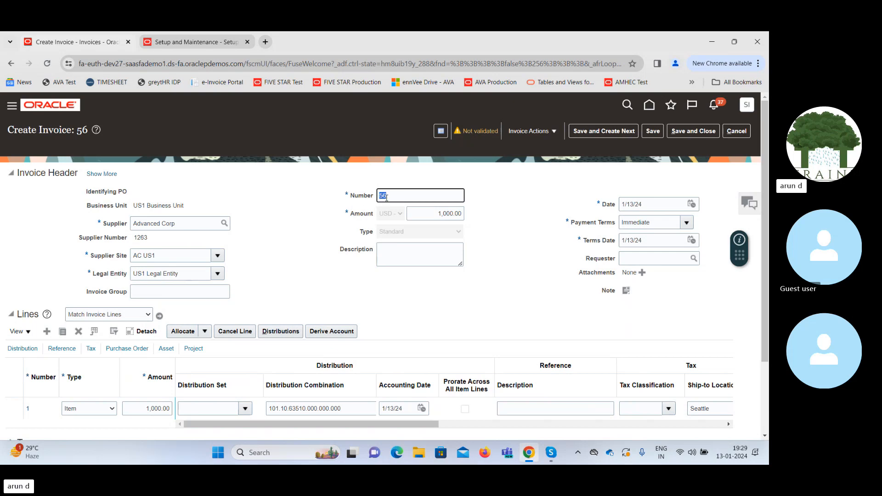
pyautogui.click(429, 213)
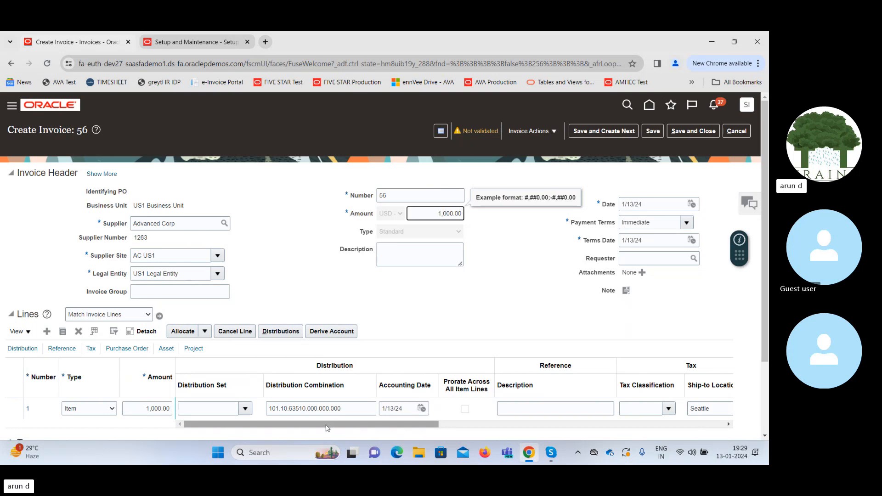
pyautogui.moveTo(327, 427); pyautogui.dragTo(546, 421)
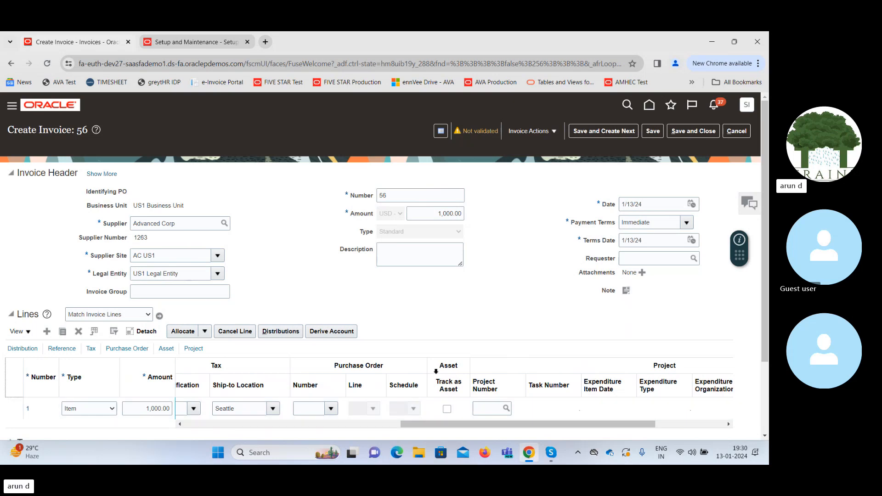
# - Look through the columns available for the invoice lines and check the reference description field of line 1
pyautogui.click(28, 332)
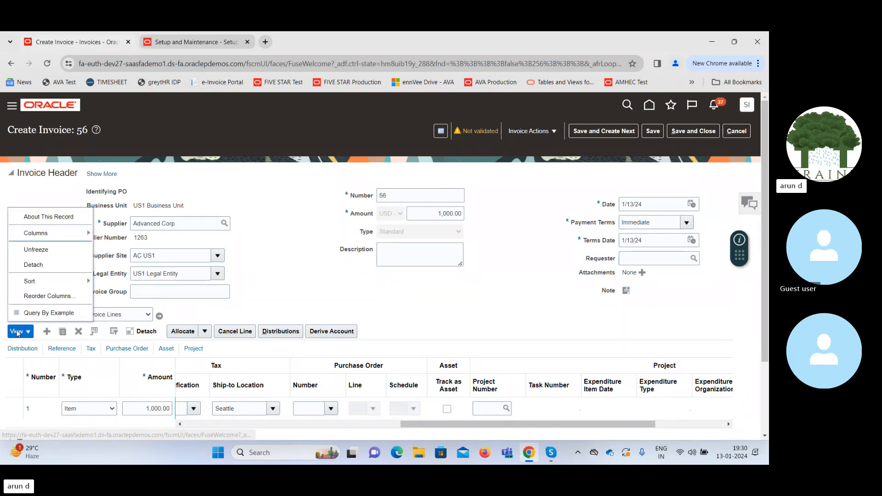
pyautogui.moveTo(69, 235)
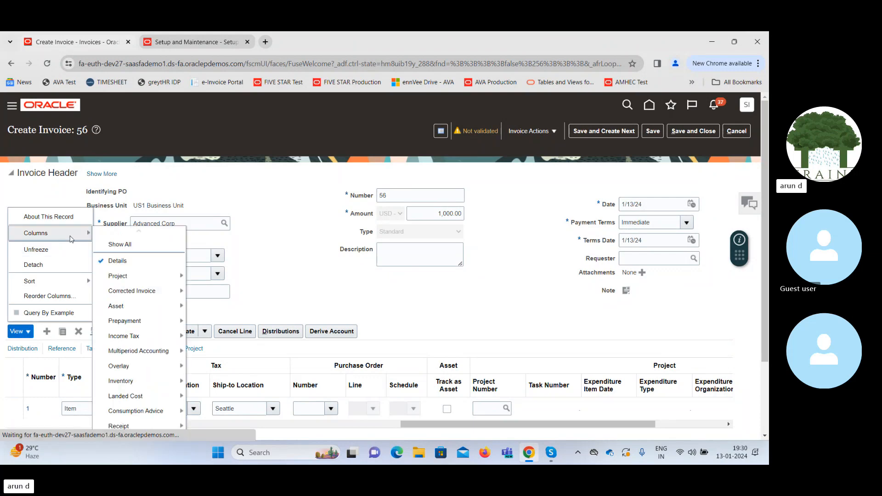
pyautogui.moveTo(152, 307)
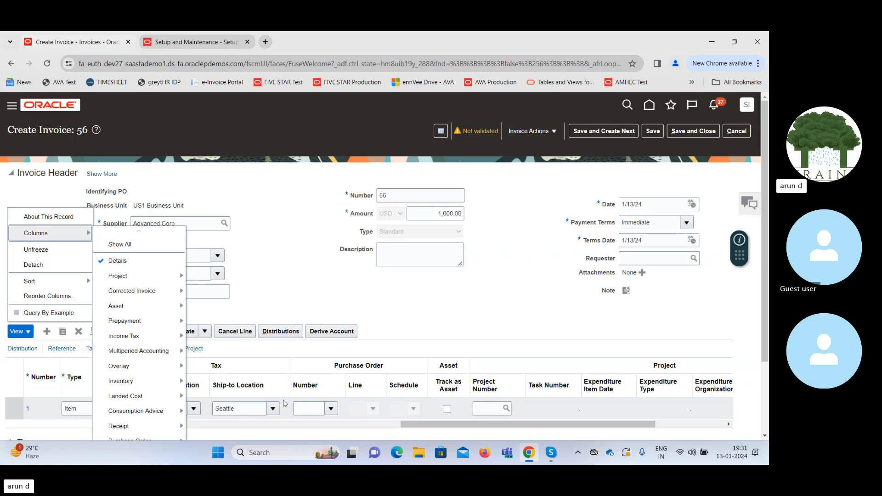
pyautogui.click(363, 289)
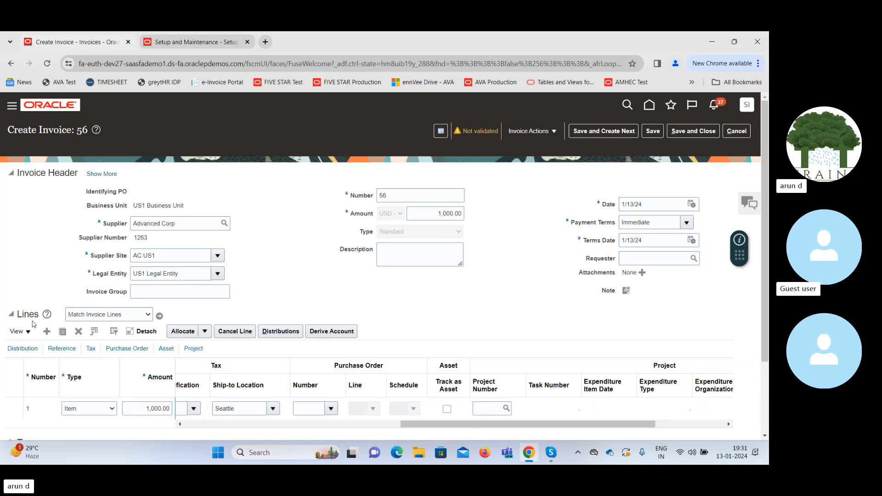
pyautogui.click(59, 349)
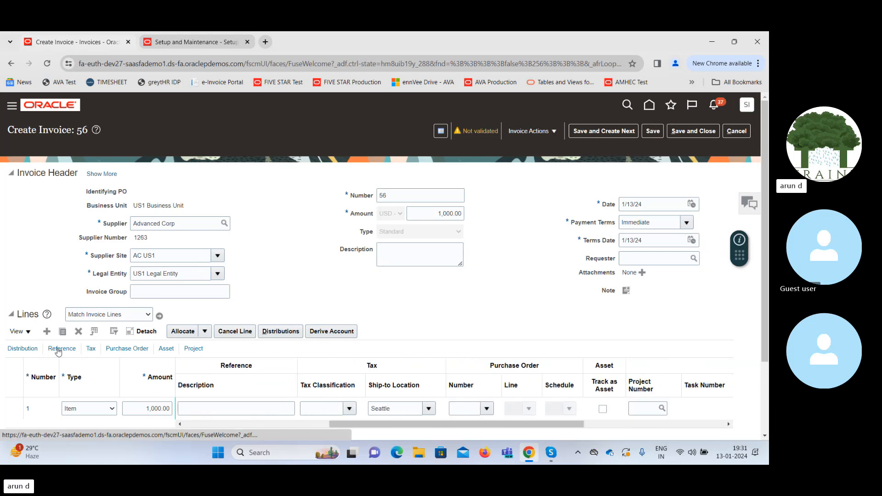
pyautogui.click(251, 406)
pyautogui.click(238, 407)
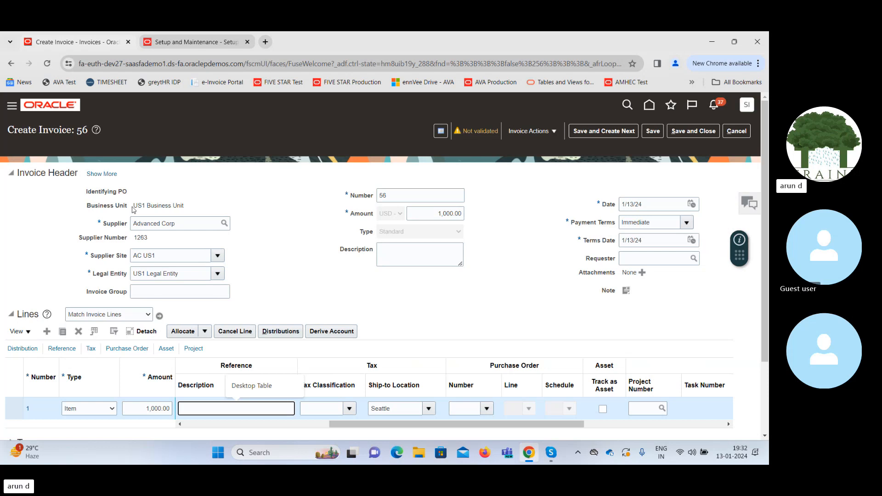
# - Examine the Business Unit and Legal Entity fields in the invoice header
pyautogui.moveTo(135, 206); pyautogui.dragTo(184, 206)
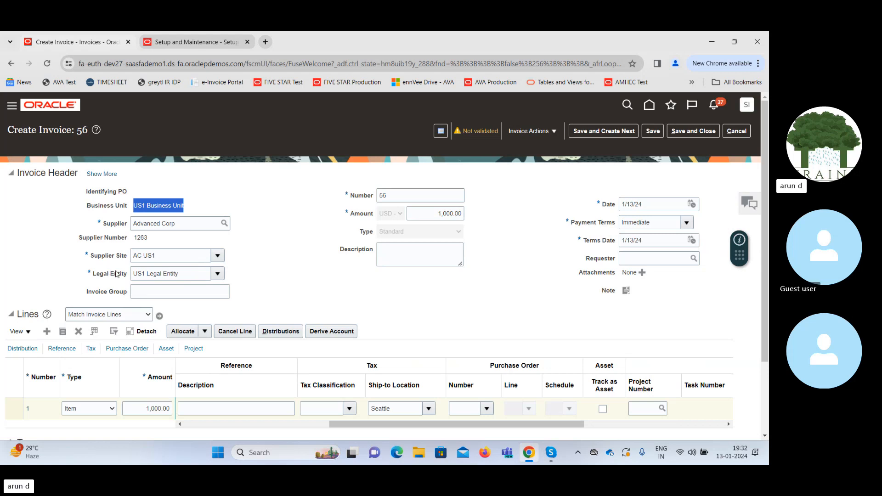
pyautogui.moveTo(161, 274); pyautogui.dragTo(147, 274)
pyautogui.tripleClick(162, 274)
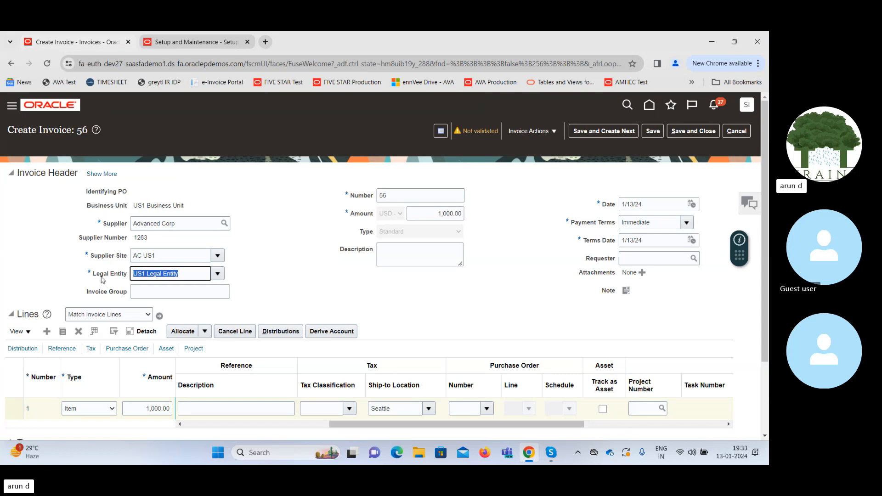
pyautogui.moveTo(100, 275); pyautogui.dragTo(125, 275)
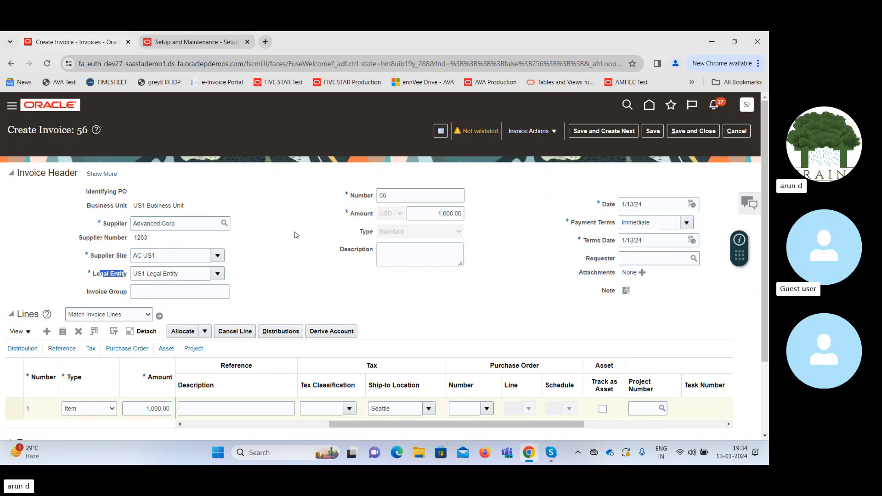
pyautogui.click(296, 272)
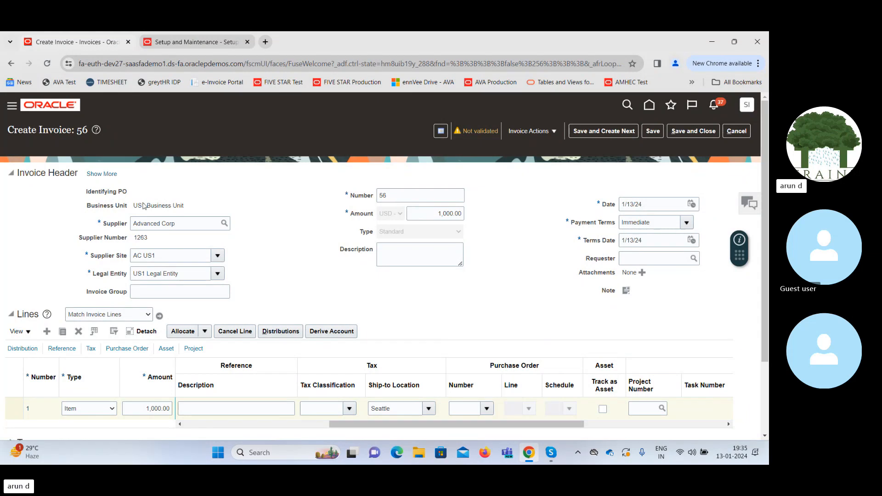
pyautogui.moveTo(137, 205); pyautogui.dragTo(203, 185)
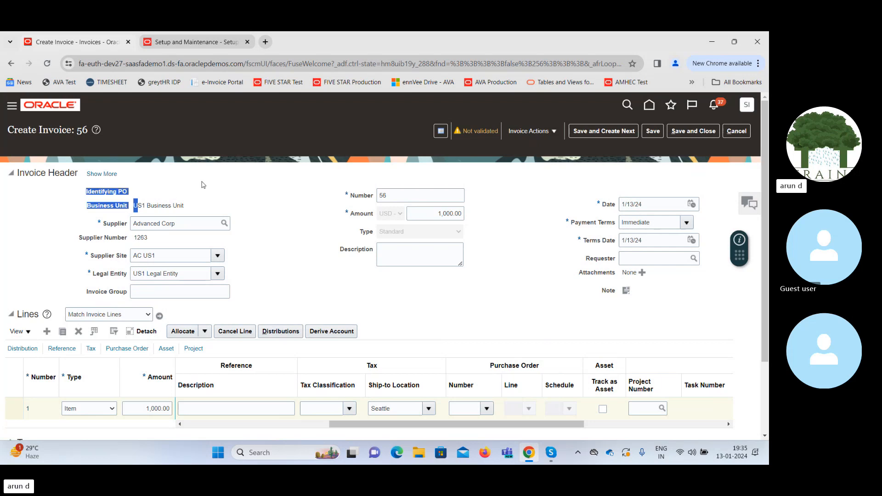
pyautogui.click(194, 206)
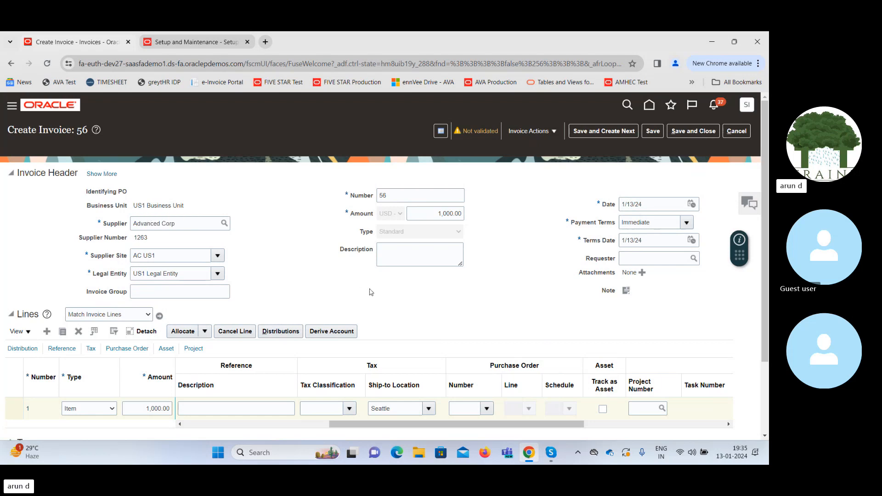
# - Switch to Skype, mute and unmute the call microphone, and return to the invoice
pyautogui.click(551, 454)
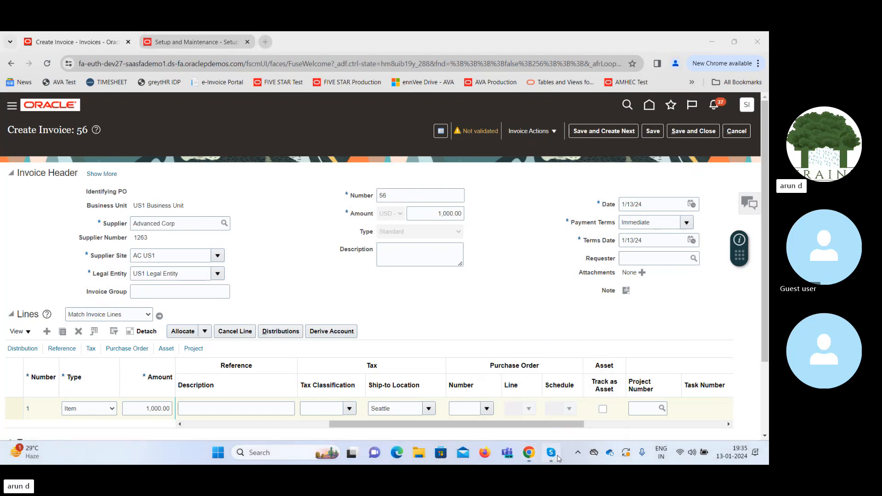
pyautogui.click(355, 417)
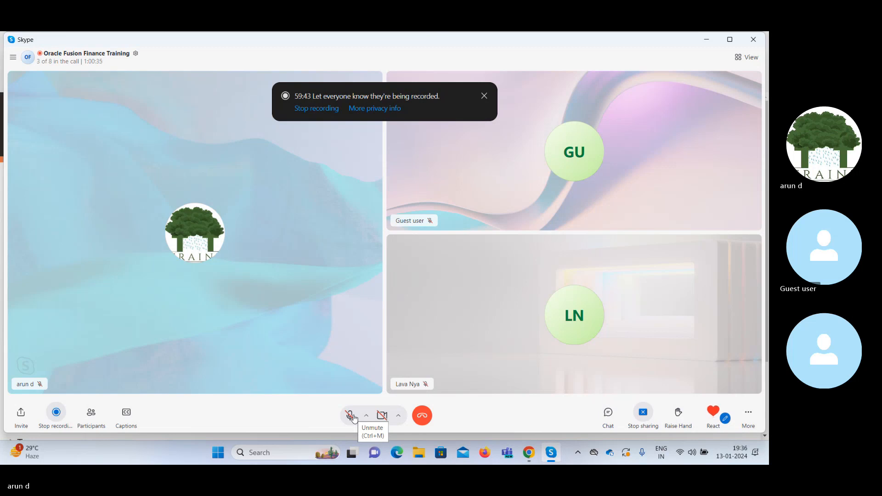
pyautogui.click(352, 416)
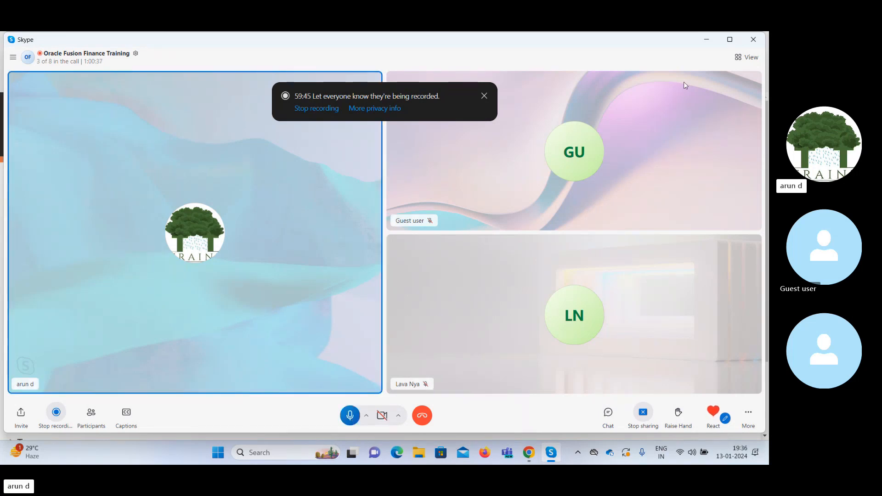
pyautogui.click(706, 40)
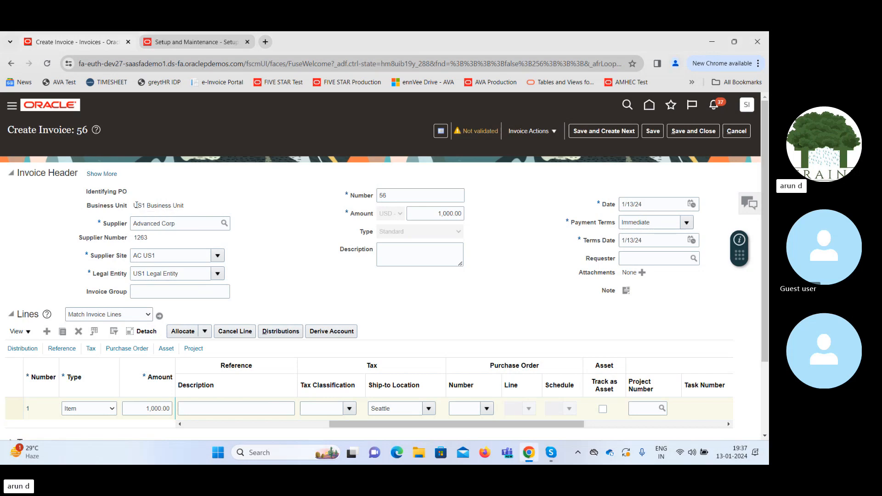
# - Review the header's Business Unit, Supplier, Supplier Site, invoice Number and Date fields
pyautogui.moveTo(138, 205); pyautogui.dragTo(192, 207)
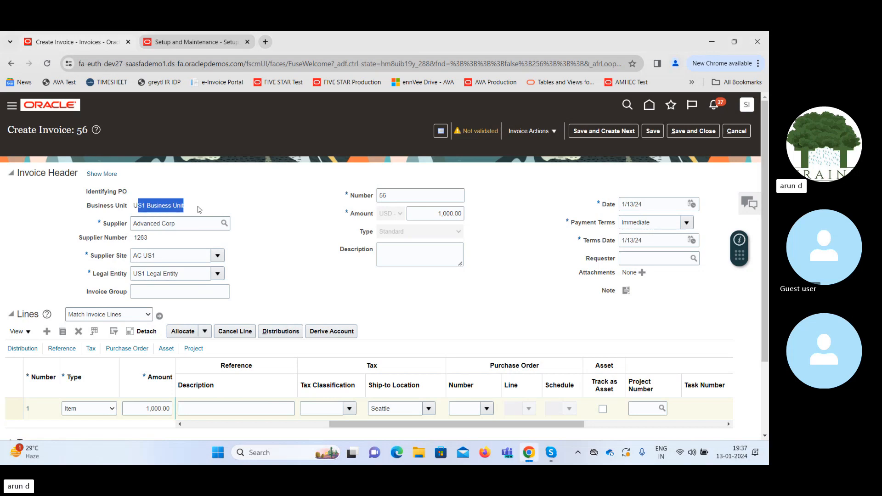
pyautogui.click(199, 210)
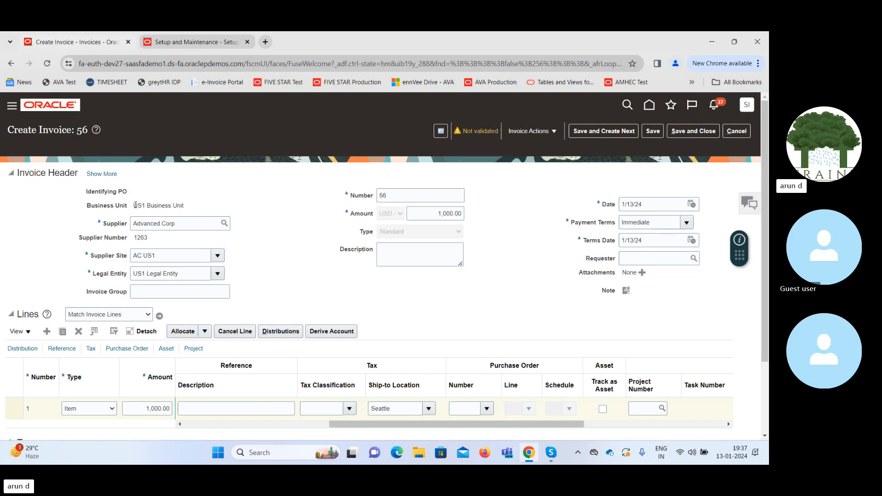
pyautogui.moveTo(135, 205); pyautogui.dragTo(191, 210)
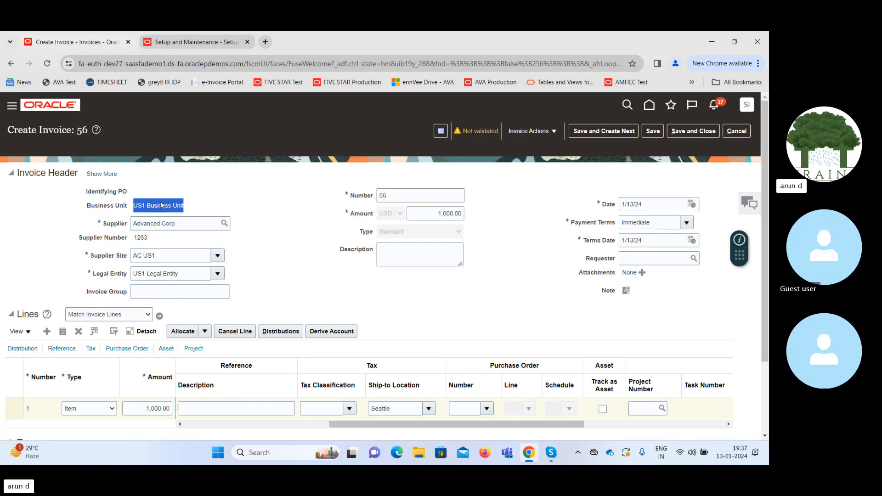
pyautogui.click(106, 224)
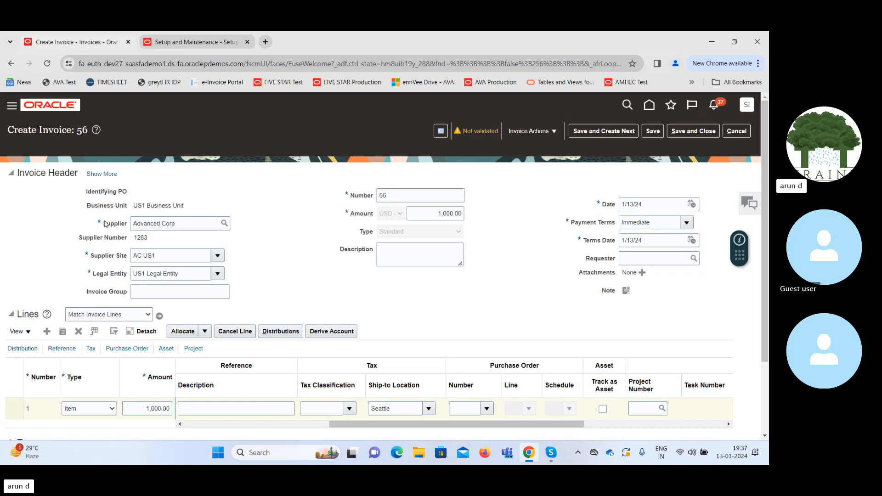
pyautogui.moveTo(106, 224); pyautogui.dragTo(127, 230)
pyautogui.moveTo(94, 256); pyautogui.dragTo(128, 262)
pyautogui.click(389, 198)
pyautogui.doubleClick(389, 198)
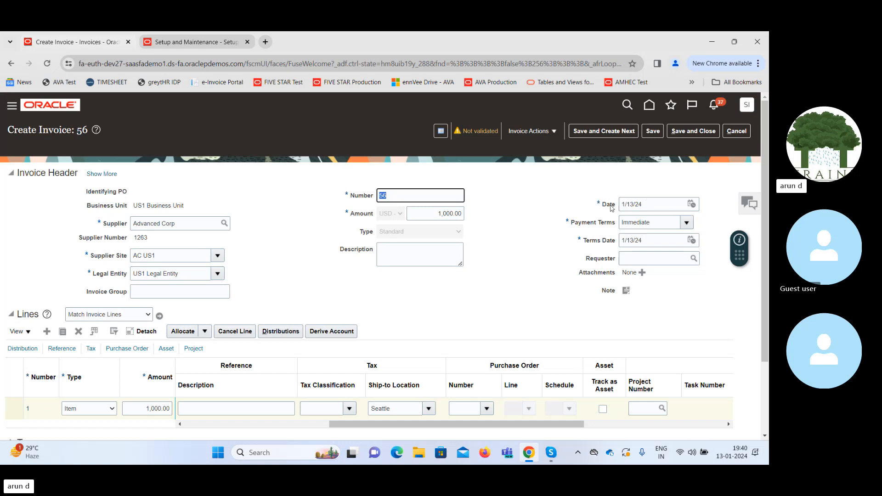
pyautogui.click(652, 205)
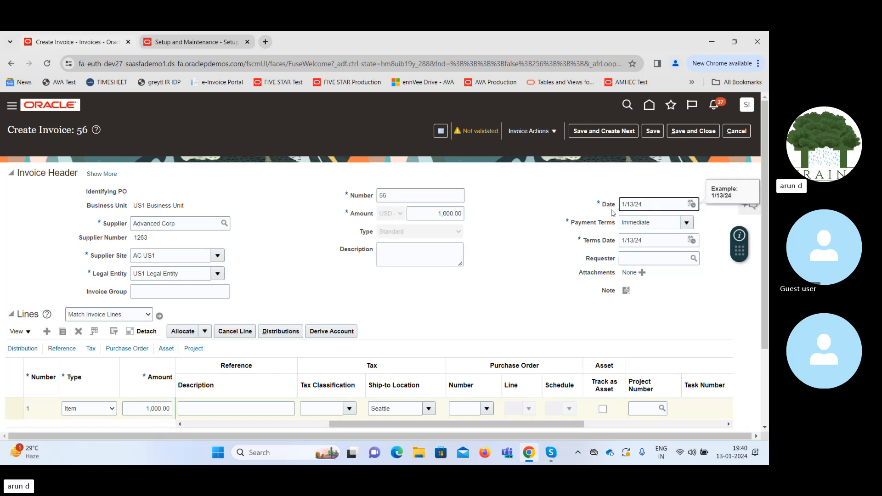
pyautogui.moveTo(603, 206); pyautogui.dragTo(622, 204)
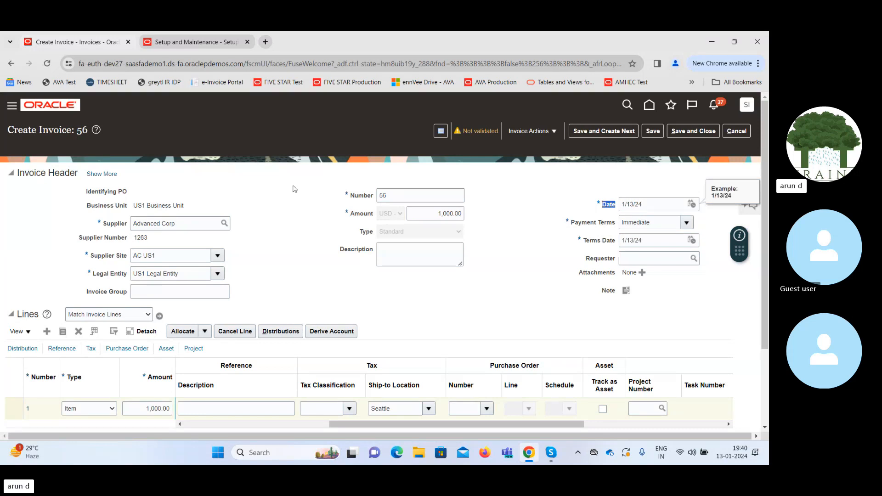
# - Expand the full invoice header and review its accounting and general details, including the invoice date and payment terms
pyautogui.moveTo(30, 172); pyautogui.dragTo(76, 175)
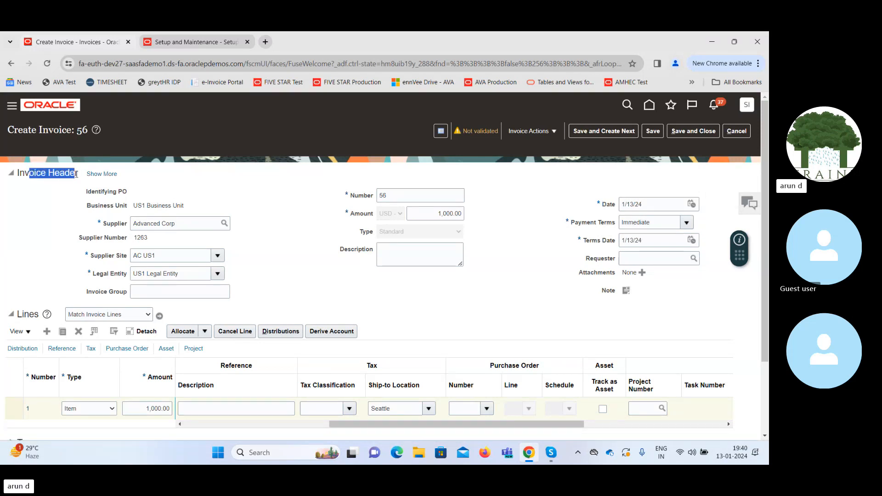
pyautogui.click(101, 174)
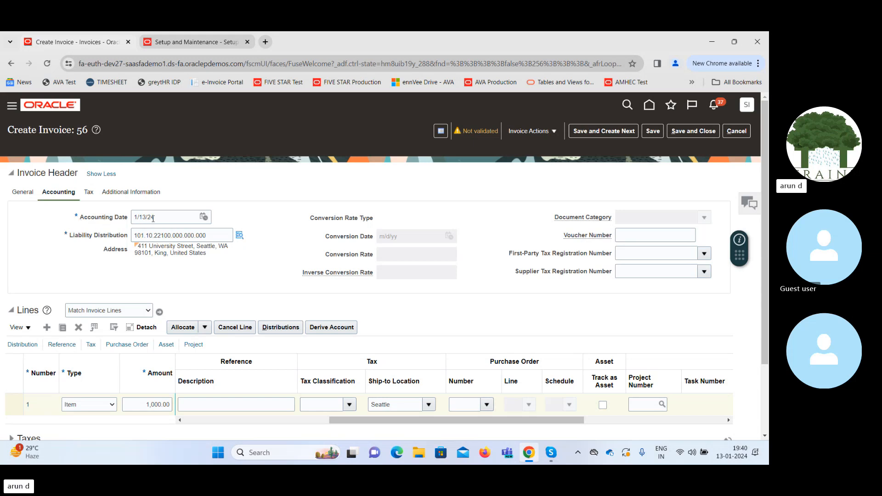
pyautogui.click(23, 193)
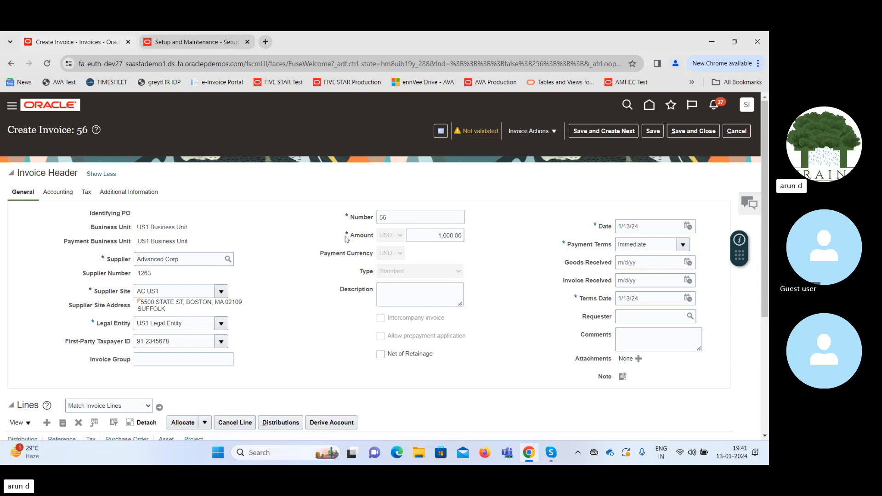
pyautogui.click(649, 227)
pyautogui.moveTo(574, 246); pyautogui.dragTo(610, 246)
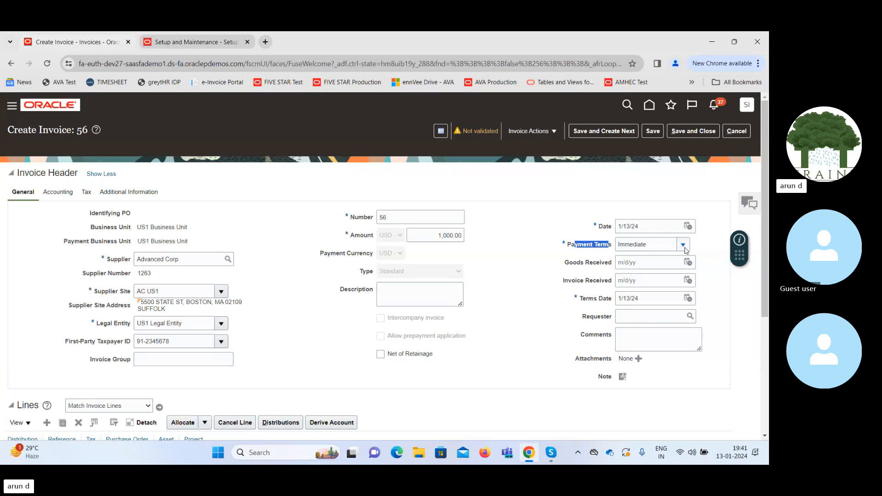
pyautogui.moveTo(618, 245); pyautogui.dragTo(652, 247)
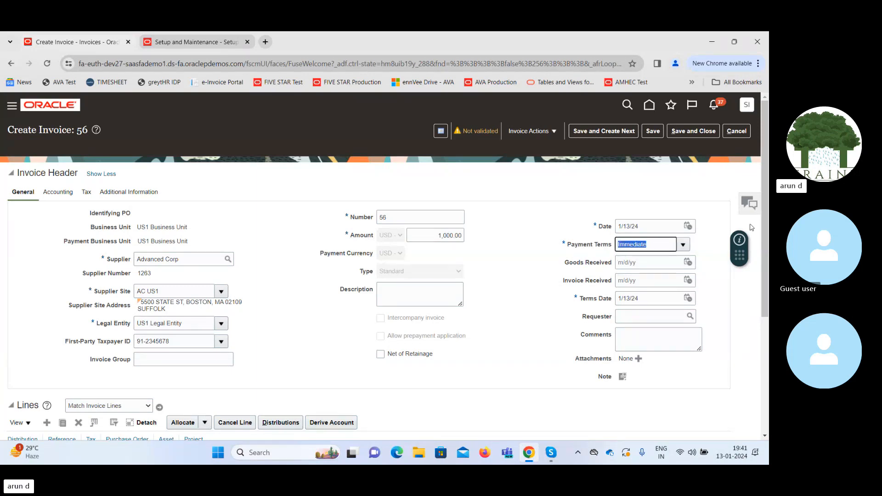
pyautogui.moveTo(766, 219)
pyautogui.mouseDown()
pyautogui.moveTo(764, 244)
pyautogui.moveTo(763, 235)
pyautogui.mouseUp()
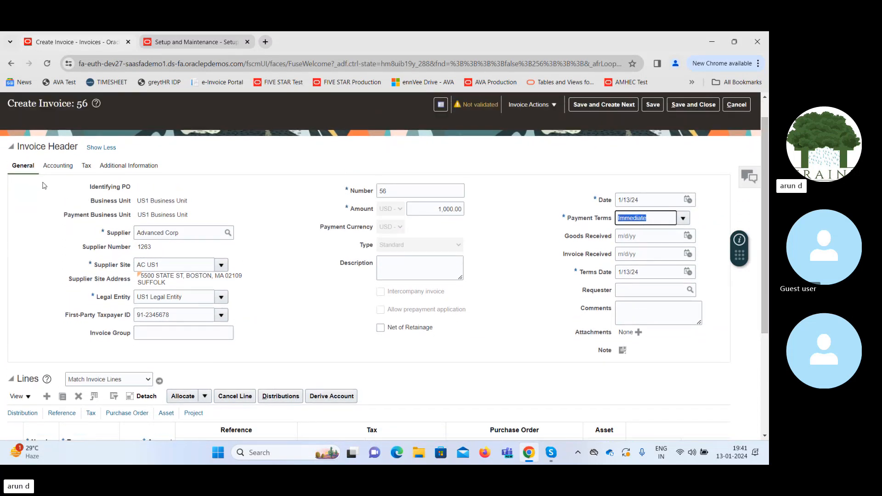
# - Examine the Liability Distribution field in the header's accounting details, and return to the general details
pyautogui.click(53, 169)
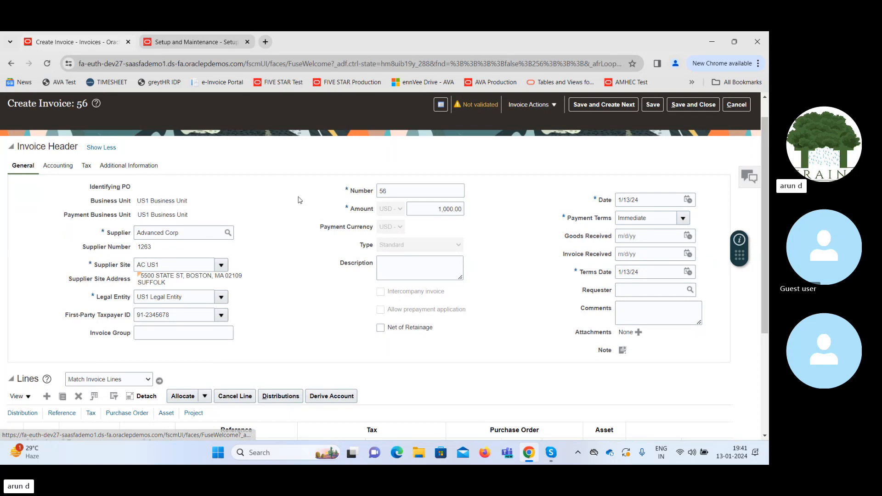
pyautogui.moveTo(70, 196); pyautogui.dragTo(130, 196)
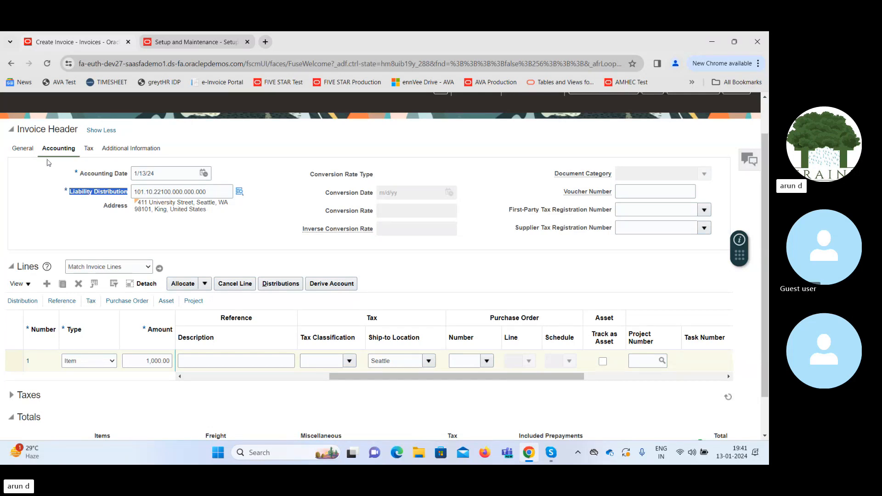
pyautogui.click(23, 148)
pyautogui.scroll(1, 384, 266)
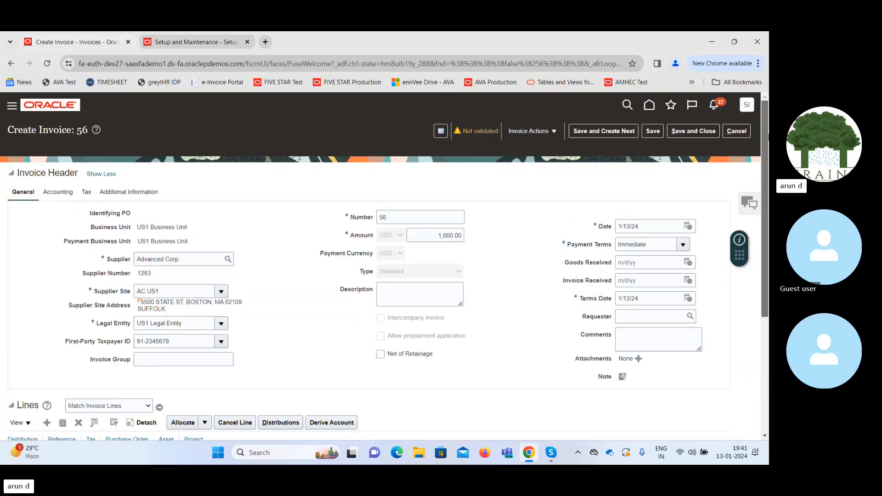
# - Open the invoice's installments, review the due date, amount and payment method, and close them without changes
pyautogui.click(553, 131)
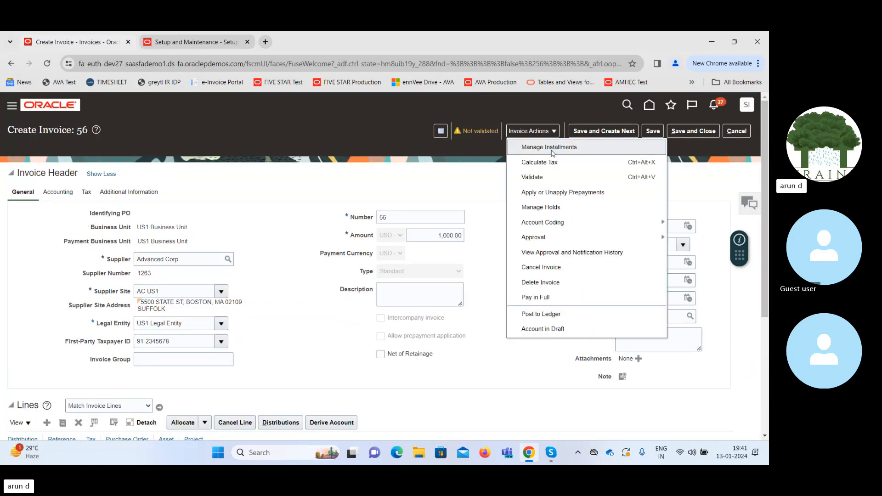
pyautogui.click(553, 148)
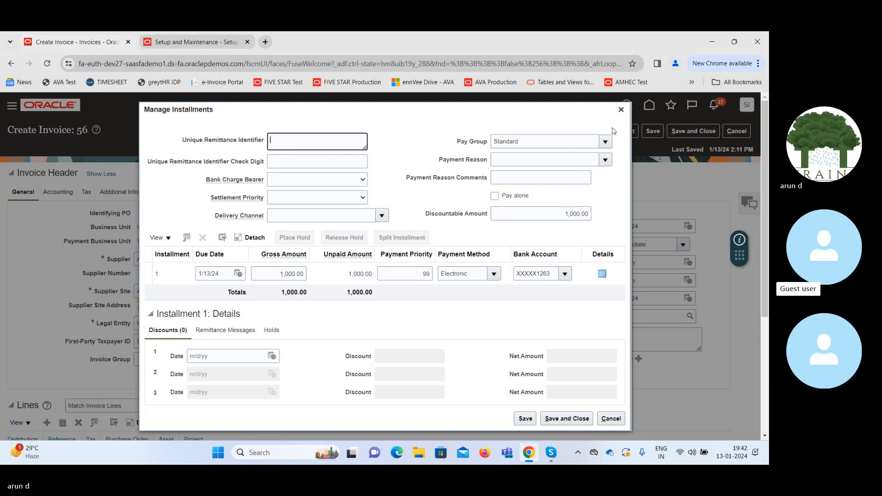
pyautogui.click(620, 110)
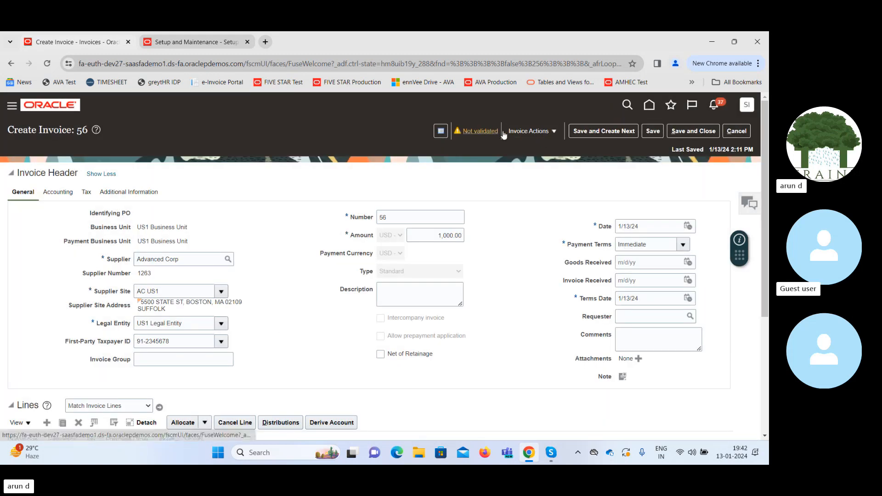
pyautogui.click(539, 133)
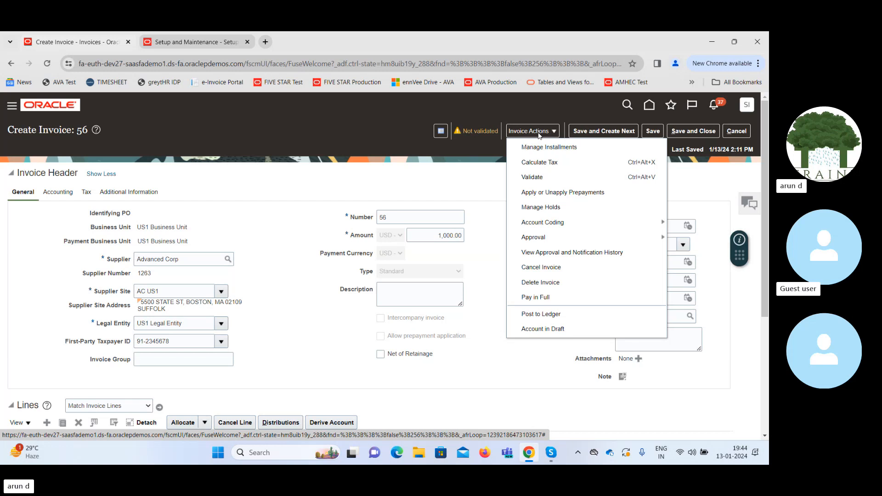
pyautogui.click(547, 146)
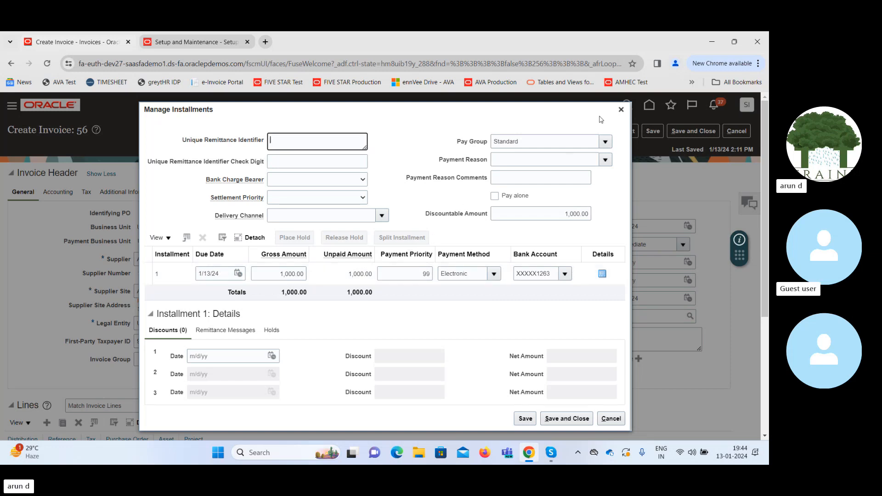
pyautogui.click(621, 110)
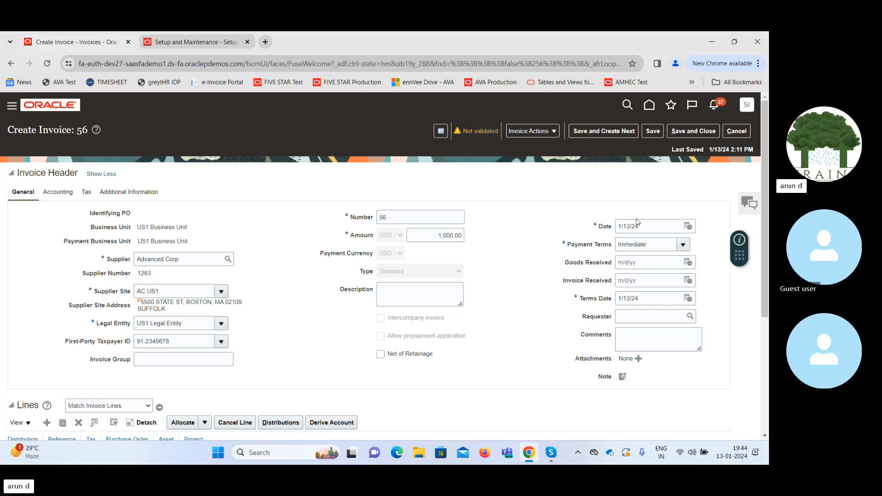
# - Set the invoice date to 1/12/24 in the invoice header
pyautogui.click(688, 226)
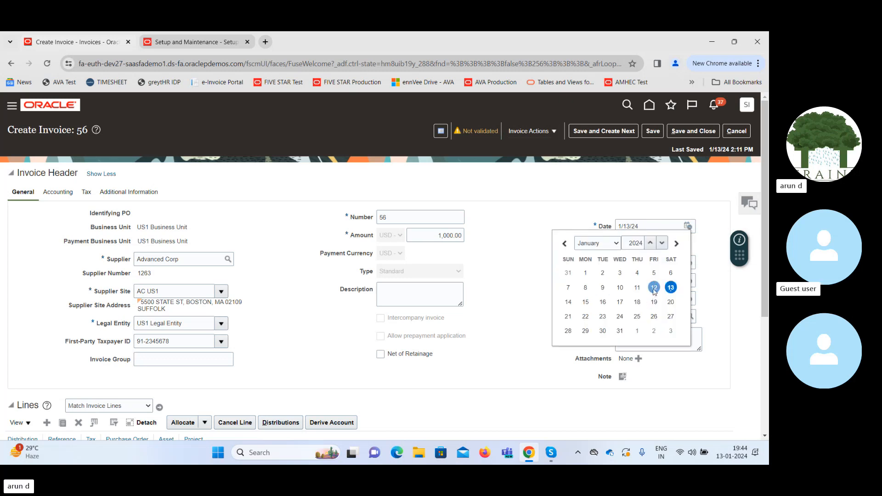
pyautogui.click(654, 288)
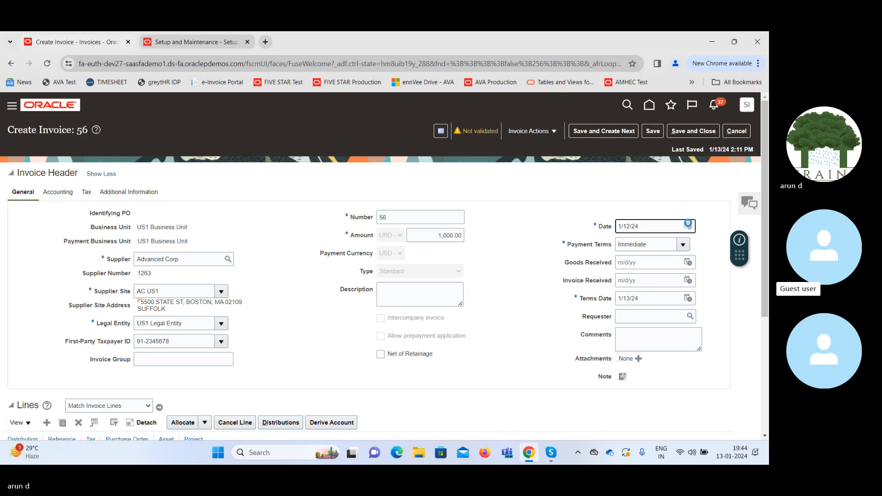
pyautogui.click(589, 198)
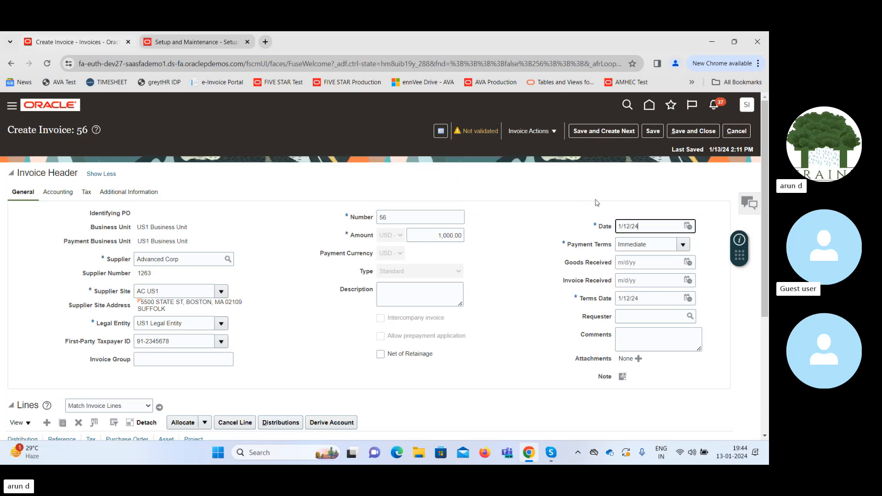
# - Try the 2/10 Net 30 payment terms, replace them with End of Month, and save the invoice
pyautogui.click(681, 245)
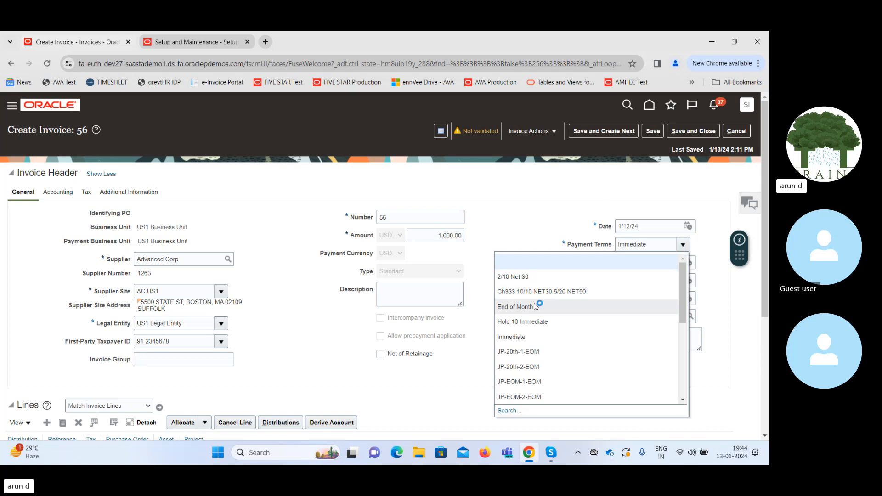
pyautogui.click(526, 278)
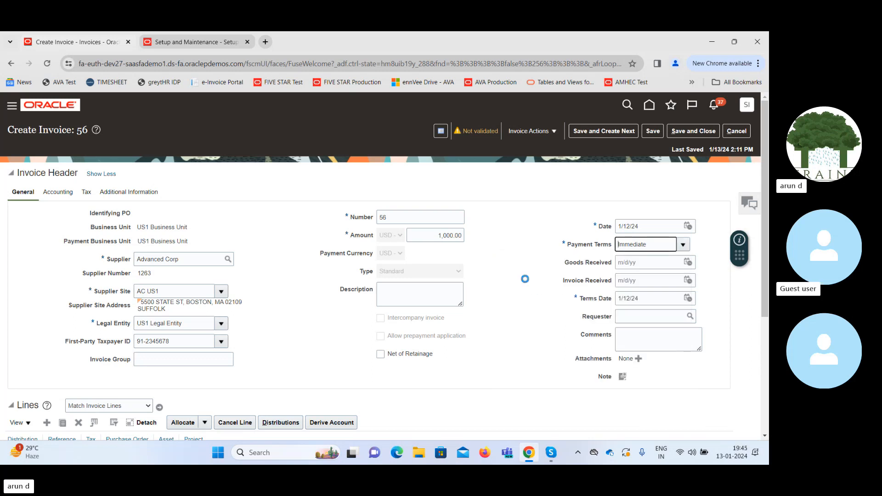
pyautogui.click(683, 244)
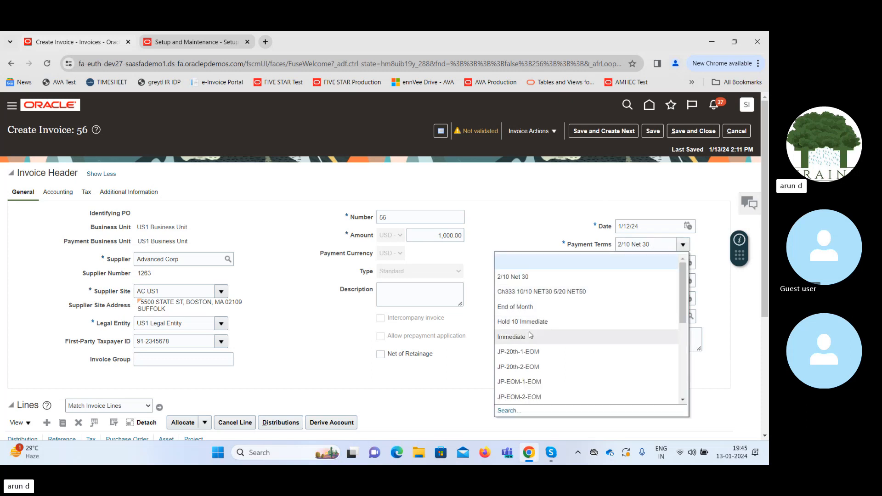
pyautogui.click(514, 307)
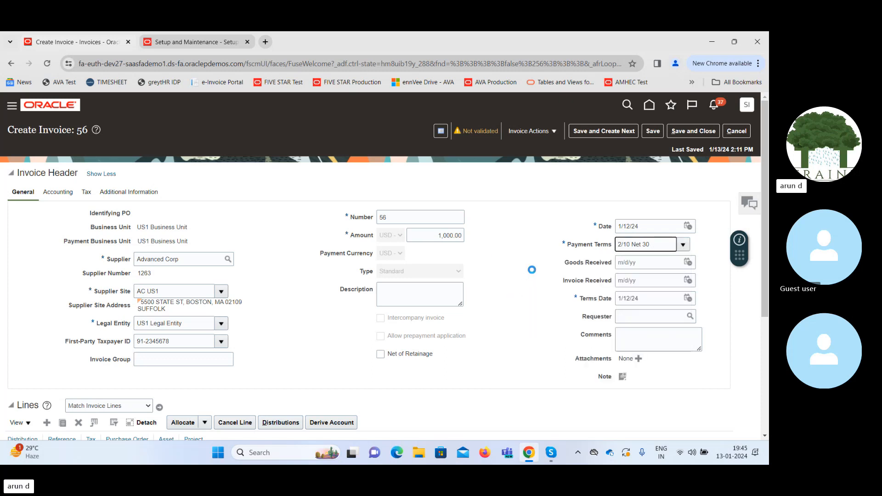
pyautogui.click(655, 130)
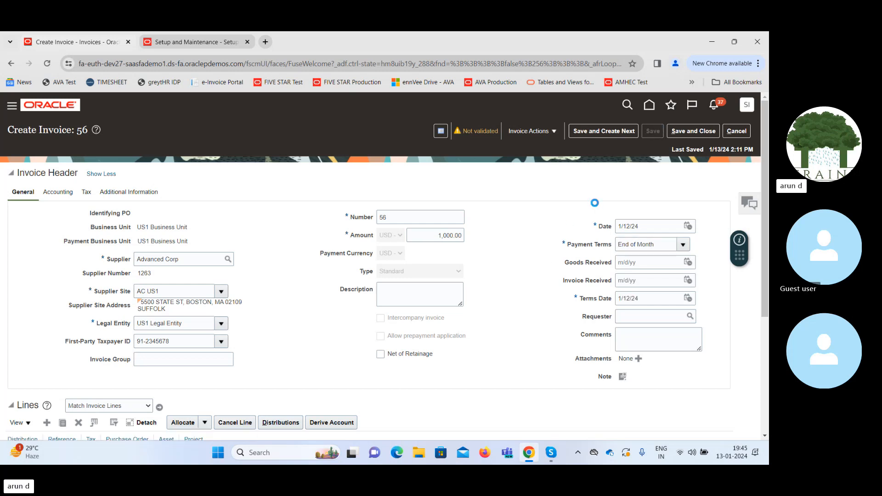
# - Check the installment's due date under the End of Month payment terms and close the installments
pyautogui.click(537, 131)
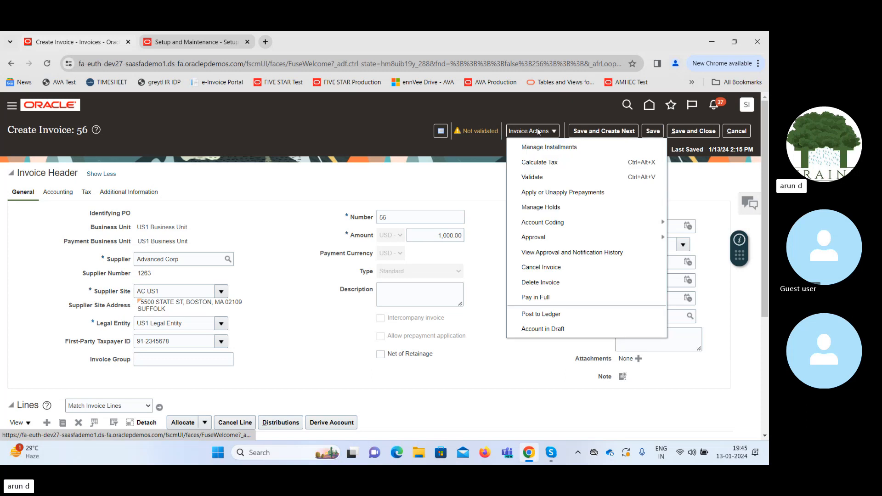
pyautogui.click(548, 147)
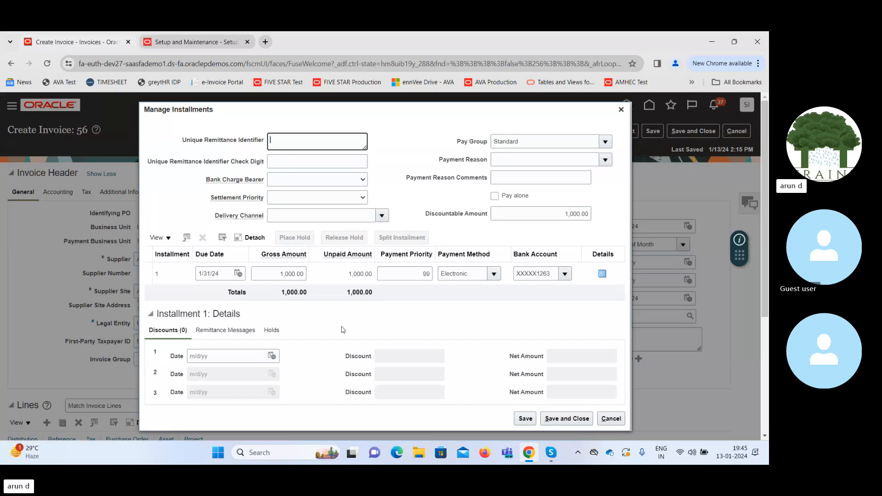
pyautogui.moveTo(505, 112); pyautogui.dragTo(475, 114)
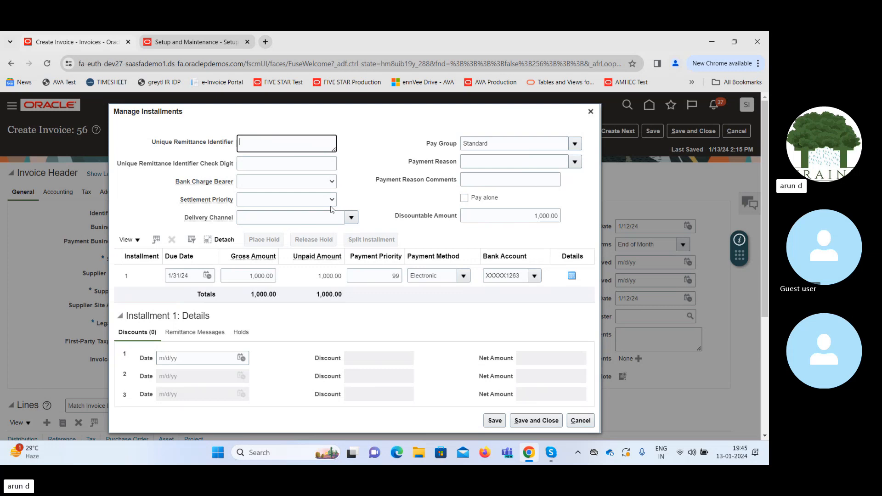
pyautogui.click(590, 112)
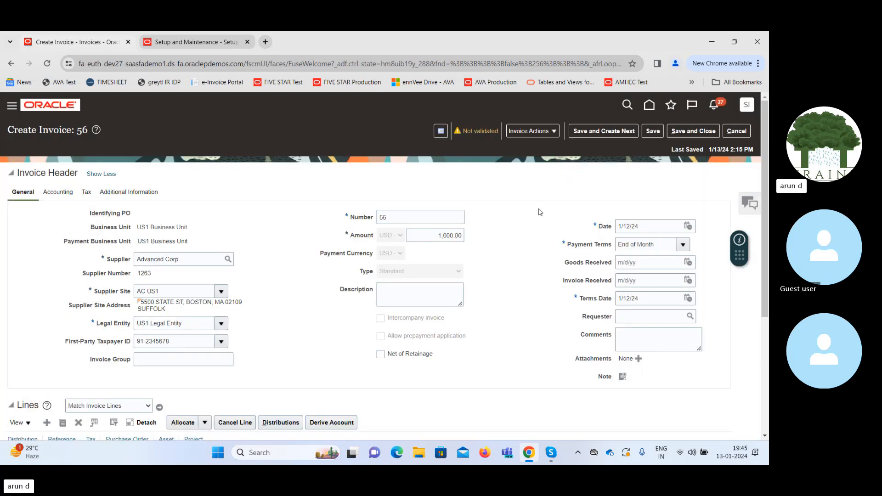
# - Compare the header's accounting details, including the accounting date and liability distribution, with its general details
pyautogui.click(51, 195)
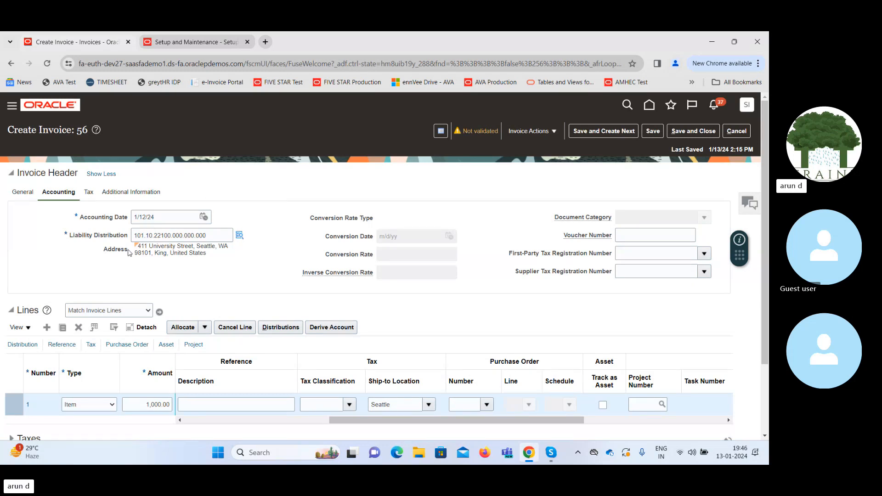
pyautogui.click(23, 193)
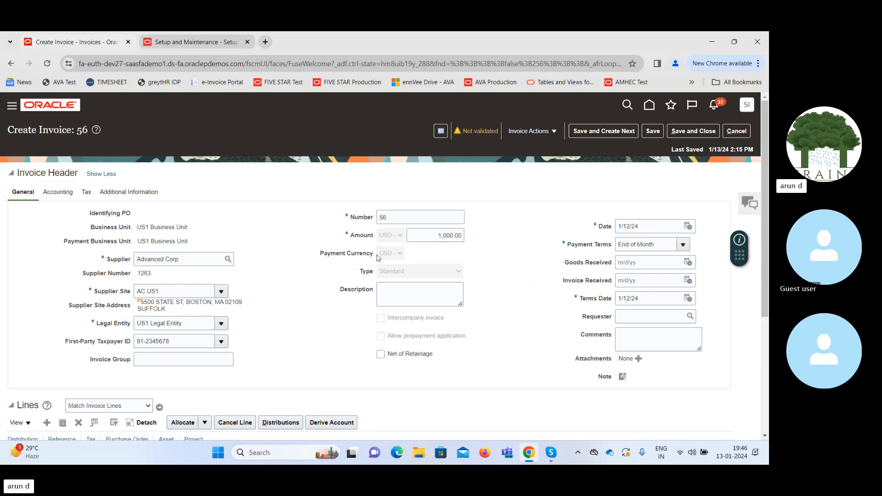
pyautogui.click(62, 192)
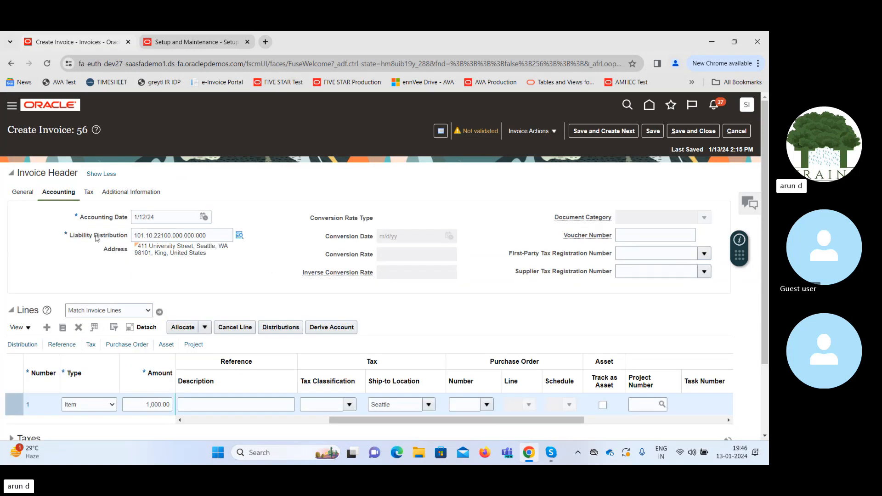
pyautogui.click(22, 193)
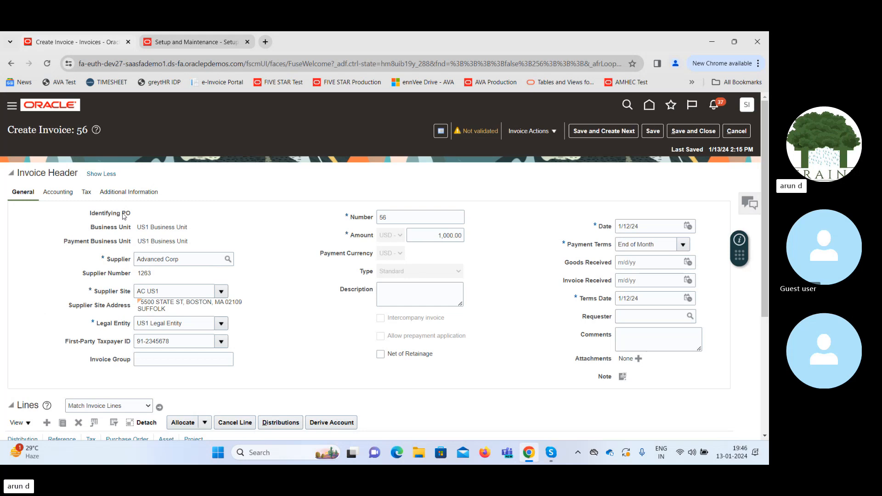
# - Examine the Identifying PO field in the header and the purchase order columns of the invoice lines
pyautogui.tripleClick(124, 215)
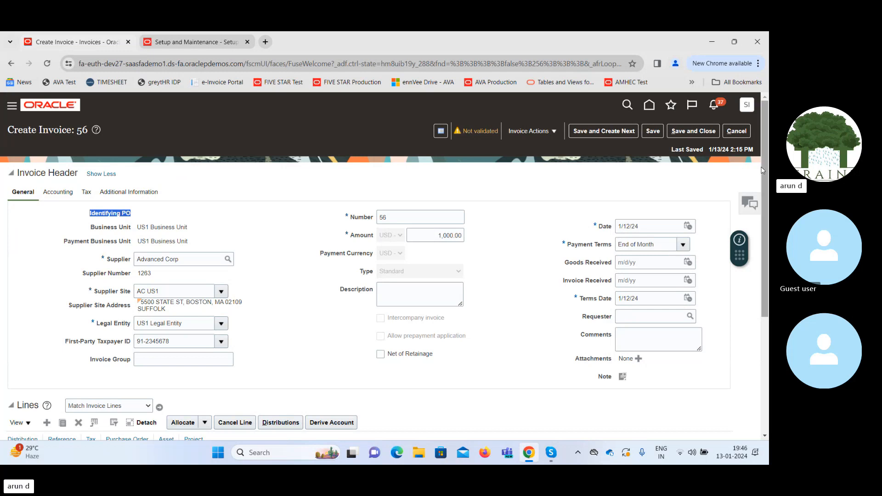
pyautogui.moveTo(762, 170); pyautogui.dragTo(732, 266)
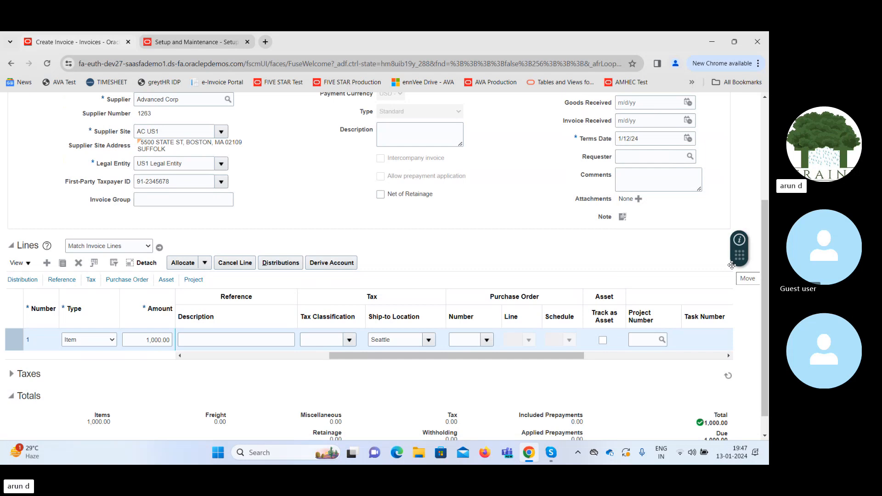
pyautogui.moveTo(765, 254); pyautogui.dragTo(769, 149)
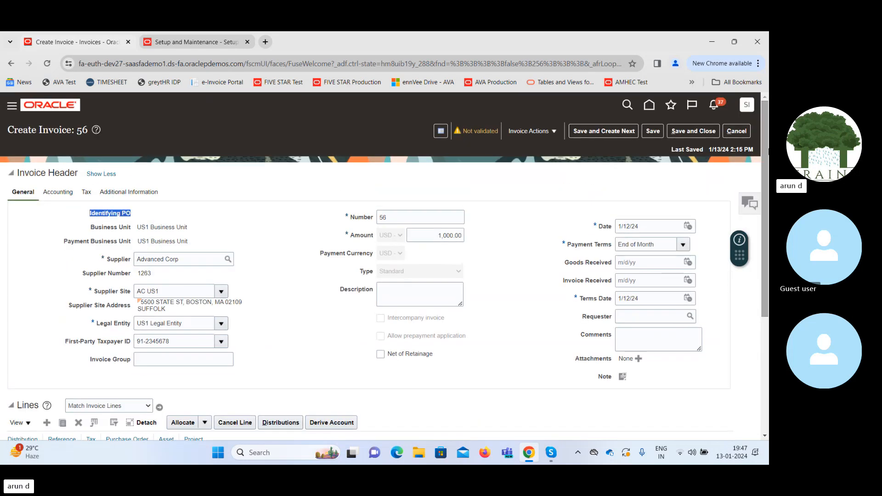
# - Examine the Voucher Number field in the accounting details and the invoice Number field in the general details
pyautogui.click(63, 196)
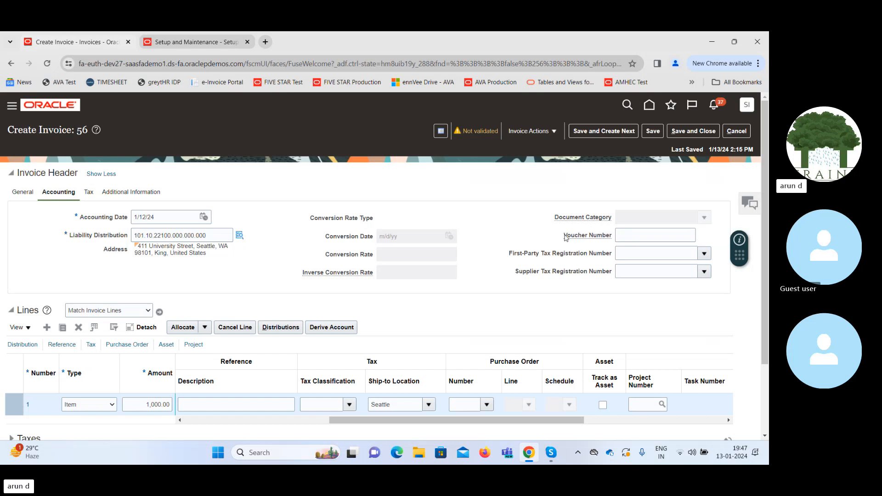
pyautogui.moveTo(565, 236); pyautogui.dragTo(613, 238)
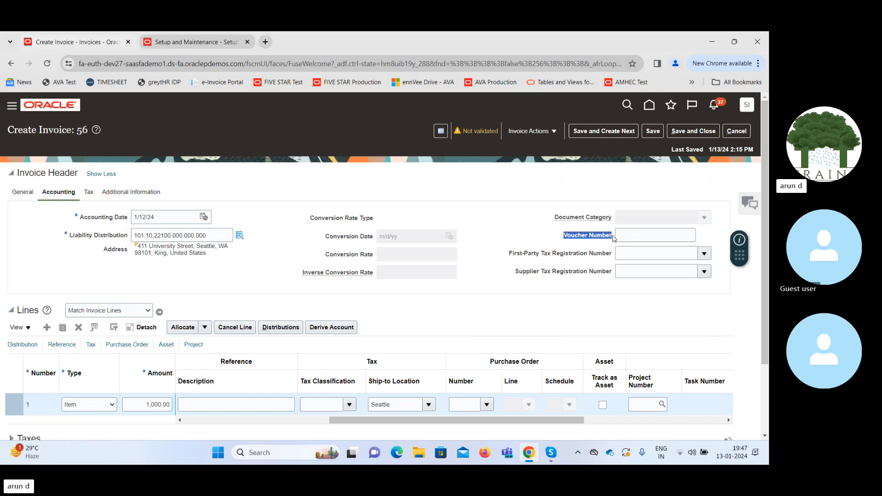
pyautogui.click(20, 193)
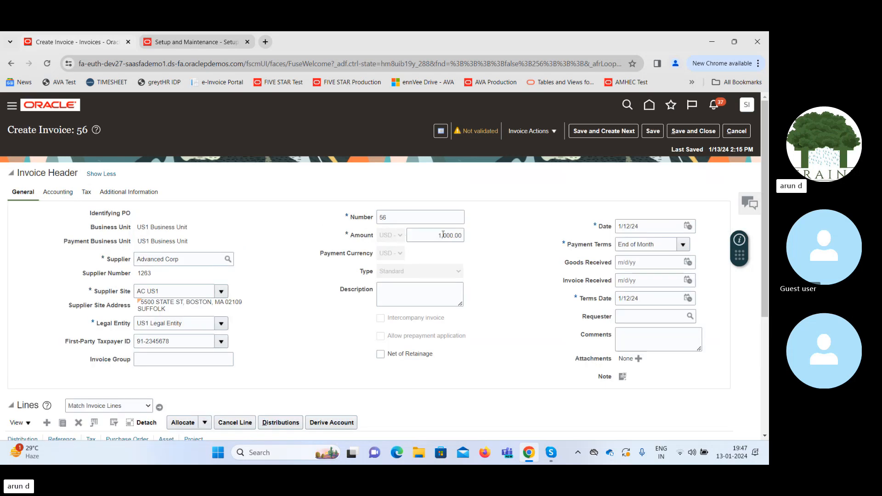
pyautogui.click(399, 217)
# - Review the header's accounting details again, examining the conversion fields and the Inverse Conversion Rate
pyautogui.click(56, 192)
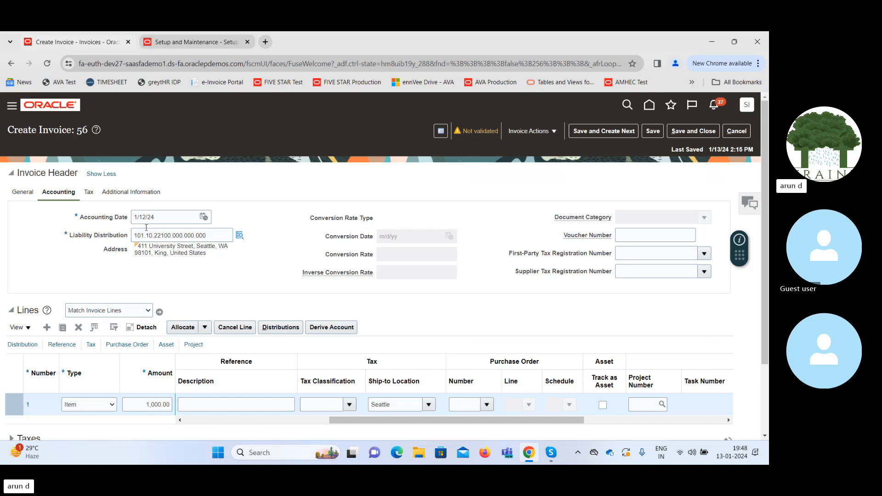
pyautogui.click(16, 196)
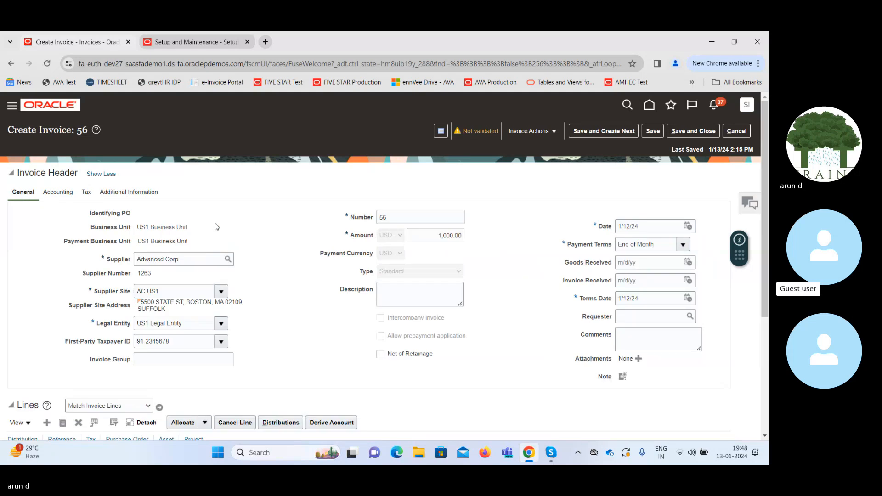
pyautogui.click(53, 196)
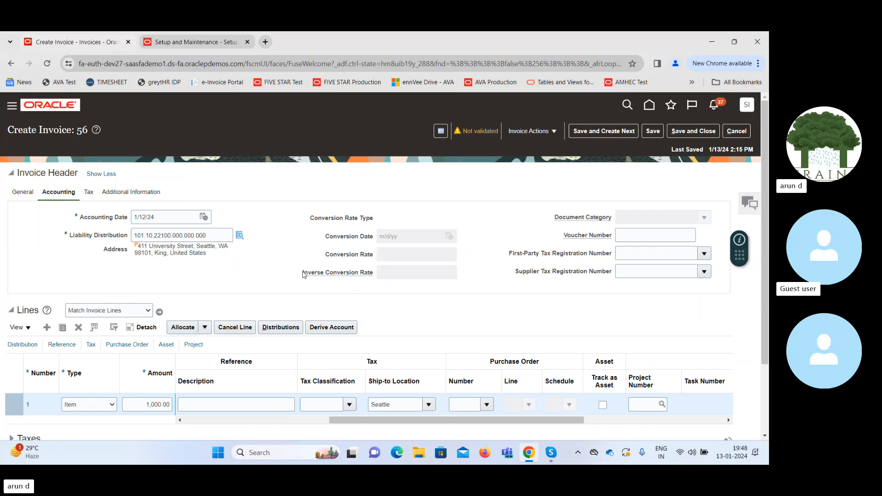
pyautogui.moveTo(306, 274); pyautogui.dragTo(375, 277)
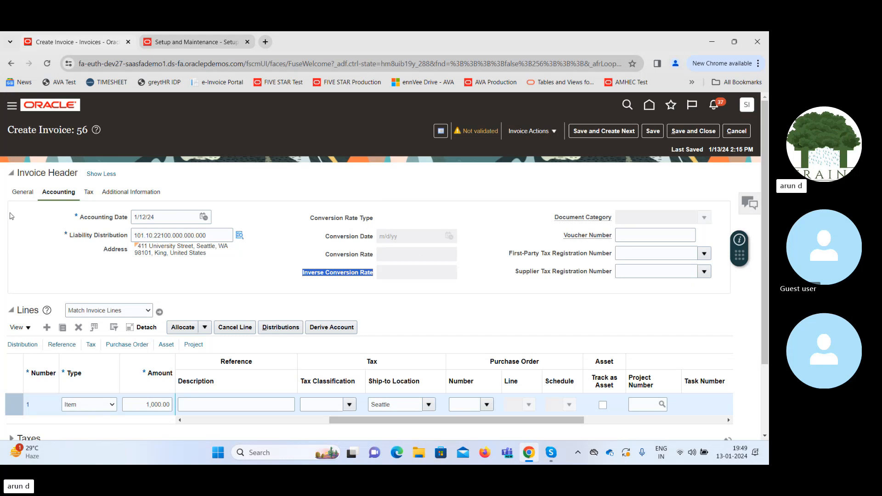
# - Examine the Invoice Group field in the header's general details and the header's additional information fields
pyautogui.click(21, 196)
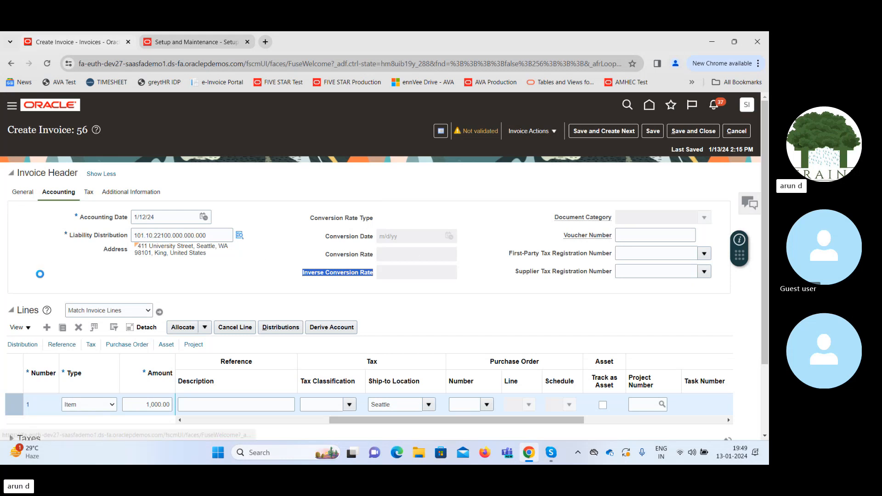
pyautogui.click(157, 360)
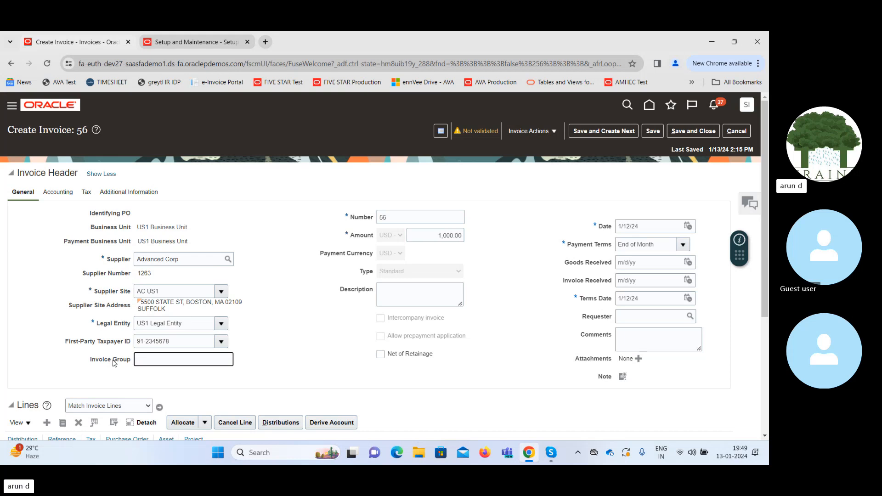
pyautogui.click(123, 194)
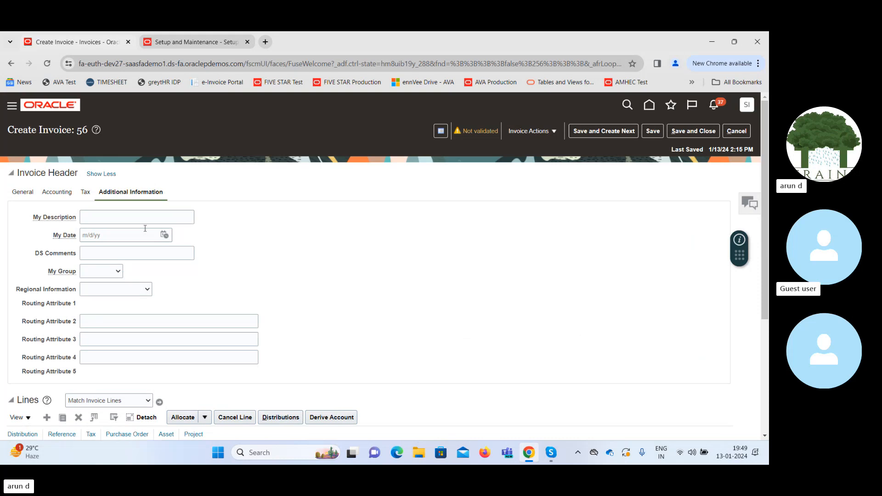
pyautogui.click(22, 194)
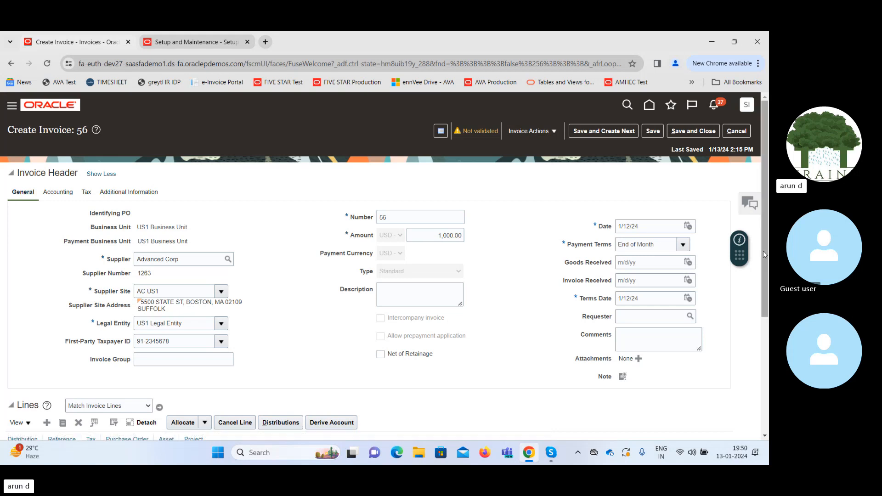
# - Review the type options available for invoice line 1 without changing the Item type
pyautogui.moveTo(764, 254); pyautogui.dragTo(766, 374)
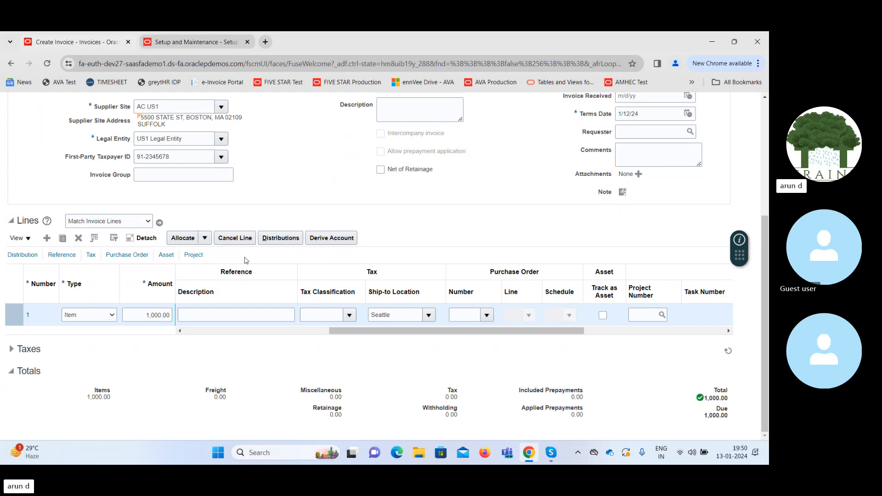
pyautogui.click(80, 318)
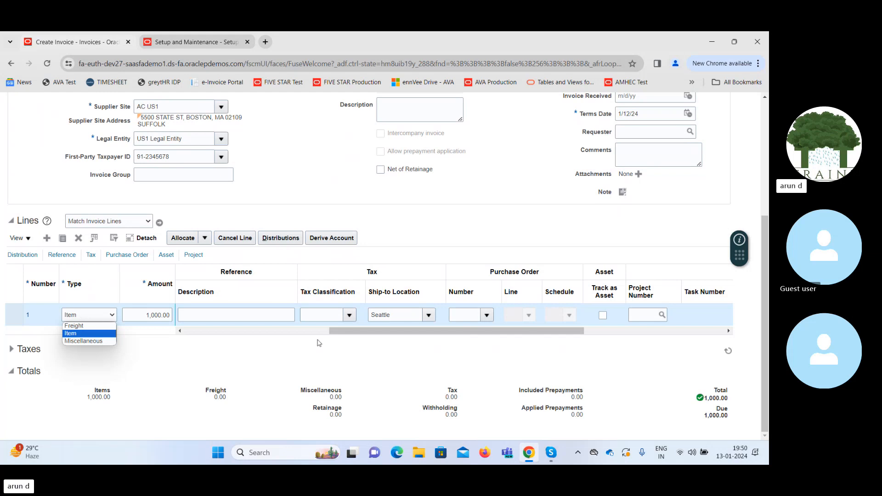
pyautogui.click(405, 331)
pyautogui.moveTo(405, 331); pyautogui.dragTo(410, 331)
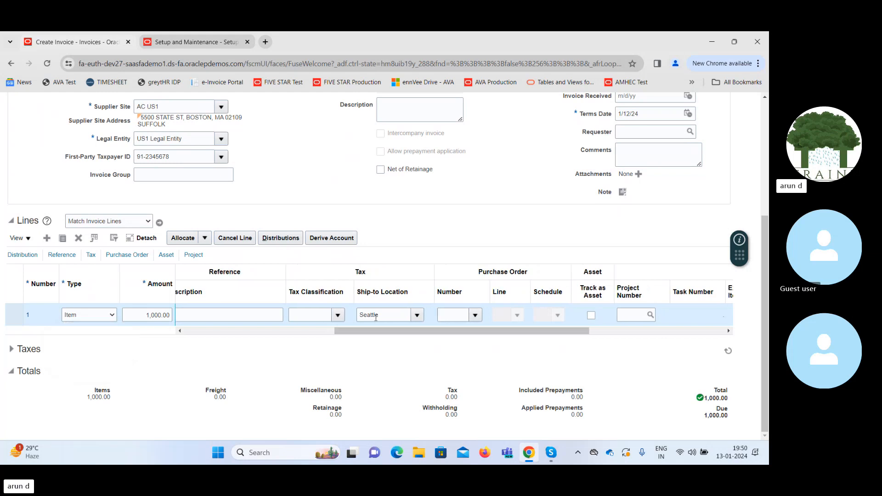
# - Examine the column groups available for the invoice lines table, including the optional Tax columns
pyautogui.click(19, 238)
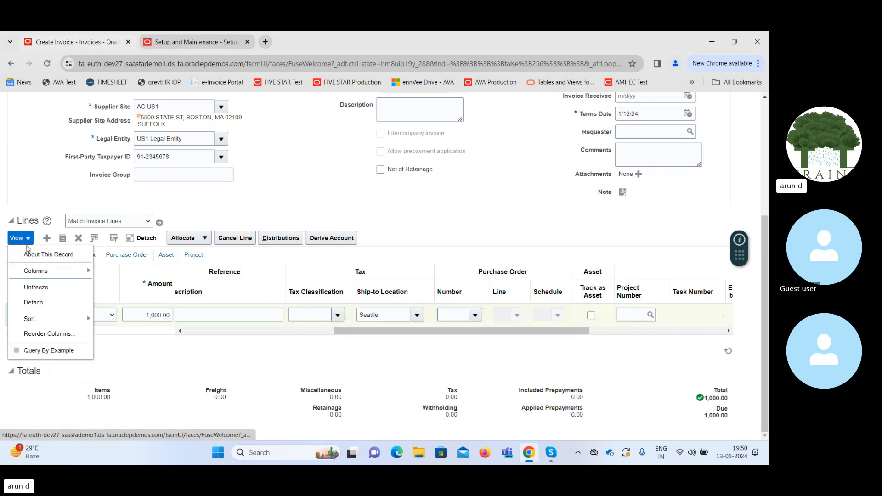
pyautogui.moveTo(62, 273)
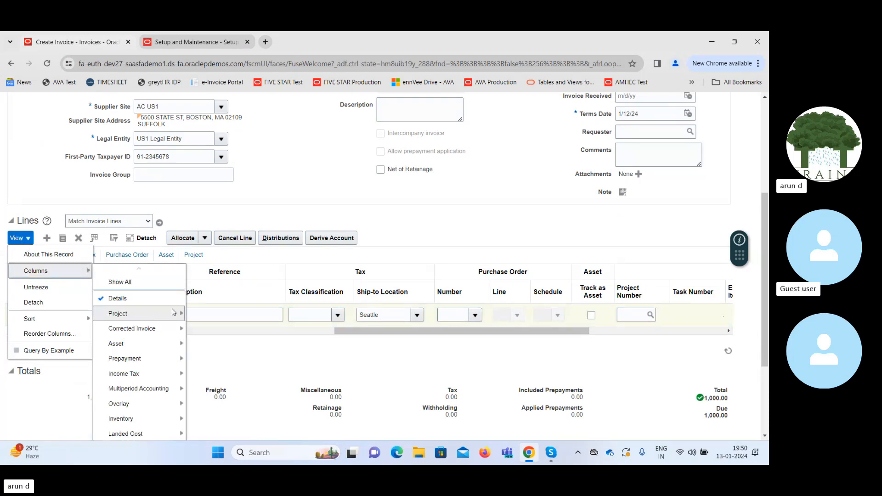
pyautogui.moveTo(766, 250); pyautogui.dragTo(768, 298)
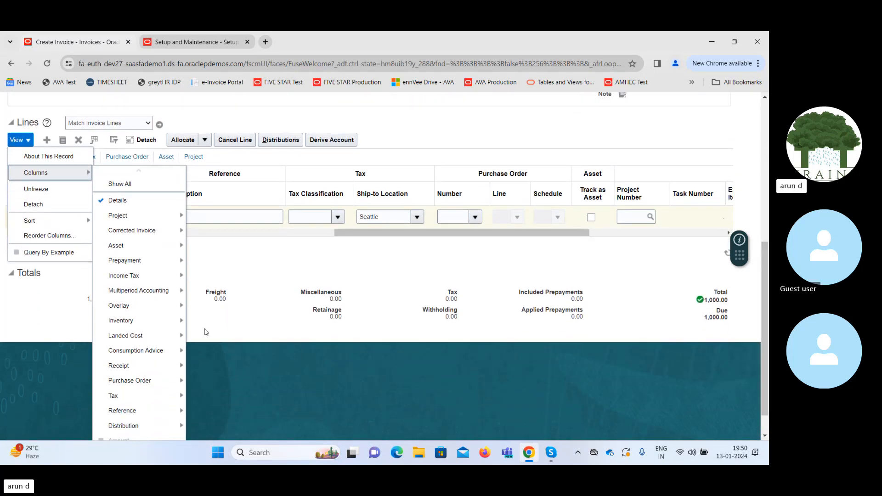
pyautogui.click(161, 398)
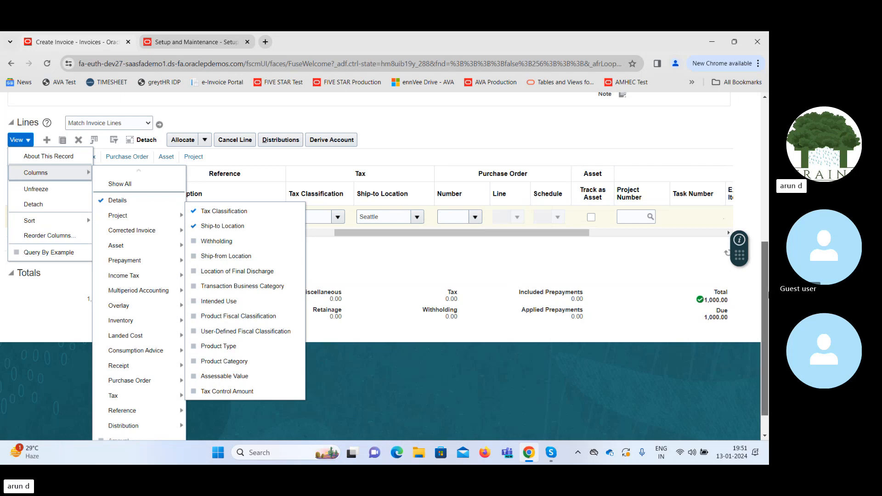
pyautogui.scroll(3, 765, 276)
pyautogui.scroll(2, 381, 267)
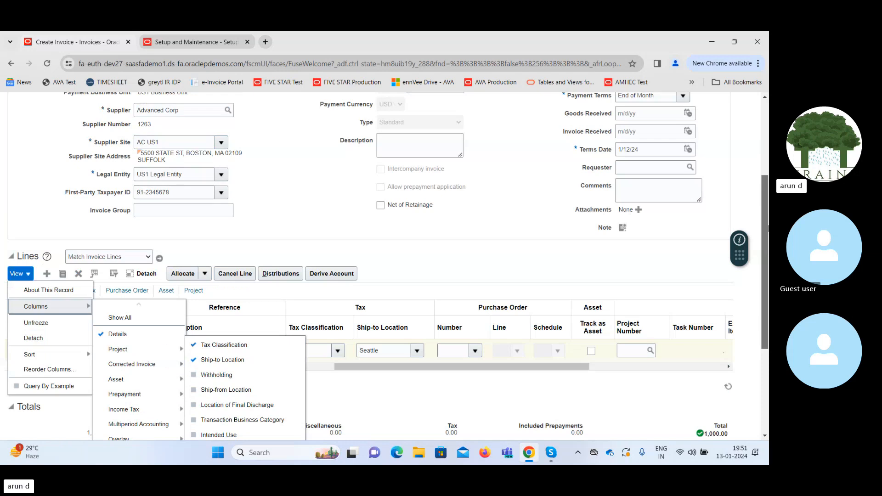
pyautogui.scroll(-5, 381, 266)
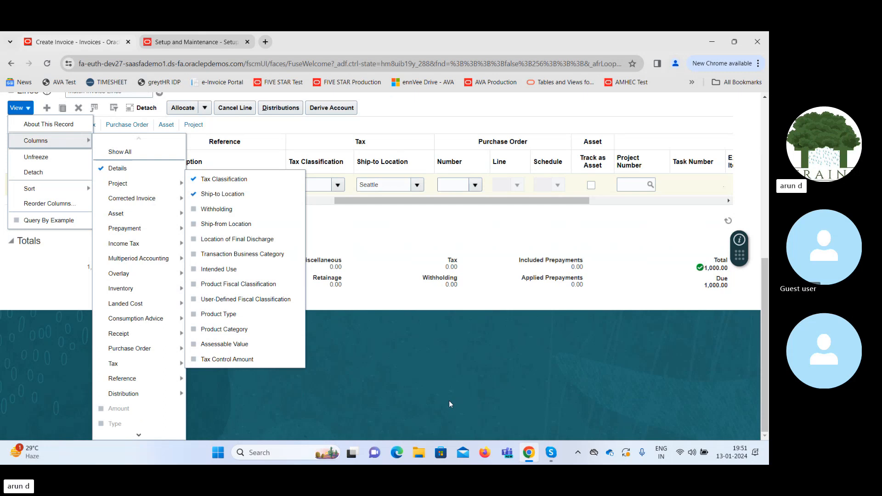
pyautogui.click(455, 253)
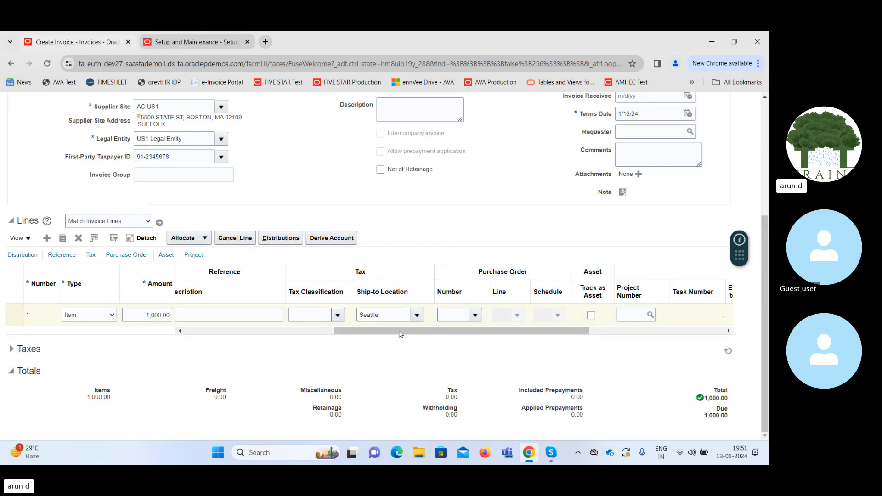
# - Examine the Project and Inventory column groups available for the invoice lines table
pyautogui.click(18, 238)
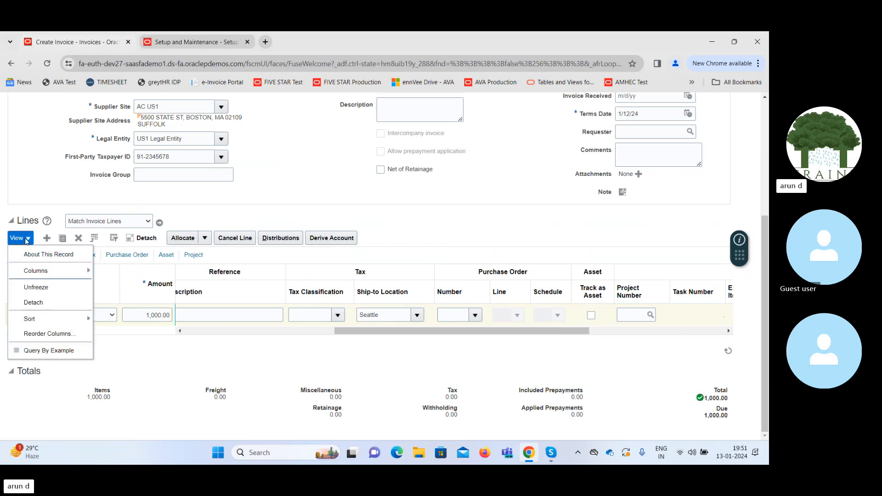
pyautogui.moveTo(77, 274)
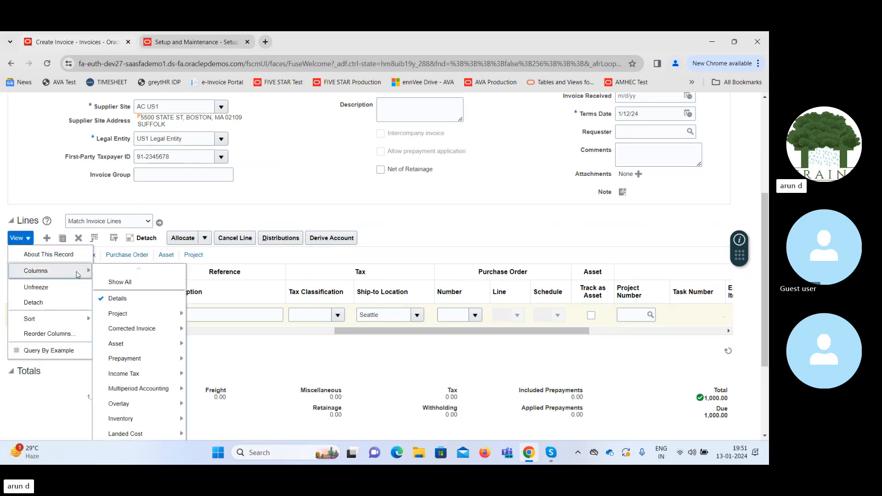
pyautogui.click(247, 194)
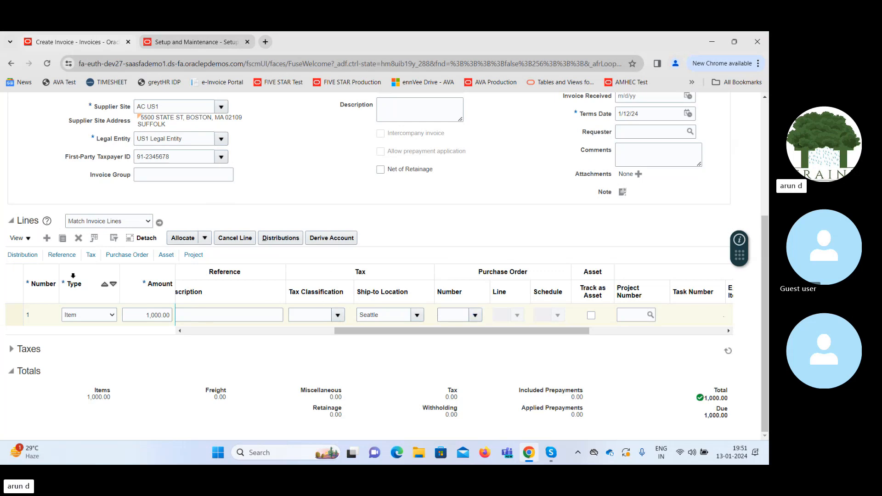
pyautogui.click(21, 238)
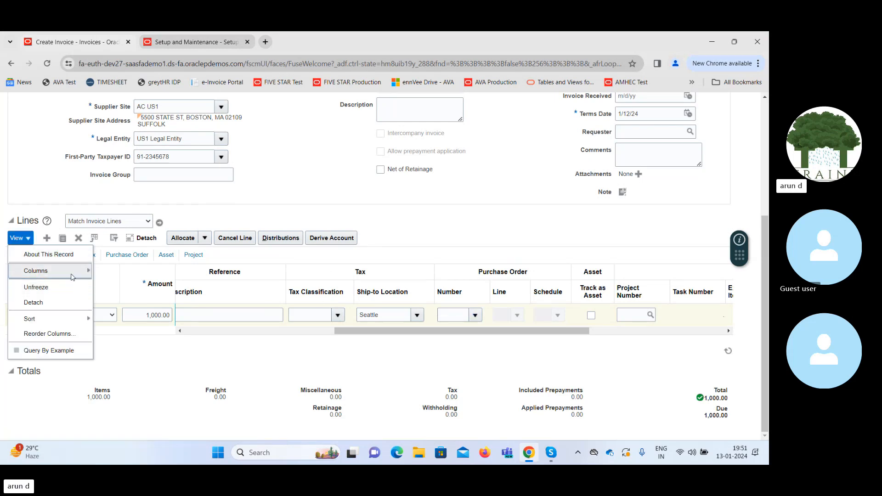
pyautogui.moveTo(72, 277)
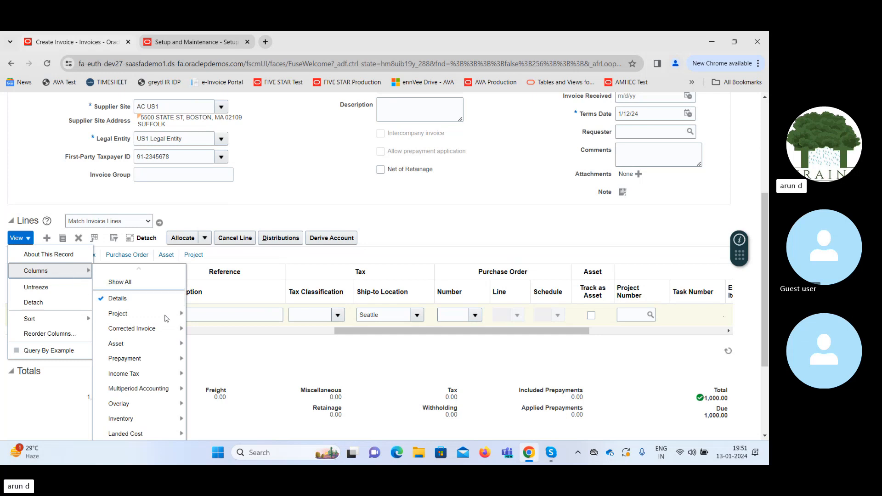
pyautogui.moveTo(166, 318)
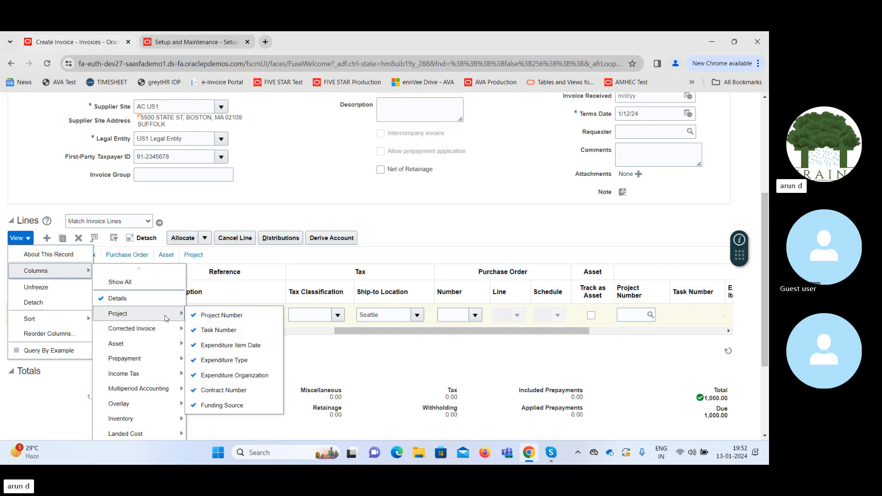
pyautogui.click(354, 200)
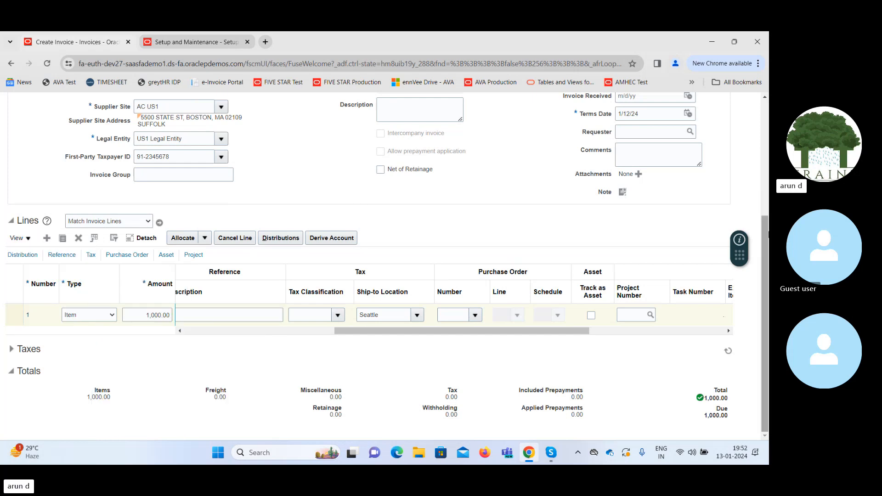
pyautogui.click(28, 240)
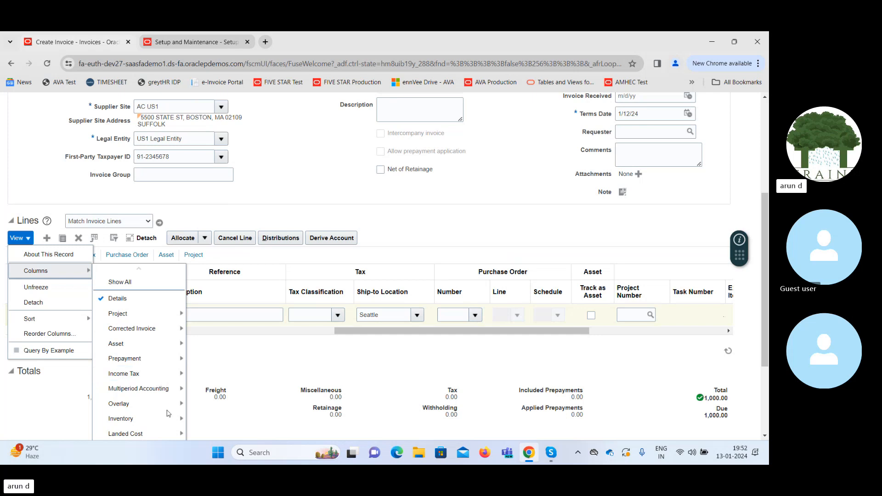
pyautogui.moveTo(166, 422)
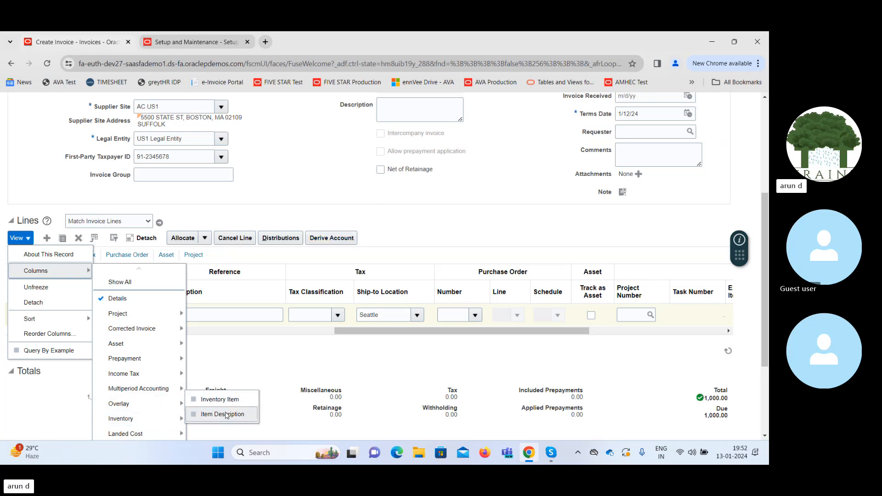
pyautogui.click(407, 212)
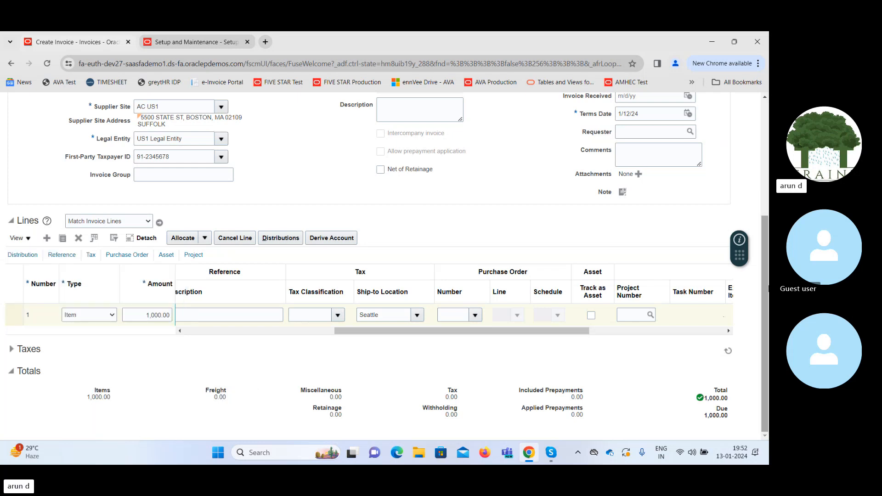
# - Review all columns of invoice line 1, from the distribution set and combination through tax and purchase order to the project details
pyautogui.click(440, 332)
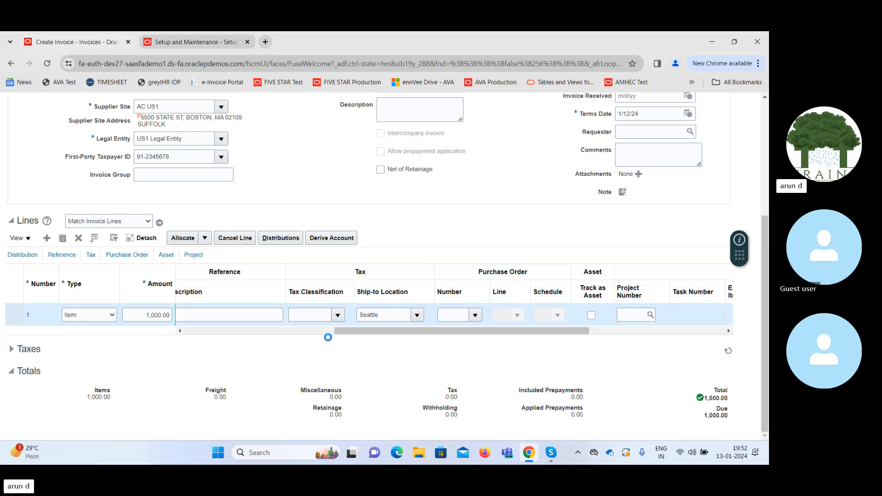
pyautogui.moveTo(354, 332); pyautogui.dragTo(286, 334)
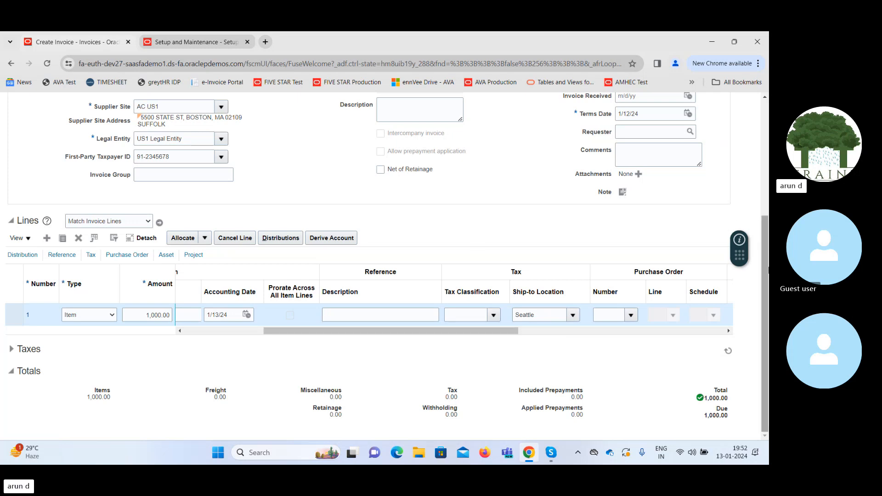
pyautogui.moveTo(765, 266); pyautogui.dragTo(762, 201)
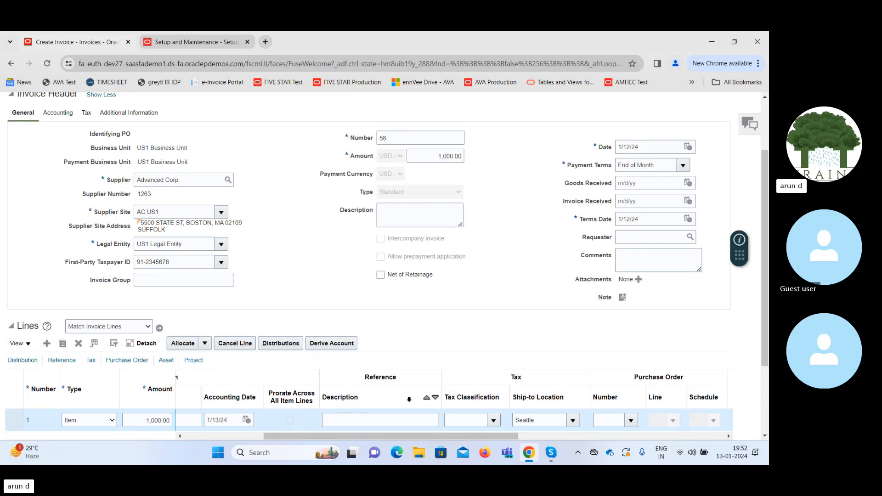
pyautogui.moveTo(765, 286); pyautogui.dragTo(769, 342)
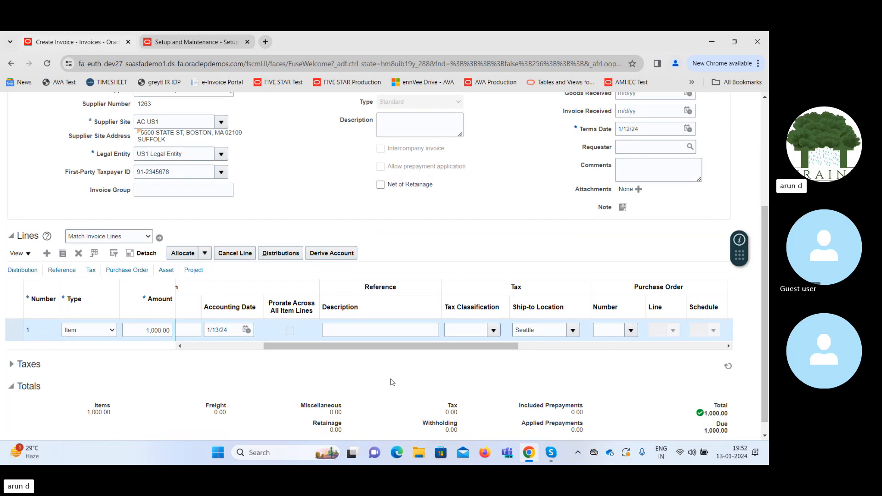
pyautogui.moveTo(332, 347); pyautogui.dragTo(249, 344)
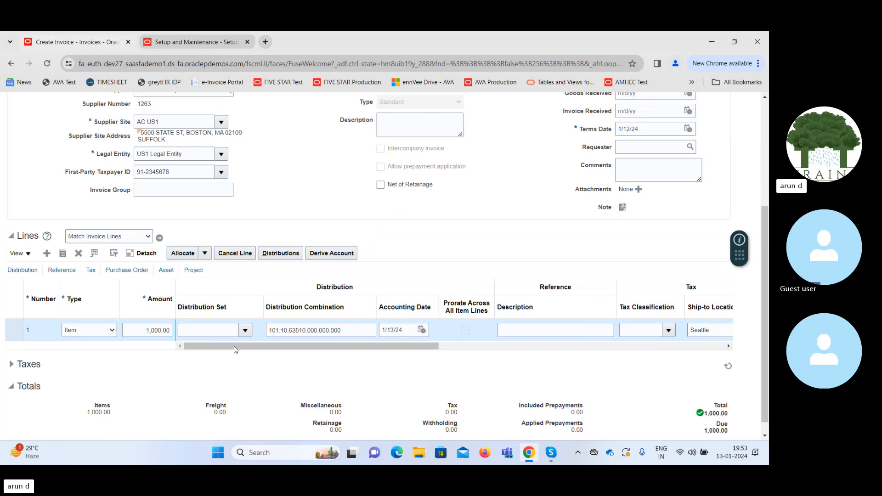
pyautogui.moveTo(235, 349); pyautogui.dragTo(398, 356)
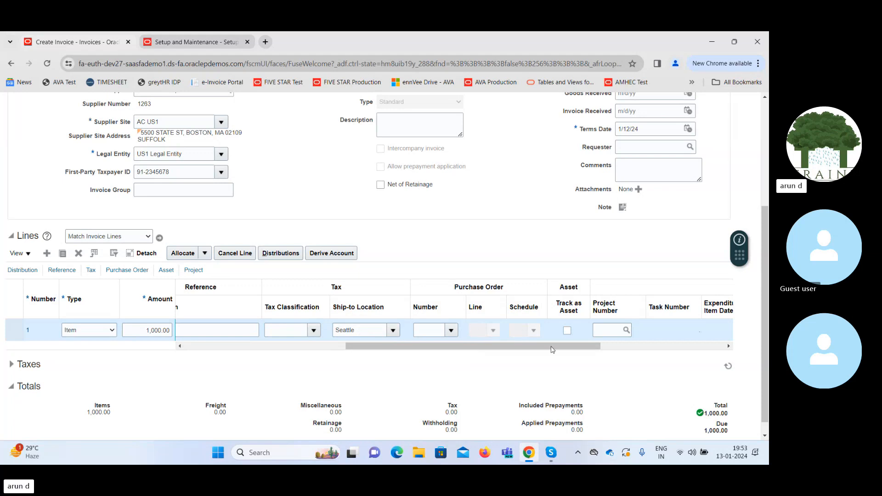
pyautogui.moveTo(500, 351); pyautogui.dragTo(648, 342)
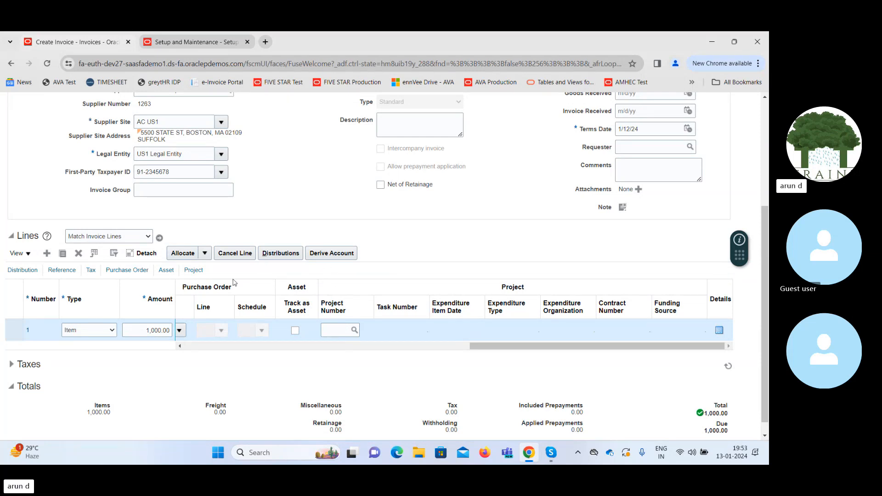
# - Examine the distributions of invoice line 1, including the distribution combination and Description field, and close them without saving
pyautogui.click(275, 254)
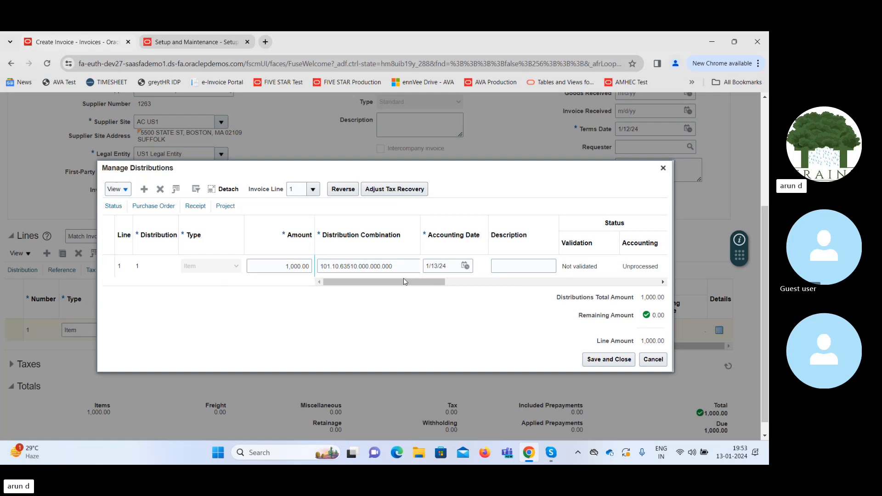
pyautogui.click(514, 267)
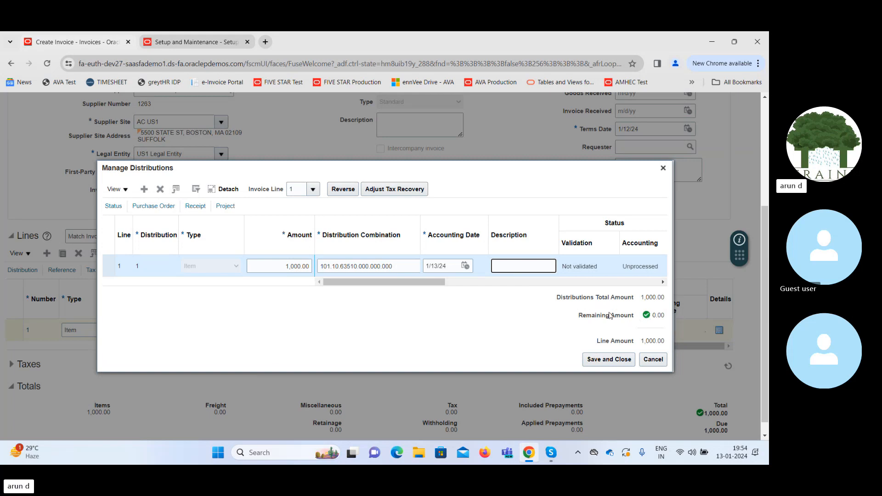
pyautogui.click(647, 359)
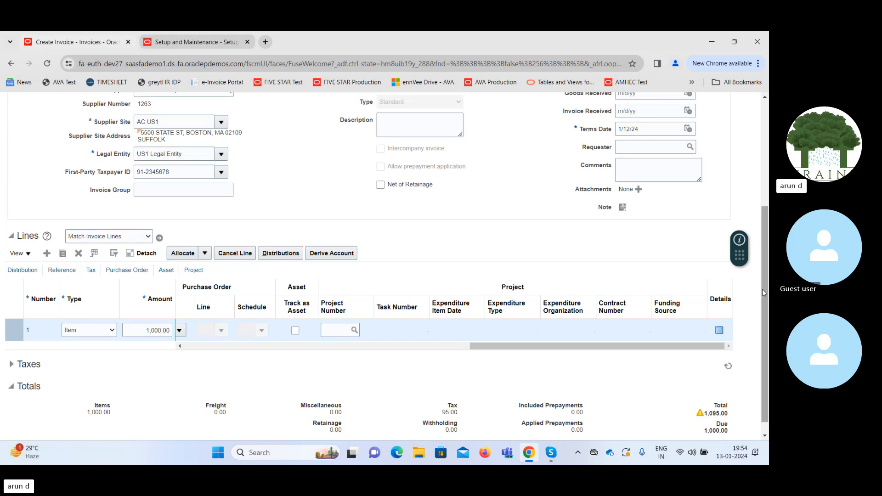
pyautogui.scroll(-1, 386, 262)
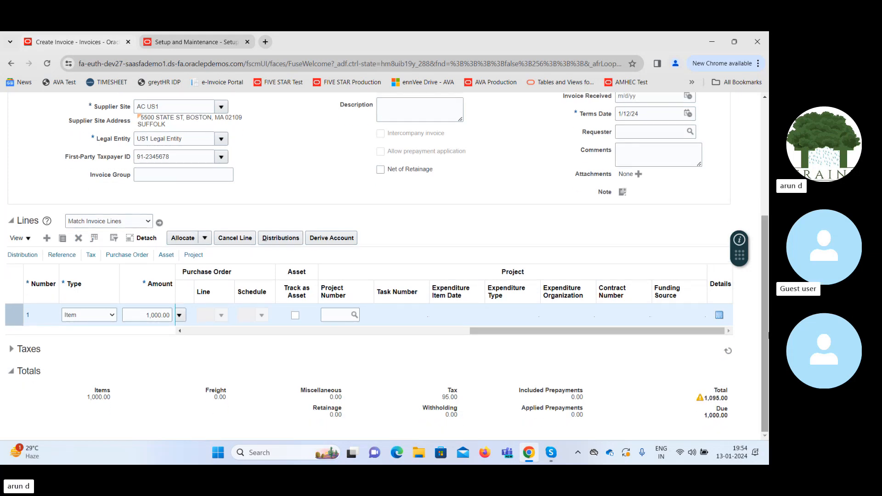
# - Show the transaction taxes of the invoice and compare them with the header amount, line 1 amount and invoice totals
pyautogui.scroll(5, 475, 189)
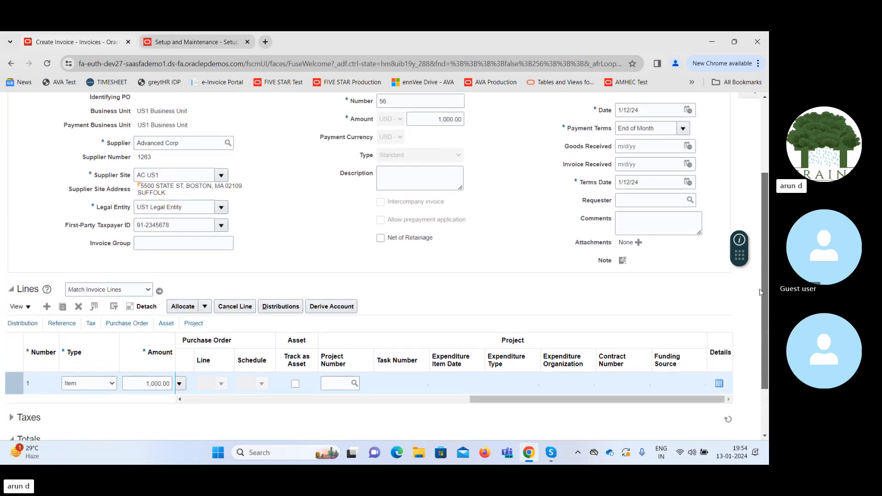
pyautogui.click(428, 125)
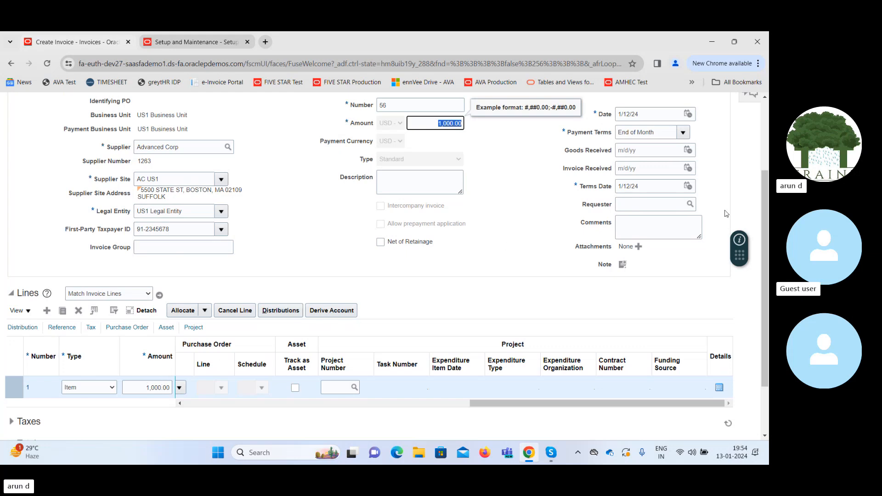
pyautogui.scroll(-2, 146, 386)
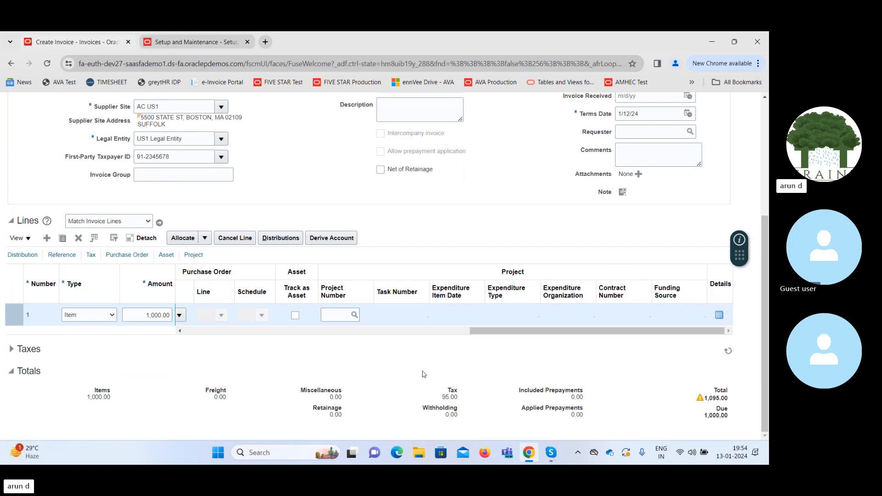
pyautogui.click(11, 350)
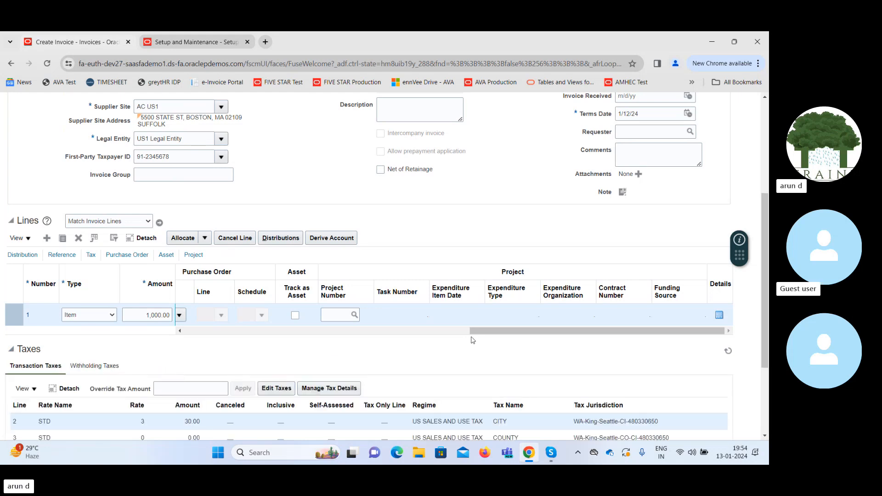
pyautogui.scroll(-1, 769, 317)
pyautogui.scroll(-1, 768, 317)
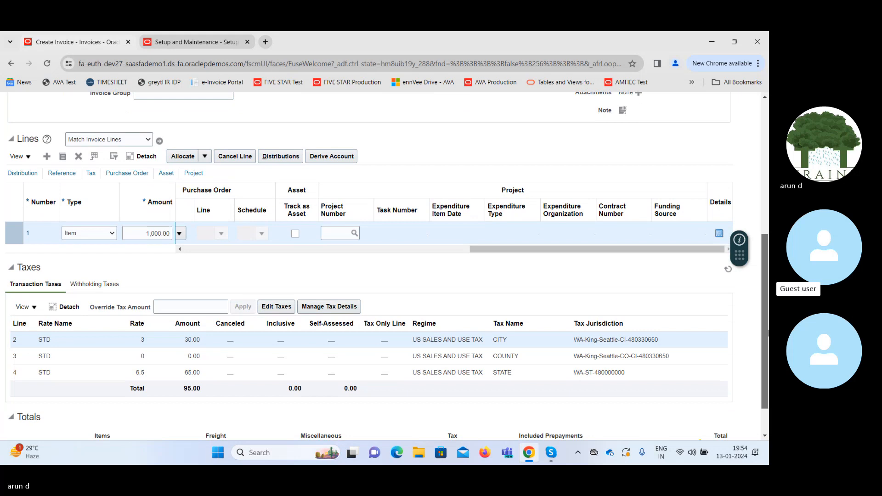
pyautogui.scroll(3, 769, 330)
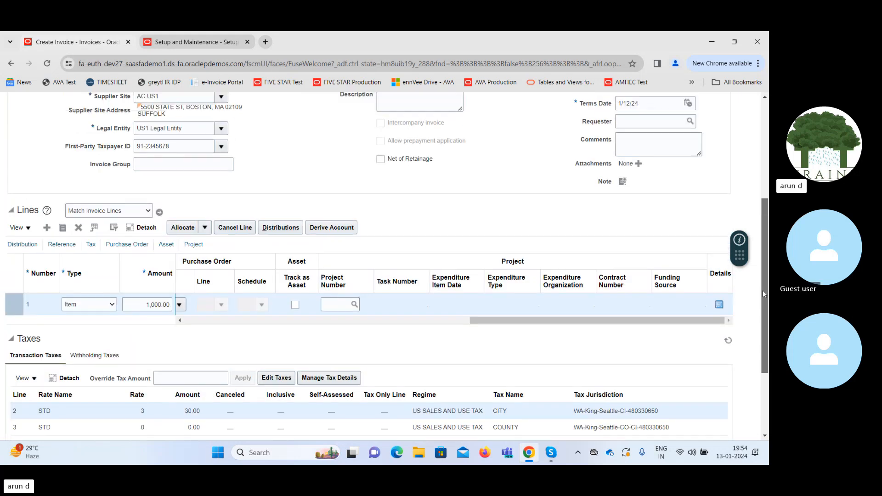
pyautogui.scroll(2, 417, 252)
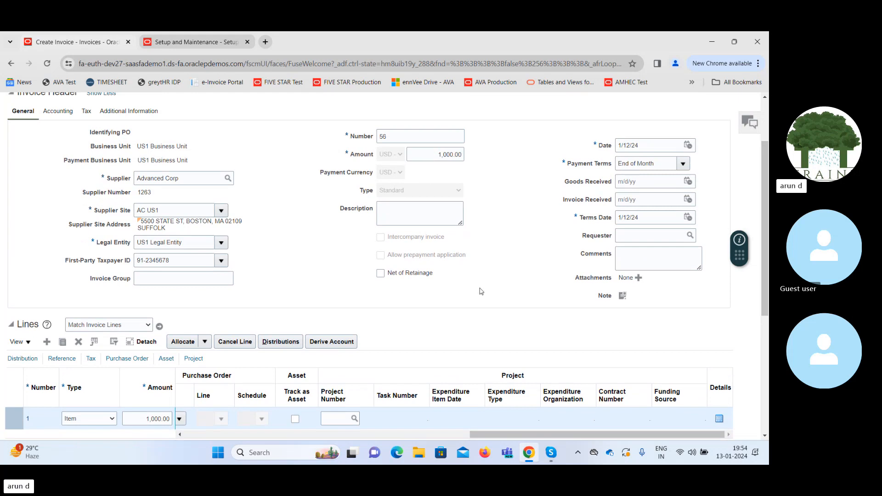
pyautogui.scroll(-4, 189, 270)
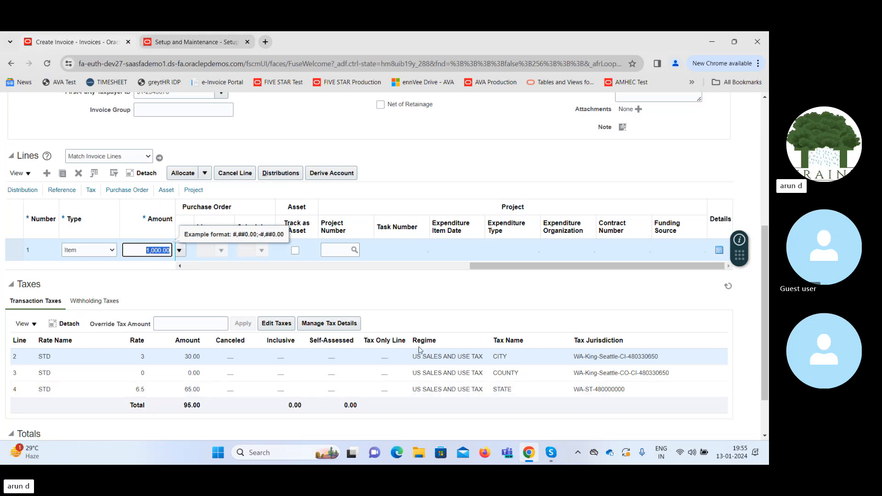
pyautogui.scroll(5, 573, 292)
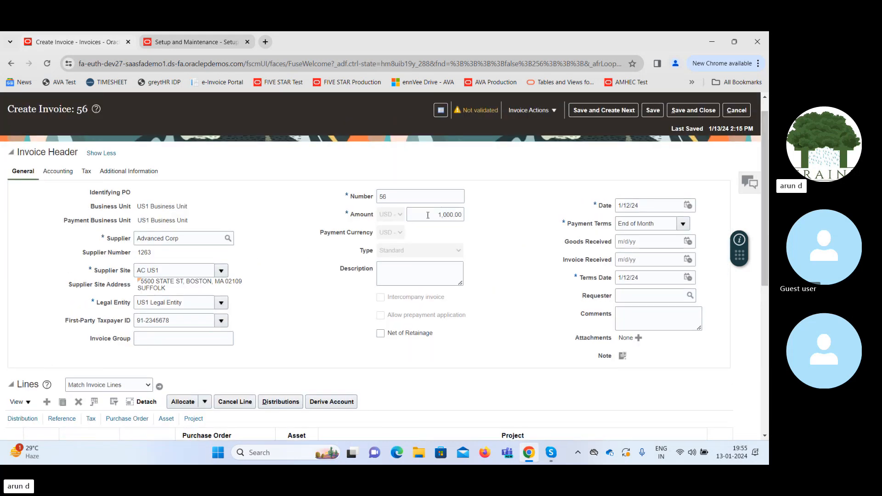
pyautogui.click(428, 215)
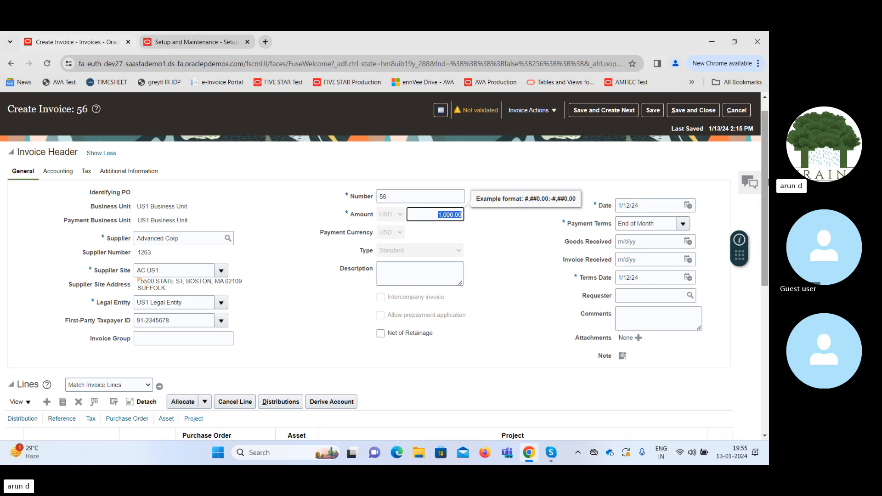
# - Set the invoice header amount to 1,095.00, copied from the Total in the invoice totals, and save the invoice
pyautogui.moveTo(768, 182); pyautogui.dragTo(768, 339)
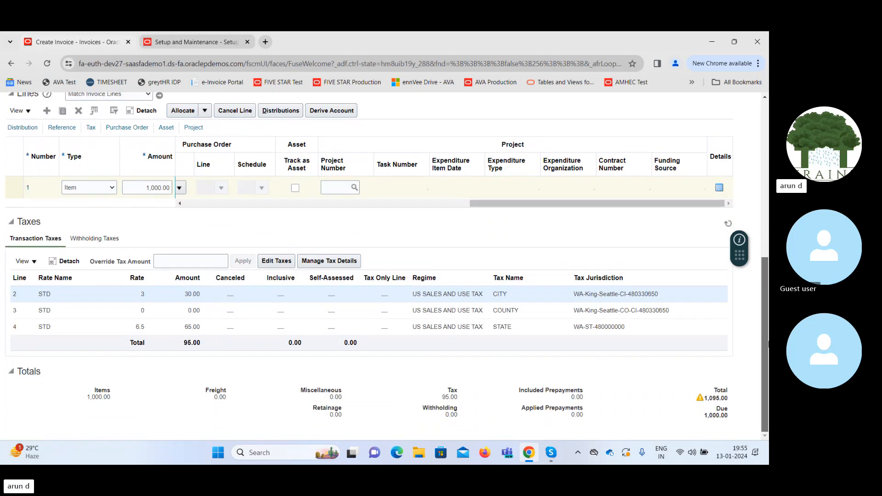
pyautogui.doubleClick(715, 415)
pyautogui.doubleClick(714, 399)
pyautogui.hotkey('ctrl', 'c')
pyautogui.scroll(7, 765, 322)
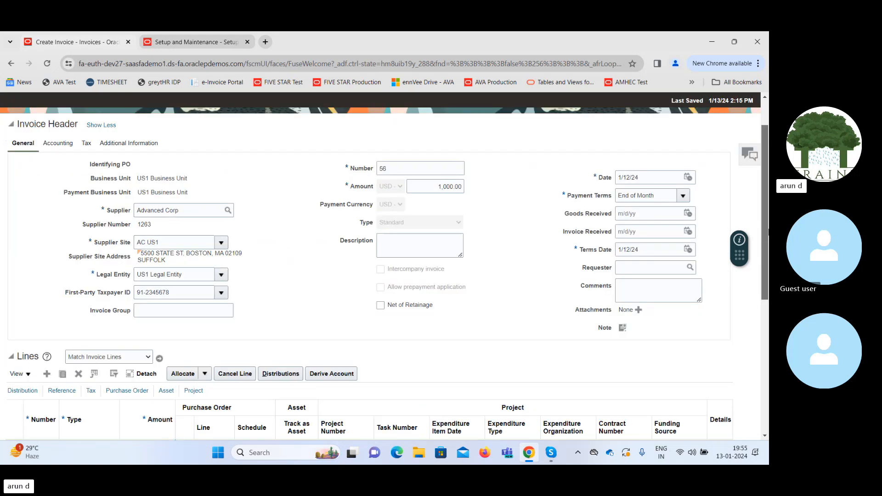
pyautogui.doubleClick(432, 235)
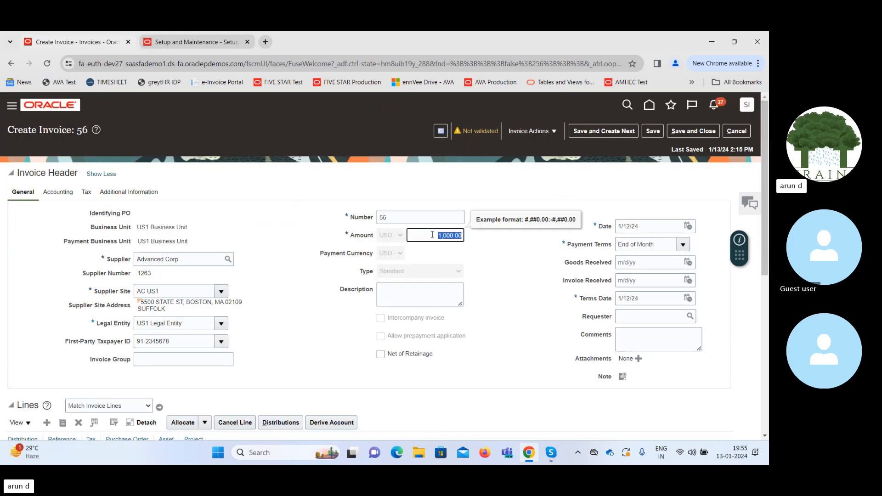
pyautogui.hotkey('ctrl', 'v')
pyautogui.click(652, 131)
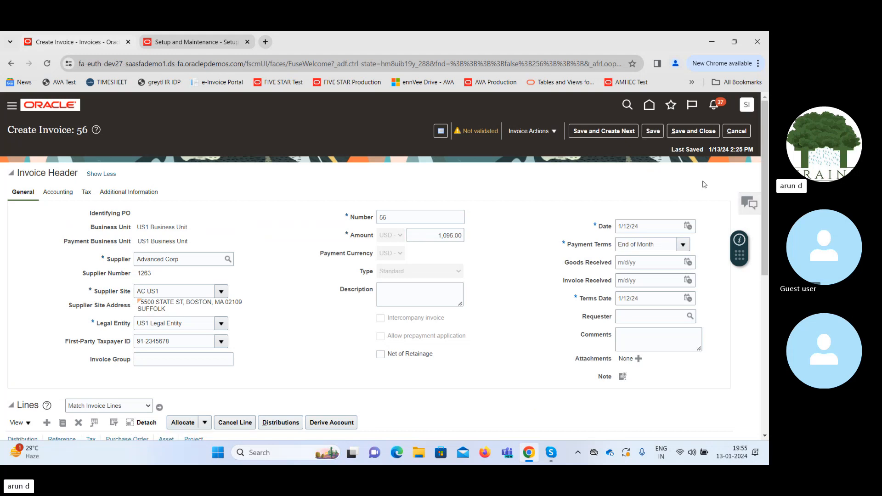
# - Edit the transaction taxes to set the amount of the STD tax line with rate 3 to 35.00, and save
pyautogui.scroll(-4, 765, 230)
pyautogui.scroll(-3, 754, 374)
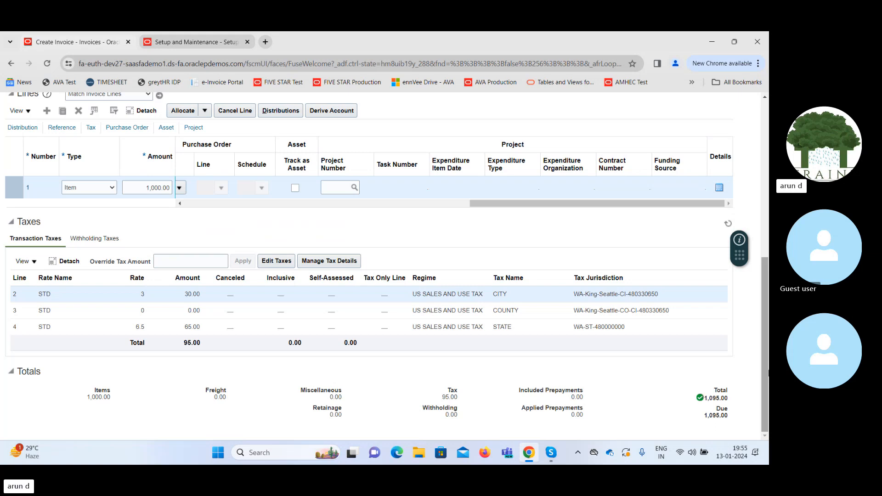
pyautogui.moveTo(766, 370)
pyautogui.mouseDown()
pyautogui.moveTo(765, 340)
pyautogui.moveTo(765, 384)
pyautogui.moveTo(766, 213)
pyautogui.moveTo(766, 365)
pyautogui.mouseUp()
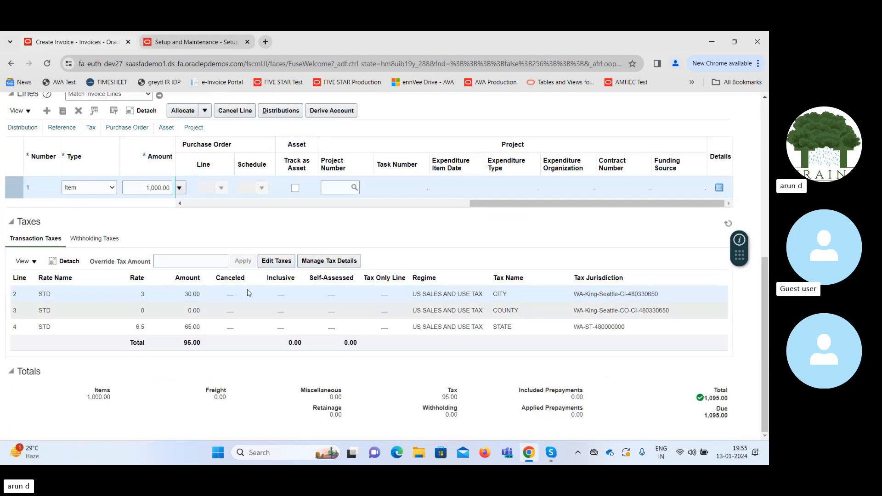
pyautogui.click(278, 264)
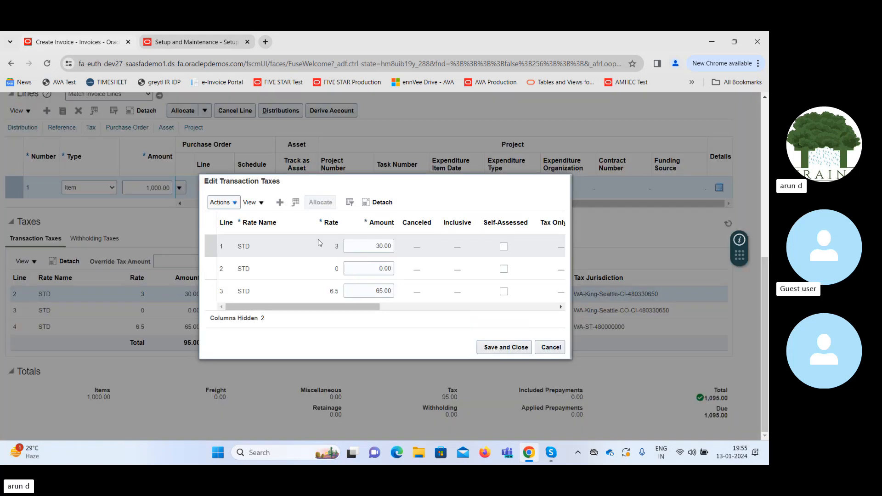
pyautogui.click(362, 247)
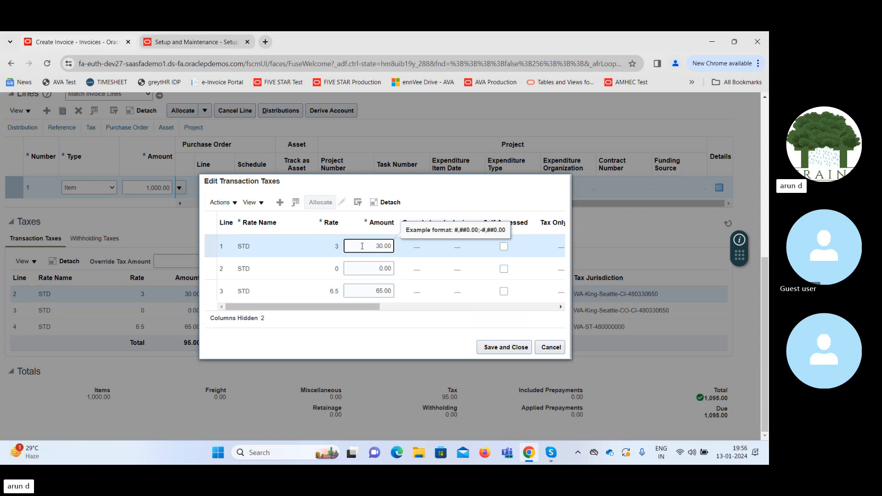
pyautogui.click(356, 325)
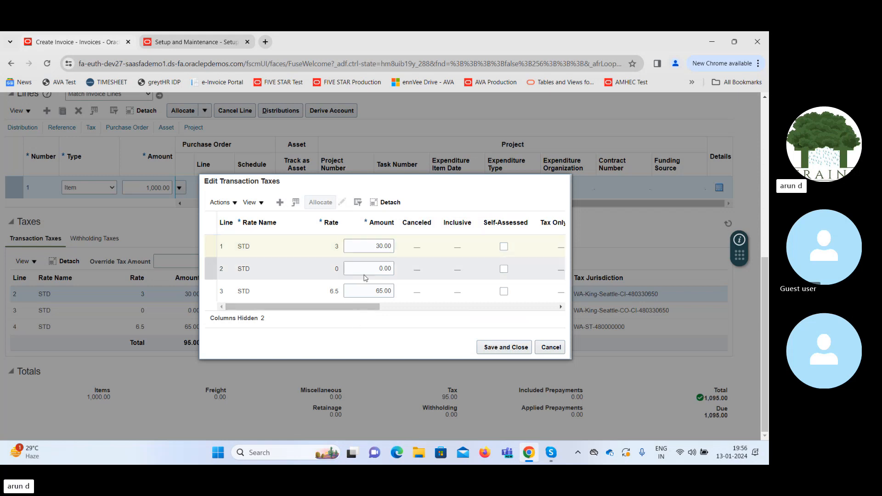
pyautogui.click(373, 245)
pyautogui.write('35')
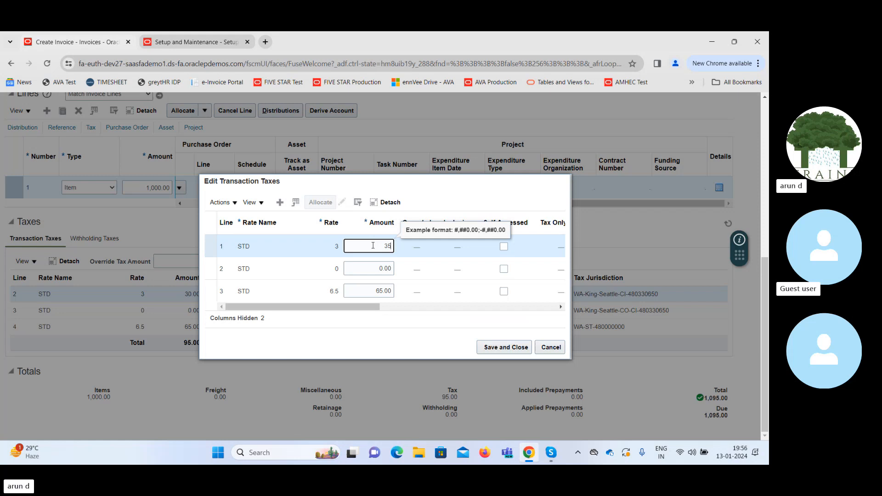
pyautogui.press('Tab')
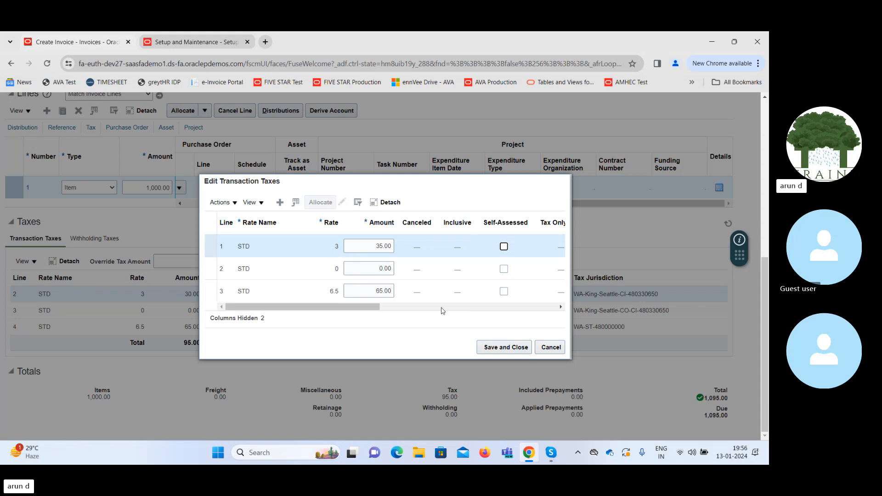
pyautogui.click(500, 348)
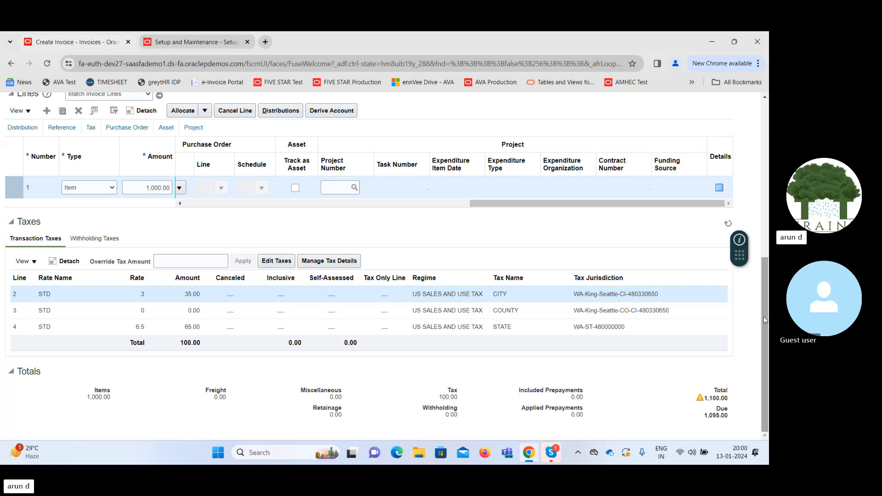
# - View the creation and last update details of the CITY tax line, and close them
pyautogui.click(29, 262)
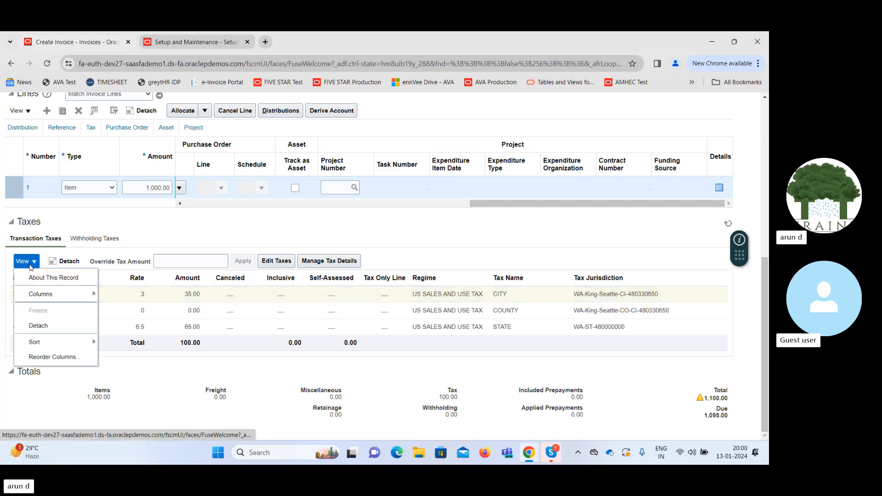
pyautogui.click(52, 279)
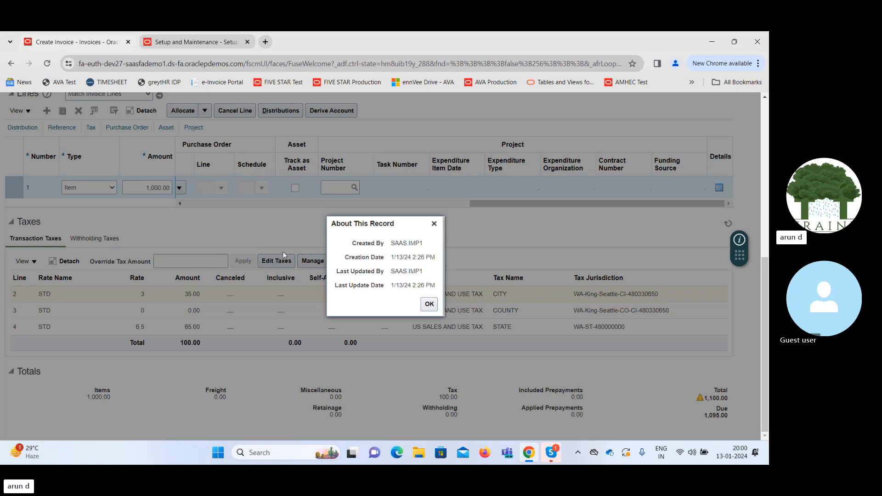
pyautogui.click(429, 304)
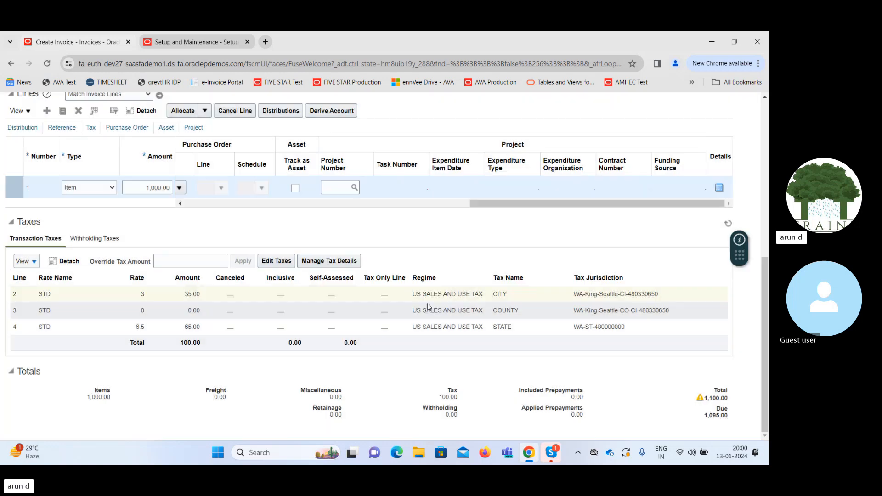
# - Review the CITY tax line, the Tax total, the line amount and the invoice header amount after the tax edit
pyautogui.click(262, 296)
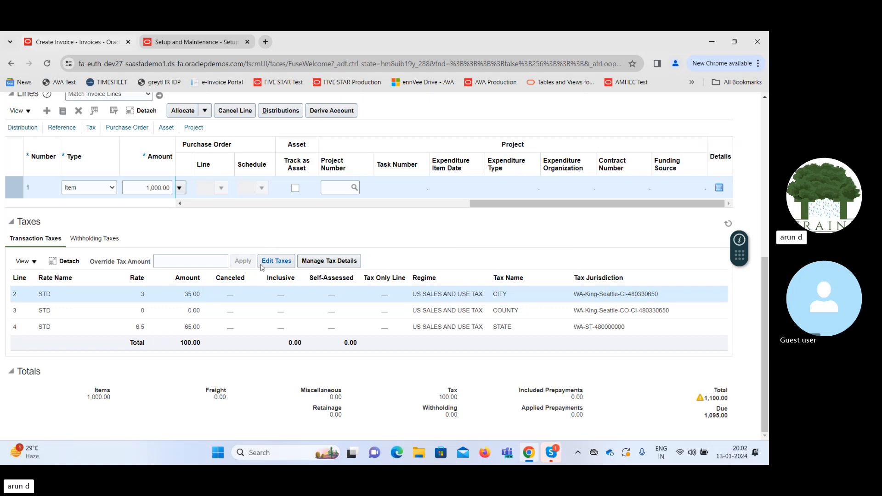
pyautogui.doubleClick(316, 295)
pyautogui.click(264, 297)
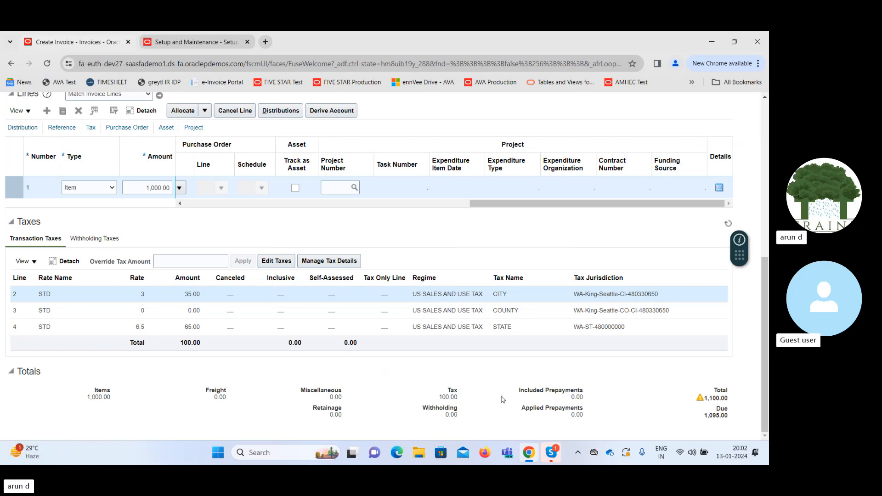
pyautogui.doubleClick(444, 398)
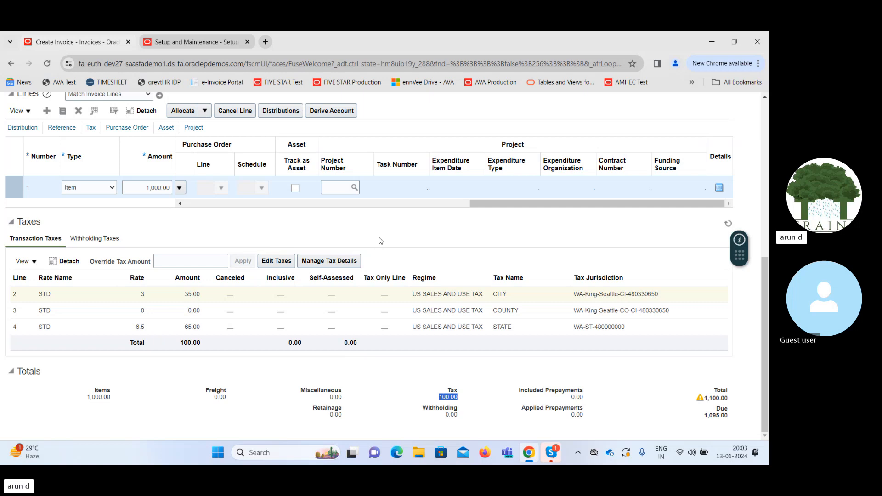
pyautogui.moveTo(767, 325); pyautogui.dragTo(767, 323)
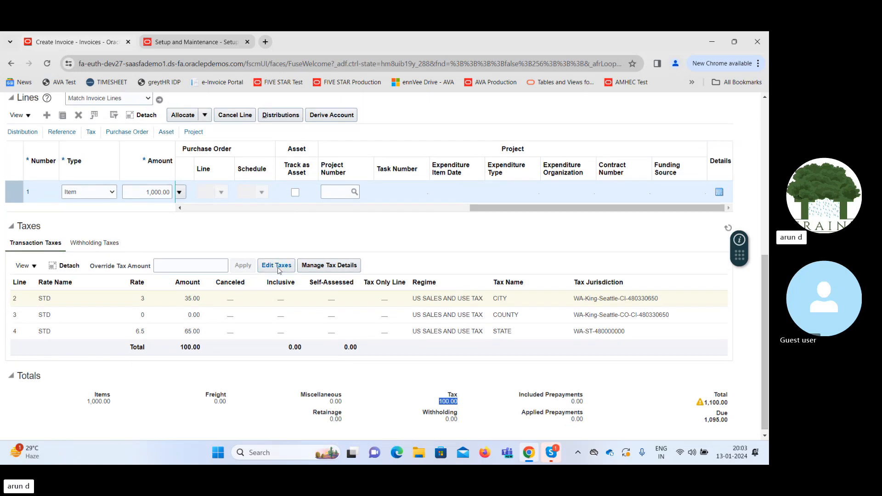
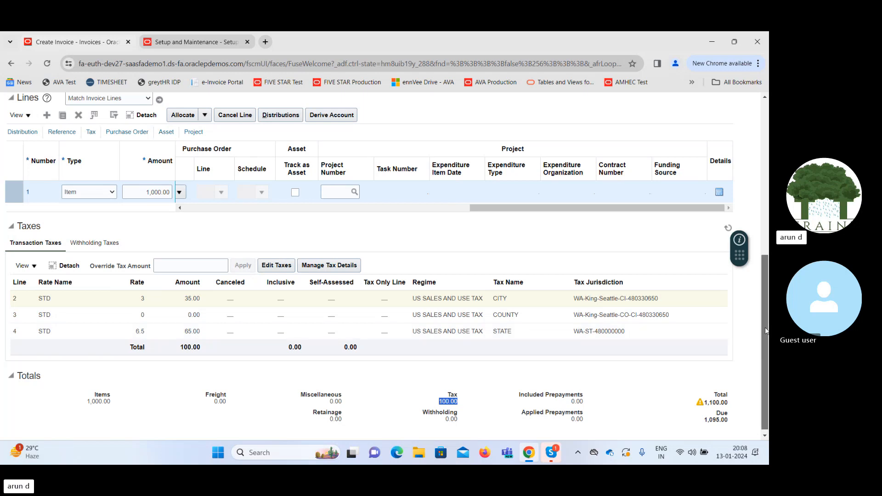
pyautogui.moveTo(765, 327); pyautogui.dragTo(765, 151)
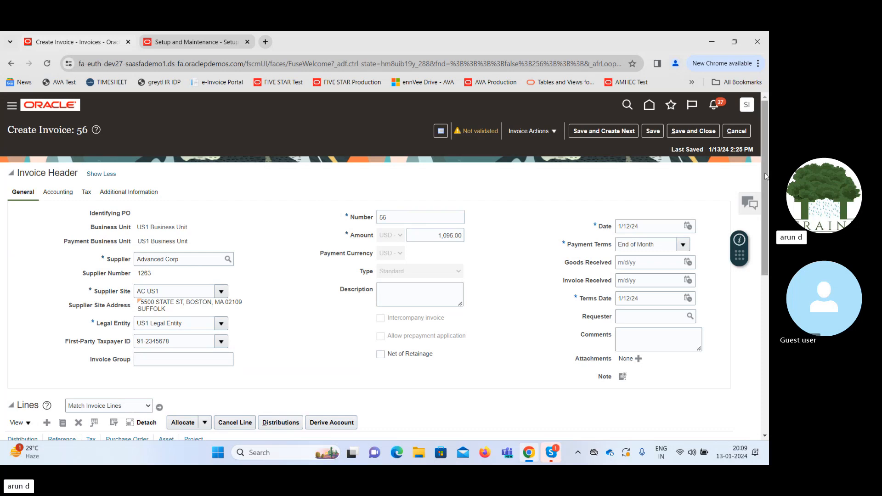
pyautogui.moveTo(767, 172); pyautogui.dragTo(767, 232)
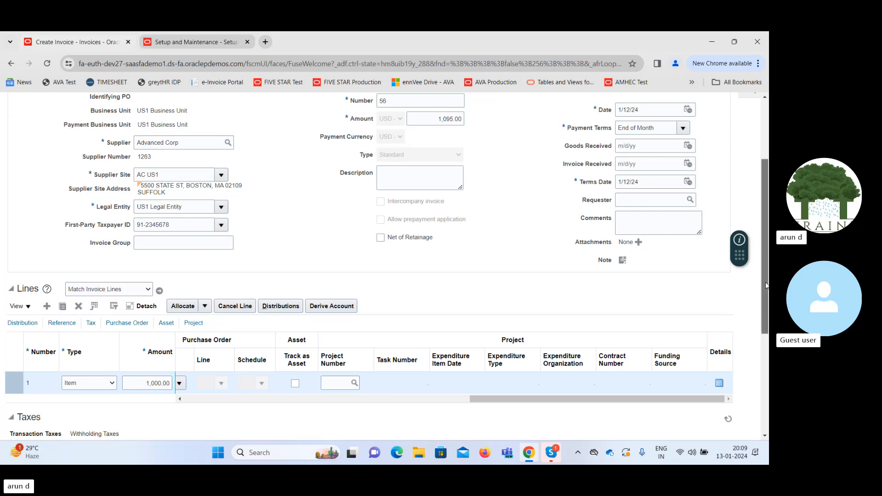
pyautogui.moveTo(766, 286); pyautogui.dragTo(765, 228)
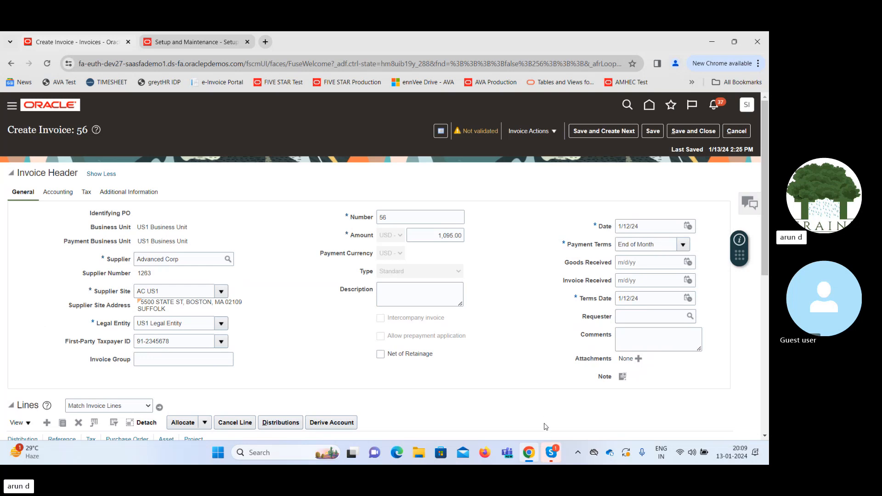
# - Switch to the Skype call and stop sharing the screen, confirming the stop
pyautogui.click(552, 454)
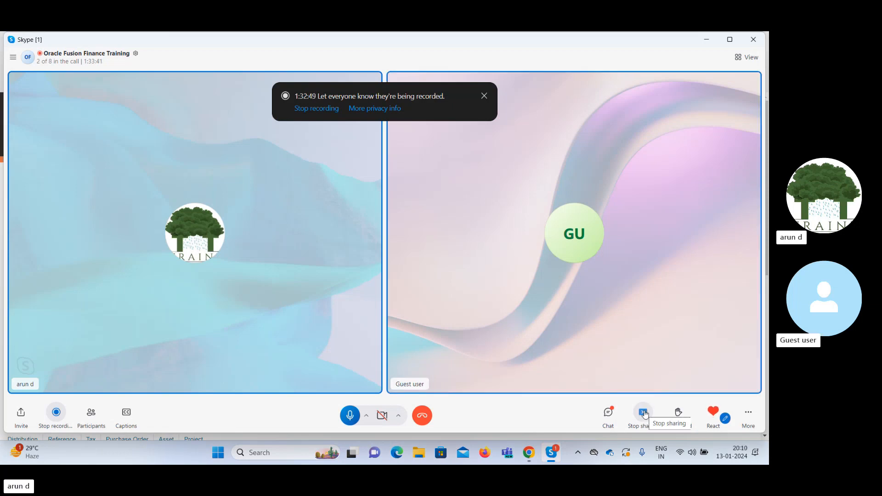
pyautogui.click(645, 414)
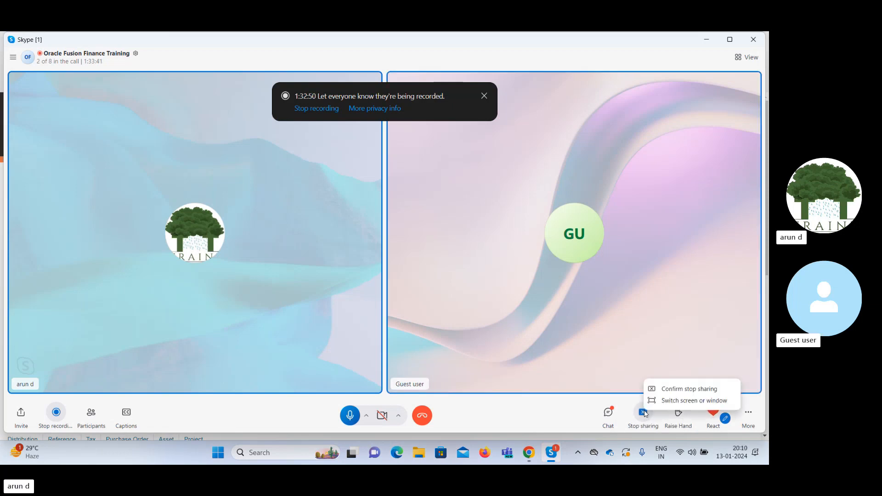
pyautogui.click(672, 390)
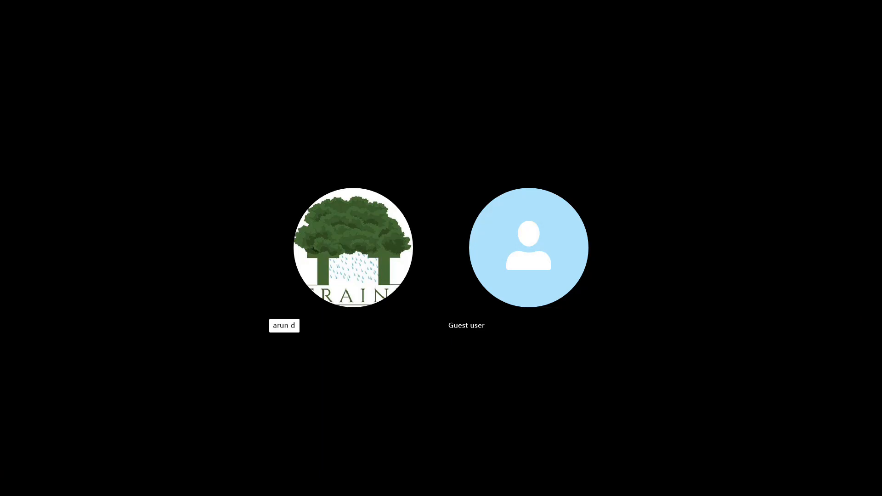